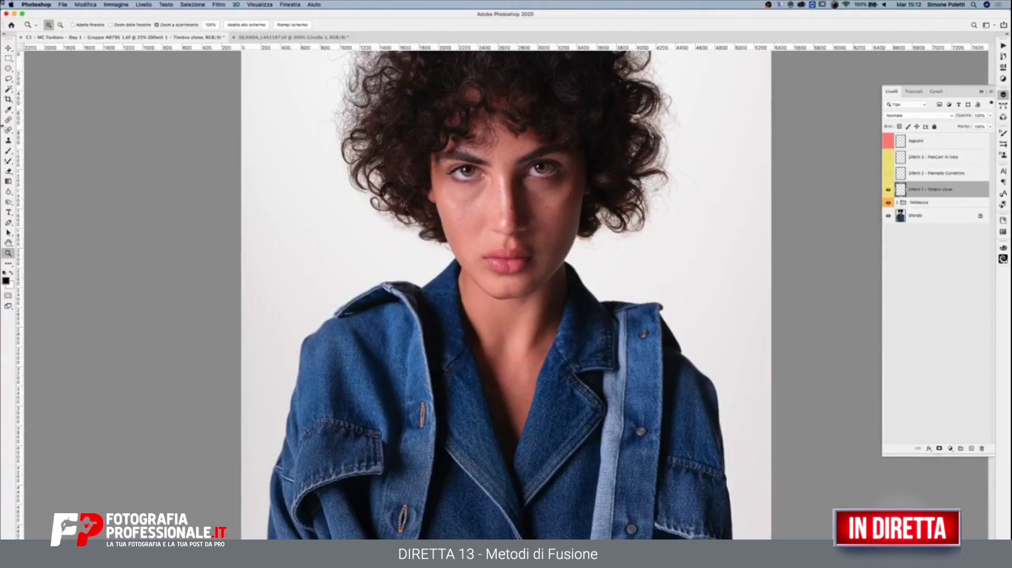
# Step: Select the Move tool and switch over to the OBS Studio window
pyautogui.press('v')
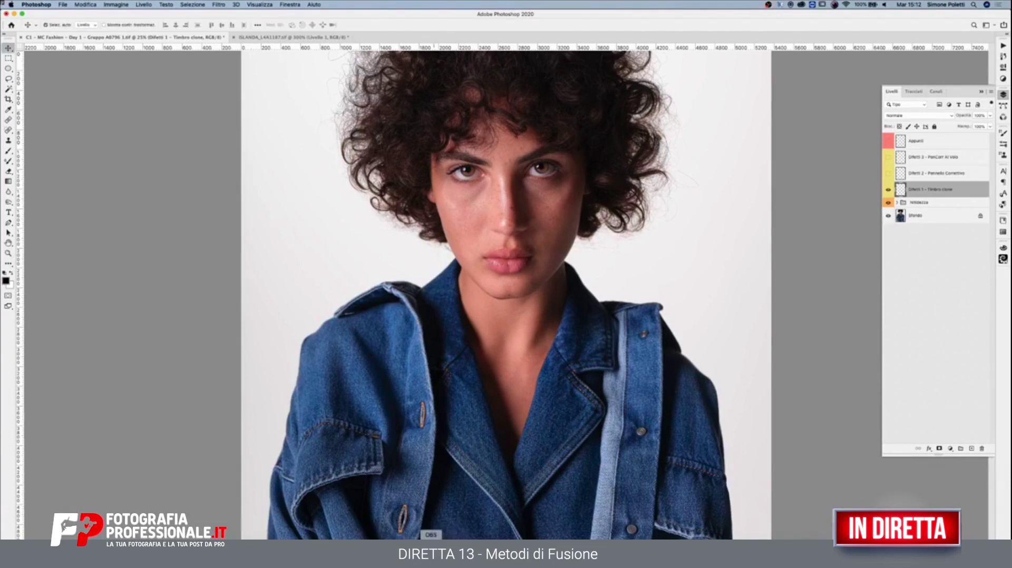
pyautogui.click(430, 551)
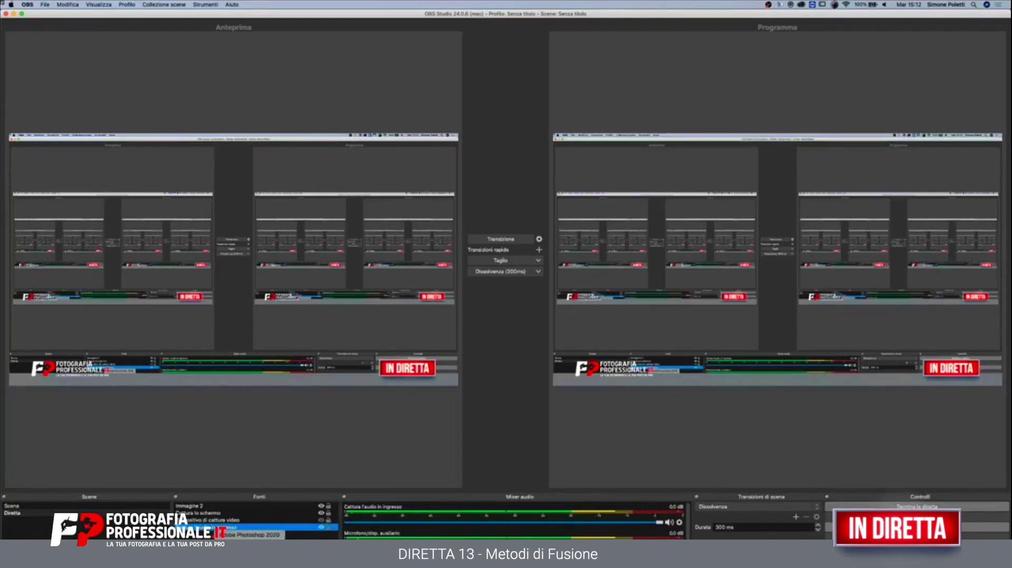
# Step: Switch back to the Photoshop 2020 portrait document from the Dock
pyautogui.click(251, 551)
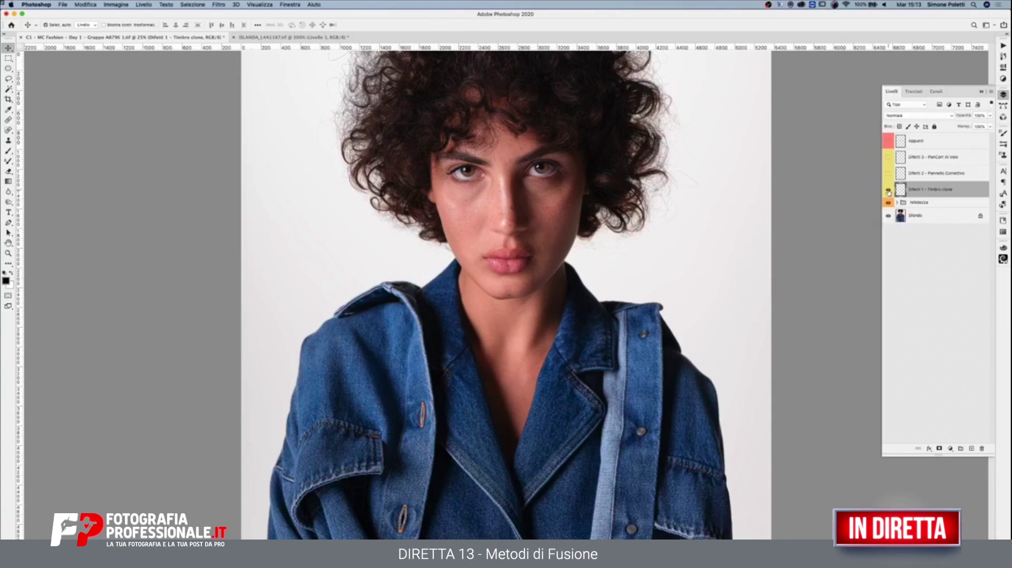
# Step: Toggle visibility of the Difetti 1–3 retouch layers to compare their effect
pyautogui.click(889, 193)
pyautogui.click(888, 158)
pyautogui.click(889, 170)
pyautogui.click(889, 189)
pyautogui.press('z')
# Step: Select Difetti 1, 2 and 3 and group them with Cmd+G
pyautogui.keyDown('shift'); pyautogui.click(940, 158); pyautogui.keyUp('shift')
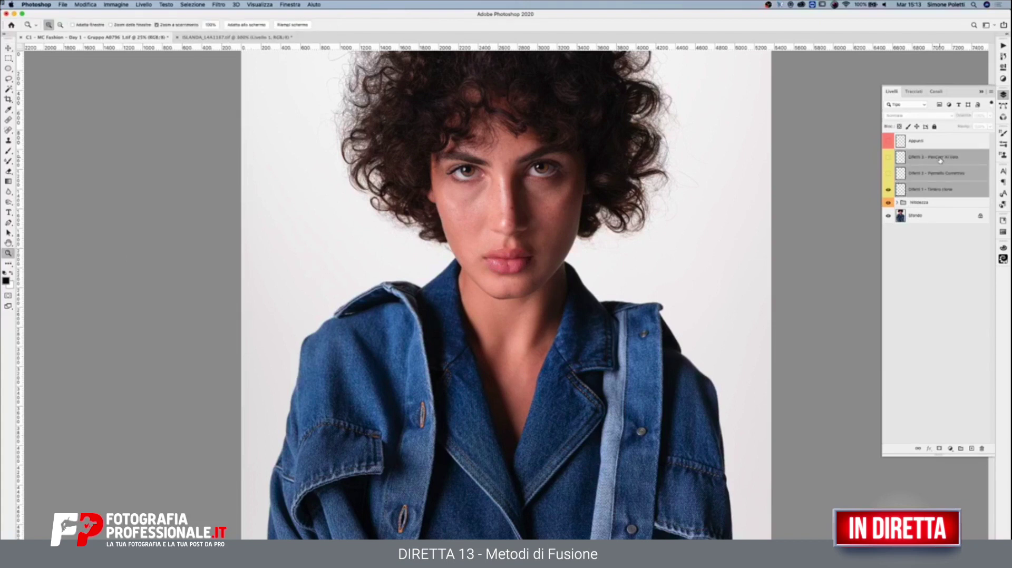
pyautogui.hotkey('ctrl', 'g')
pyautogui.press('e')
pyautogui.press('i')
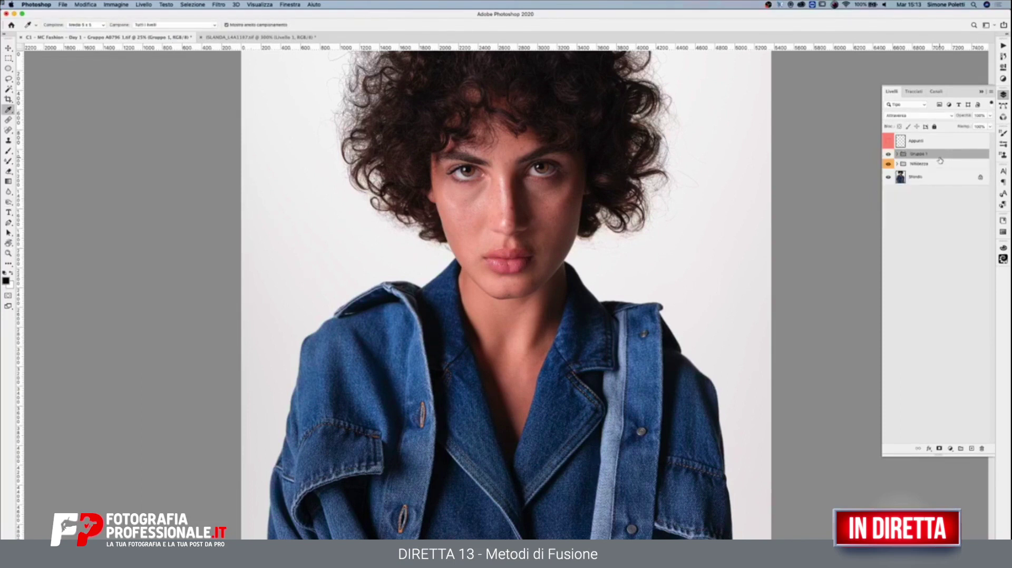
pyautogui.press('t')
pyautogui.press('f')
pyautogui.press('i')
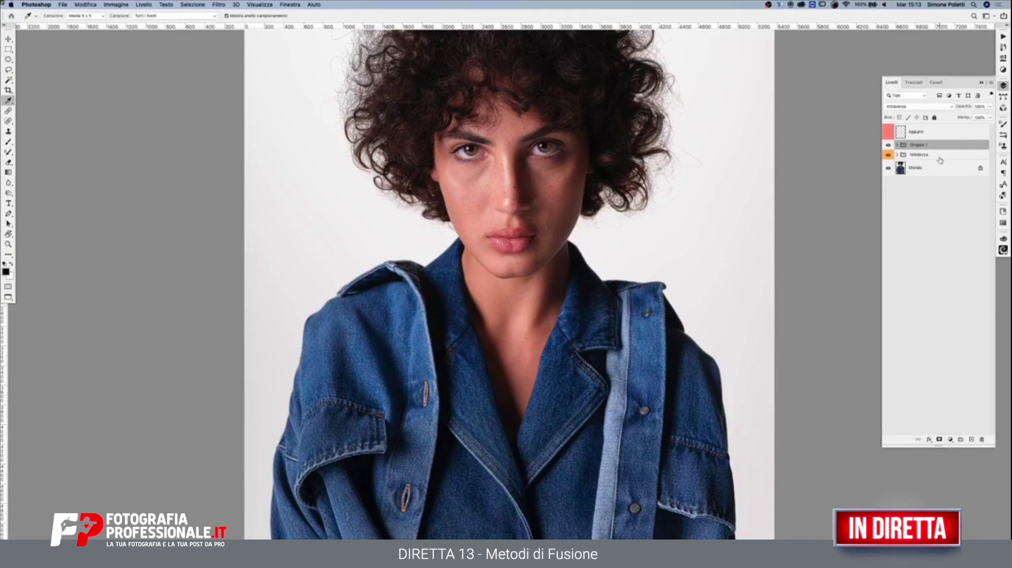
# Step: Rename Gruppo 1 to 'Correzione difetti'
pyautogui.doubleClick(918, 144)
pyautogui.write('Correzione difetti')
pyautogui.press('Return')
# Step: Give the Correzione difetti group a yellow (Giallo) colour label
pyautogui.rightClick(936, 145)
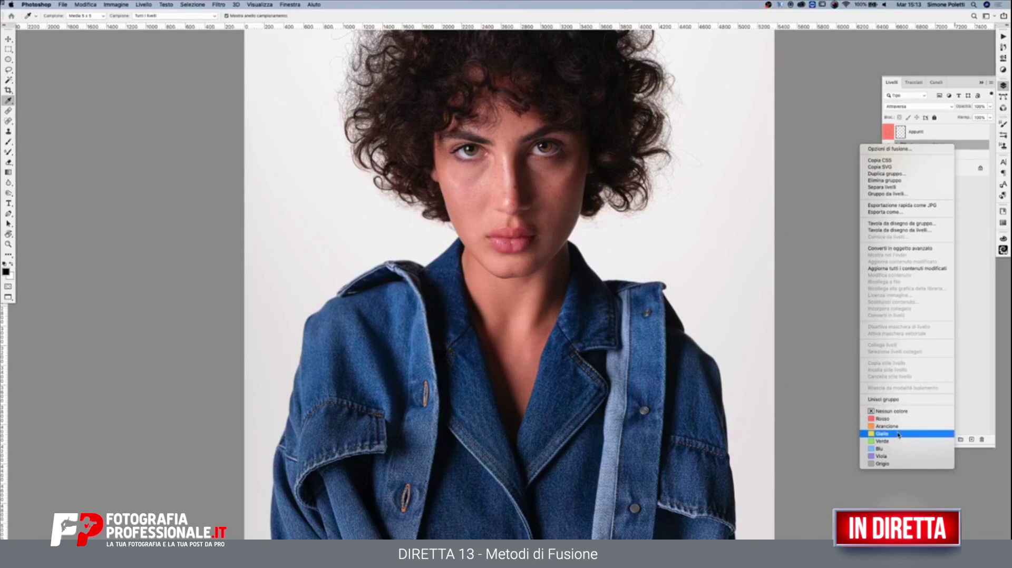
pyautogui.click(898, 435)
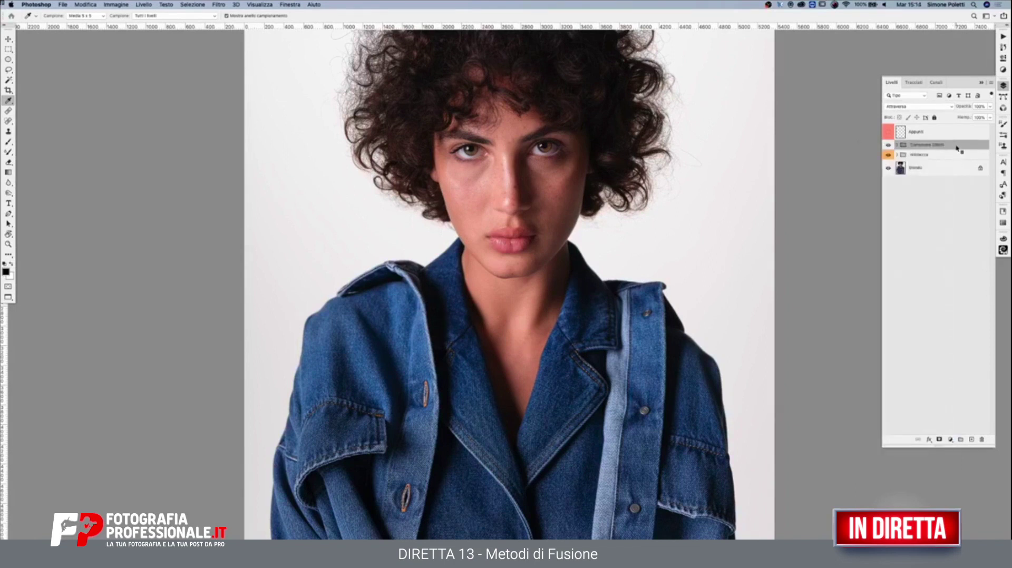
pyautogui.rightClick(958, 149)
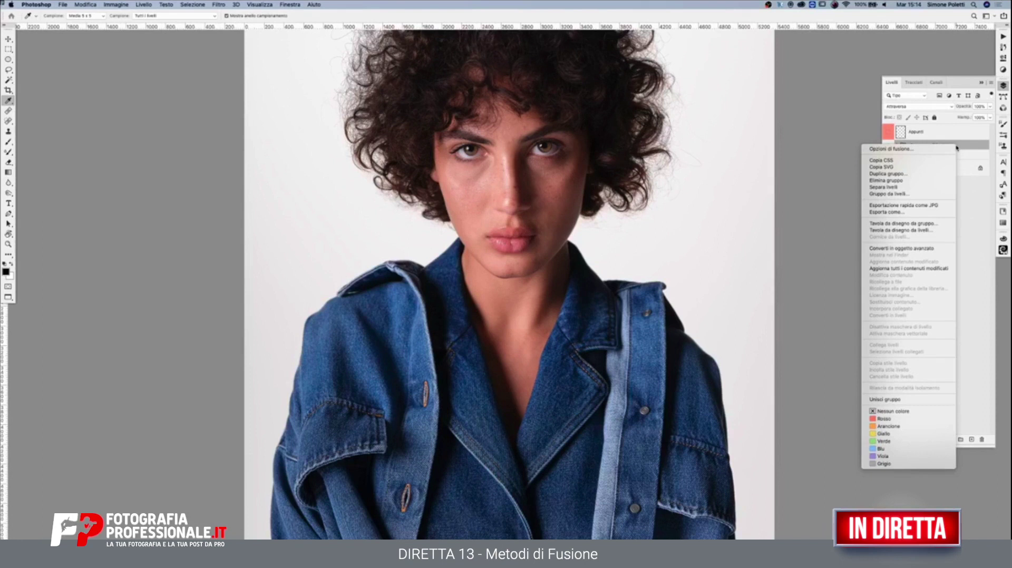
pyautogui.click(966, 290)
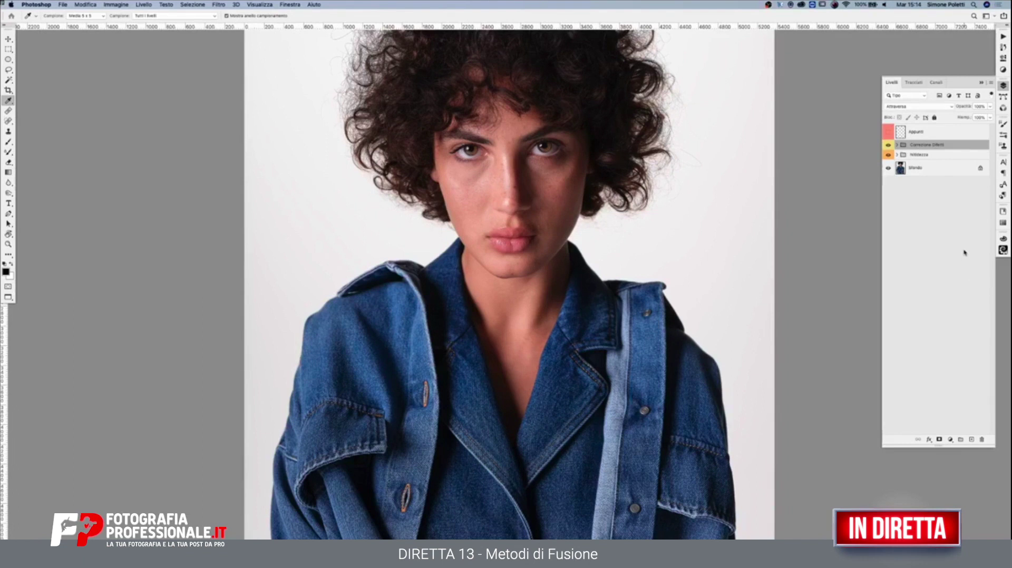
pyautogui.press('XF86AudioRaiseVolume')
pyautogui.click(846, 5)
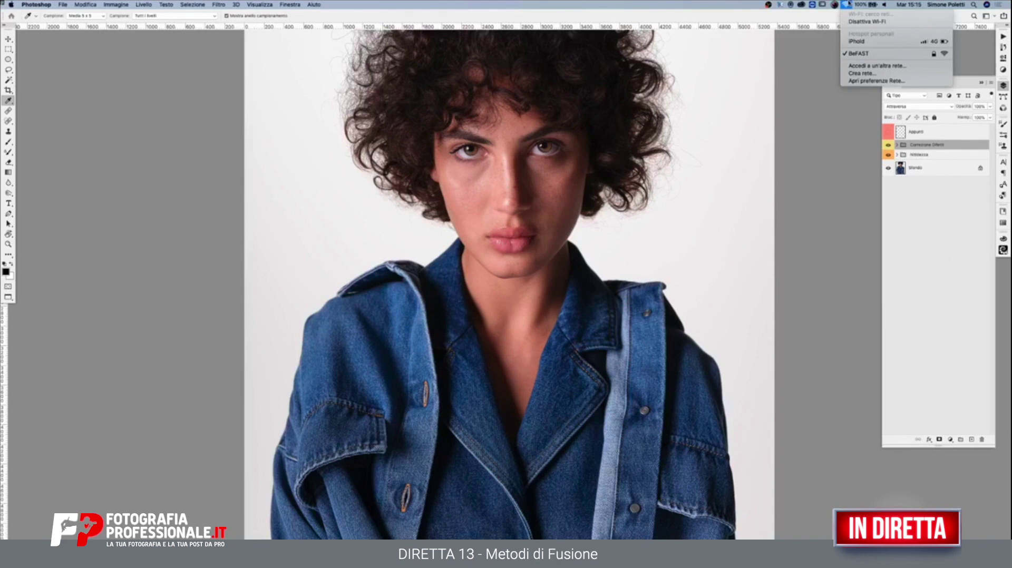
pyautogui.click(848, 4)
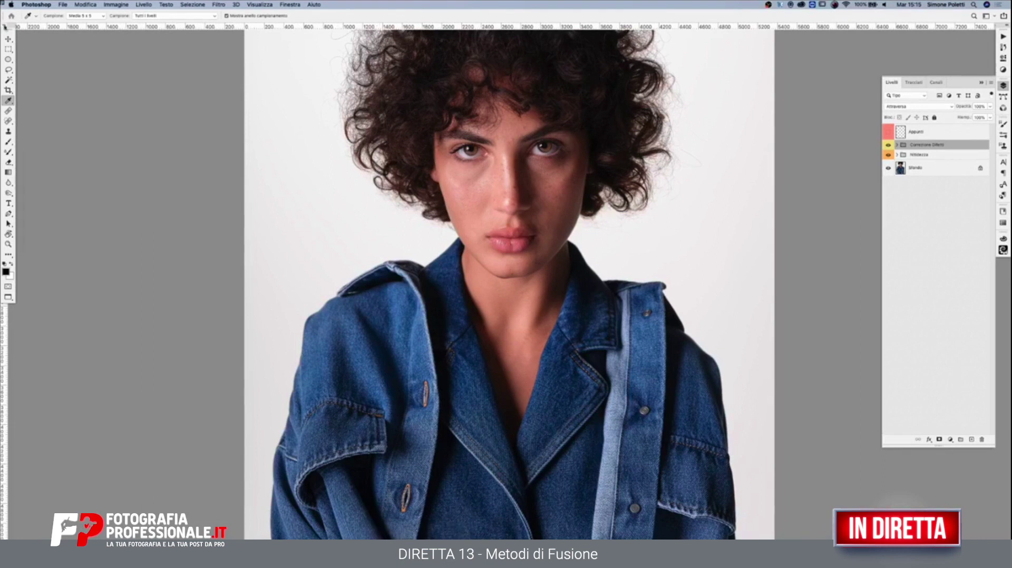
pyautogui.click(9, 39)
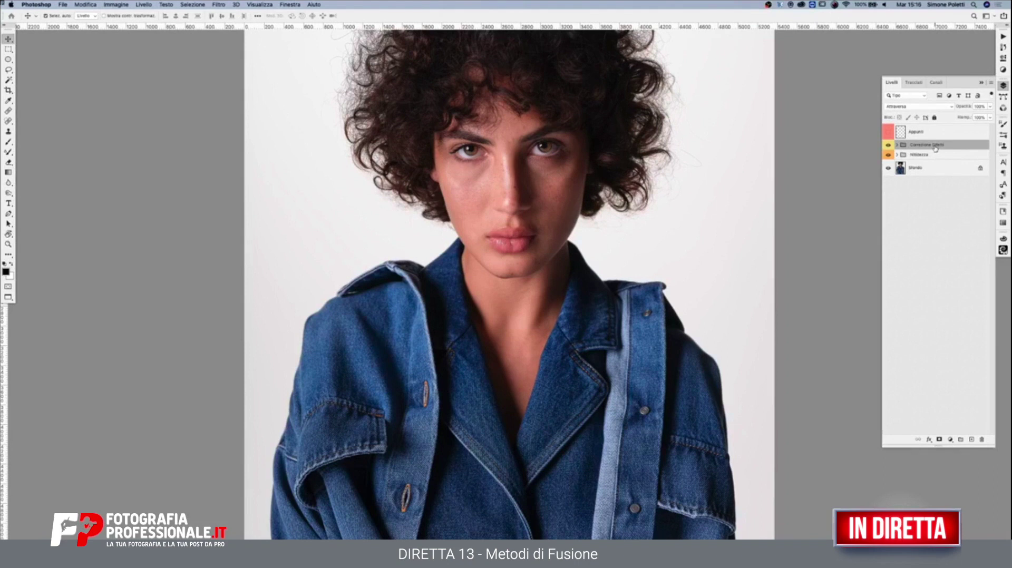
# Step: Zoom on the face and toggle the Correzione Difetti and Nitidezza groups' visibility
pyautogui.click(7, 243)
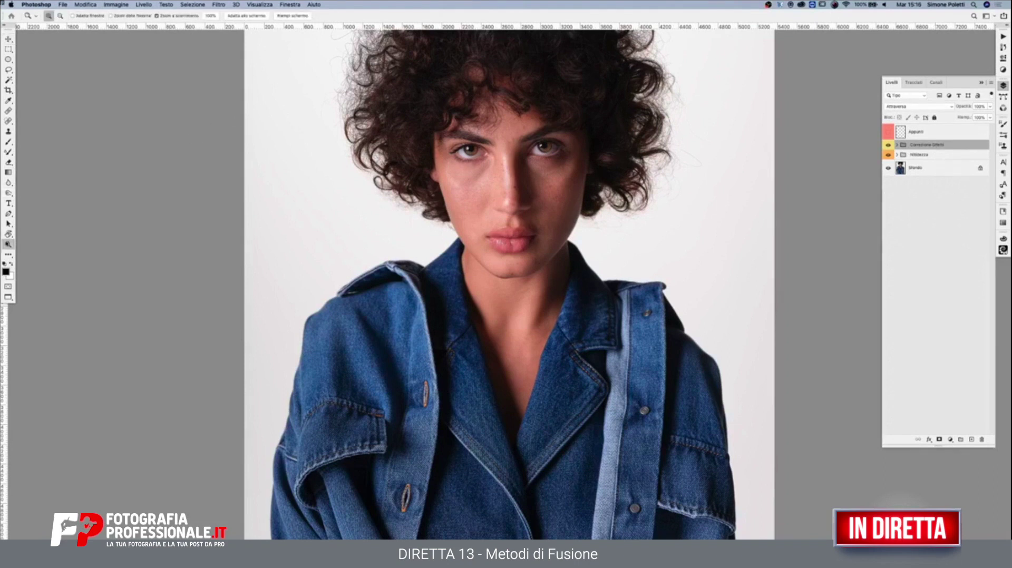
pyautogui.click(530, 139)
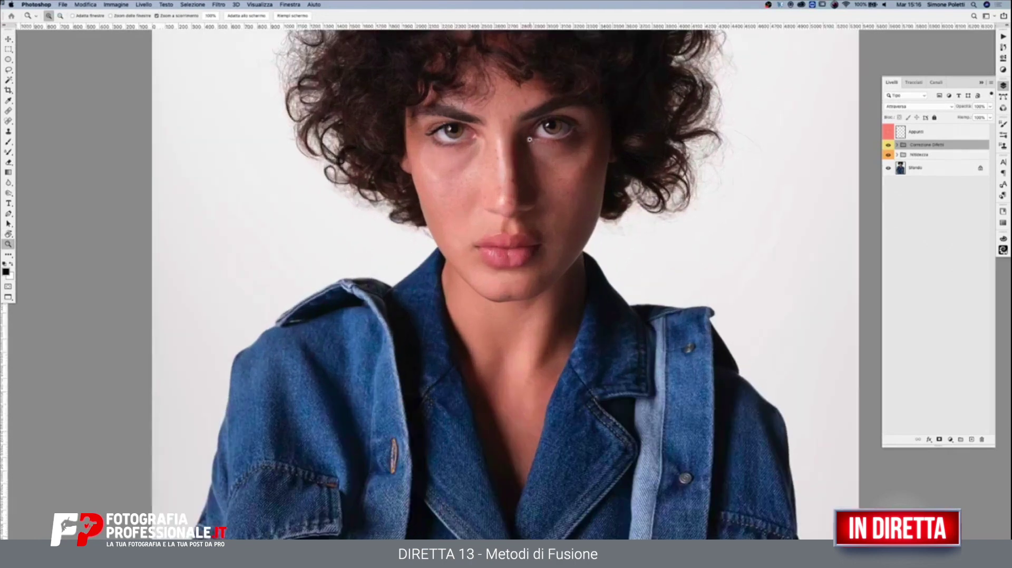
pyautogui.keyDown('alt'); pyautogui.click(529, 139); pyautogui.keyUp('alt')
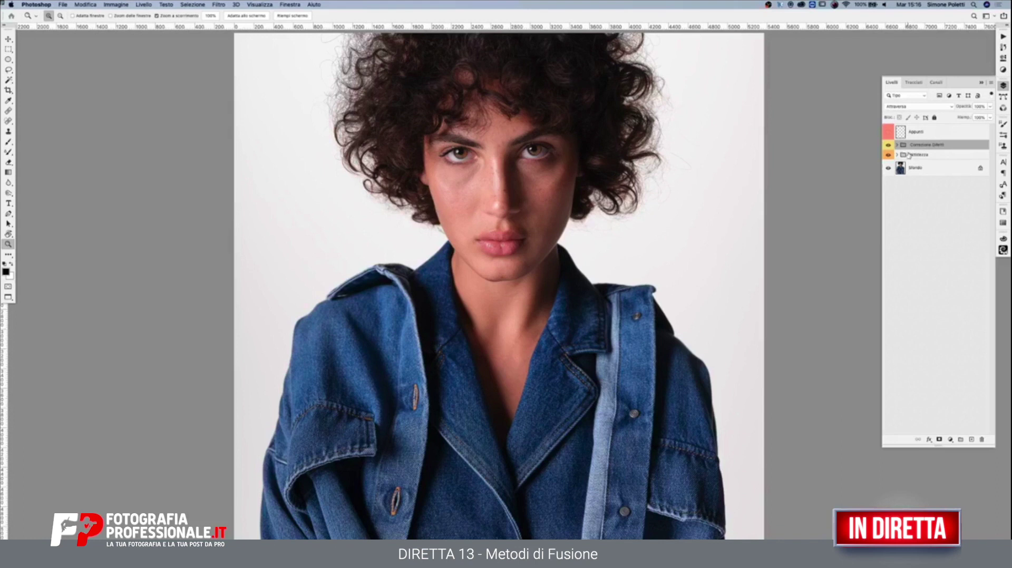
pyautogui.moveTo(888, 145); pyautogui.dragTo(887, 155)
pyautogui.click(888, 146)
# Step: Zoom into the lips and chin, comparing them with Correzione Difetti hidden and shown
pyautogui.moveTo(468, 200); pyautogui.dragTo(829, 121)
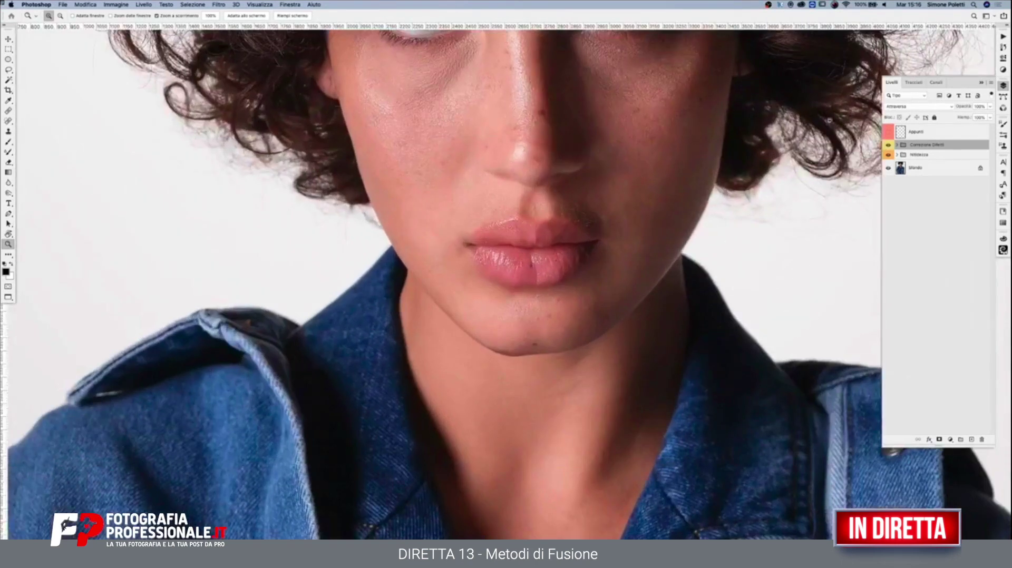
pyautogui.click(888, 146)
pyautogui.click(888, 145)
pyautogui.keyDown('alt'); pyautogui.click(614, 156); pyautogui.keyUp('alt')
pyautogui.click(604, 163)
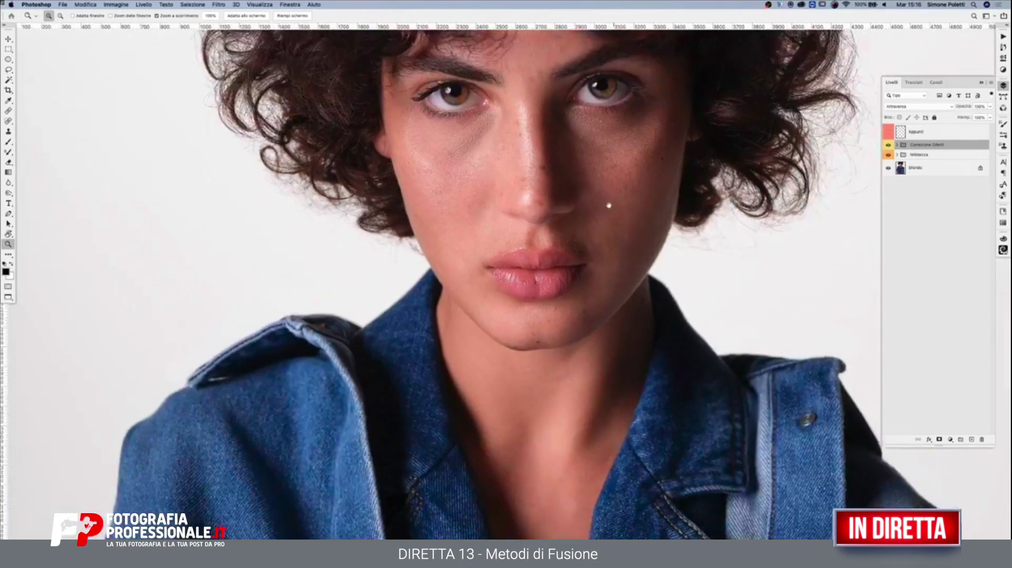
pyautogui.scroll(3, 609, 206)
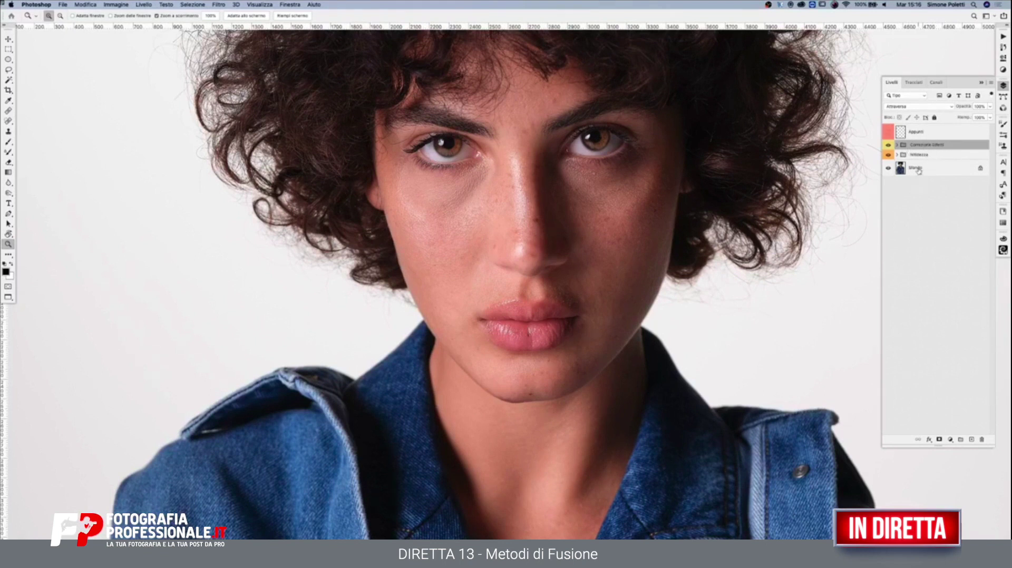
pyautogui.click(920, 168)
pyautogui.click(925, 155)
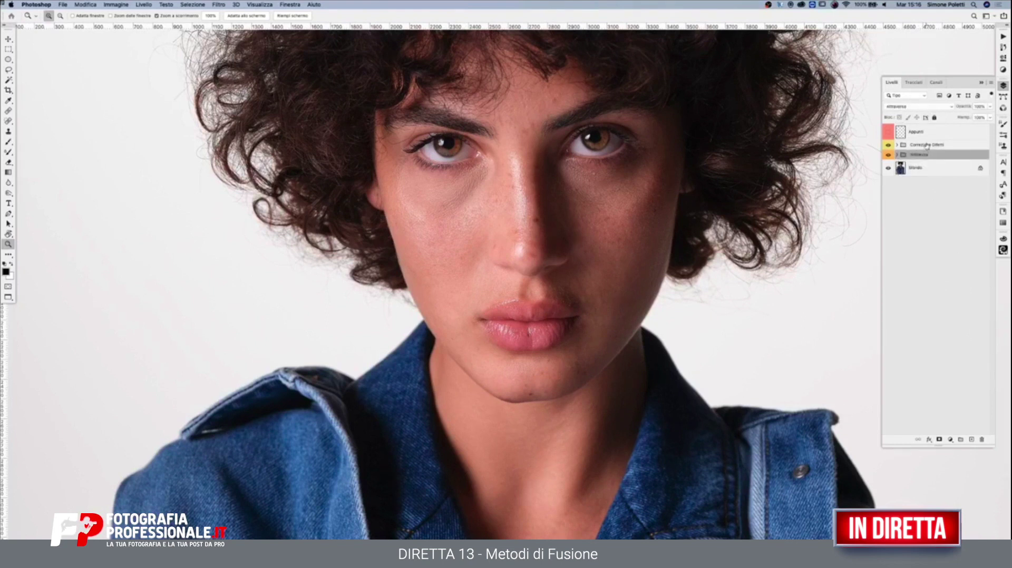
pyautogui.click(927, 145)
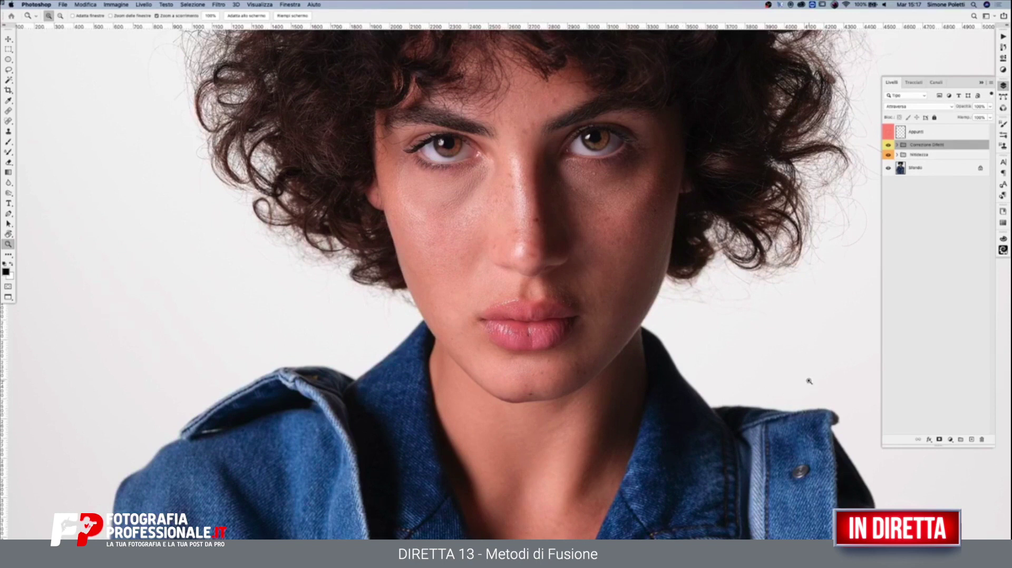
pyautogui.click(8, 39)
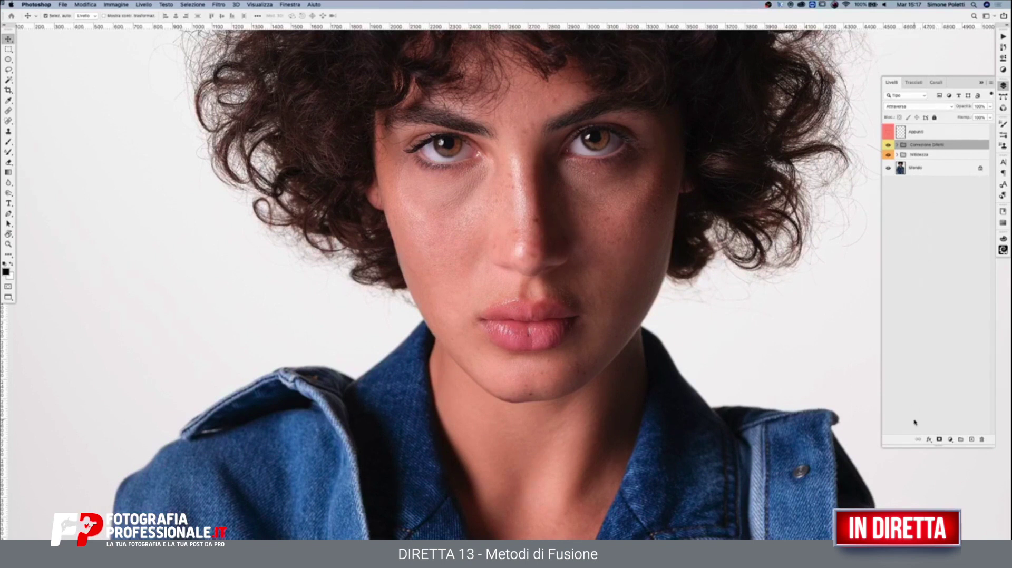
# Step: Add a new layer named 'Colore 1' and delete the Appunti layer
pyautogui.click(970, 440)
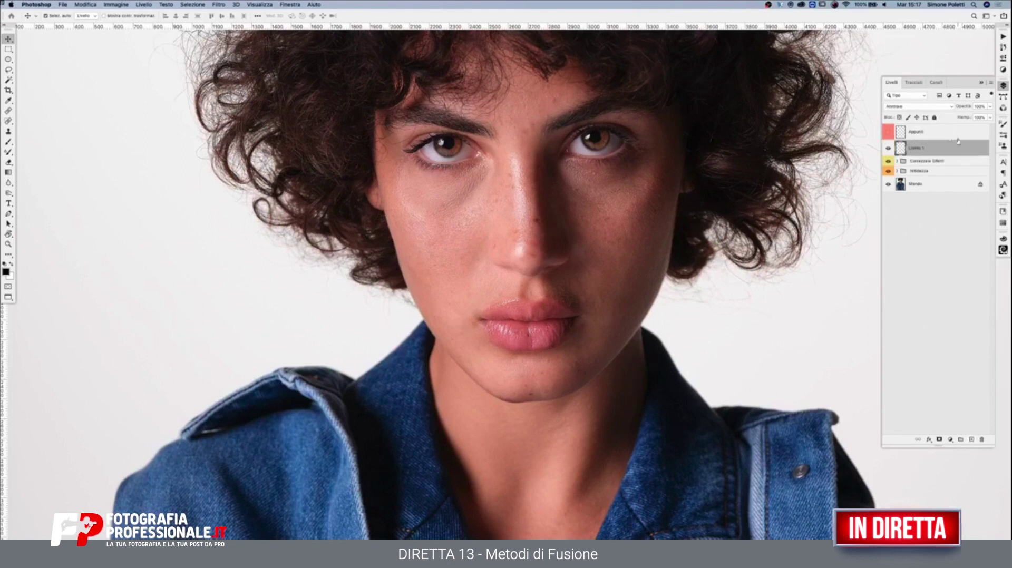
pyautogui.doubleClick(917, 148)
pyautogui.write('Colore 1')
pyautogui.click(929, 132)
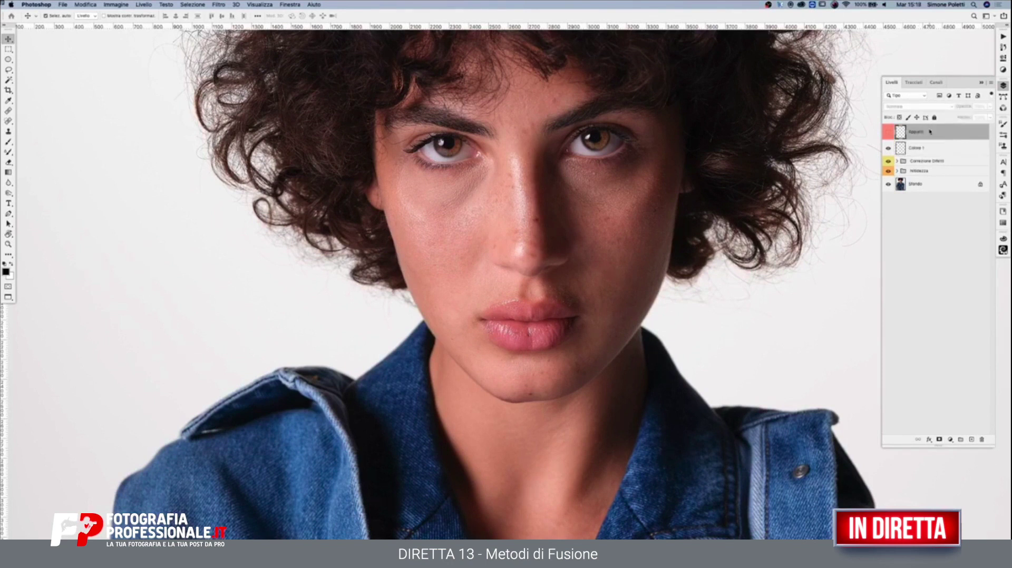
pyautogui.press('Delete')
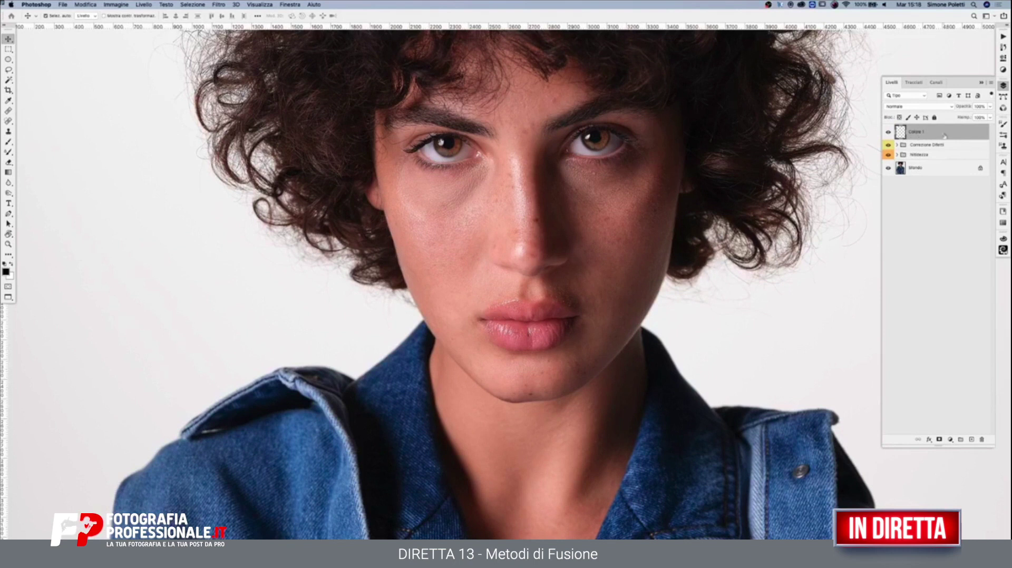
# Step: Fill Colore 1 with pure red (#ff0000) in Normale blend mode
pyautogui.click(952, 109)
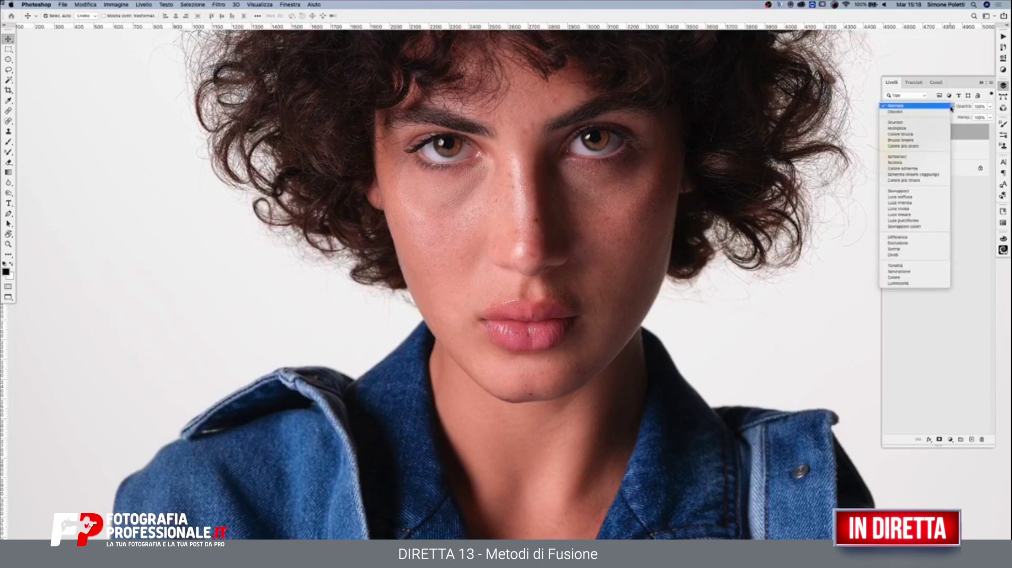
pyautogui.click(951, 109)
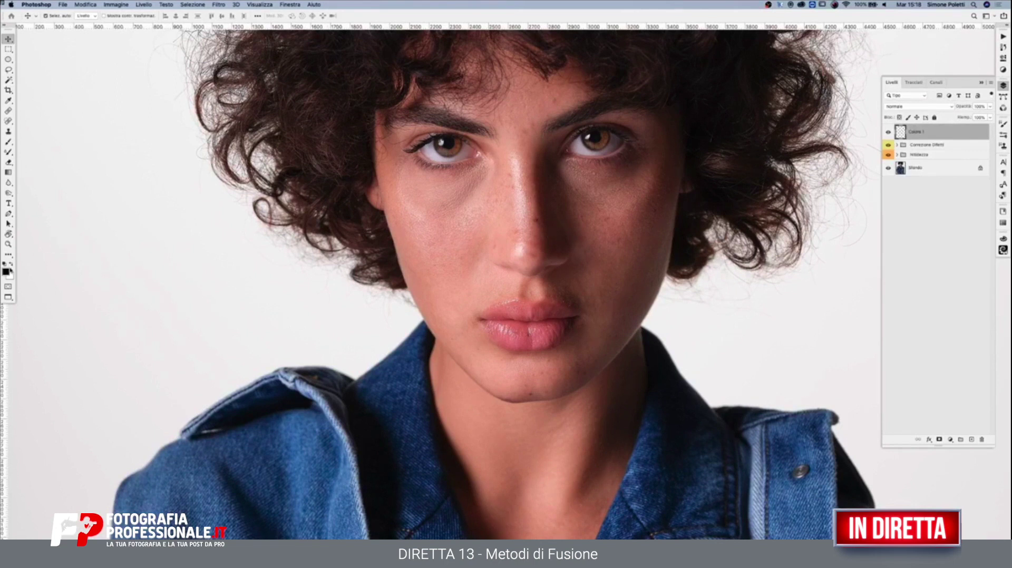
pyautogui.click(6, 271)
pyautogui.moveTo(740, 161); pyautogui.dragTo(799, 81)
pyautogui.click(867, 85)
pyautogui.hotkey('alt', 'BackSpace')
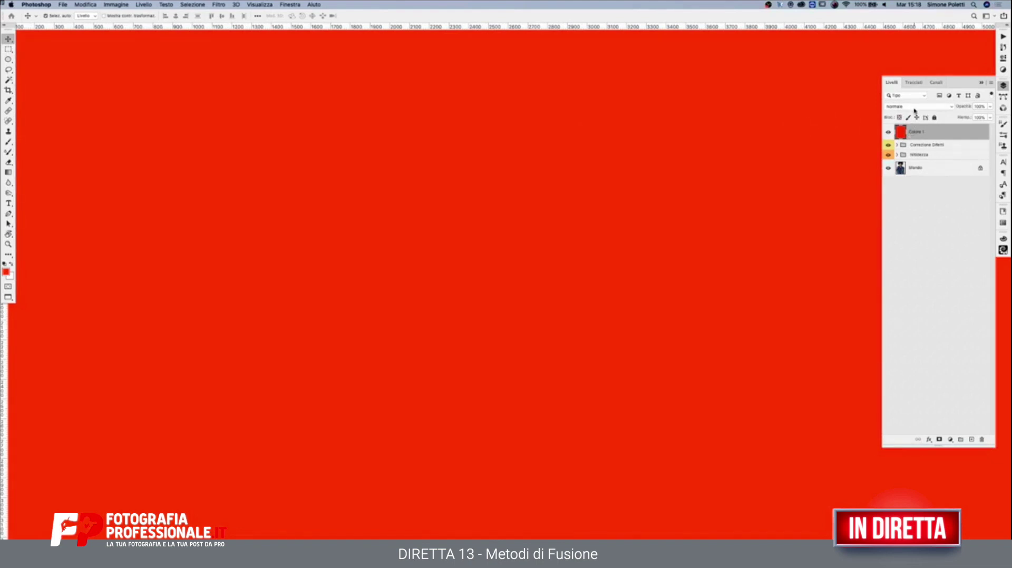
pyautogui.click(989, 107)
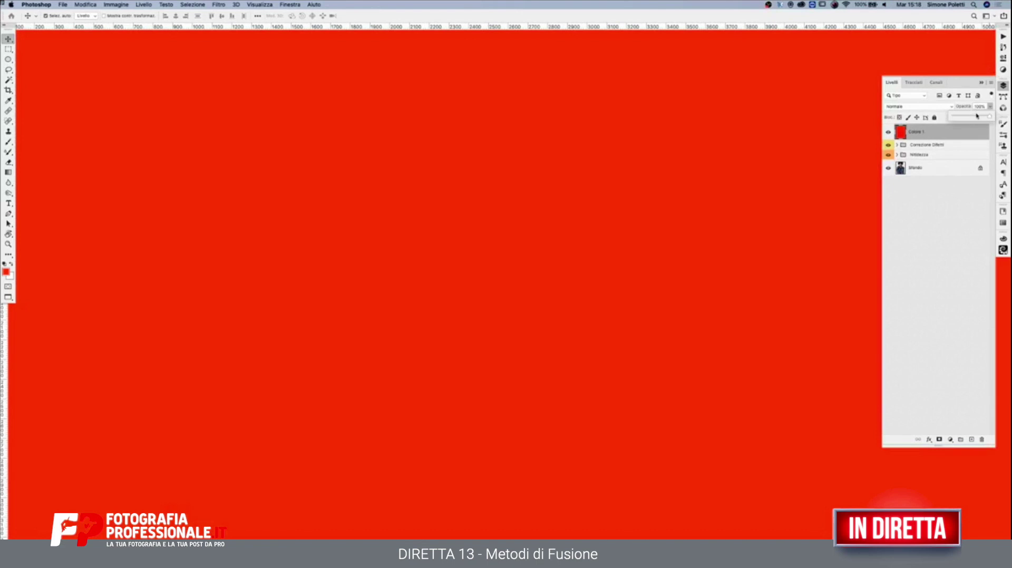
pyautogui.click(972, 117)
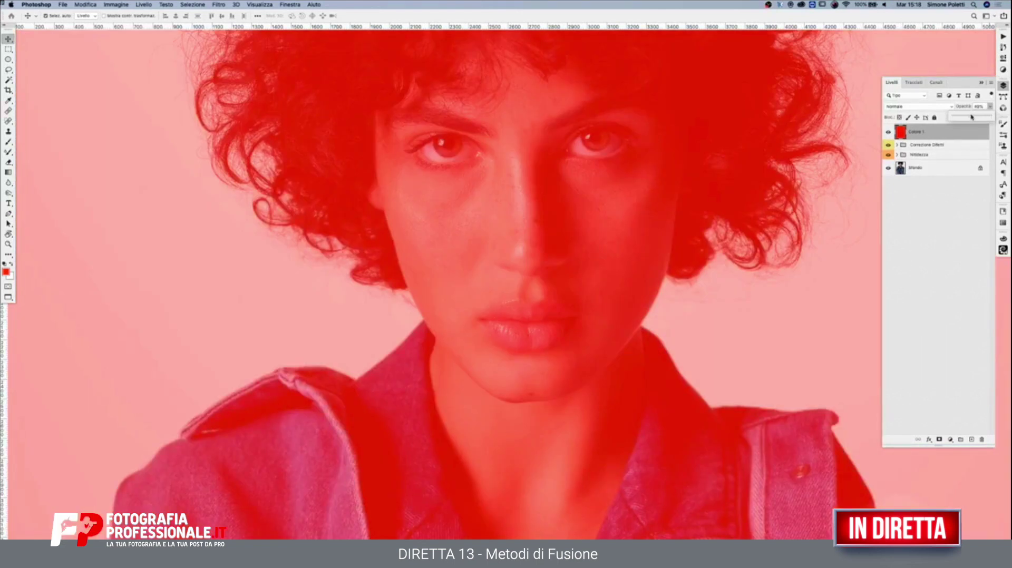
pyautogui.moveTo(971, 117); pyautogui.dragTo(991, 117)
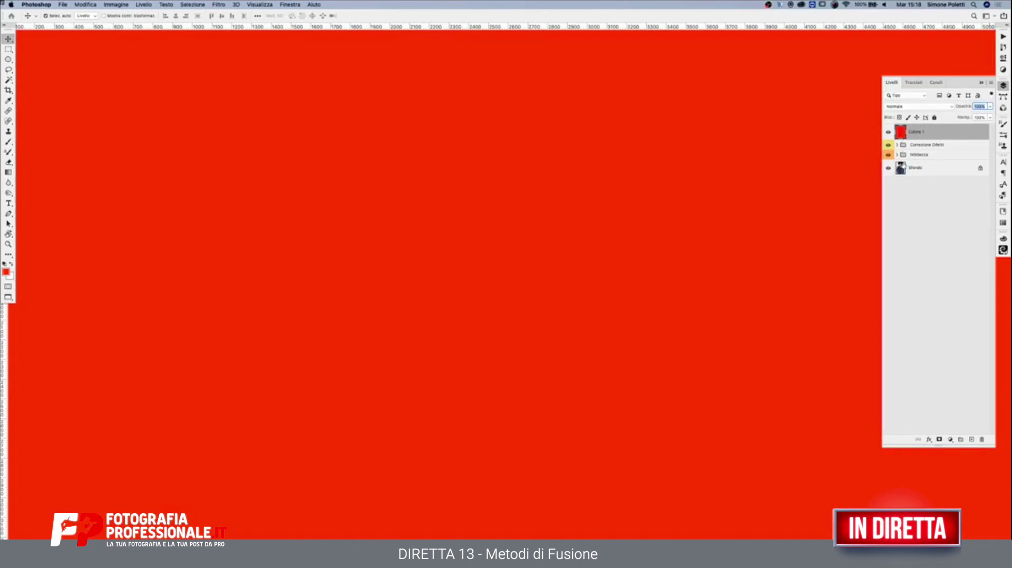
pyautogui.click(929, 109)
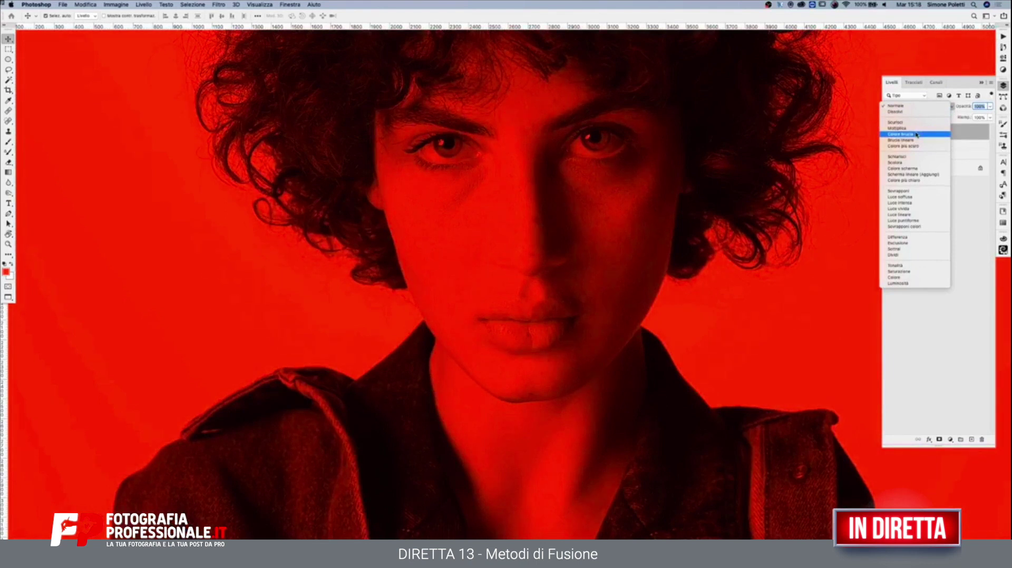
# Step: Set Colore 1 to Moltiplica and compare the red-tinted portrait with the original
pyautogui.click(897, 128)
pyautogui.click(889, 132)
pyautogui.click(888, 132)
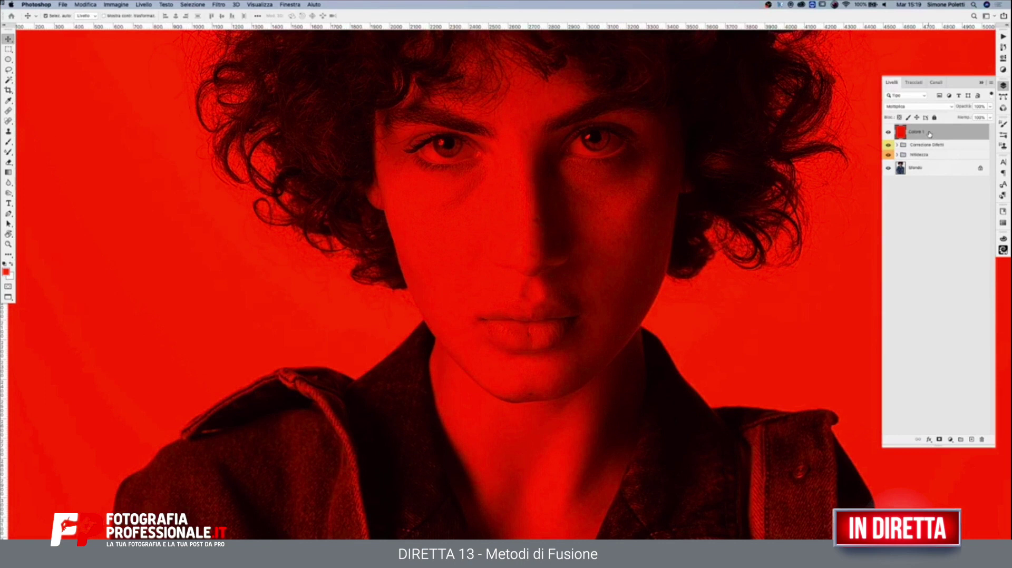
# Step: Delete Colore 1 and fill a new Livello 1 with the red foreground colour
pyautogui.press('BackSpace')
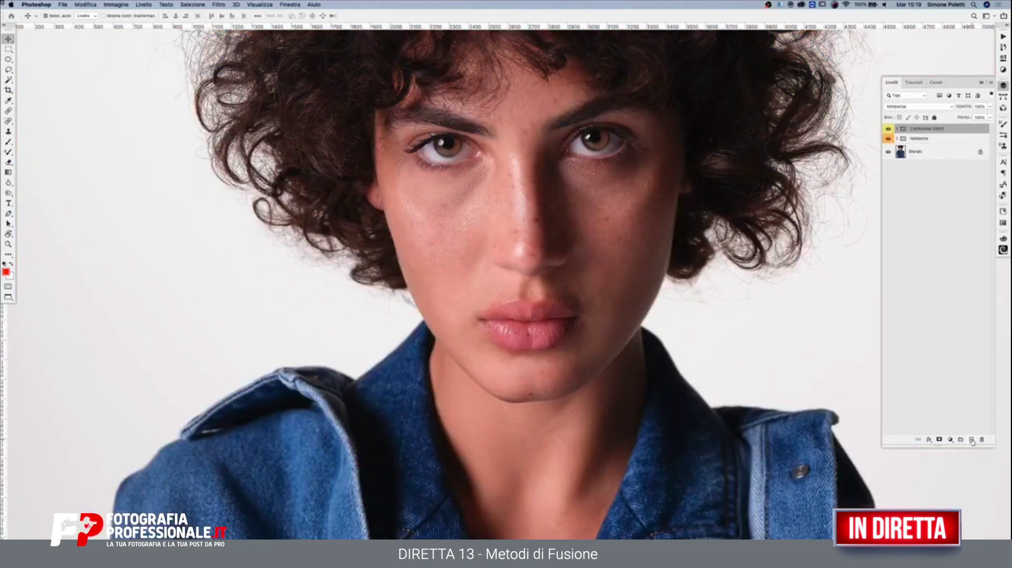
pyautogui.click(971, 440)
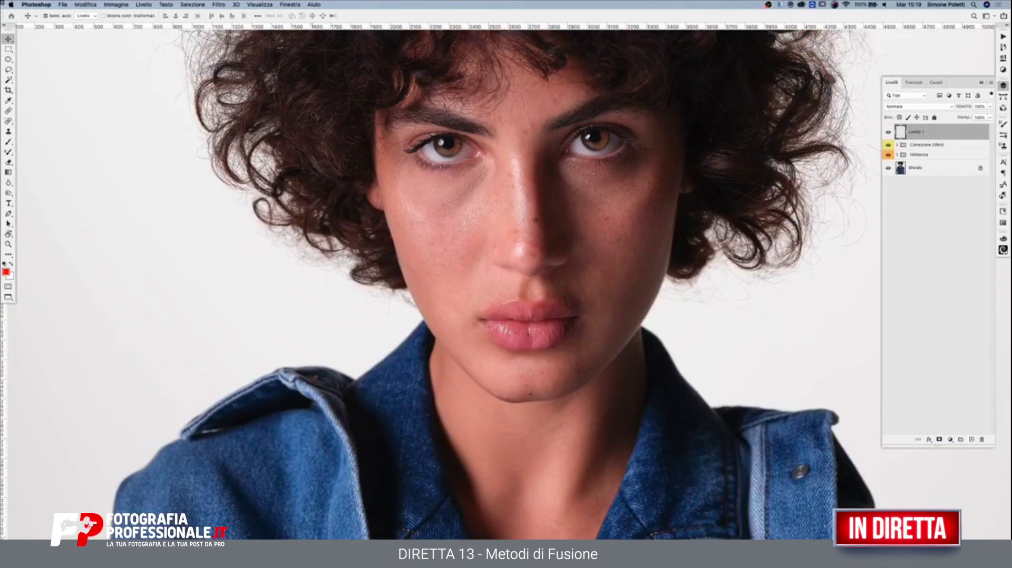
pyautogui.click(138, 4)
pyautogui.moveTo(202, 14)
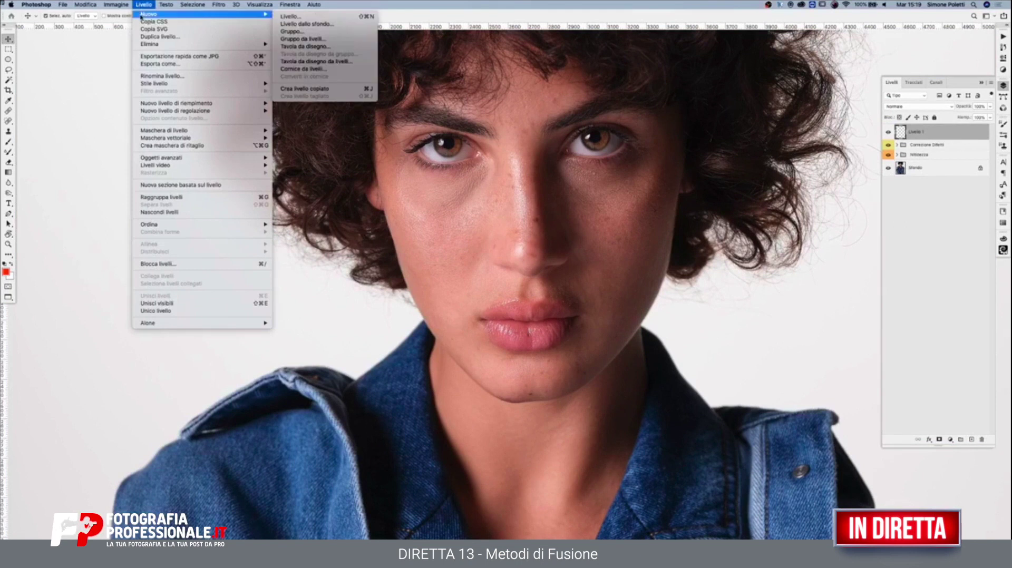
pyautogui.click(291, 16)
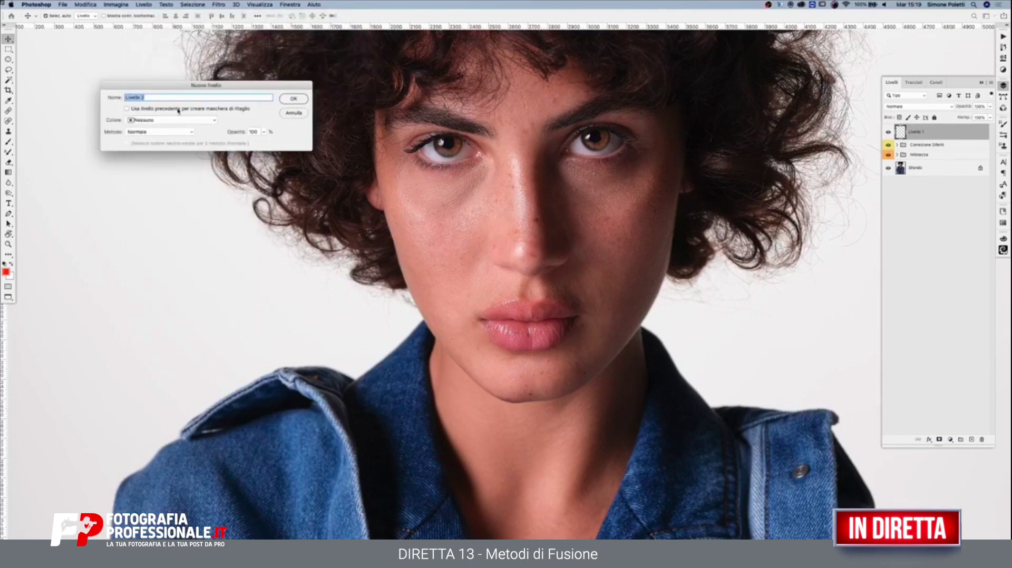
pyautogui.click(292, 113)
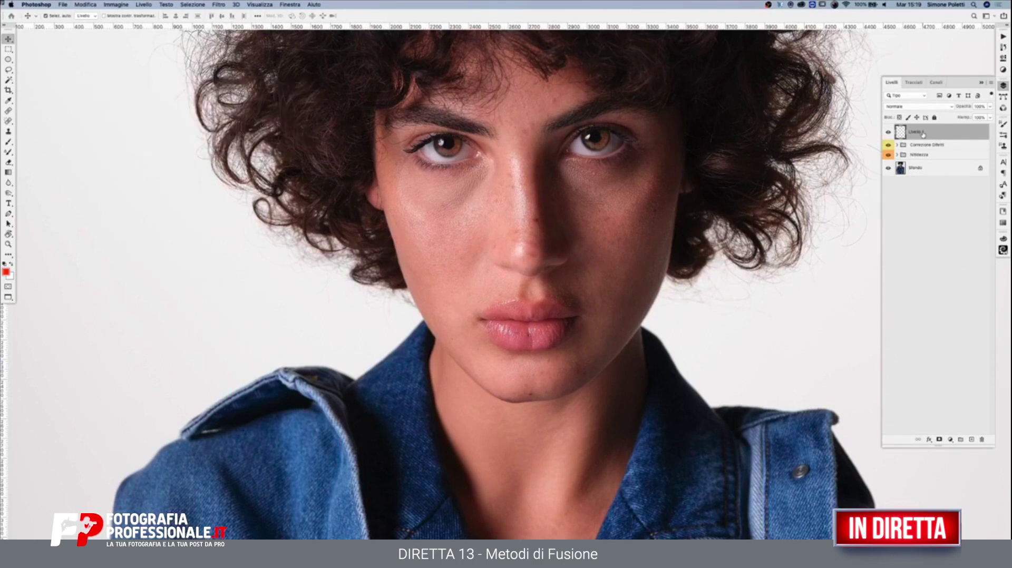
pyautogui.hotkey('alt', 'BackSpace')
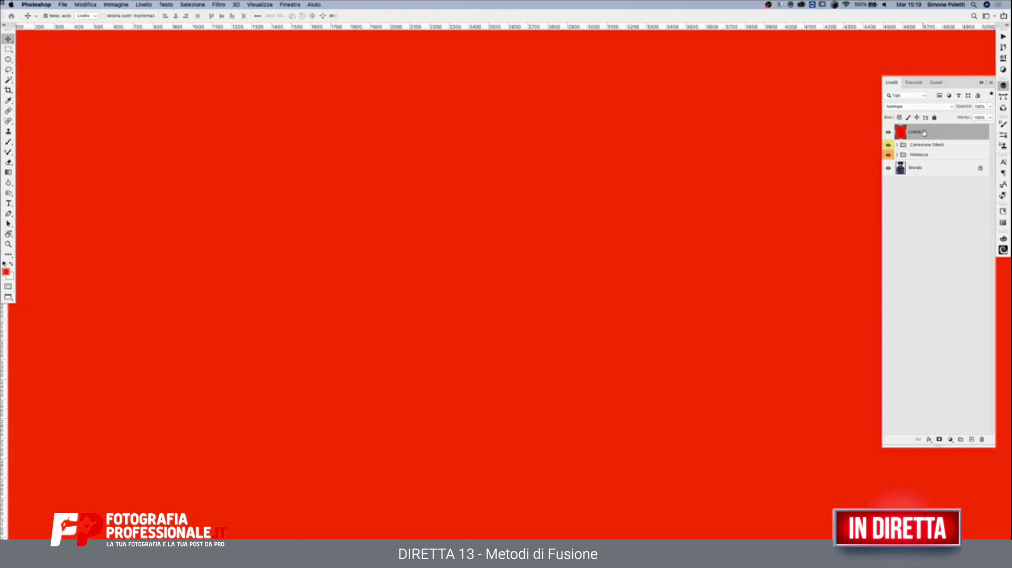
# Step: Set Livello 1 to Moltiplica and try a white Livello 2 layer, then delete it
pyautogui.click(951, 108)
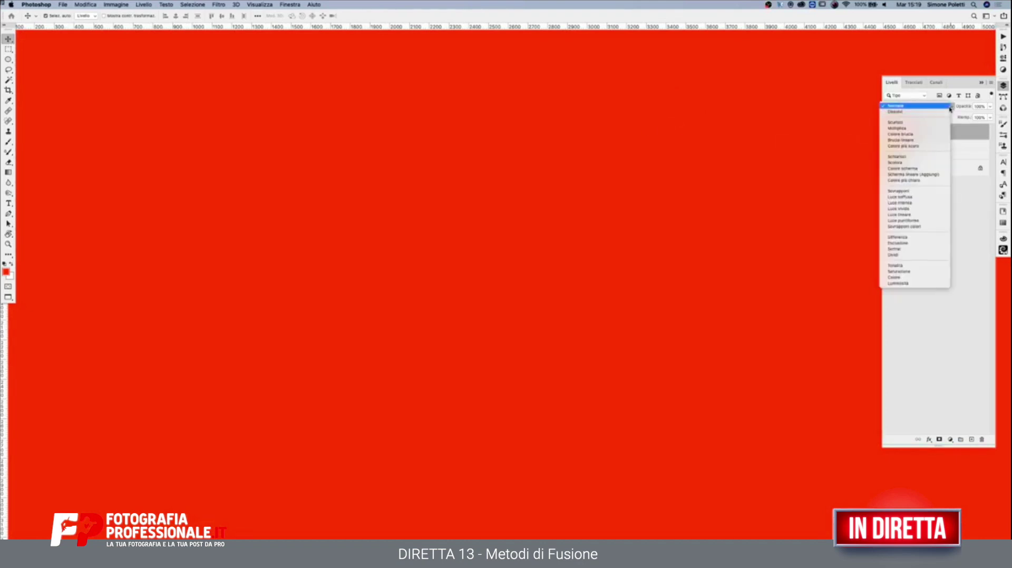
pyautogui.click(931, 128)
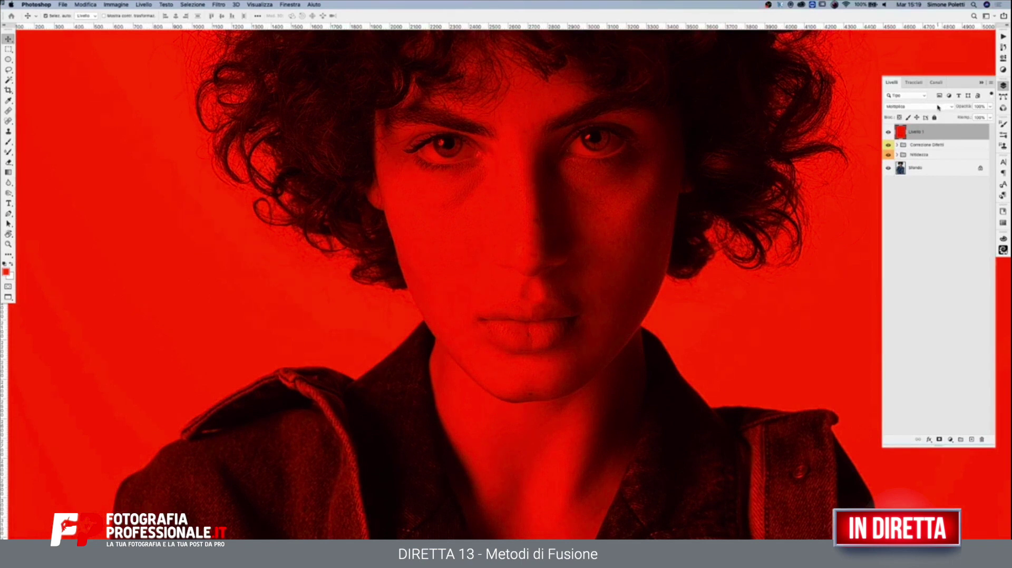
pyautogui.click(972, 439)
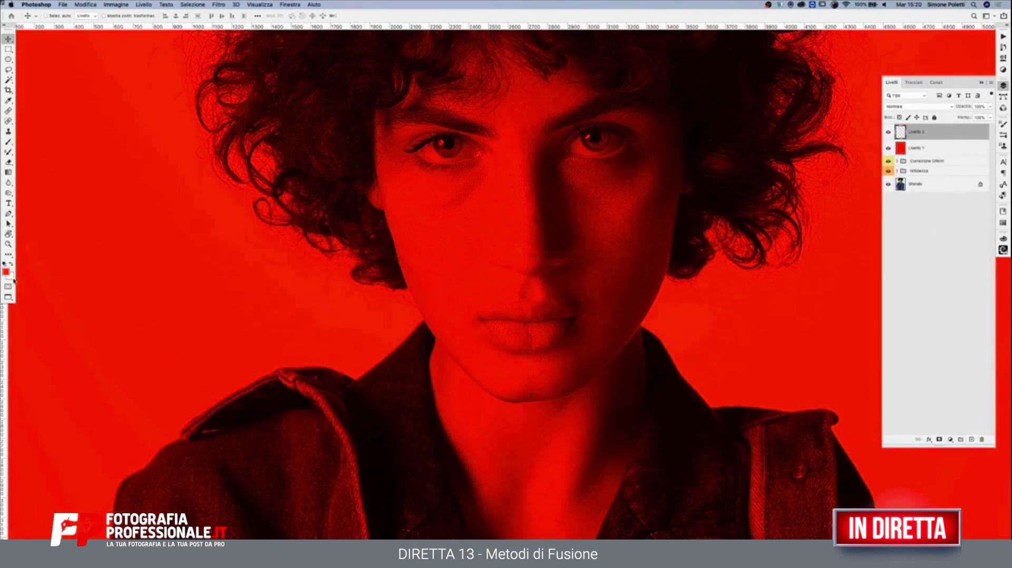
pyautogui.hotkey('ctrl', 'BackSpace')
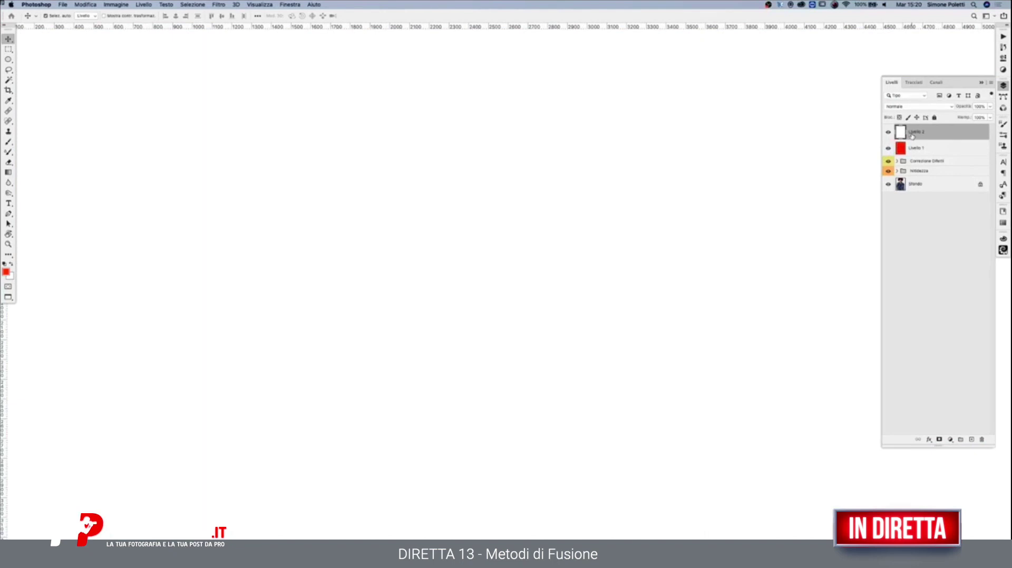
pyautogui.press('Delete')
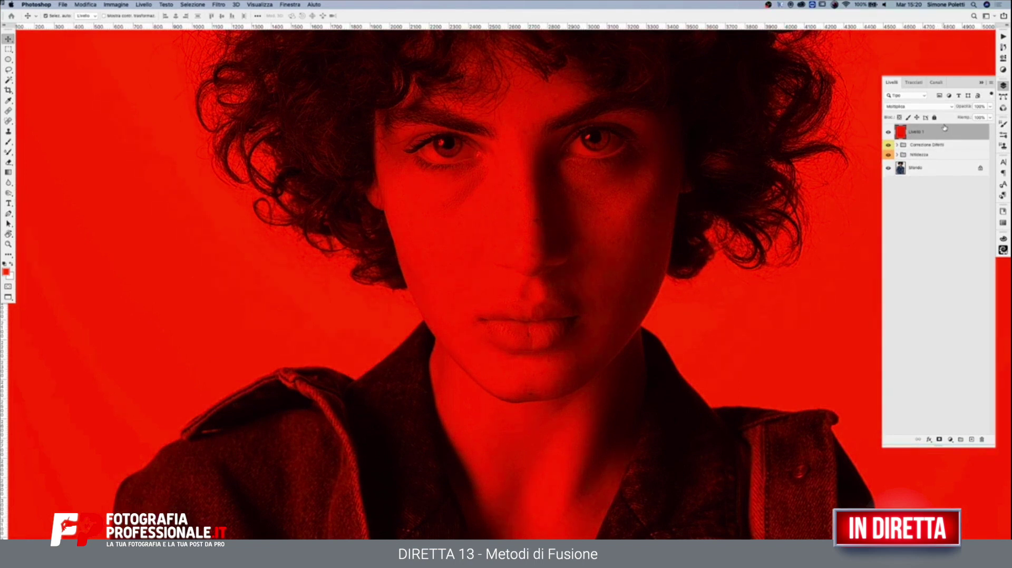
# Step: Add a white-filled Livello 2 on top at 52% opacity
pyautogui.click(971, 440)
pyautogui.hotkey('ctrl', 'BackSpace')
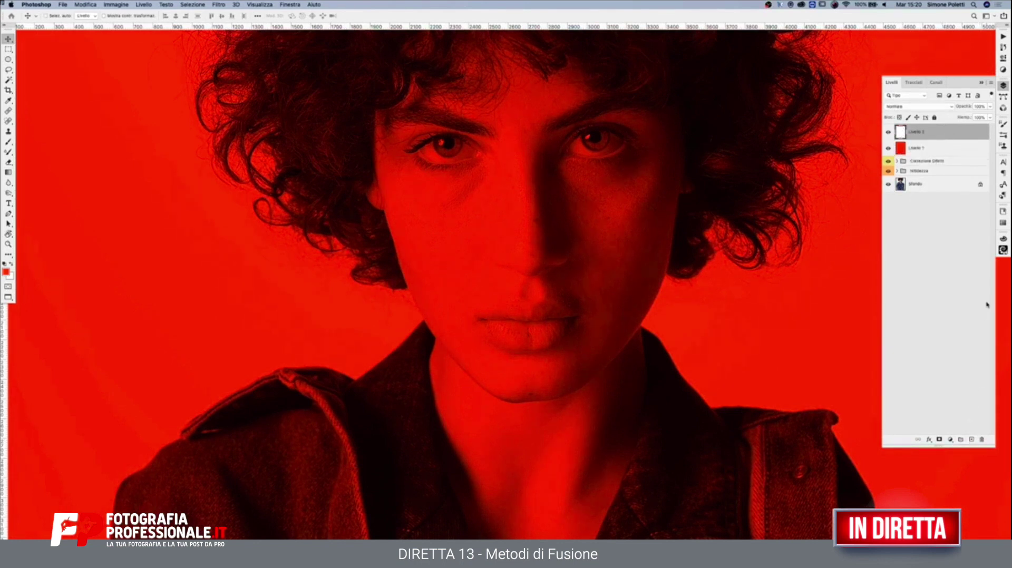
pyautogui.click(990, 105)
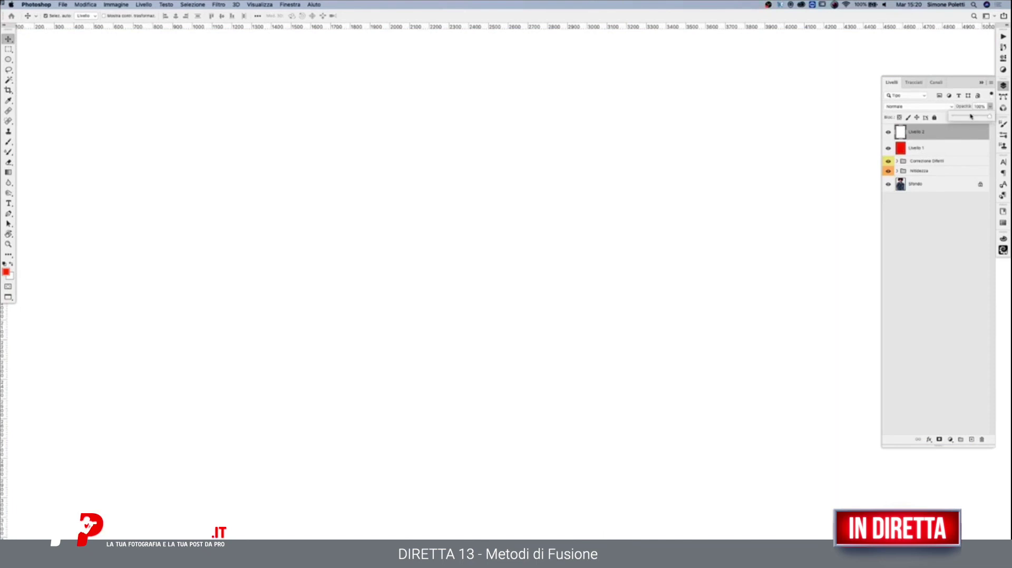
pyautogui.moveTo(990, 115); pyautogui.dragTo(971, 116)
pyautogui.click(937, 149)
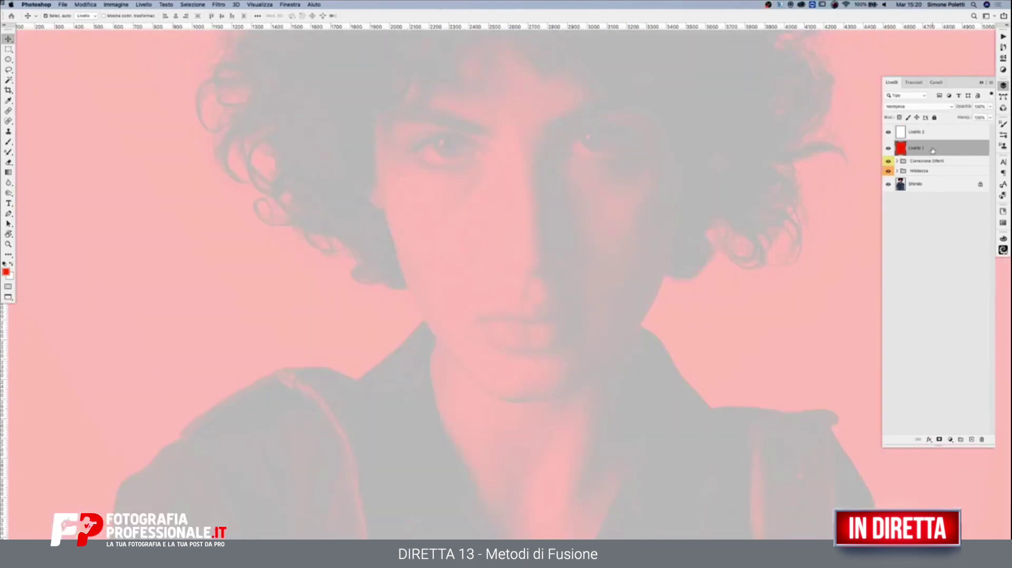
pyautogui.click(939, 107)
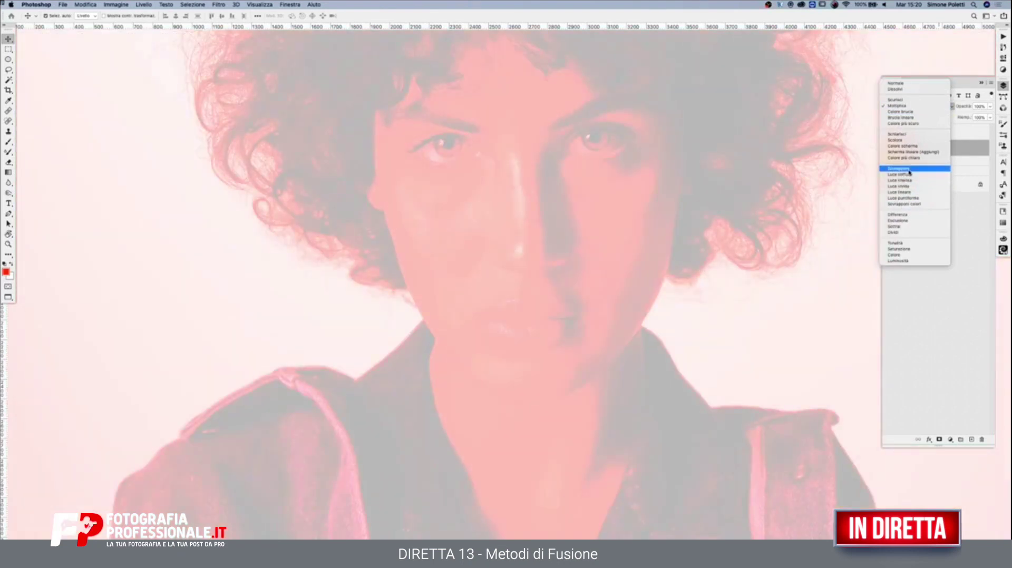
# Step: Switch Livello 1 to Sovrapponi and delete the white Livello 2 layer
pyautogui.click(909, 169)
pyautogui.click(925, 133)
pyautogui.press('Delete')
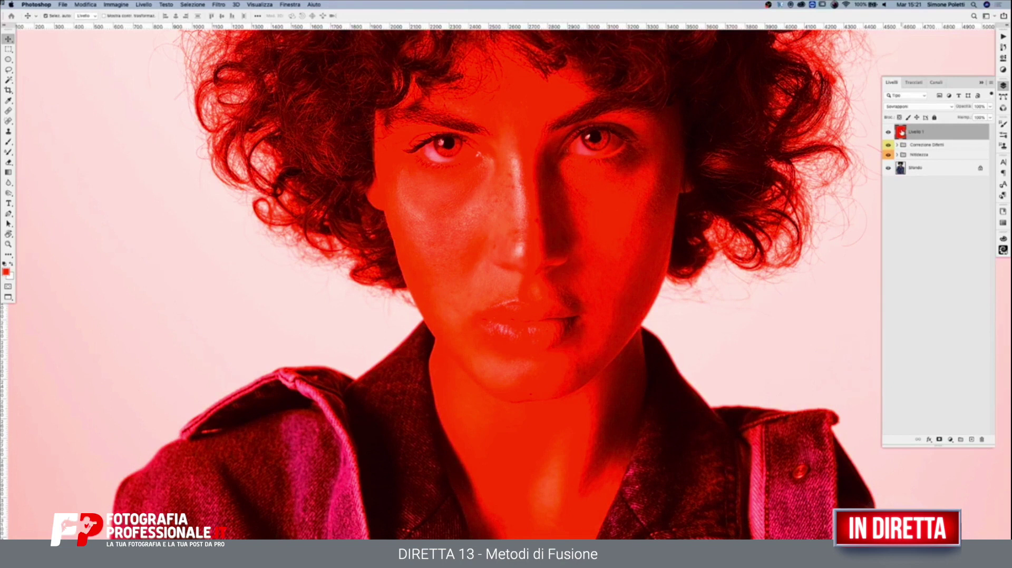
pyautogui.click(7, 272)
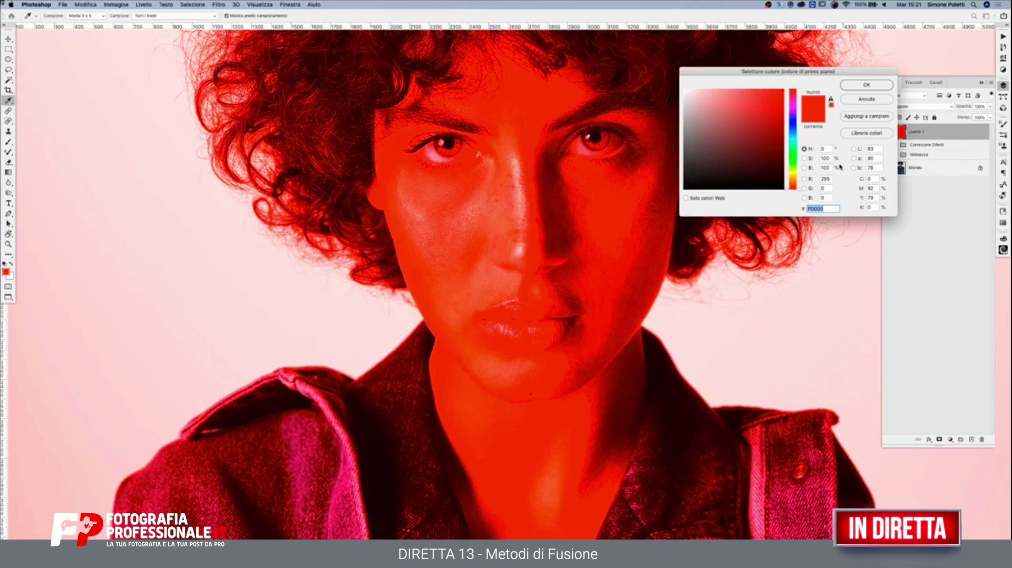
# Step: Accept the red colour and try Livello 1 in Luce soffusa, comparing visibility and opacity
pyautogui.click(865, 86)
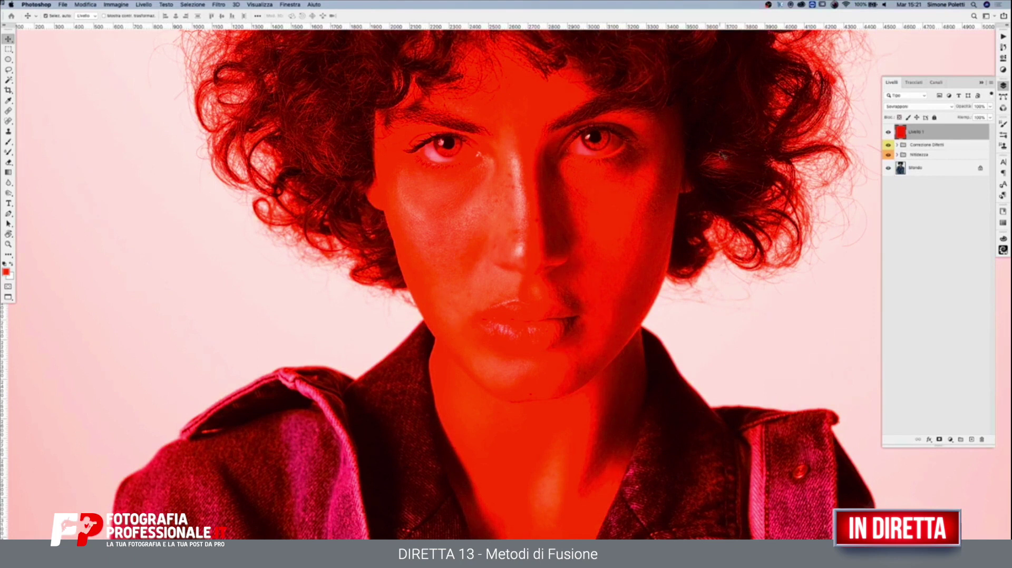
pyautogui.click(933, 107)
pyautogui.click(933, 112)
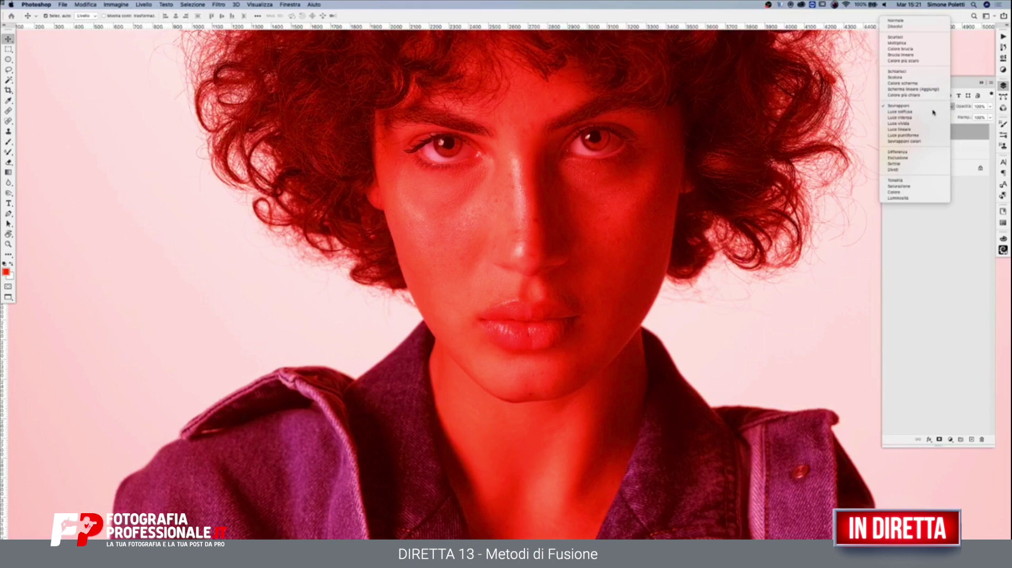
pyautogui.click(887, 132)
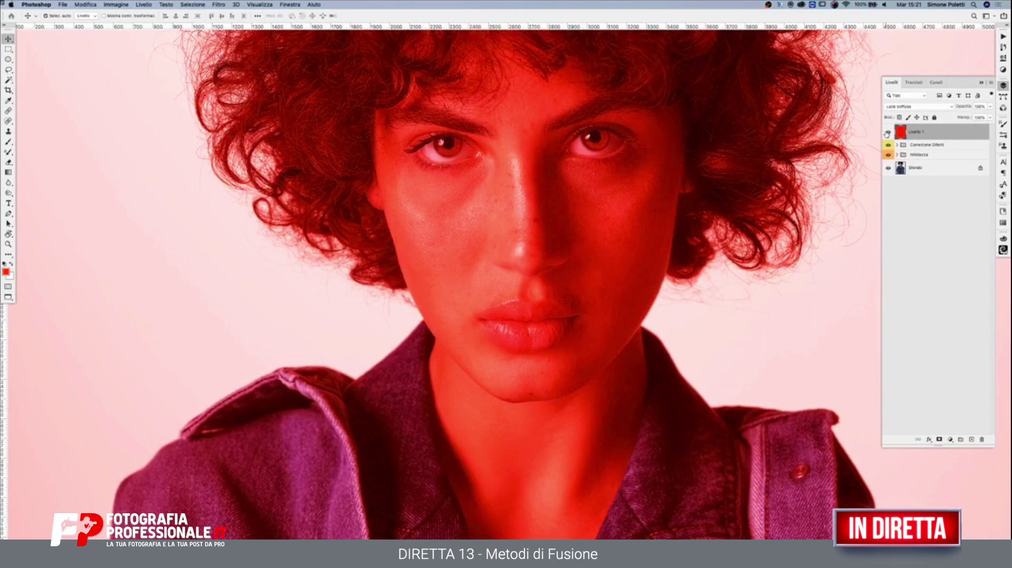
pyautogui.moveTo(990, 106); pyautogui.dragTo(990, 116)
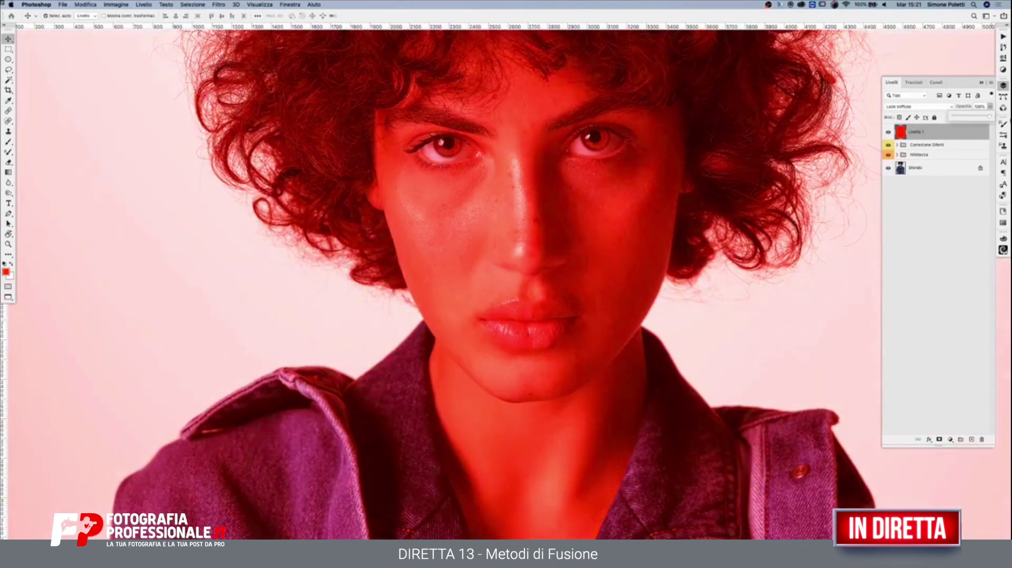
pyautogui.click(968, 136)
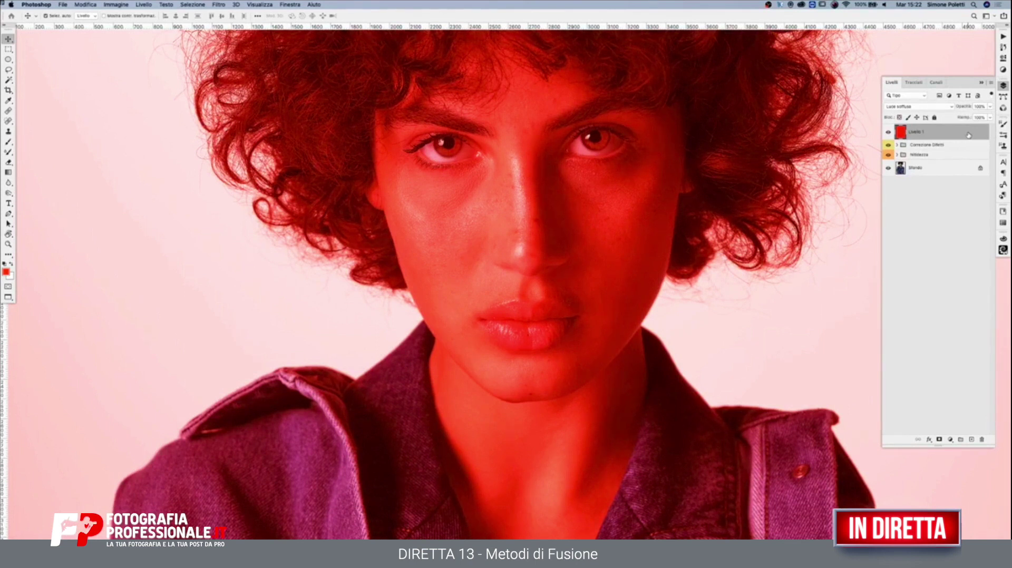
# Step: Switch Livello 1 to Colore blend mode and preview other modes
pyautogui.click(920, 106)
pyautogui.click(915, 185)
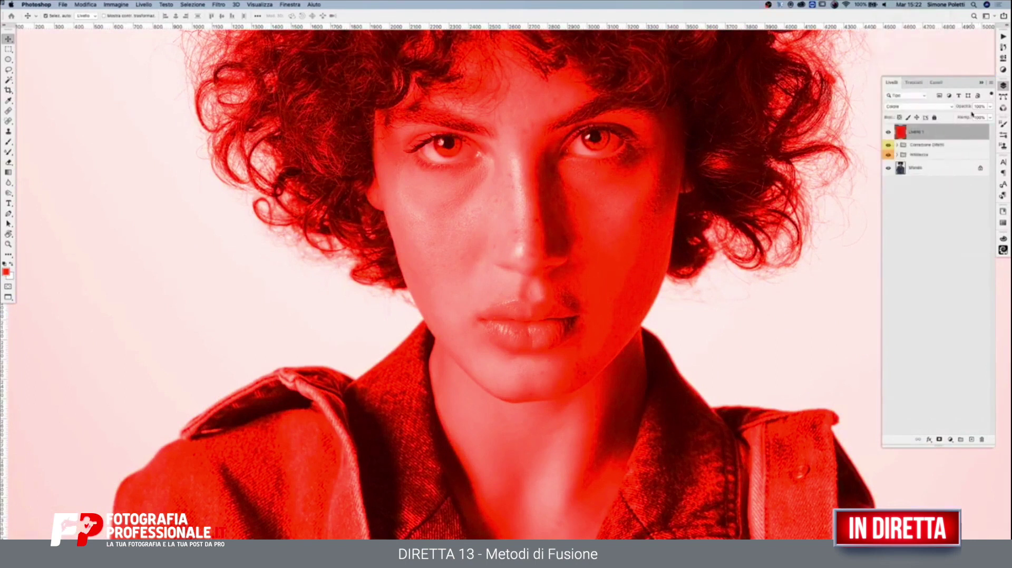
pyautogui.click(932, 106)
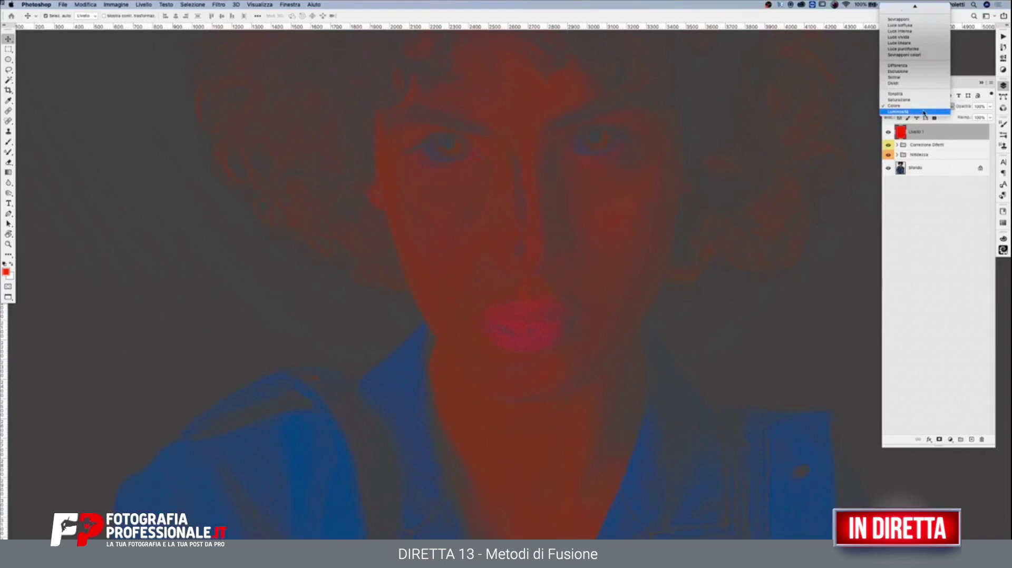
# Step: Set red Livello 1 to Moltiplica and zoom out to see the whole portrait
pyautogui.scroll(5, 923, 113)
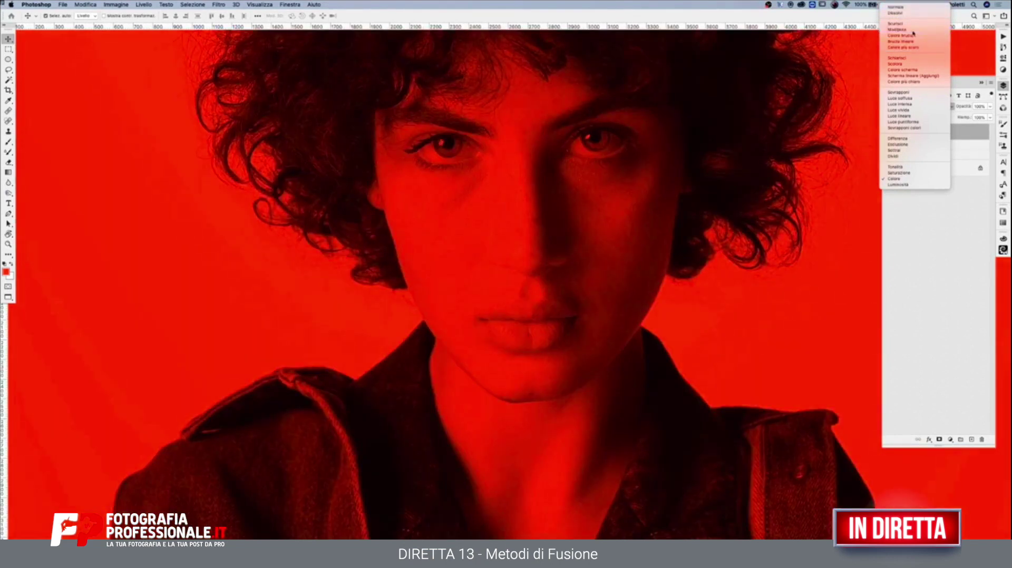
pyautogui.click(911, 31)
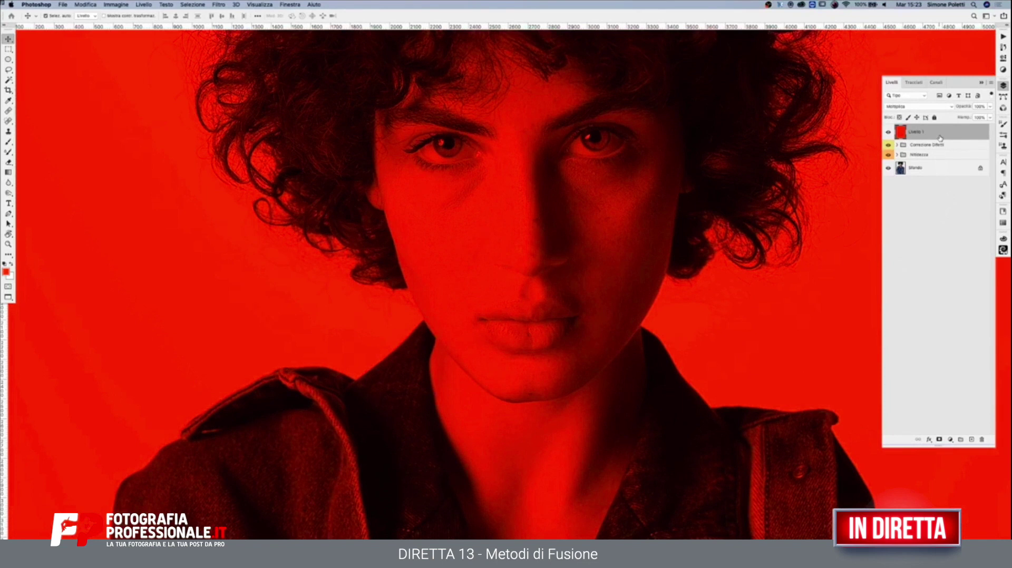
pyautogui.press('z')
pyautogui.press('super+minus')
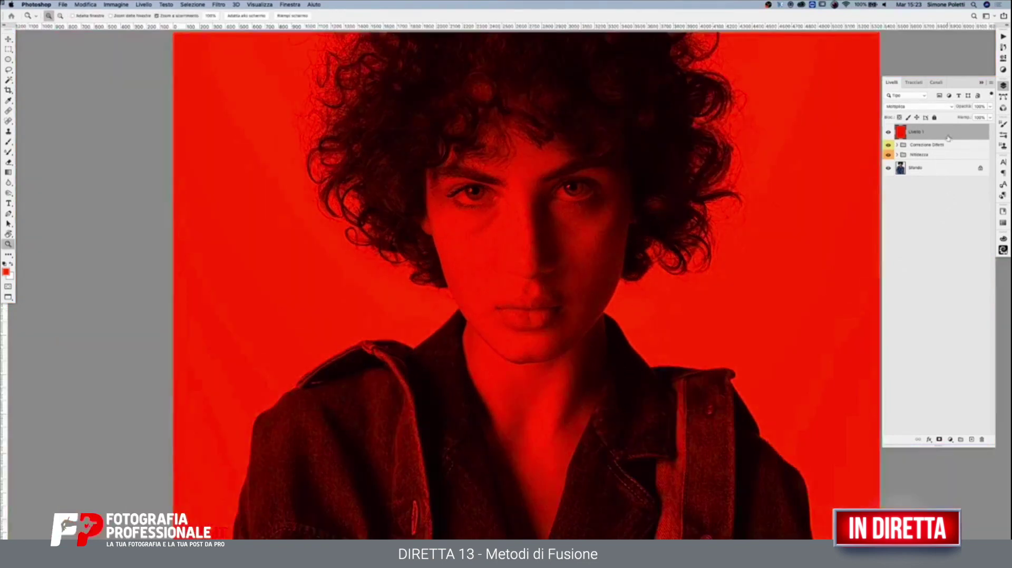
pyautogui.click(971, 439)
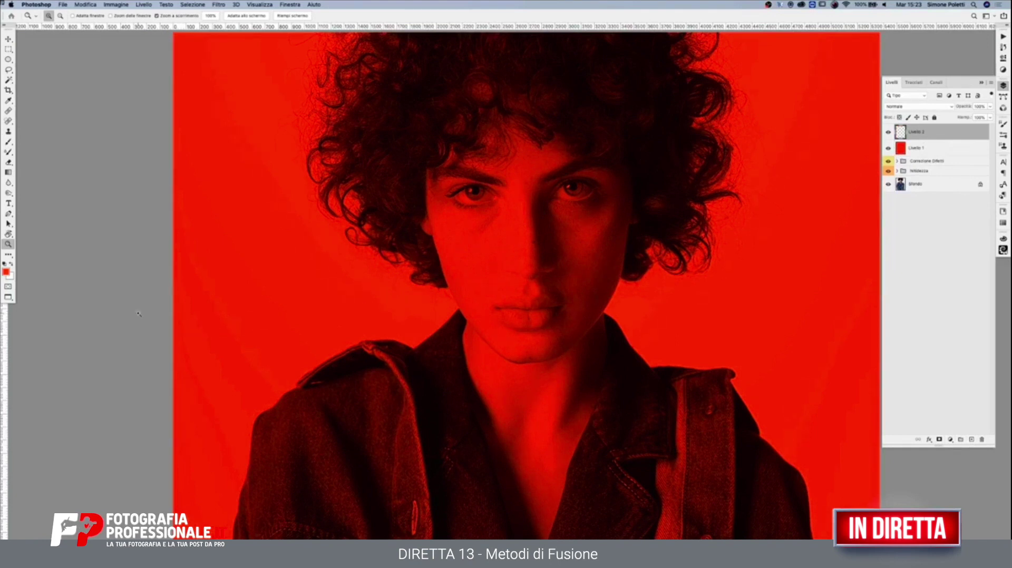
pyautogui.click(6, 272)
pyautogui.click(792, 178)
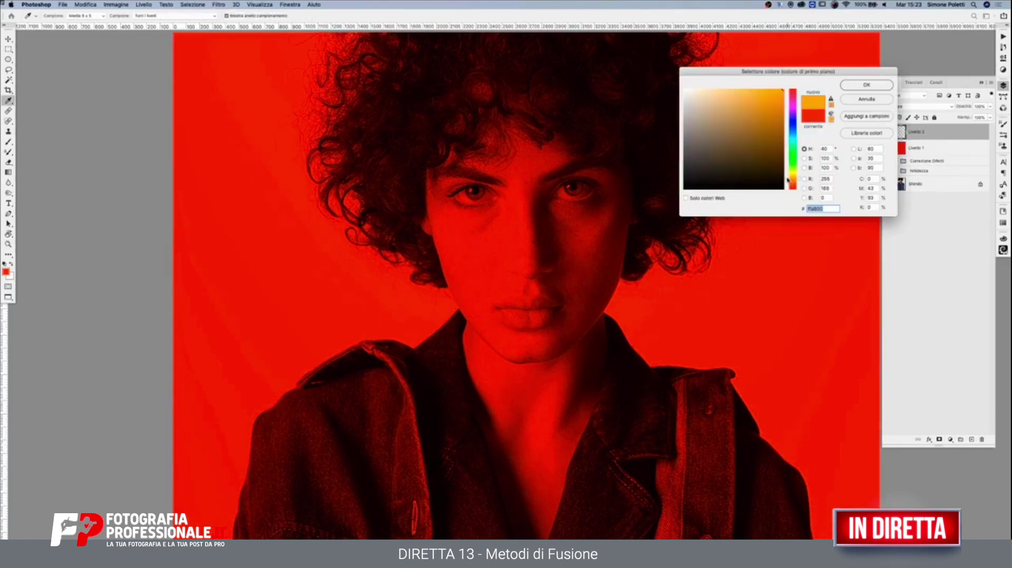
pyautogui.click(878, 83)
pyautogui.hotkey('alt', 'BackSpace')
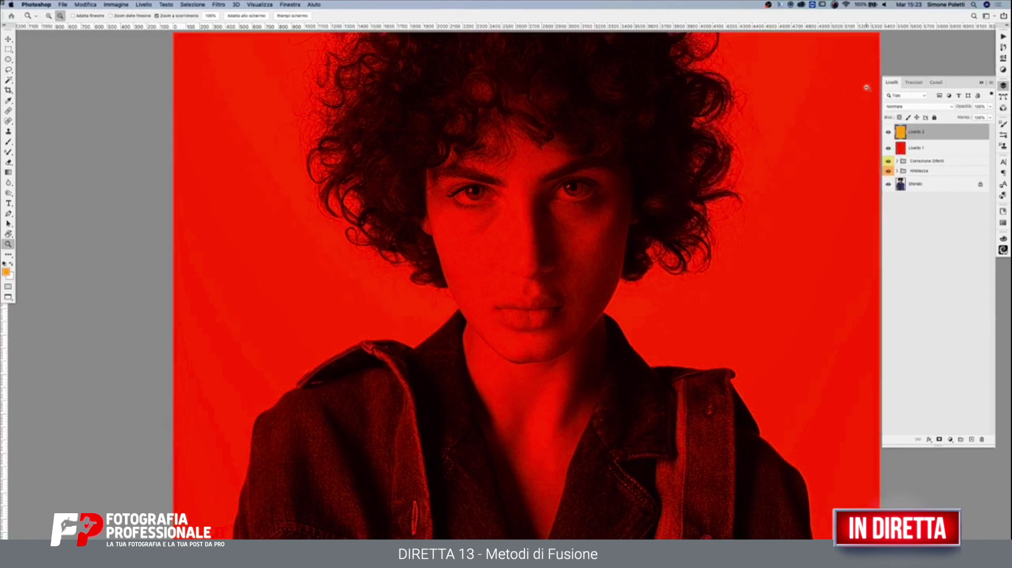
pyautogui.click(914, 106)
pyautogui.click(913, 112)
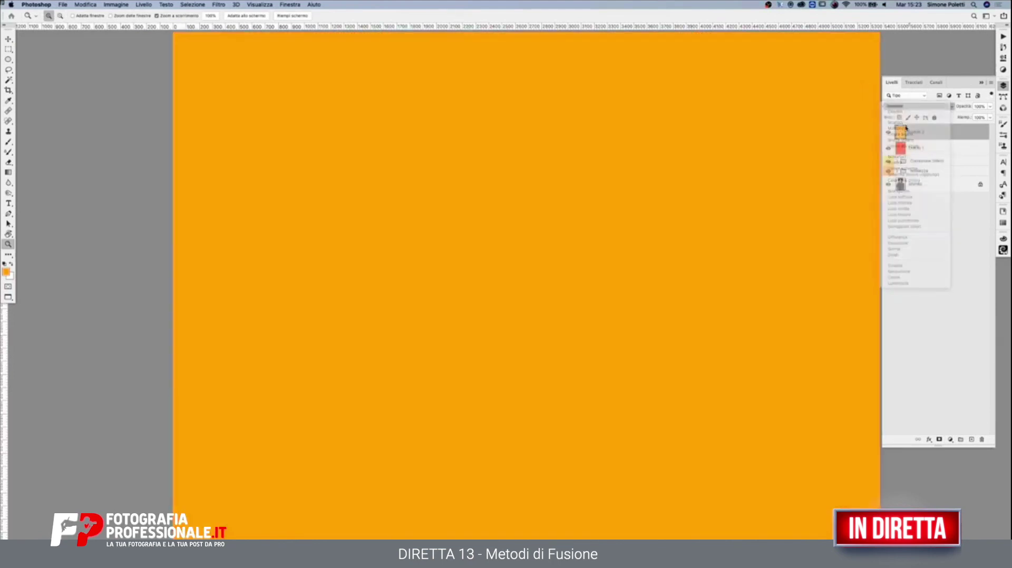
pyautogui.click(919, 106)
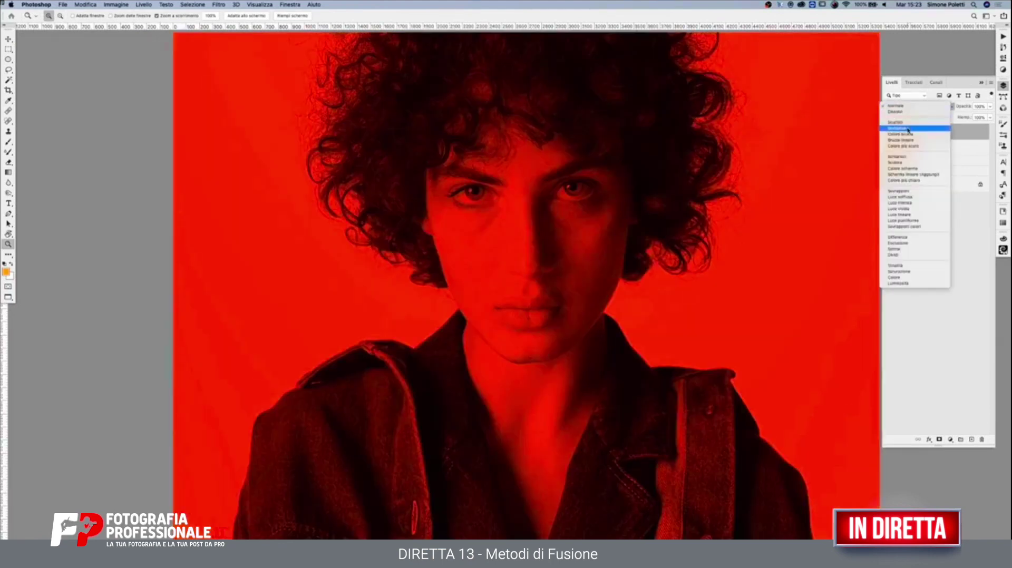
pyautogui.click(907, 130)
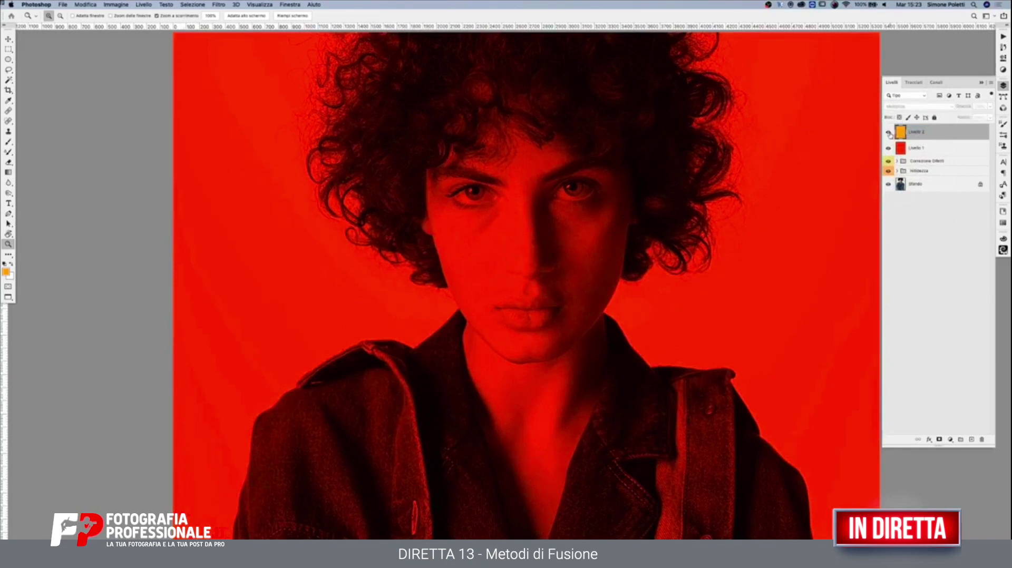
pyautogui.click(935, 107)
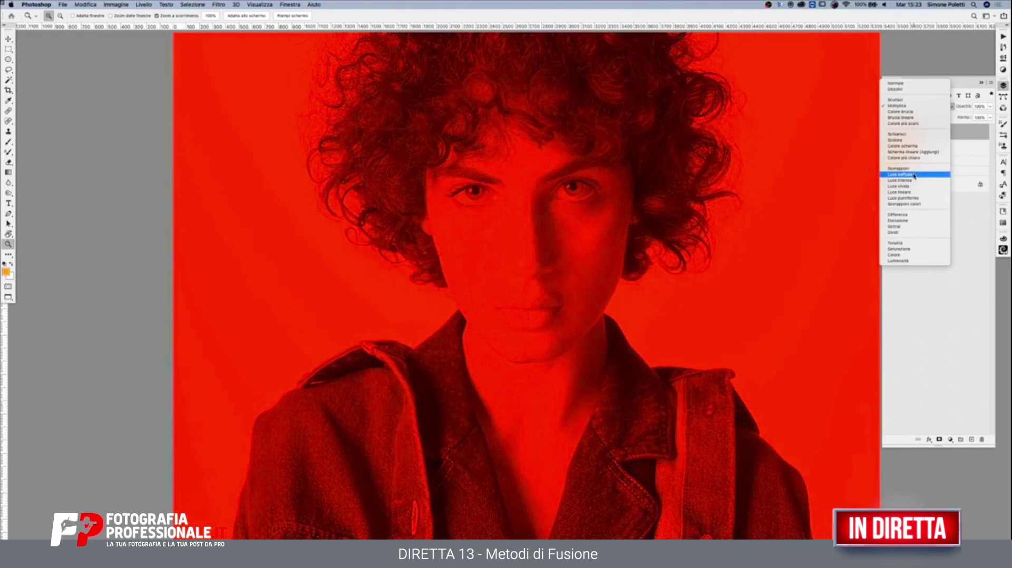
pyautogui.click(914, 175)
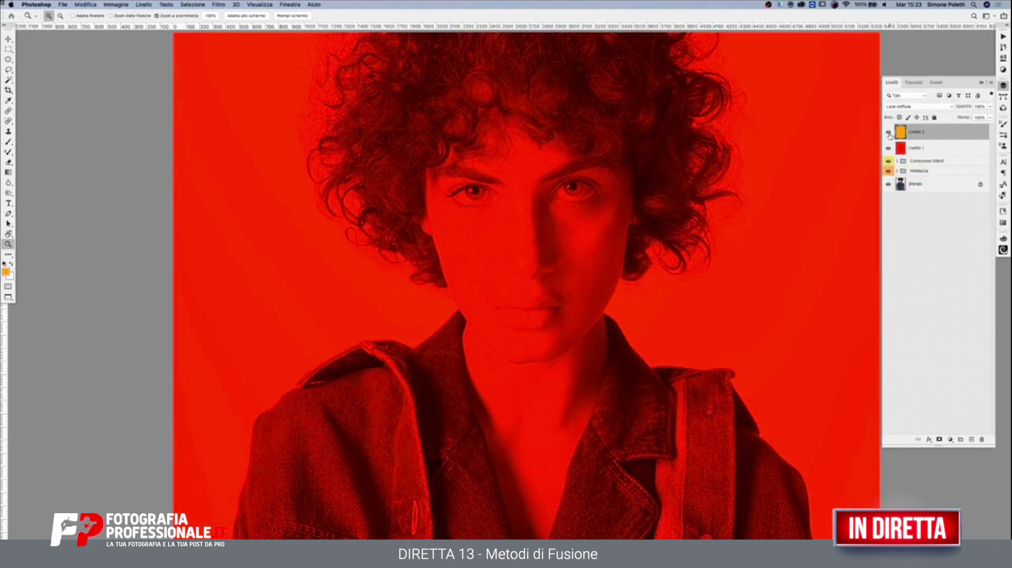
pyautogui.click(919, 107)
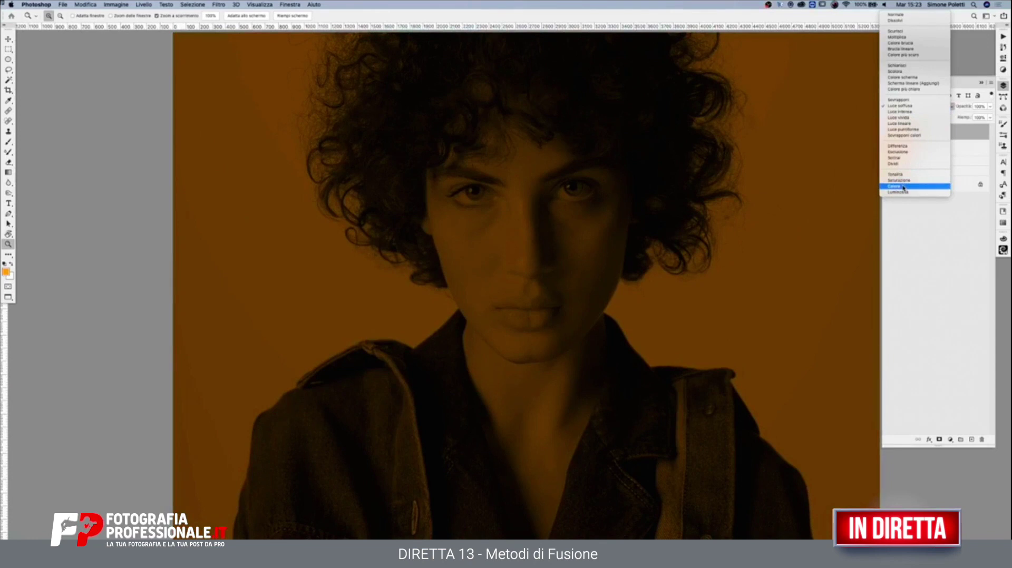
pyautogui.click(903, 186)
pyautogui.click(888, 132)
pyautogui.click(888, 132)
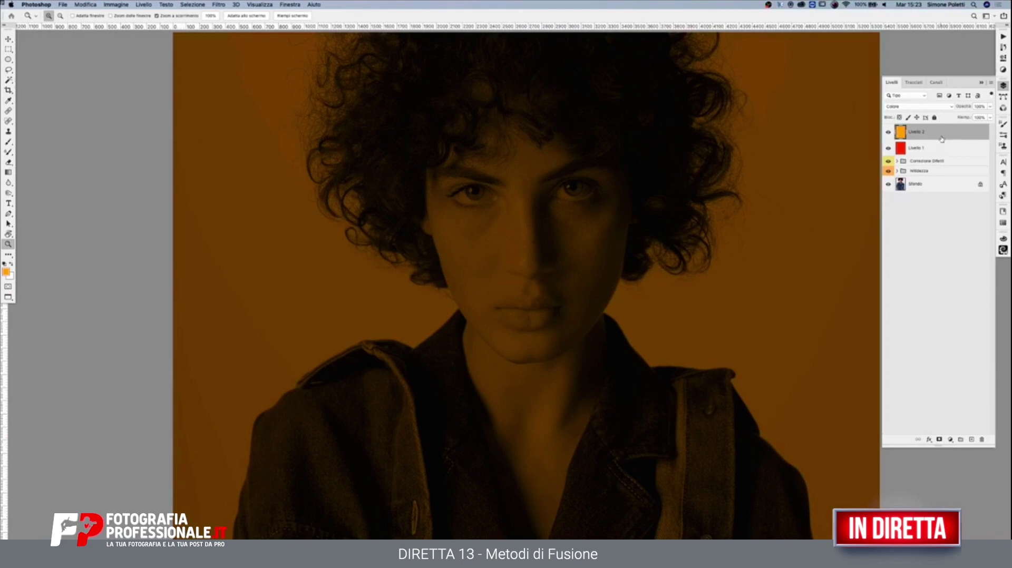
pyautogui.press('Delete')
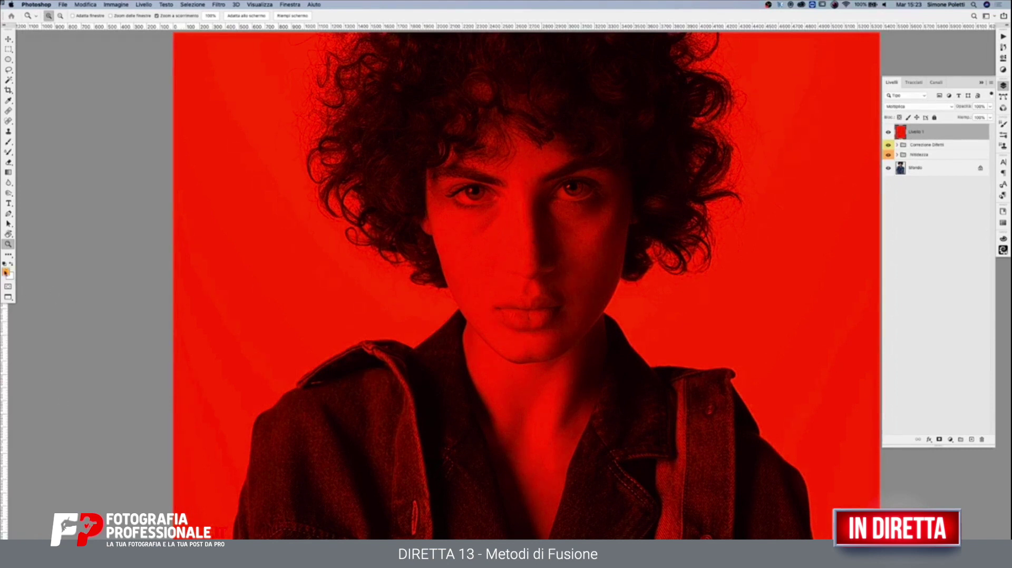
# Step: Fill Livello 1 with dark grey, then white, to compare, then delete the layer
pyautogui.click(5, 272)
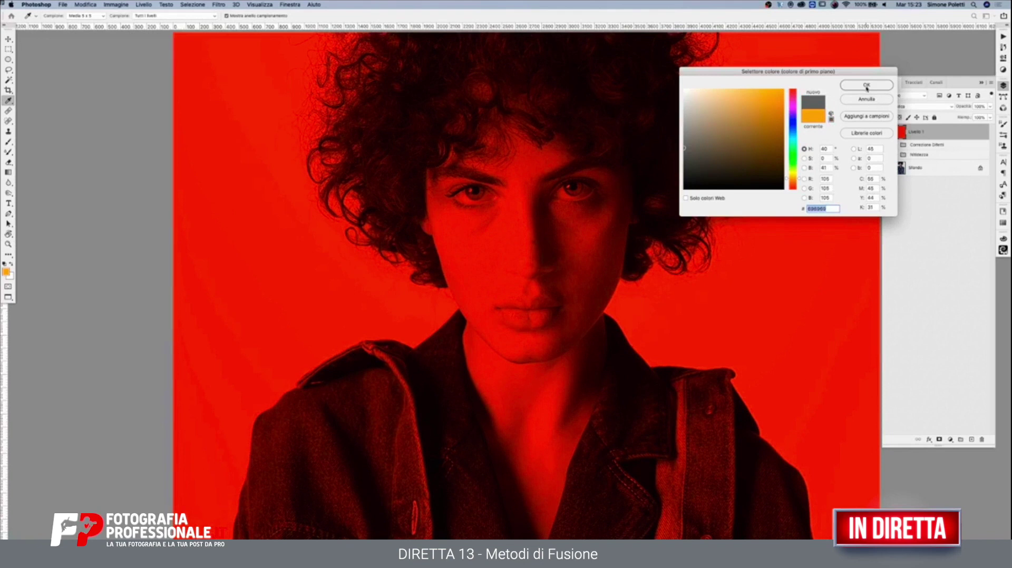
pyautogui.click(866, 85)
pyautogui.press('z')
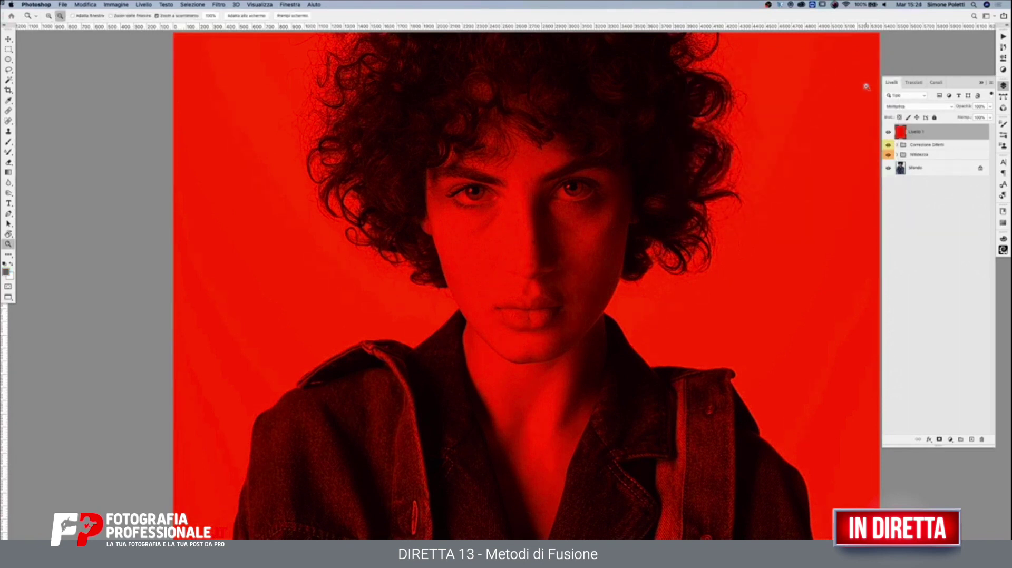
pyautogui.hotkey('alt', 'BackSpace')
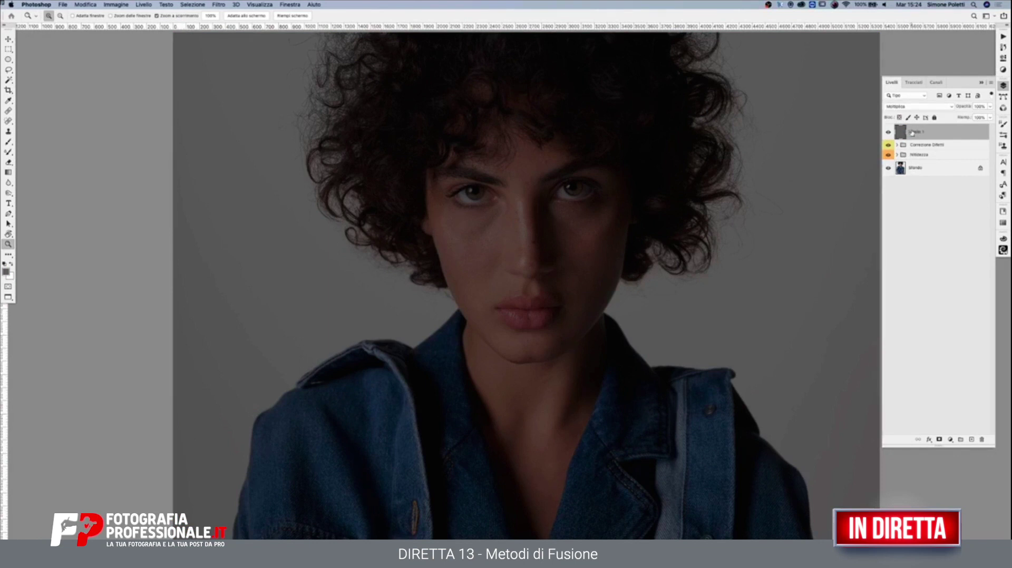
pyautogui.hotkey('ctrl', 'BackSpace')
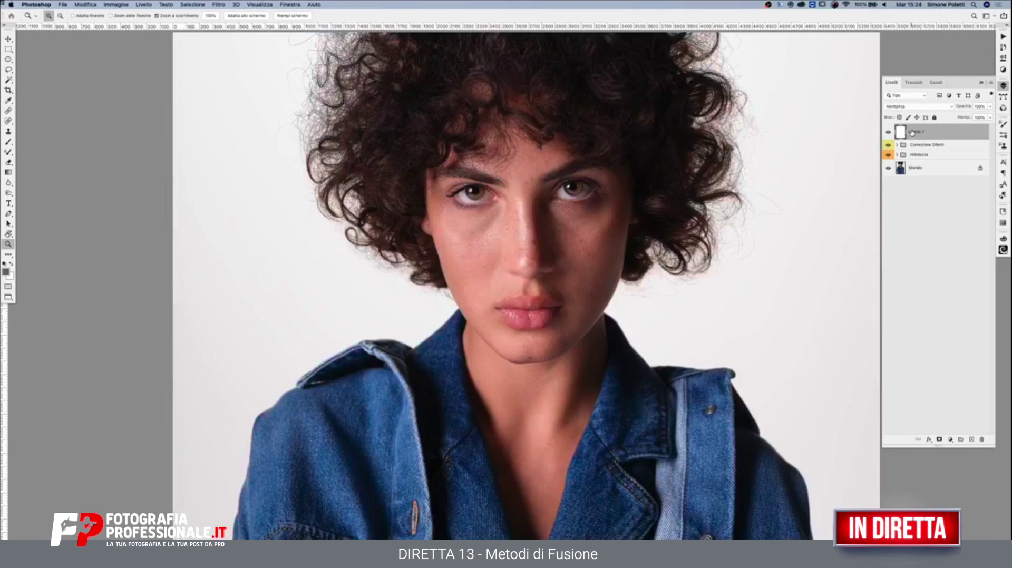
pyautogui.press('BackSpace')
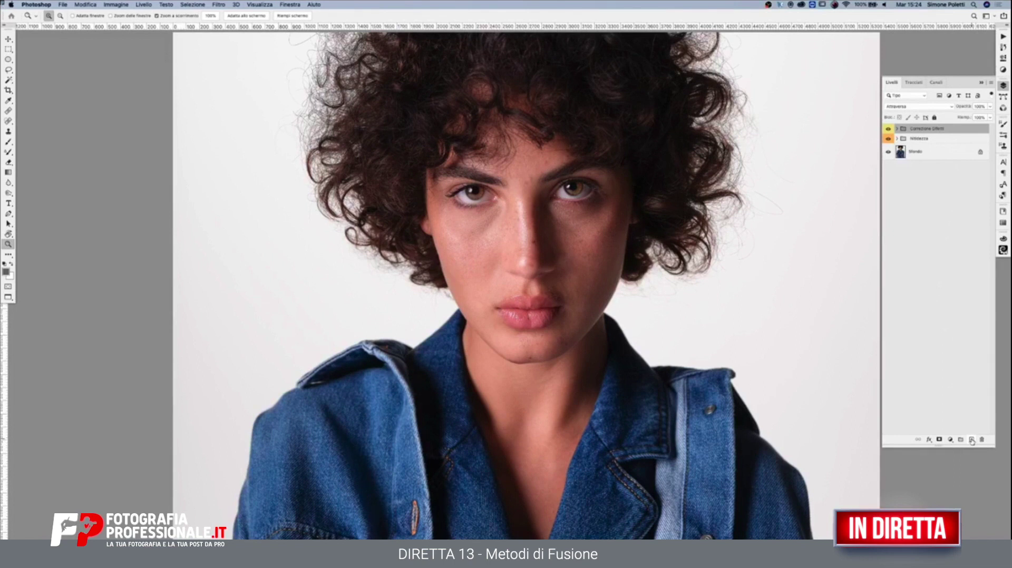
# Step: Set the foreground colour to pure red ff0000
pyautogui.press('i')
pyautogui.click(6, 271)
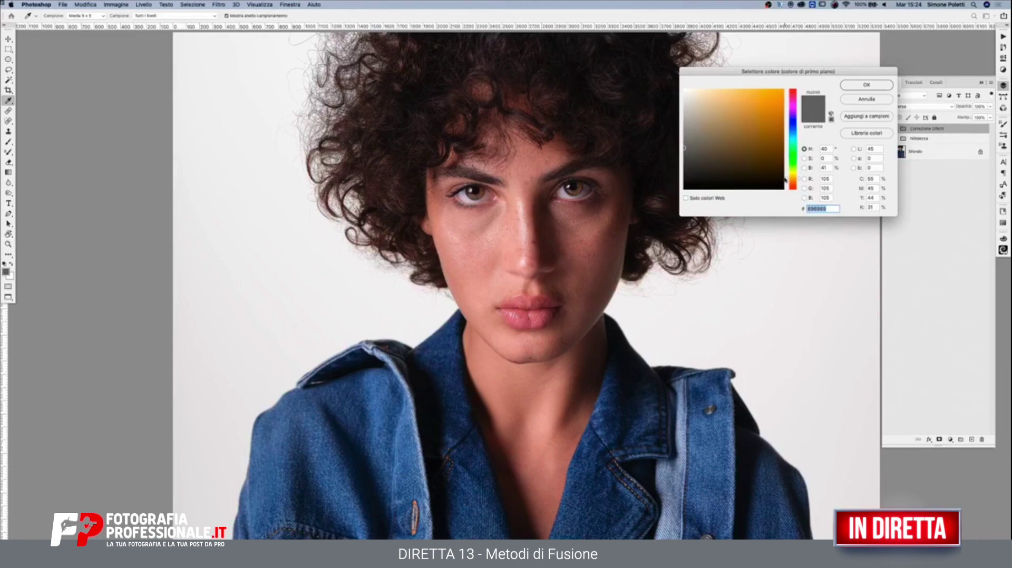
pyautogui.moveTo(786, 180); pyautogui.dragTo(787, 195)
pyautogui.click(783, 90)
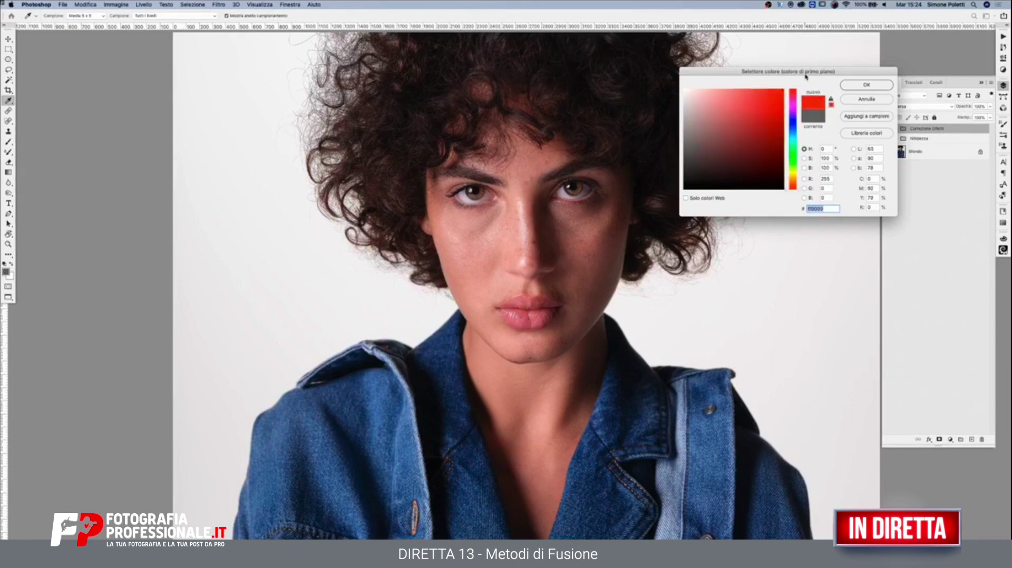
pyautogui.click(866, 84)
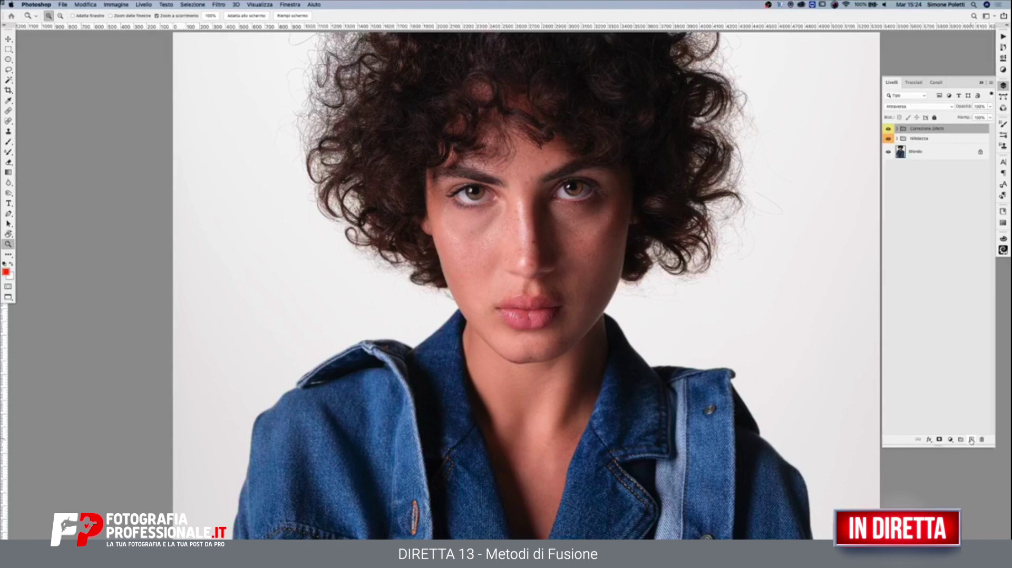
# Step: Add a new layer, toggle its fill between red and white, then delete it
pyautogui.click(971, 439)
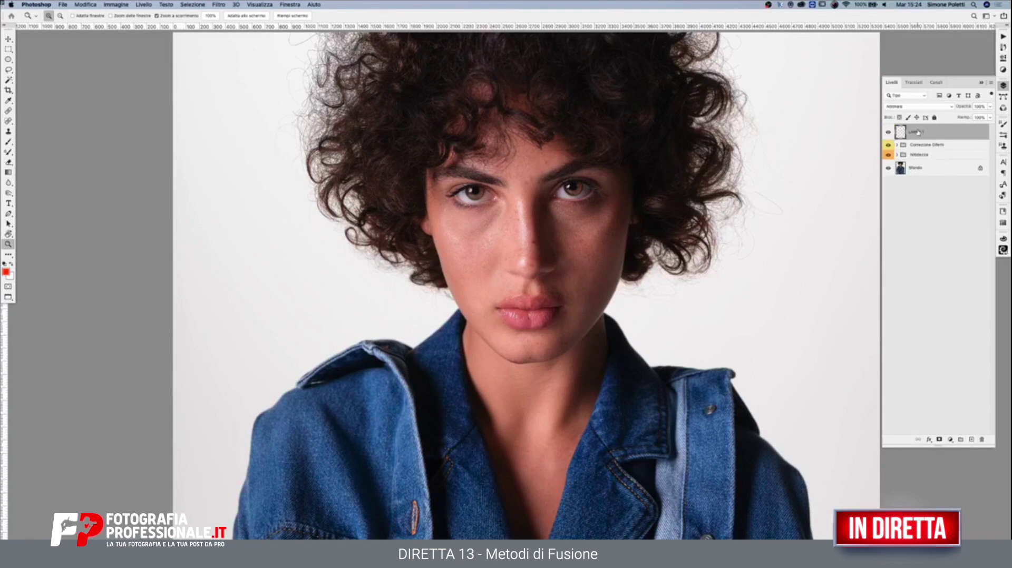
pyautogui.press('alt')
pyautogui.hotkey('alt', 'BackSpace')
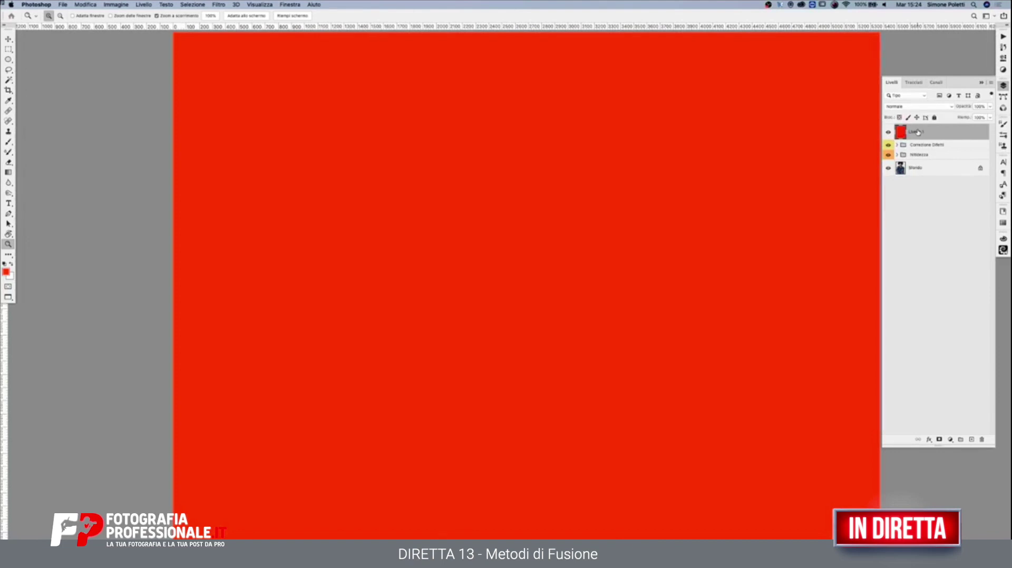
pyautogui.press('super+BackSpace')
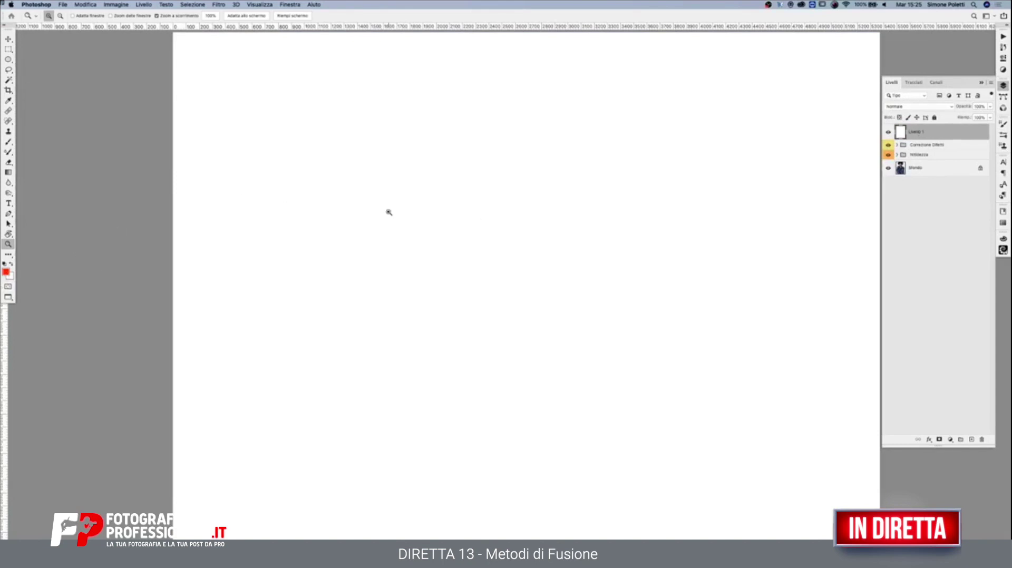
pyautogui.hotkey('alt', 'BackSpace')
pyautogui.press('super+BackSpace')
pyautogui.hotkey('alt', 'BackSpace')
pyautogui.press('super+BackSpace')
pyautogui.hotkey('alt', 'BackSpace')
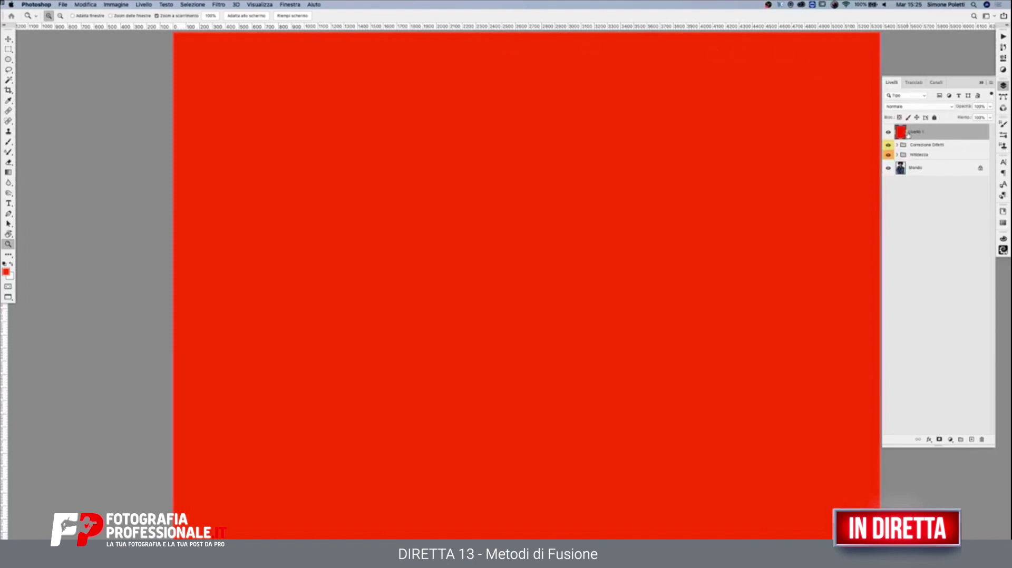
pyautogui.press('Delete')
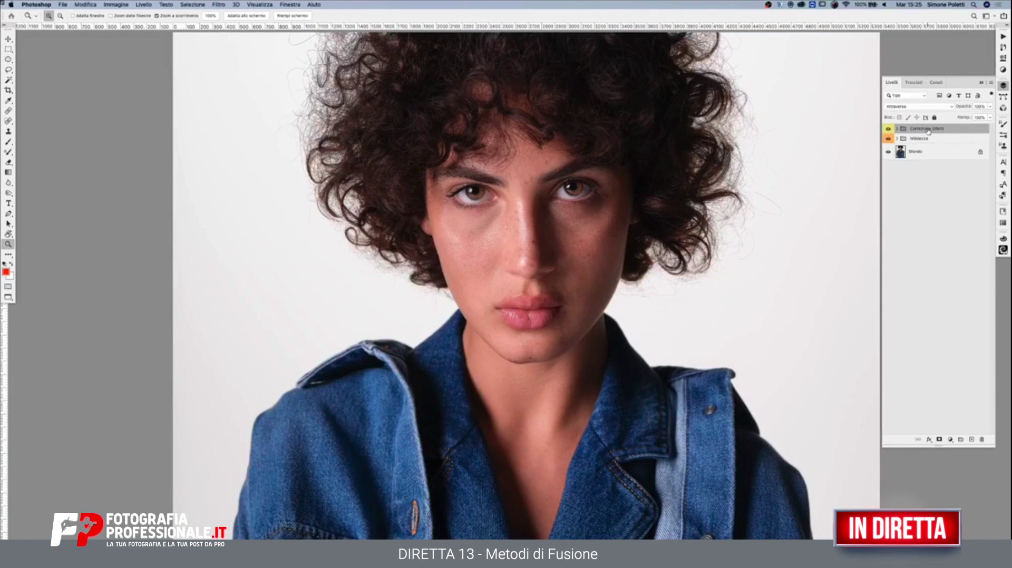
# Step: Draw a rectangular selection around the face, dismissing the fill error
pyautogui.click(9, 51)
pyautogui.moveTo(387, 141); pyautogui.dragTo(665, 417)
pyautogui.hotkey('alt', 'BackSpace')
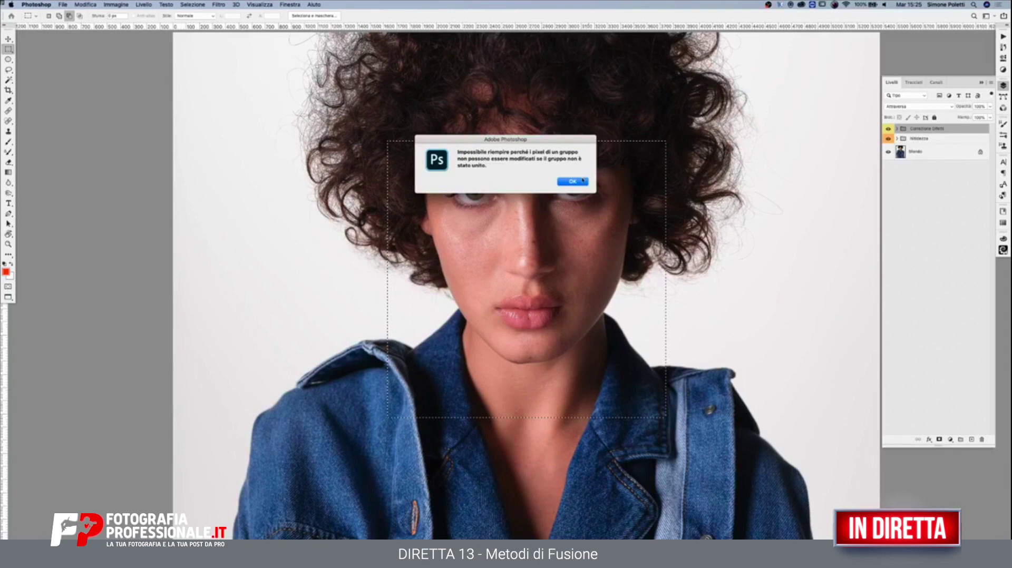
pyautogui.click(582, 181)
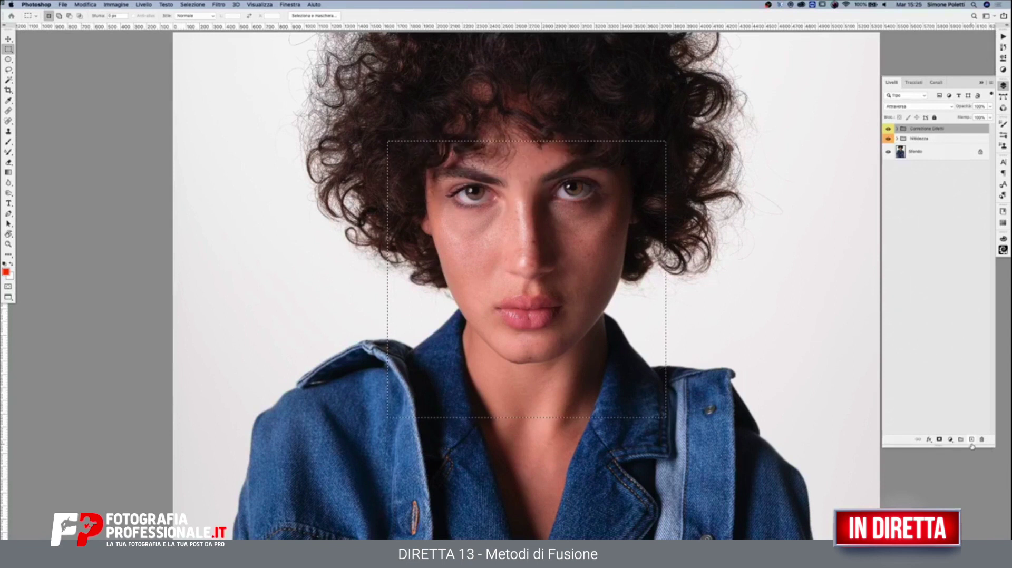
# Step: Fill the selection red on a new layer and lower its opacity to about 46%
pyautogui.click(971, 441)
pyautogui.hotkey('alt', 'BackSpace')
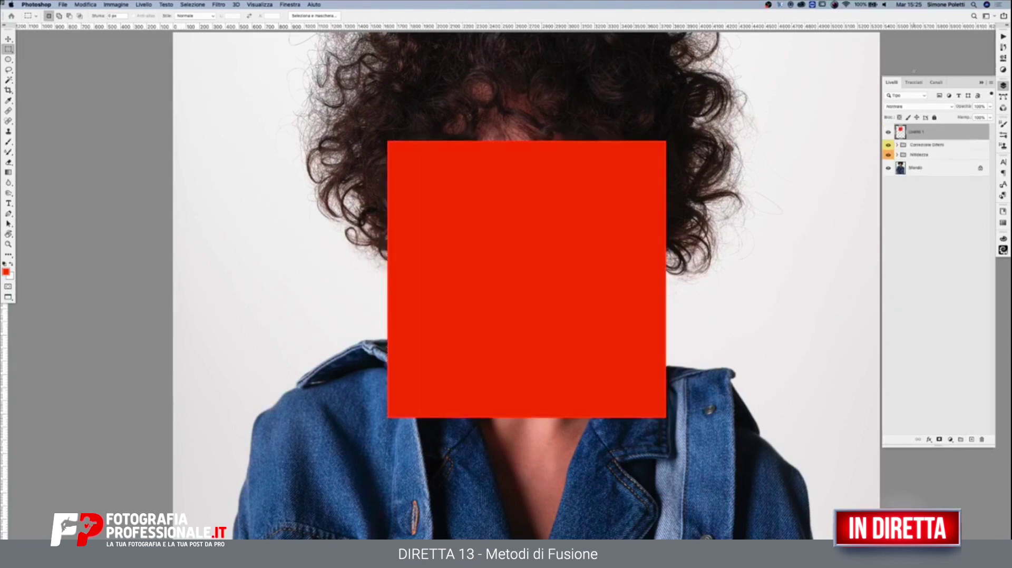
pyautogui.moveTo(991, 109); pyautogui.dragTo(971, 118)
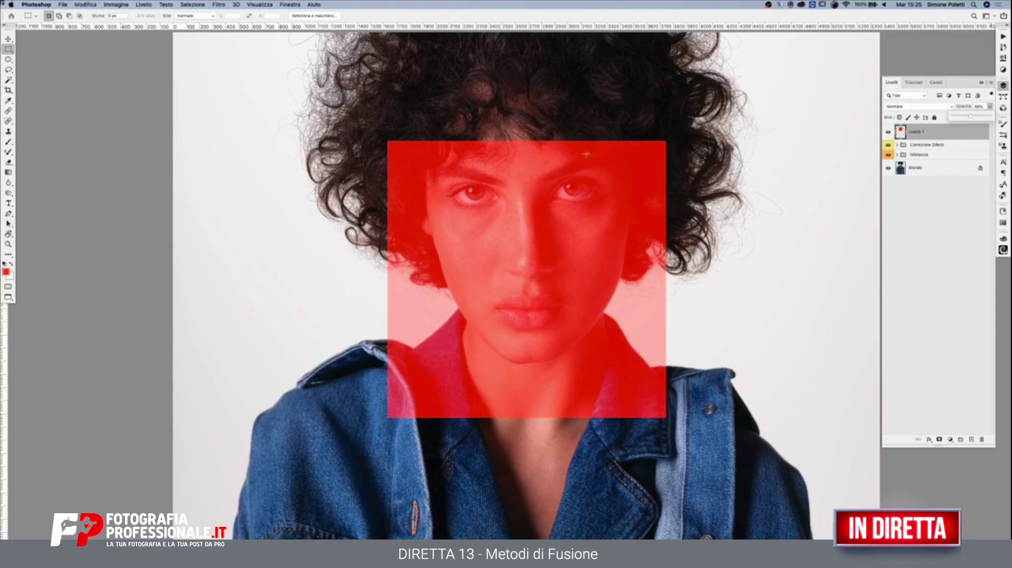
pyautogui.click(584, 171)
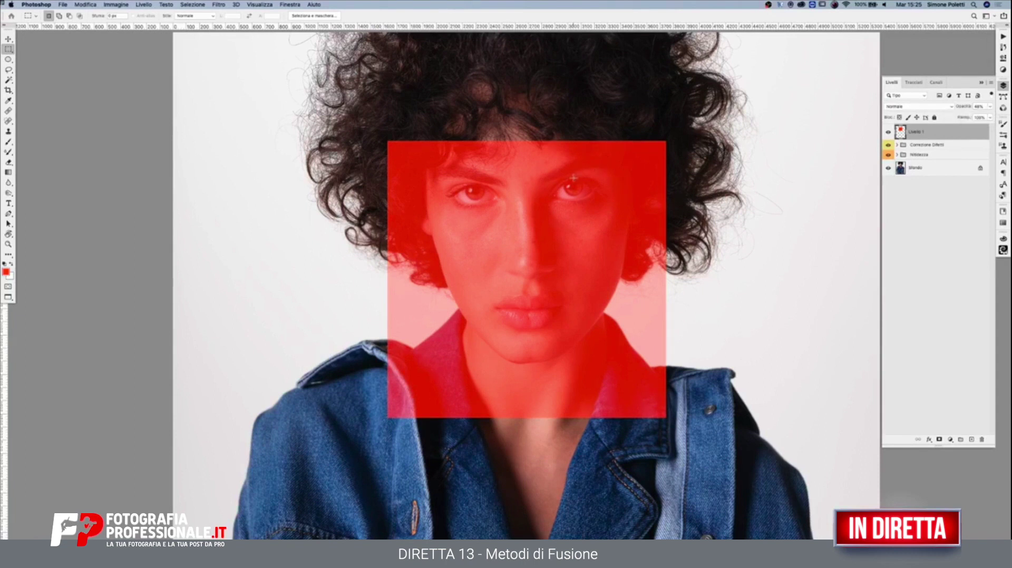
# Step: Duplicate the red square with a Move-tool Alt-drag and shift the original right
pyautogui.press('v')
pyautogui.moveTo(547, 173)
pyautogui.mouseDown()
pyautogui.moveTo(333, 172)
pyautogui.moveTo(344, 173)
pyautogui.mouseUp()
pyautogui.moveTo(548, 198); pyautogui.dragTo(678, 198)
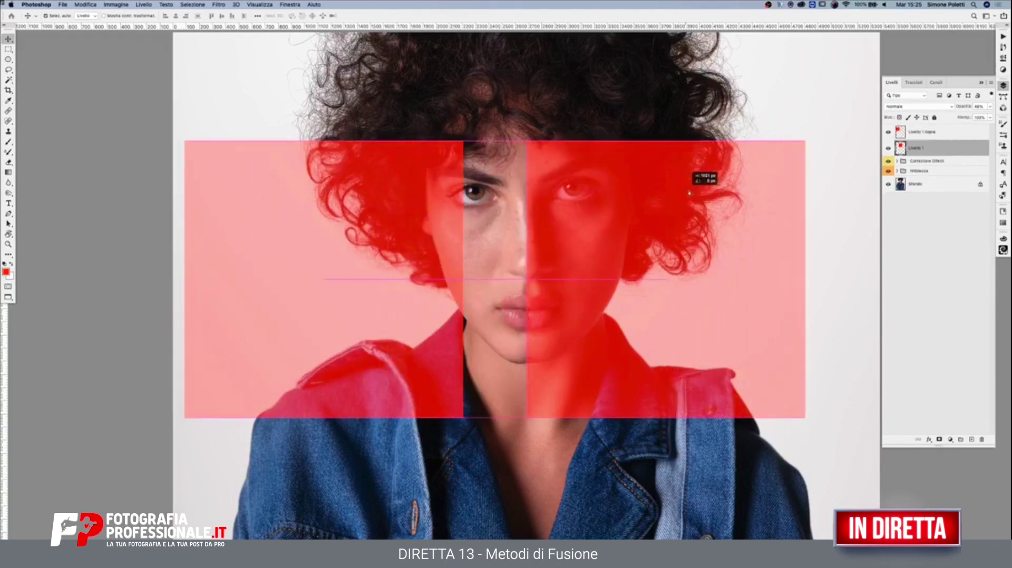
pyautogui.moveTo(405, 227); pyautogui.dragTo(439, 226)
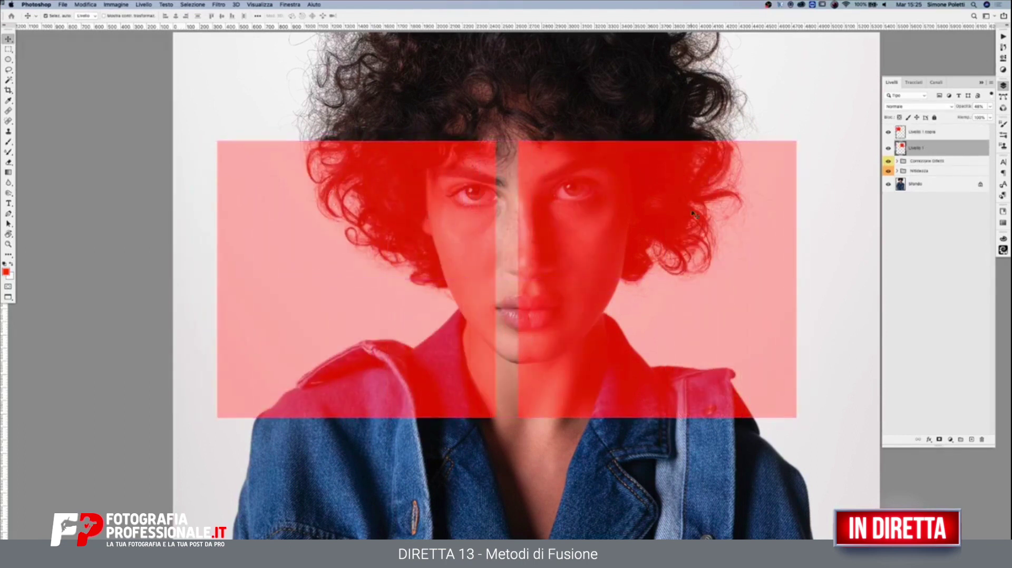
# Step: Give Livello 1 copia 100% opacity and 60% fill
pyautogui.click(971, 130)
pyautogui.click(989, 106)
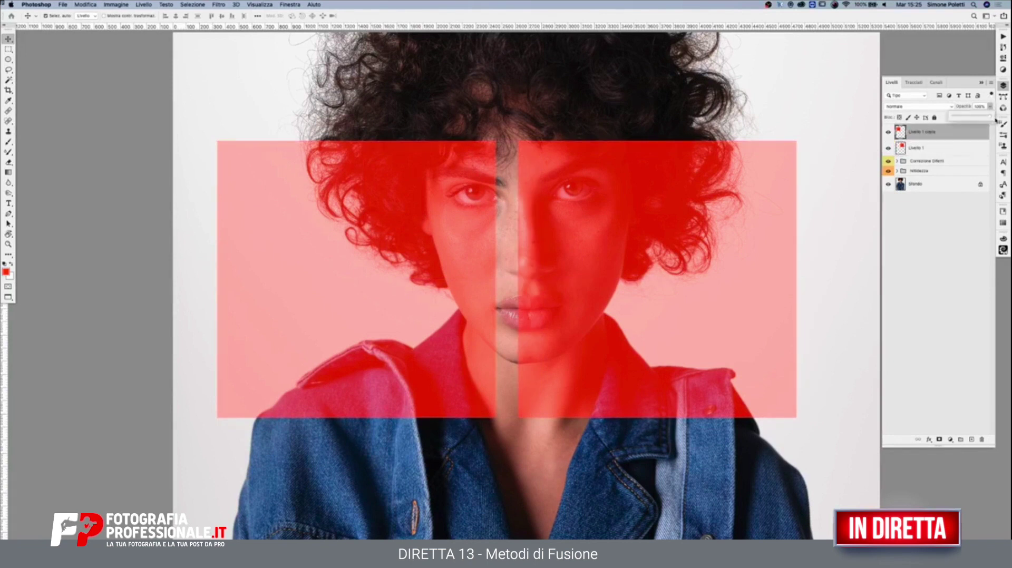
pyautogui.click(993, 115)
pyautogui.click(994, 107)
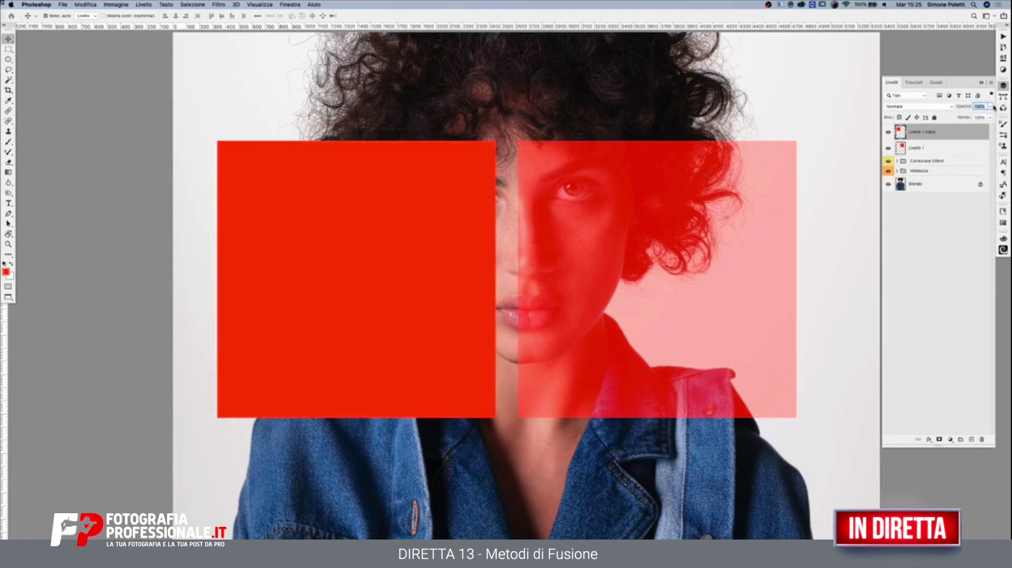
pyautogui.click(980, 117)
pyautogui.write('60')
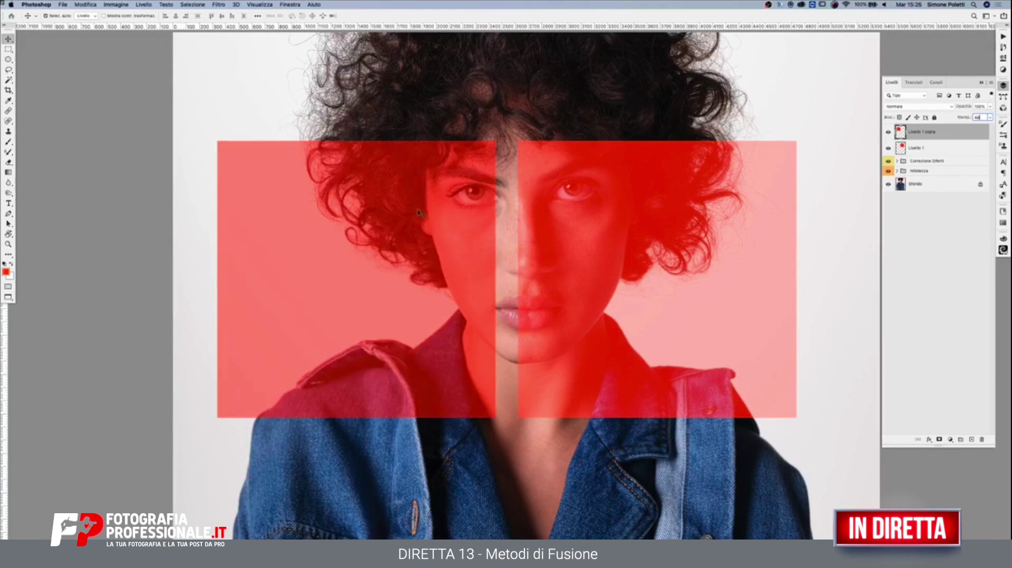
# Step: Place the original square at lower left and the copy over the hair and forehead
pyautogui.keyDown('shift'); pyautogui.click(932, 147); pyautogui.keyUp('shift')
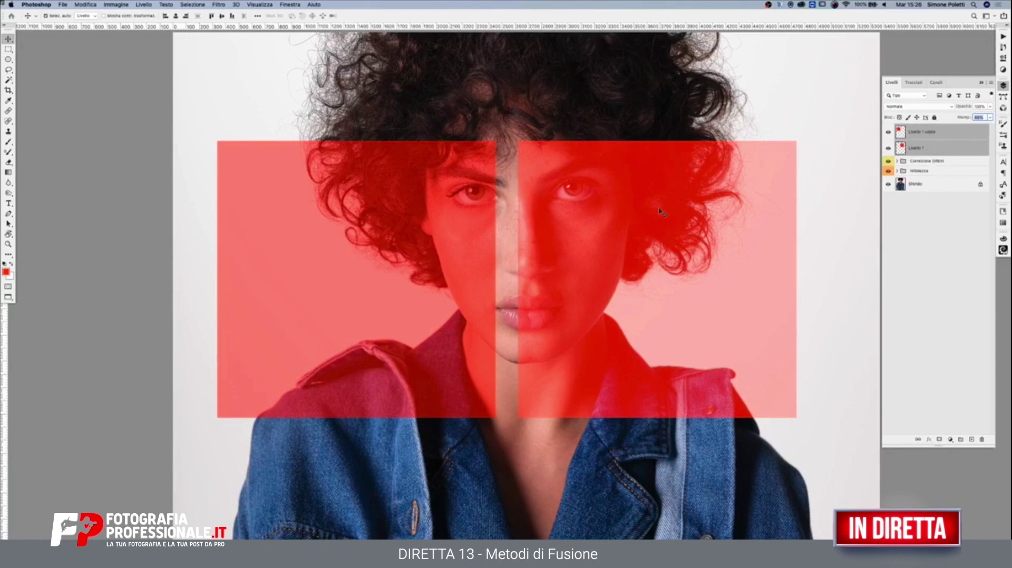
pyautogui.moveTo(660, 211); pyautogui.dragTo(679, 211)
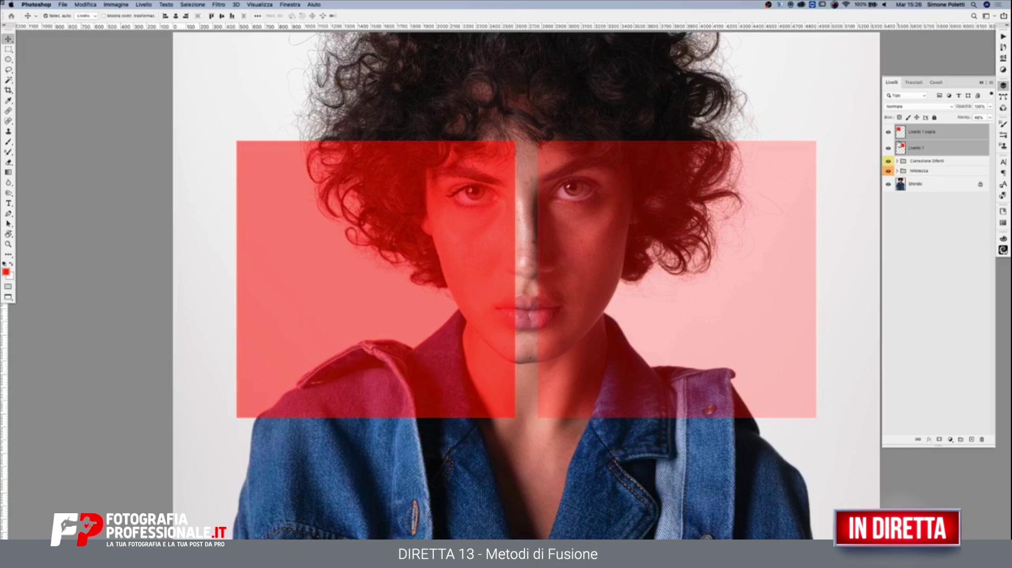
pyautogui.click(888, 132)
pyautogui.click(888, 132)
pyautogui.click(888, 148)
pyautogui.click(888, 148)
pyautogui.click(923, 148)
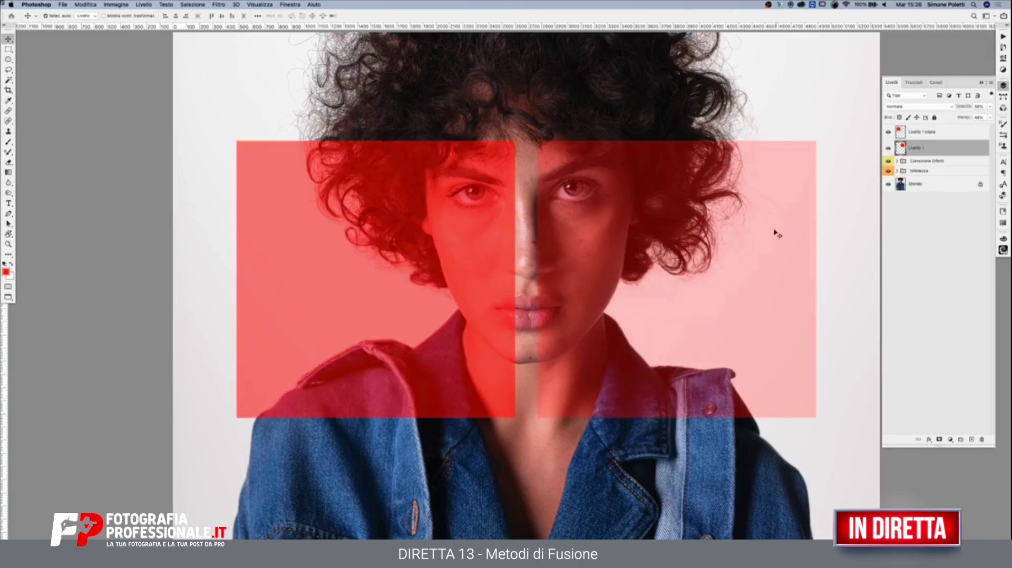
pyautogui.moveTo(672, 287)
pyautogui.mouseDown()
pyautogui.moveTo(359, 538)
pyautogui.moveTo(382, 517)
pyautogui.mouseUp()
pyautogui.moveTo(430, 281)
pyautogui.mouseDown()
pyautogui.moveTo(496, 230)
pyautogui.moveTo(592, 201)
pyautogui.mouseUp()
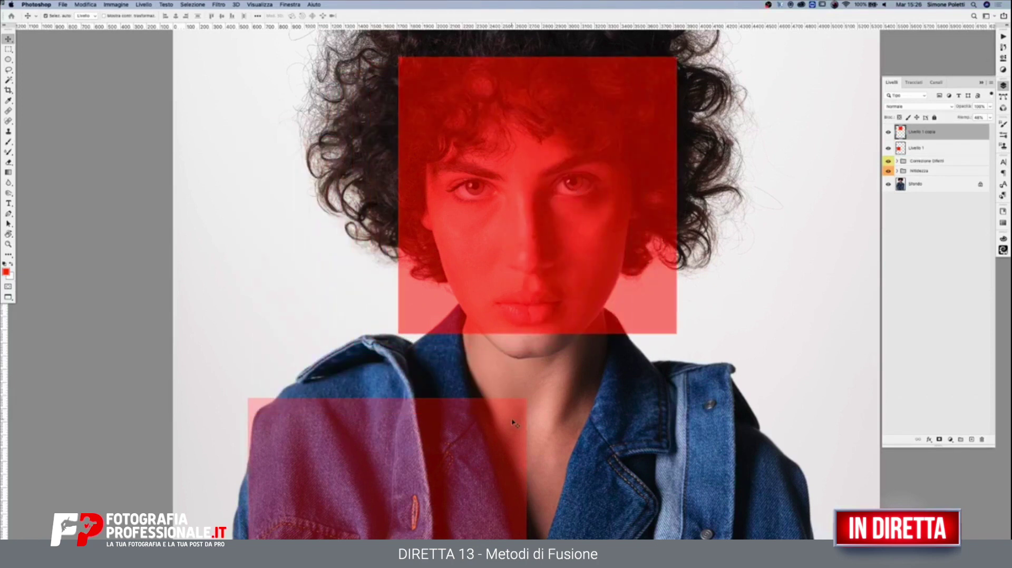
# Step: Stack the two red rectangles vertically and move them up together
pyautogui.moveTo(513, 423); pyautogui.dragTo(663, 357)
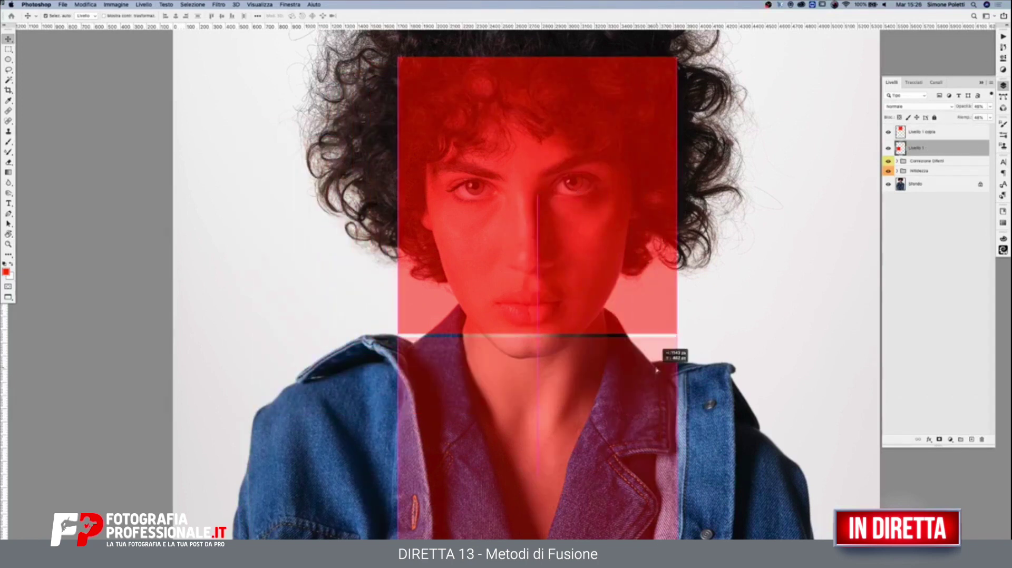
pyautogui.keyDown('shift'); pyautogui.click(923, 131); pyautogui.keyUp('shift')
pyautogui.moveTo(627, 230); pyautogui.dragTo(635, 132)
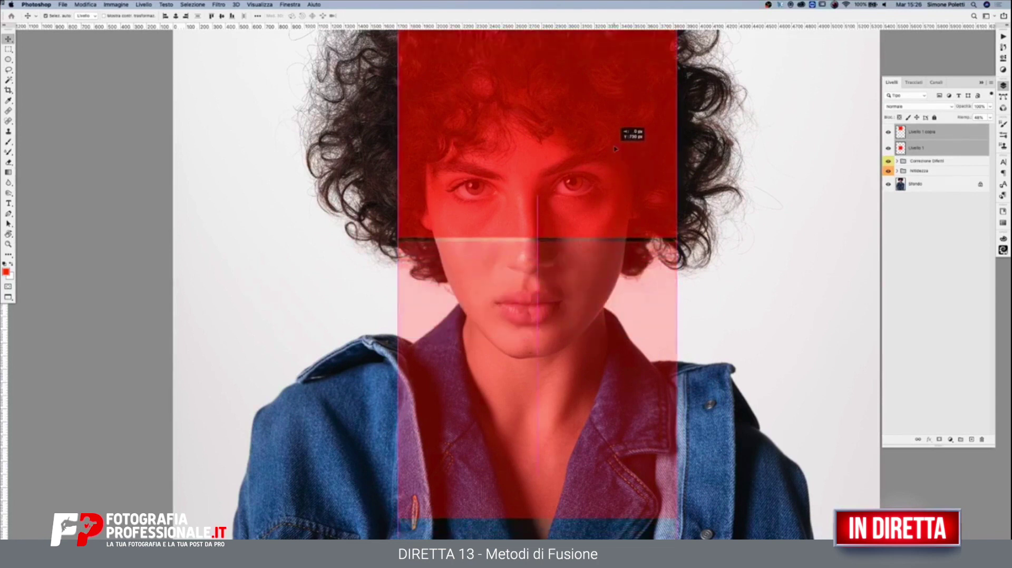
# Step: Try fill values: copy at 80% then 50%, Livello 1 at 100%
pyautogui.click(942, 133)
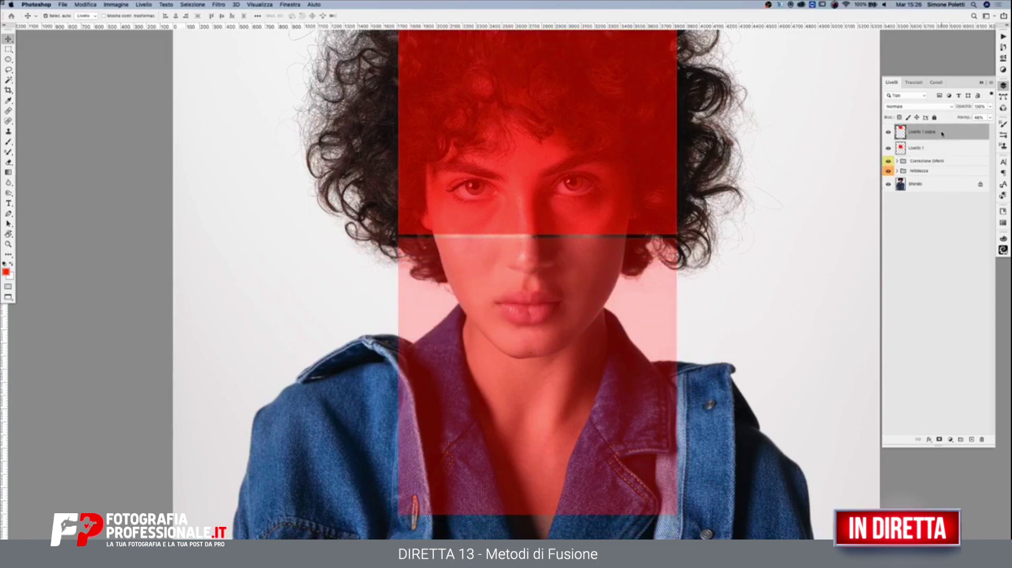
pyautogui.click(979, 117)
pyautogui.write('80')
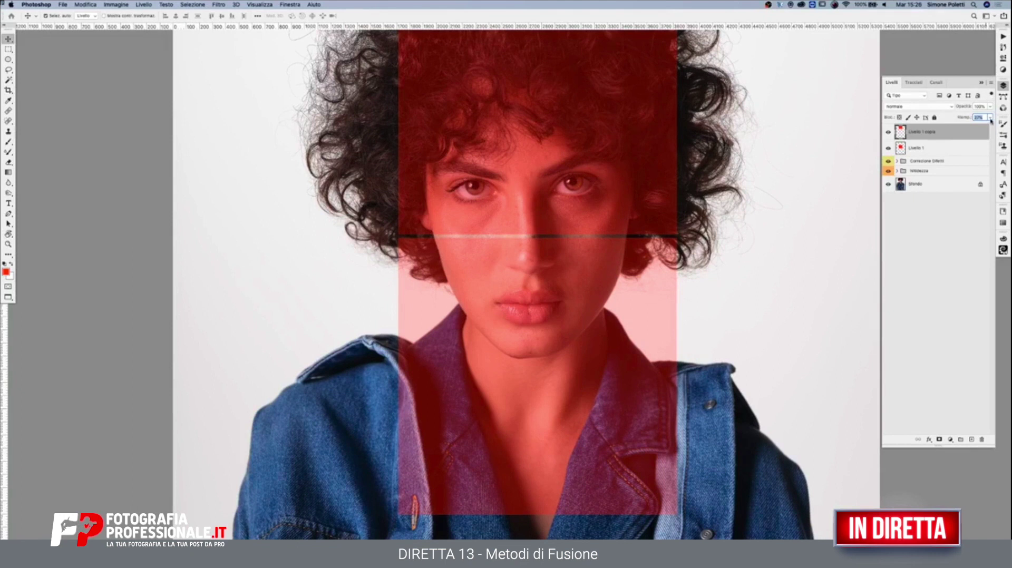
pyautogui.hotkey('alt', '[')
pyautogui.click(991, 107)
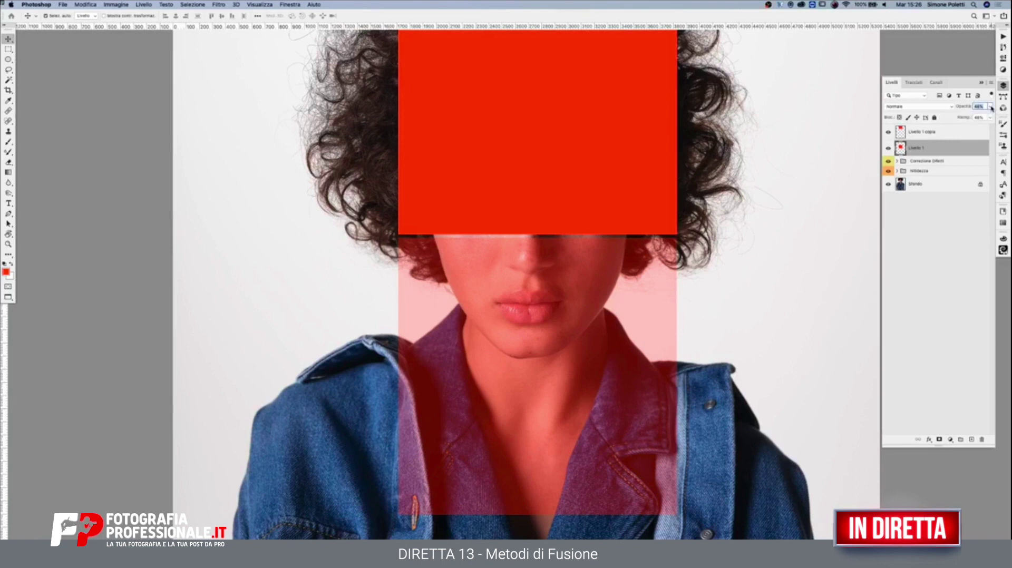
pyautogui.click(990, 117)
pyautogui.moveTo(970, 127); pyautogui.dragTo(990, 127)
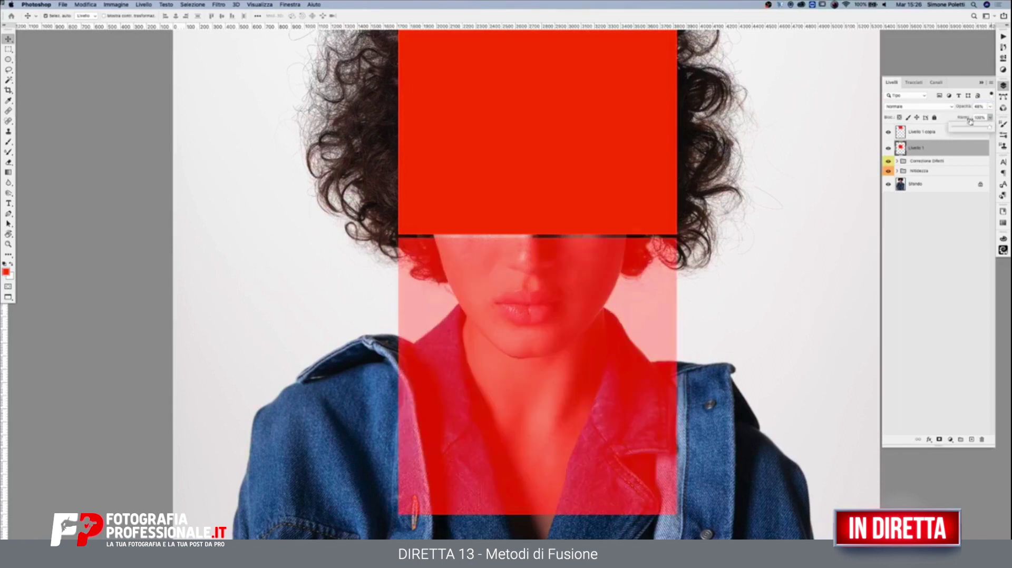
pyautogui.click(930, 132)
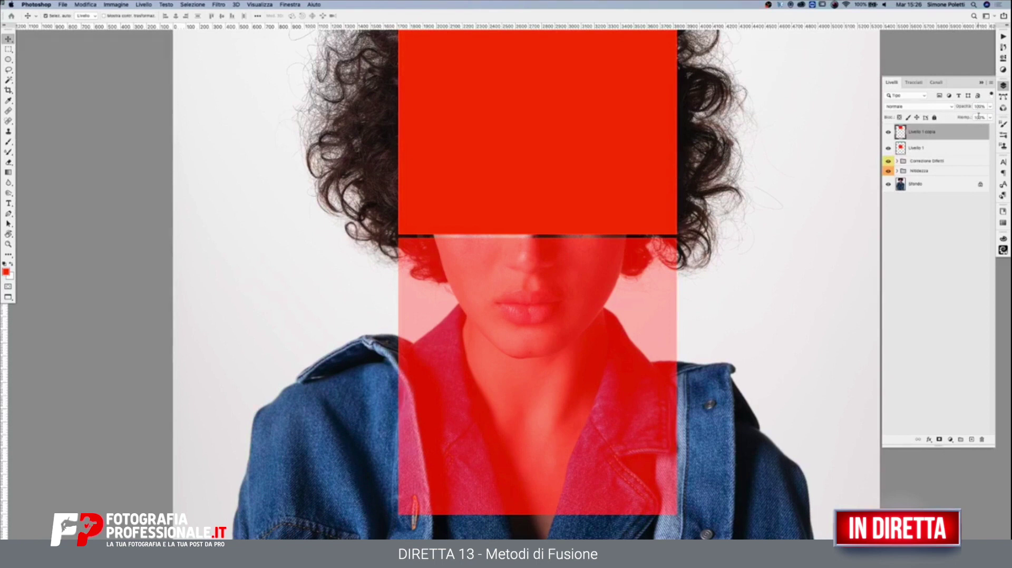
pyautogui.doubleClick(979, 117)
pyautogui.write('50')
pyautogui.press('Return')
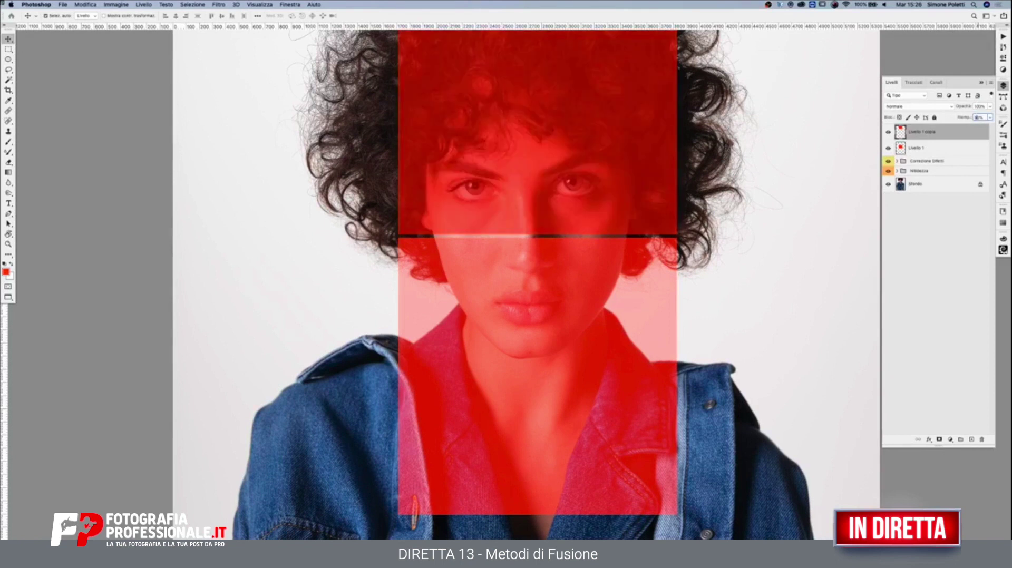
# Step: Set Livello 1's opacity to 50%, compare layers, then restore it to 100%
pyautogui.click(938, 148)
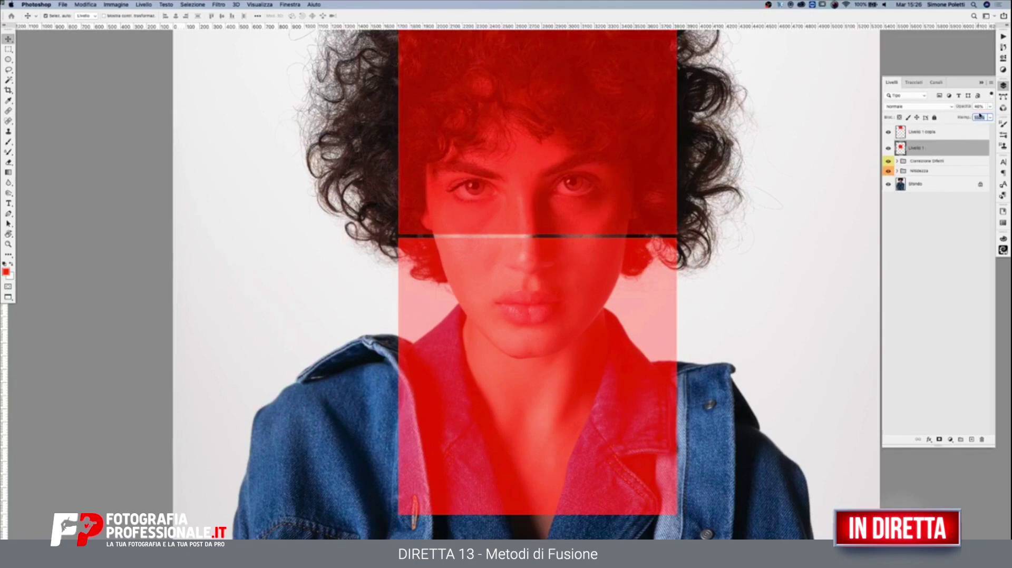
pyautogui.click(979, 106)
pyautogui.write('50')
pyautogui.click(937, 135)
pyautogui.click(935, 150)
pyautogui.click(932, 135)
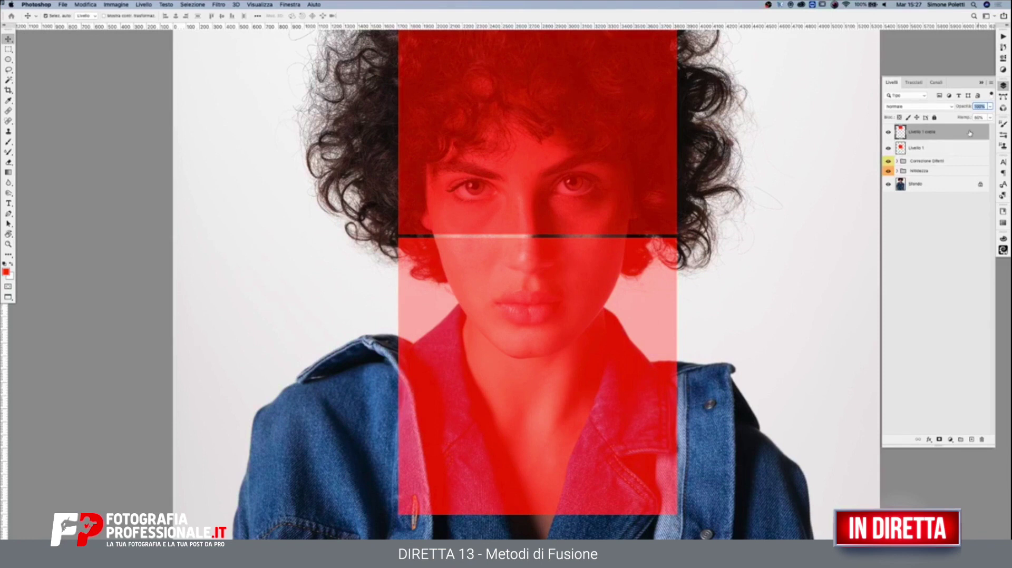
pyautogui.click(934, 149)
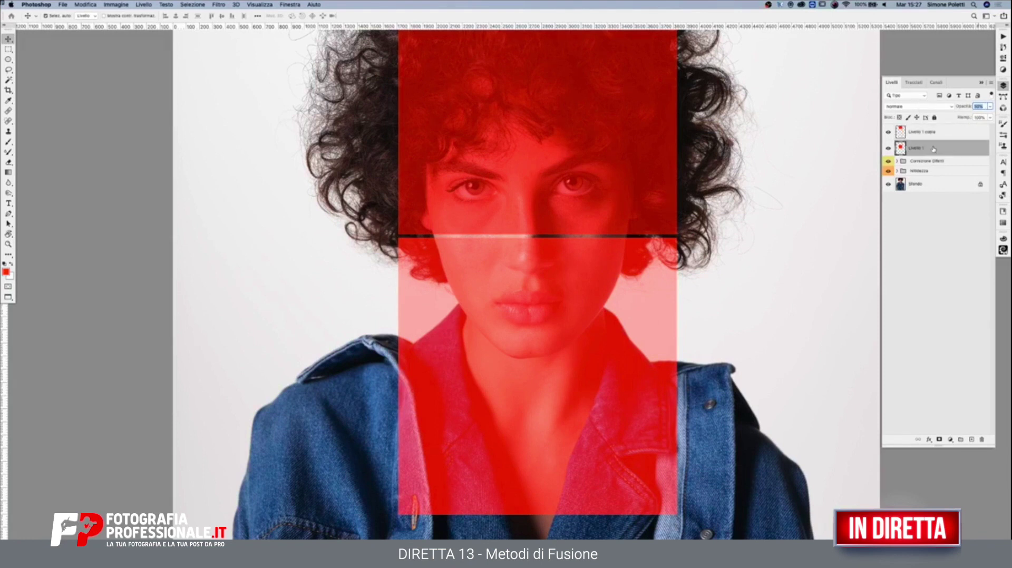
pyautogui.write('100')
pyautogui.press('Return')
pyautogui.hotkey('alt', ']')
# Step: Raise Livello 1 copia's fill back to 100%
pyautogui.click(990, 106)
pyautogui.click(989, 119)
pyautogui.moveTo(972, 127); pyautogui.dragTo(990, 126)
pyautogui.click(938, 148)
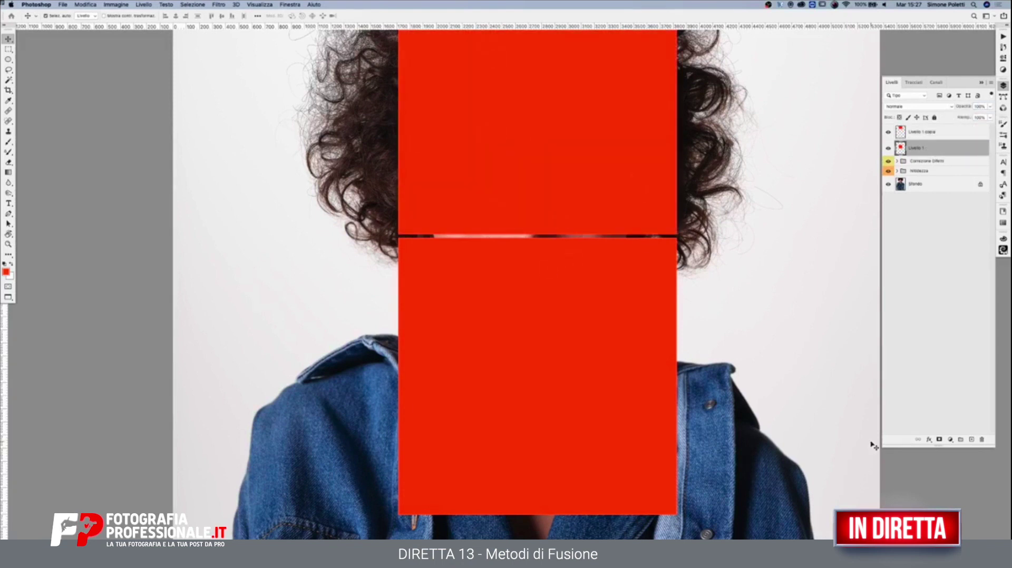
# Step: Add an Ombra esterna shadow at 134° to Livello 1 and copy it to Livello 1 copia
pyautogui.click(928, 439)
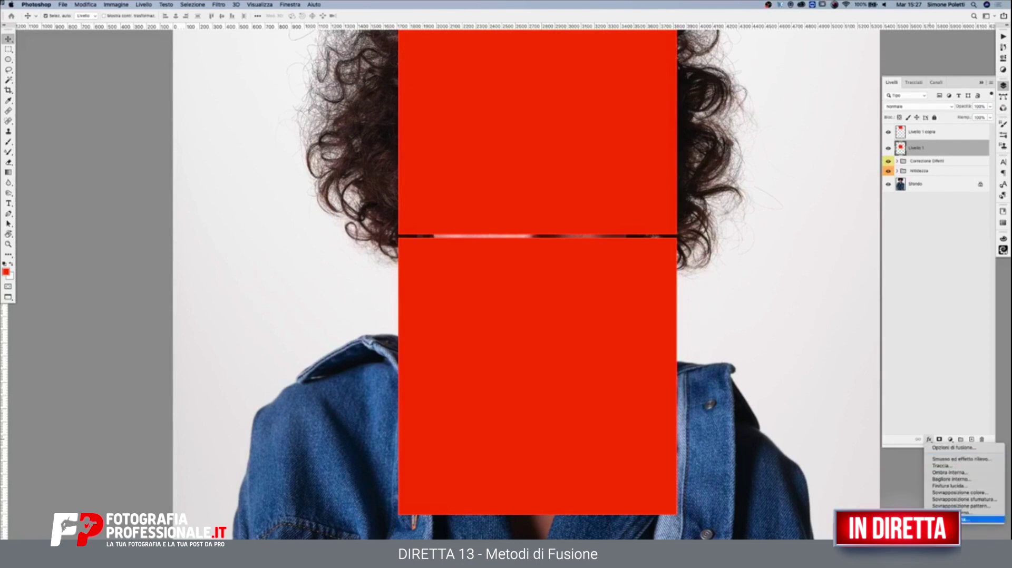
pyautogui.click(967, 519)
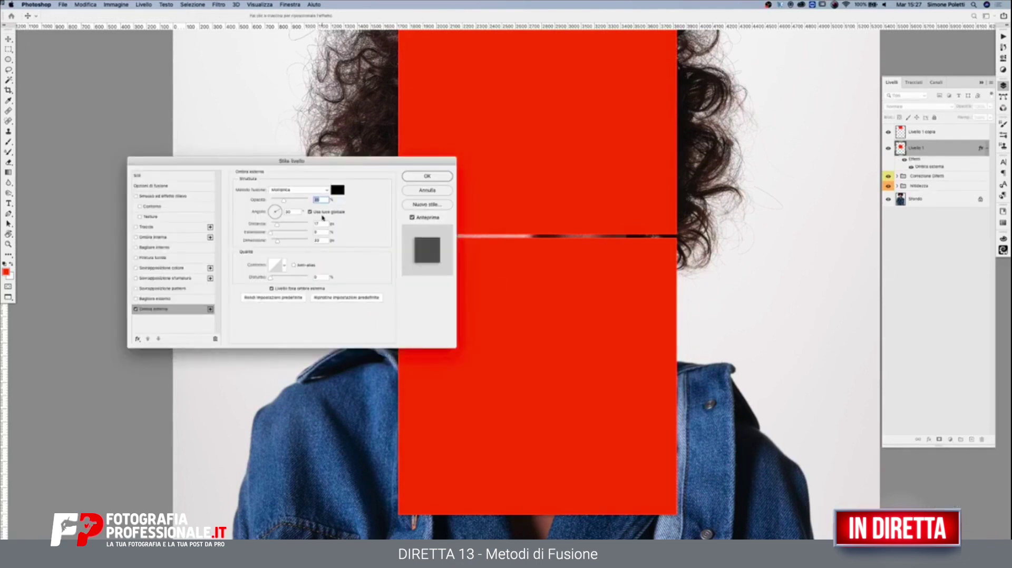
pyautogui.moveTo(283, 212)
pyautogui.mouseDown()
pyautogui.moveTo(266, 205)
pyautogui.moveTo(296, 227)
pyautogui.moveTo(287, 232)
pyautogui.moveTo(294, 201)
pyautogui.mouseUp()
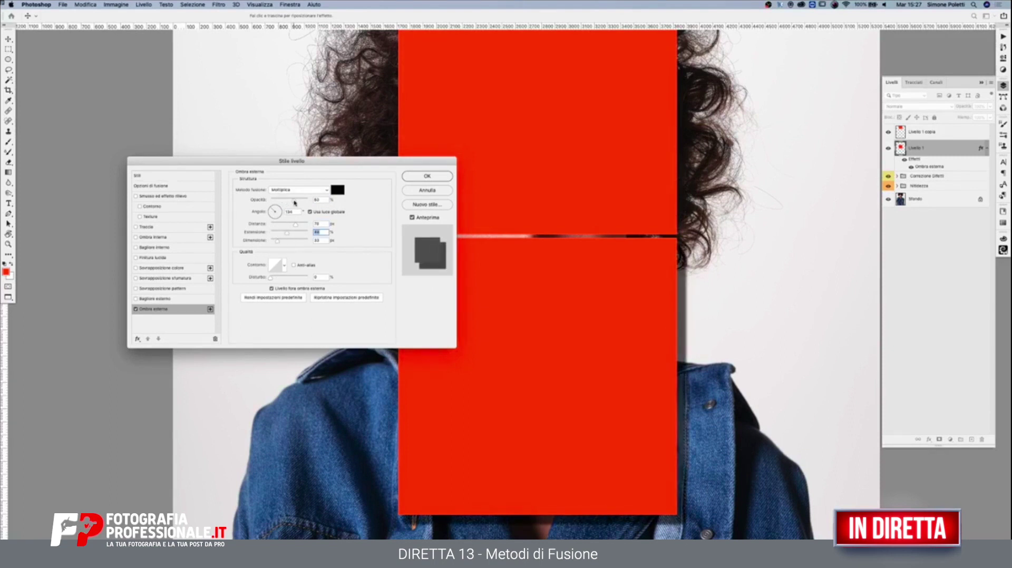
pyautogui.click(431, 177)
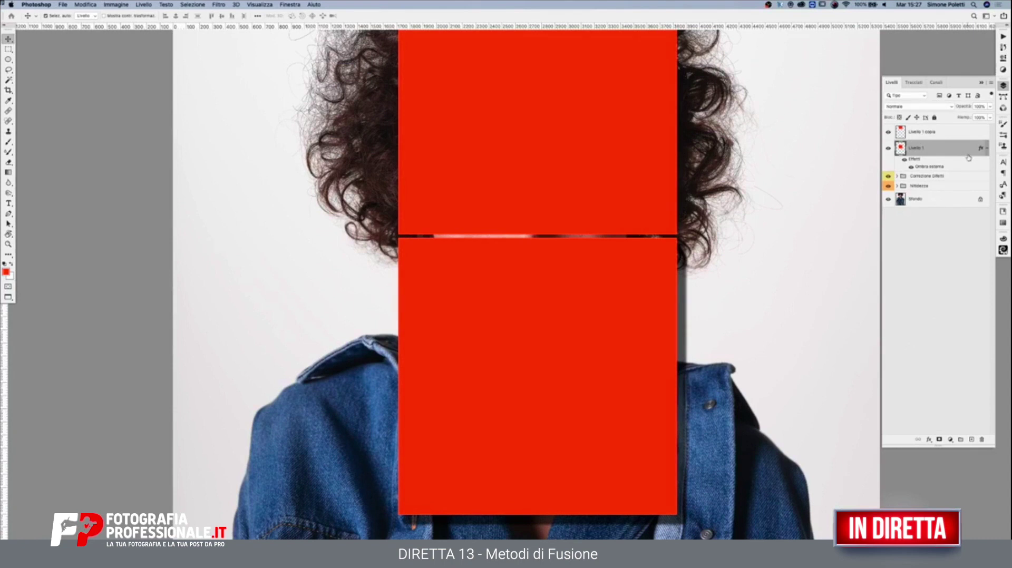
pyautogui.moveTo(980, 148); pyautogui.dragTo(974, 133)
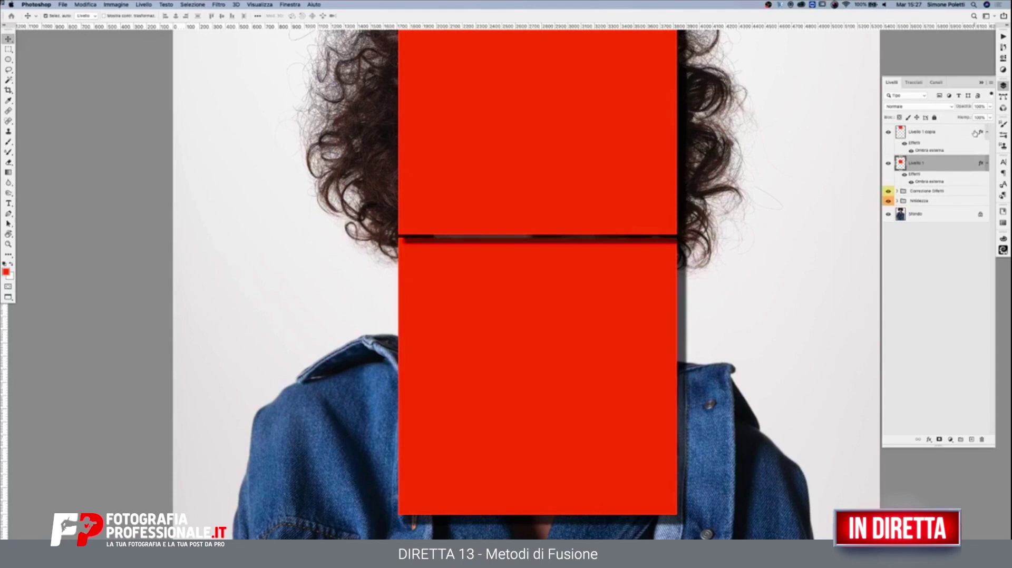
# Step: Move the lower red rectangle down and make it translucent with lower opacity
pyautogui.click(923, 135)
pyautogui.click(915, 161)
pyautogui.moveTo(581, 323); pyautogui.dragTo(592, 335)
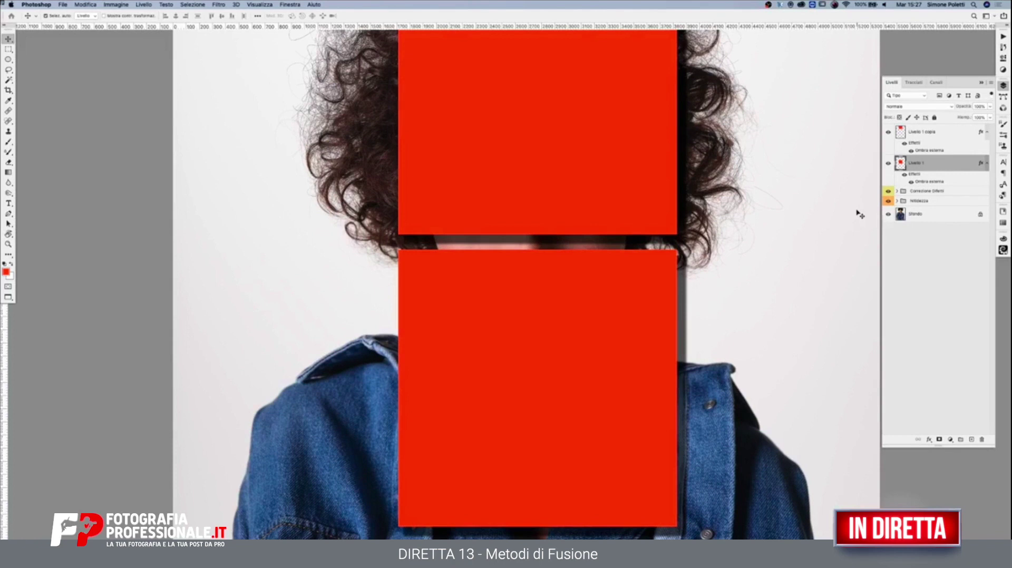
pyautogui.click(990, 107)
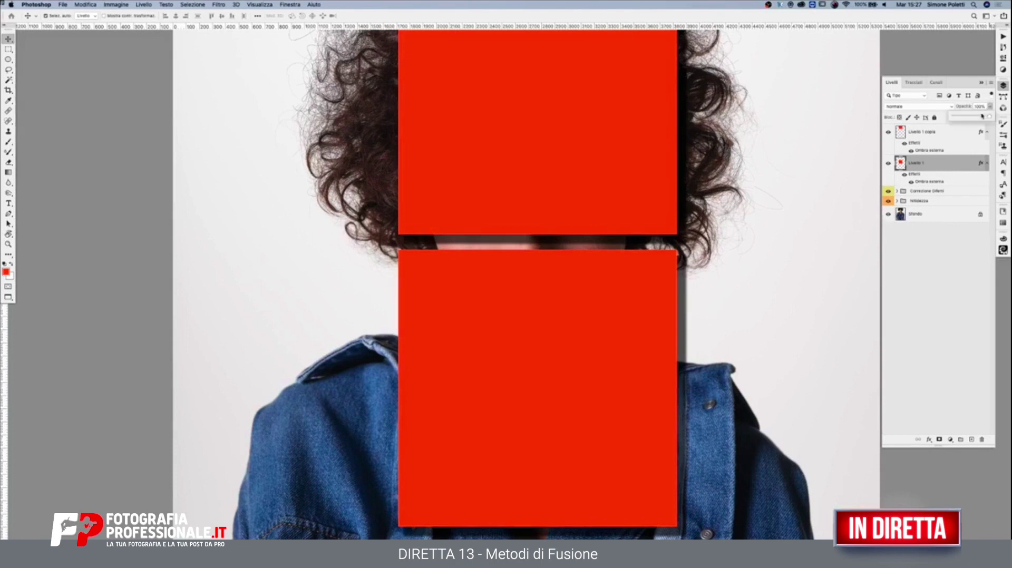
pyautogui.click(970, 116)
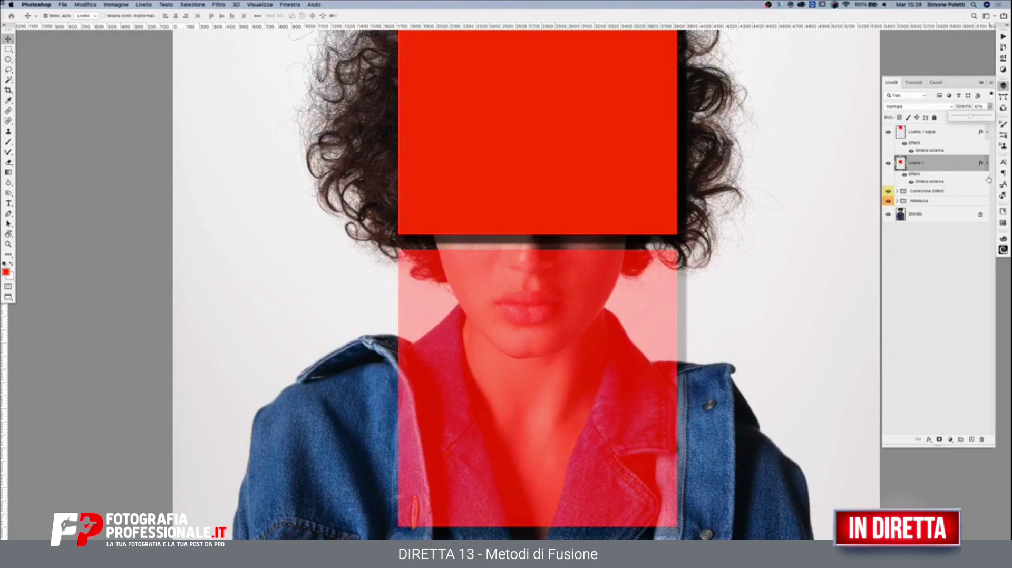
# Step: Drop the top rectangle's fill to 0% and back to 100%, then delete both rectangles
pyautogui.click(923, 133)
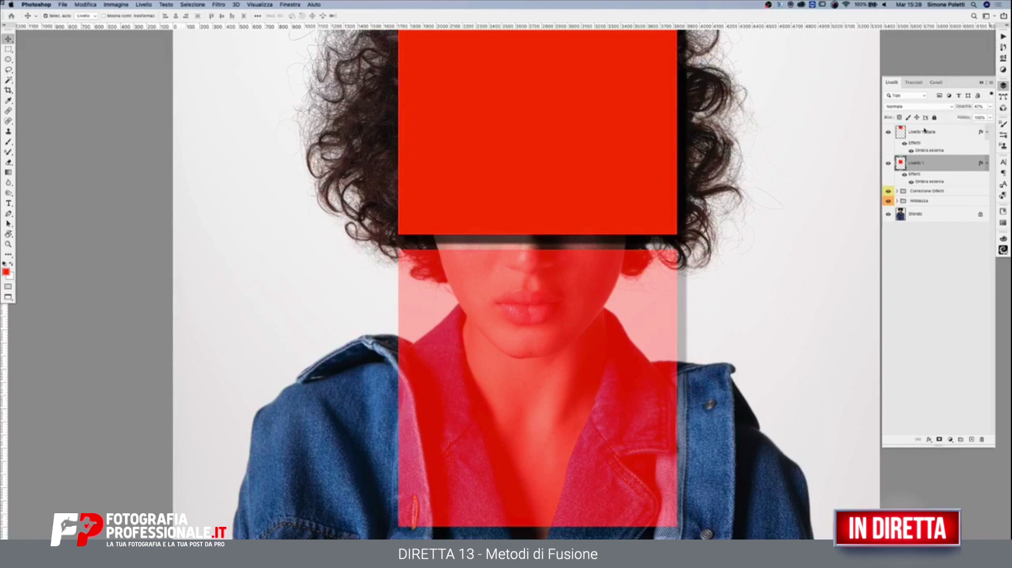
pyautogui.click(924, 132)
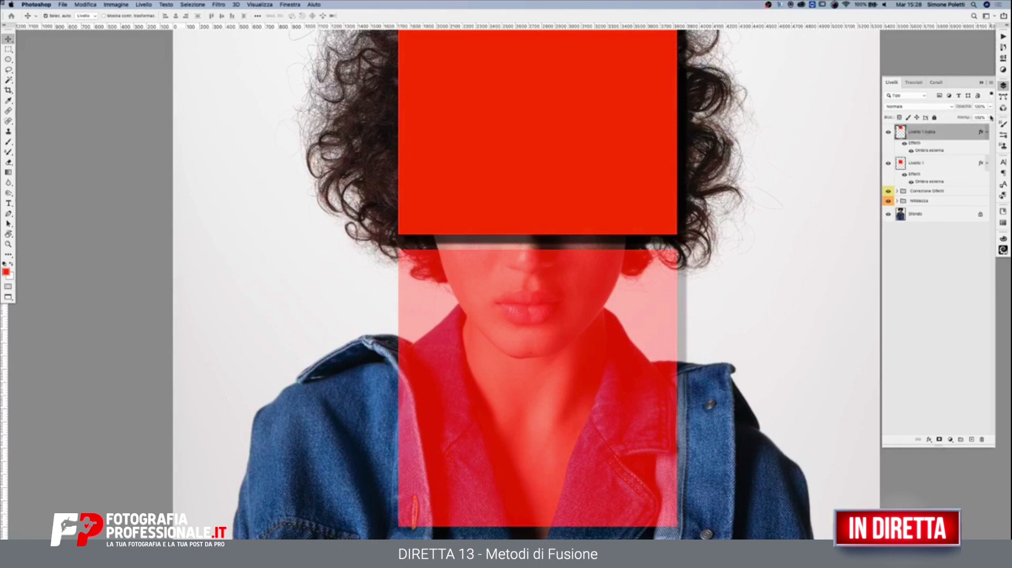
pyautogui.moveTo(991, 118); pyautogui.dragTo(959, 129)
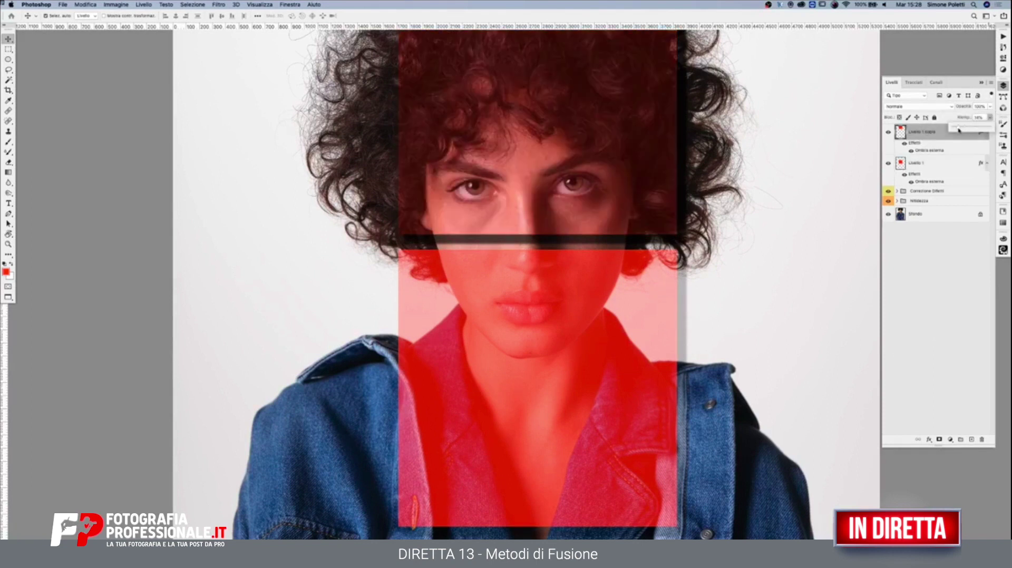
pyautogui.moveTo(958, 129)
pyautogui.mouseDown()
pyautogui.moveTo(977, 130)
pyautogui.moveTo(965, 131)
pyautogui.mouseUp()
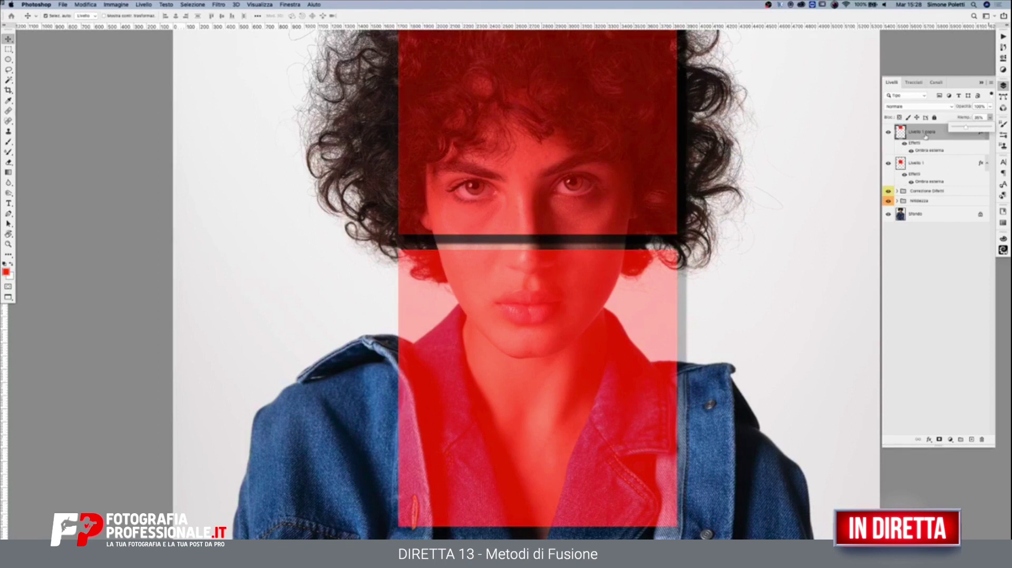
pyautogui.click(990, 128)
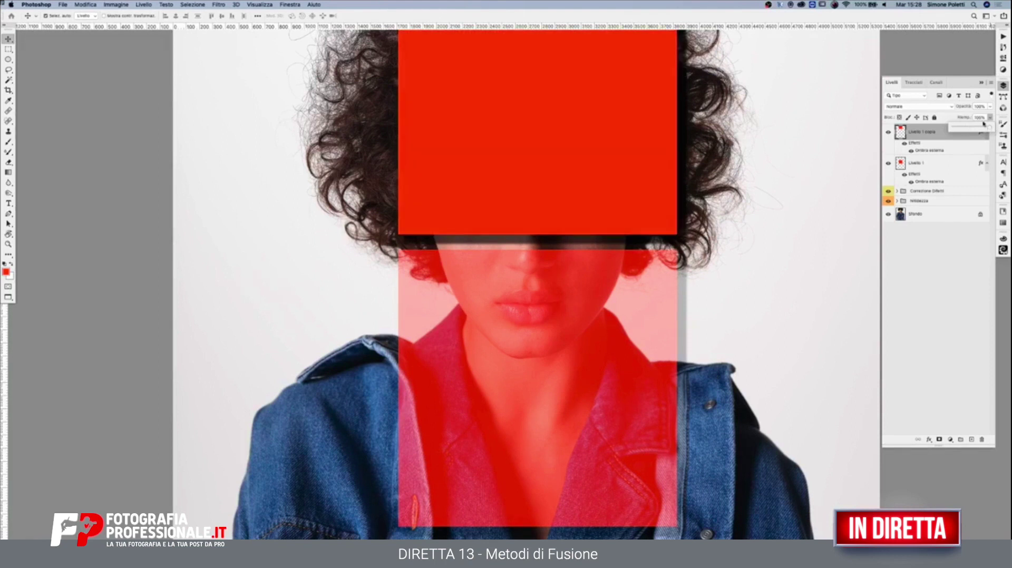
pyautogui.keyDown('shift'); pyautogui.click(923, 165); pyautogui.keyUp('shift')
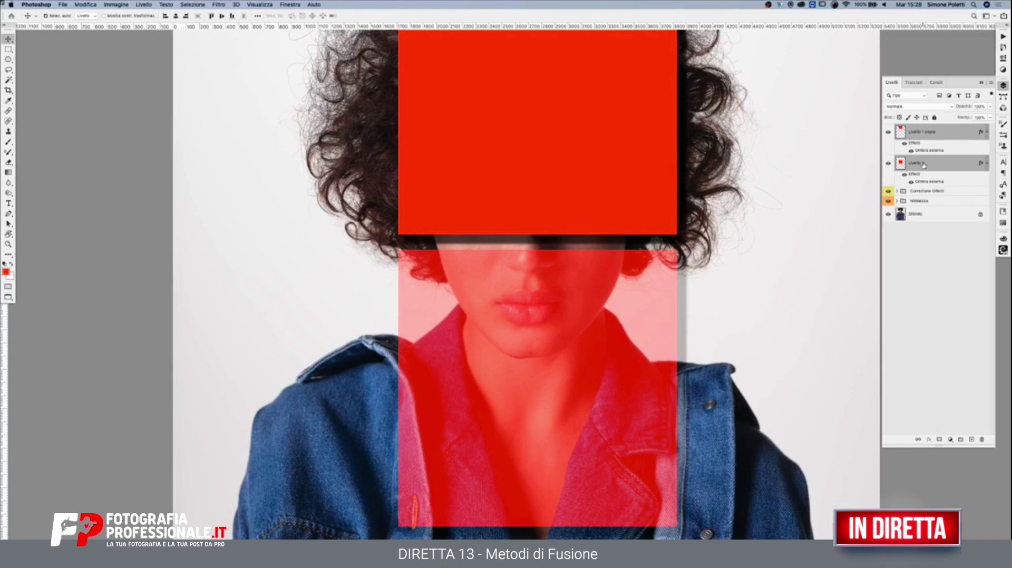
pyautogui.press('Delete')
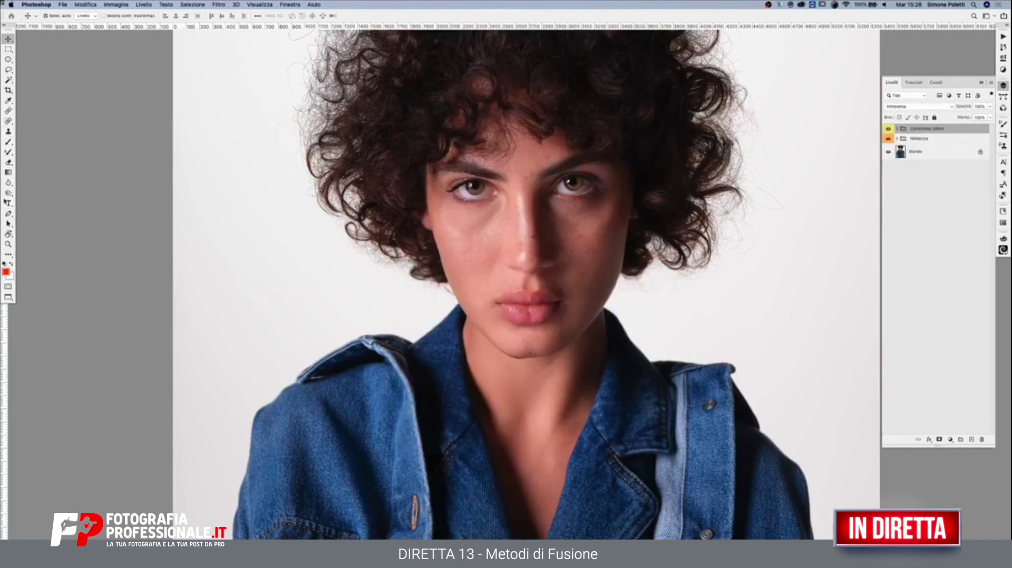
# Step: Type TESTO in a text box across the face at 140 pt, centre-aligned
pyautogui.press('t')
pyautogui.moveTo(263, 219); pyautogui.dragTo(826, 387)
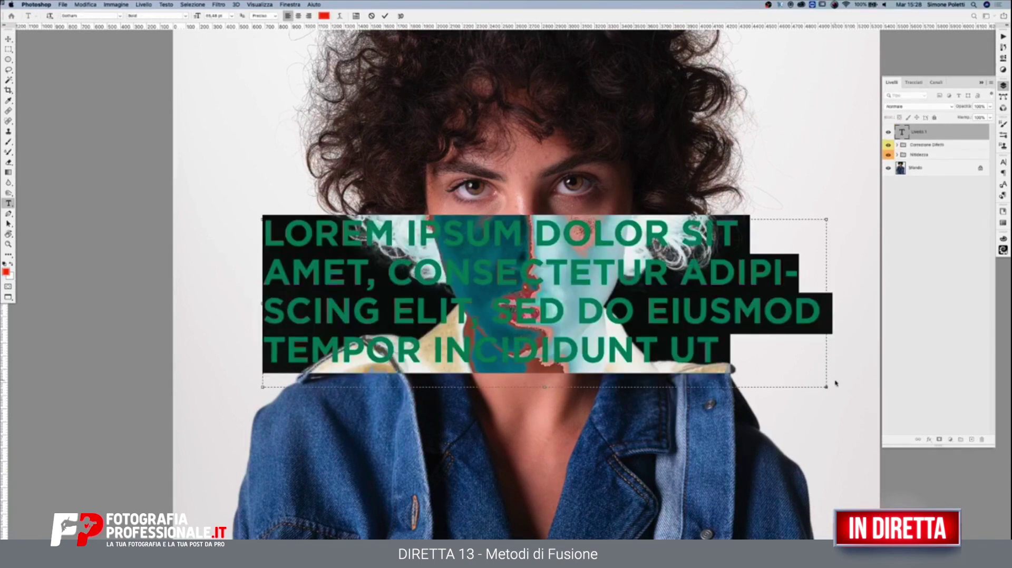
pyautogui.write('TESTO')
pyautogui.hotkey('ctrl', 'a')
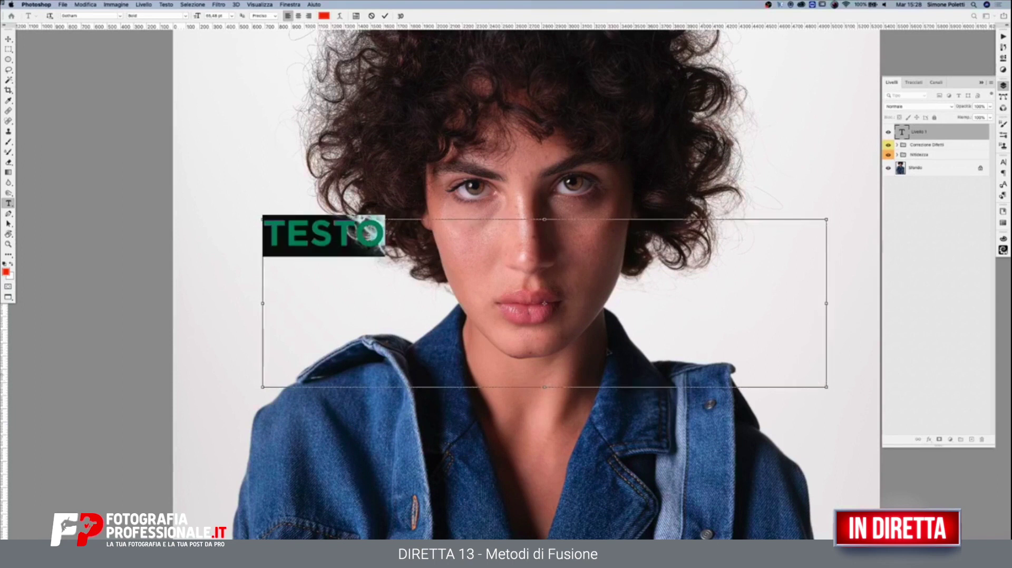
pyautogui.click(215, 15)
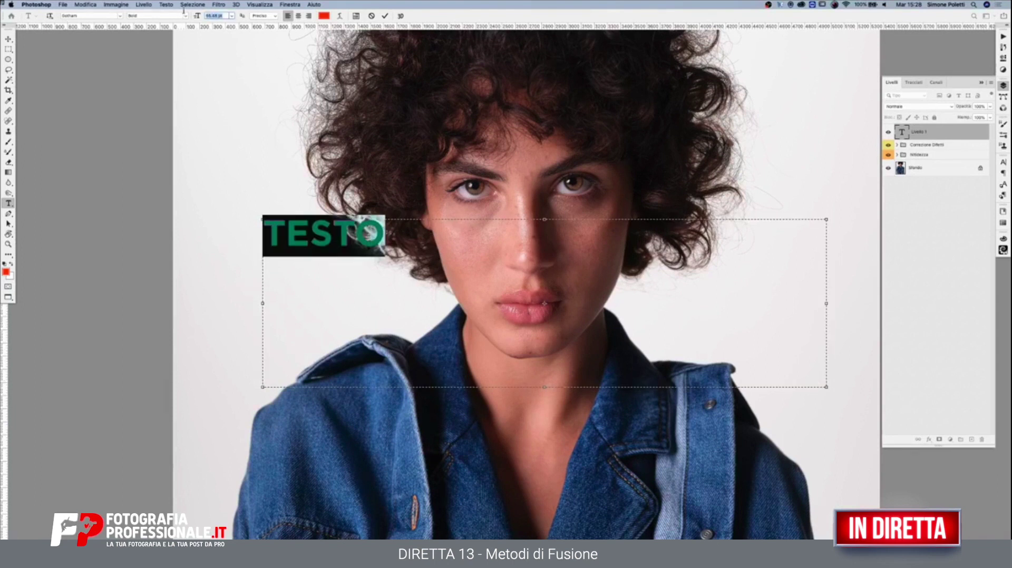
pyautogui.write('1')
pyautogui.write('40')
pyautogui.press('Return')
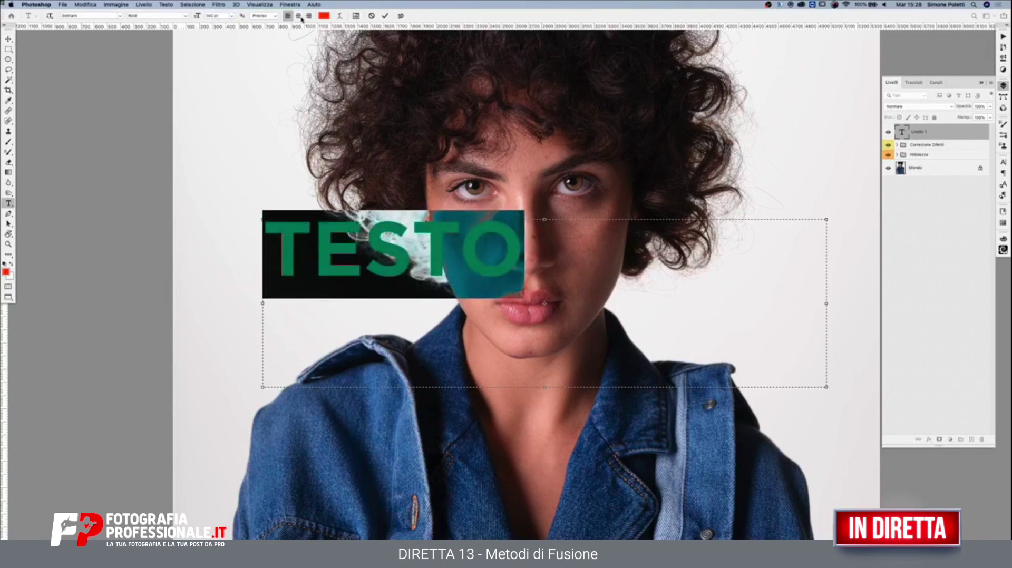
pyautogui.click(298, 16)
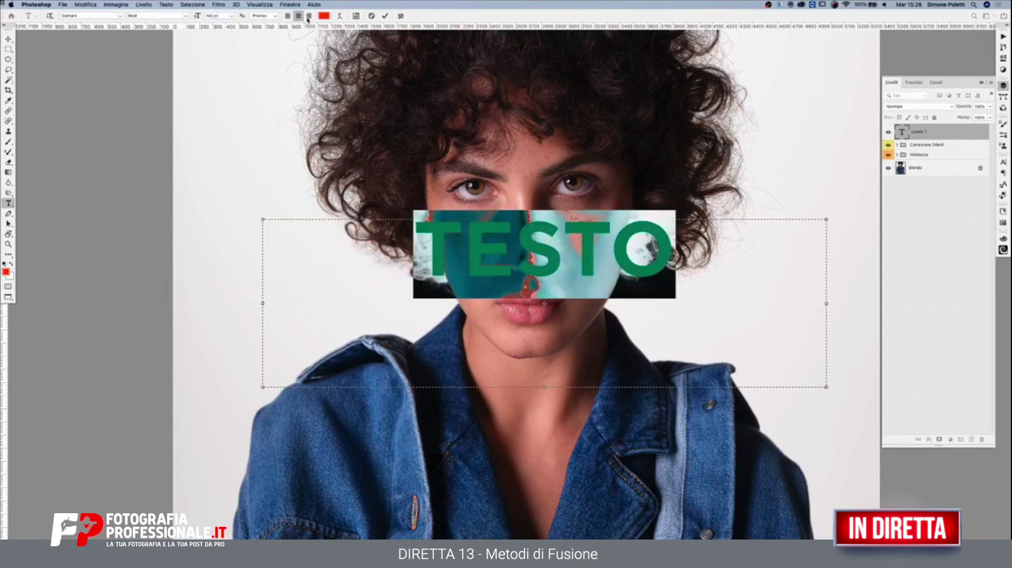
# Step: Move the TESTO text down across the lower face
pyautogui.click(8, 39)
pyautogui.moveTo(522, 242); pyautogui.dragTo(516, 280)
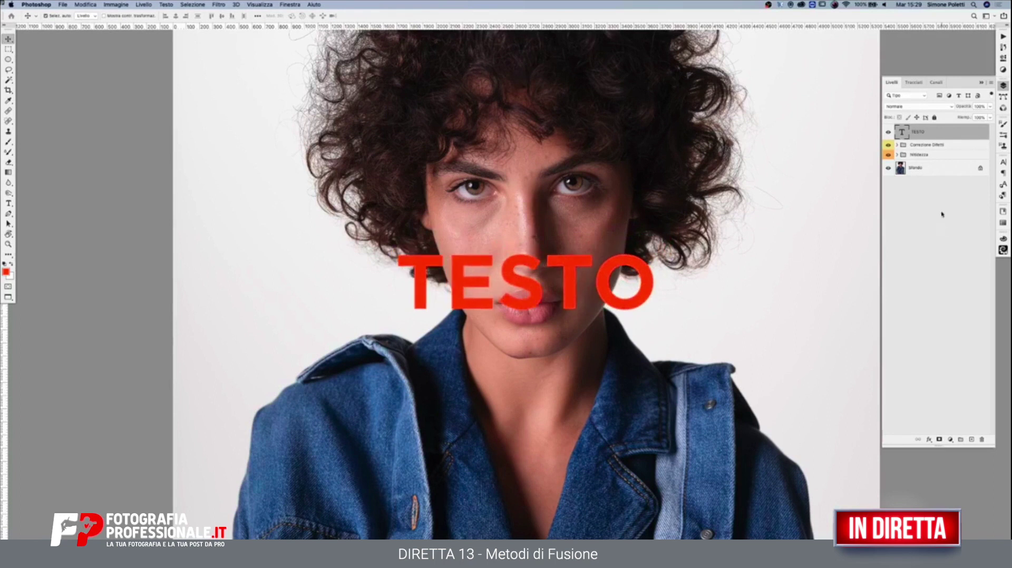
pyautogui.click(928, 439)
# Step: Add an Ombra esterna drop shadow to TESTO with Estensione reduced from 44 to 25%
pyautogui.click(865, 302)
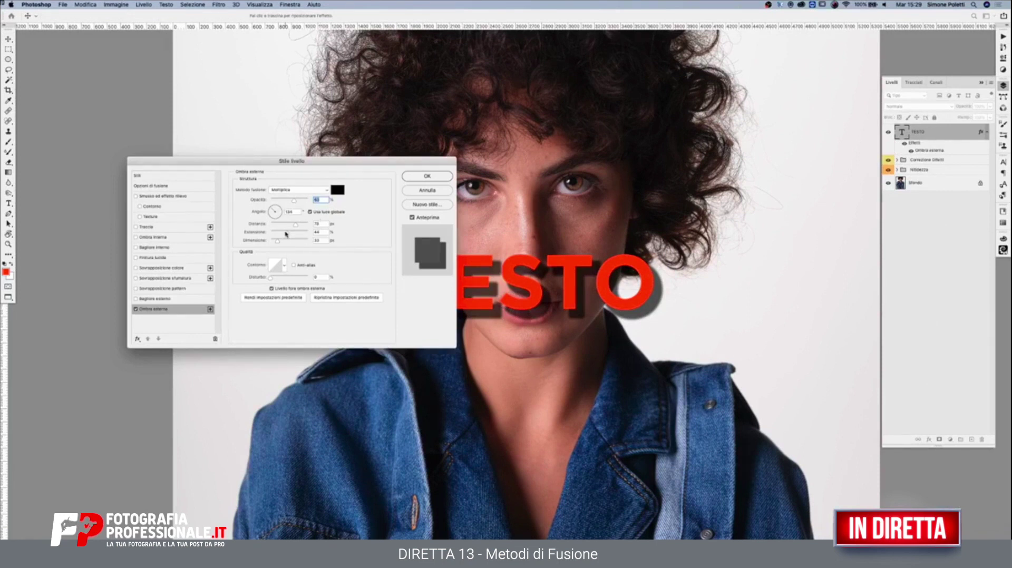
pyautogui.moveTo(285, 232); pyautogui.dragTo(288, 226)
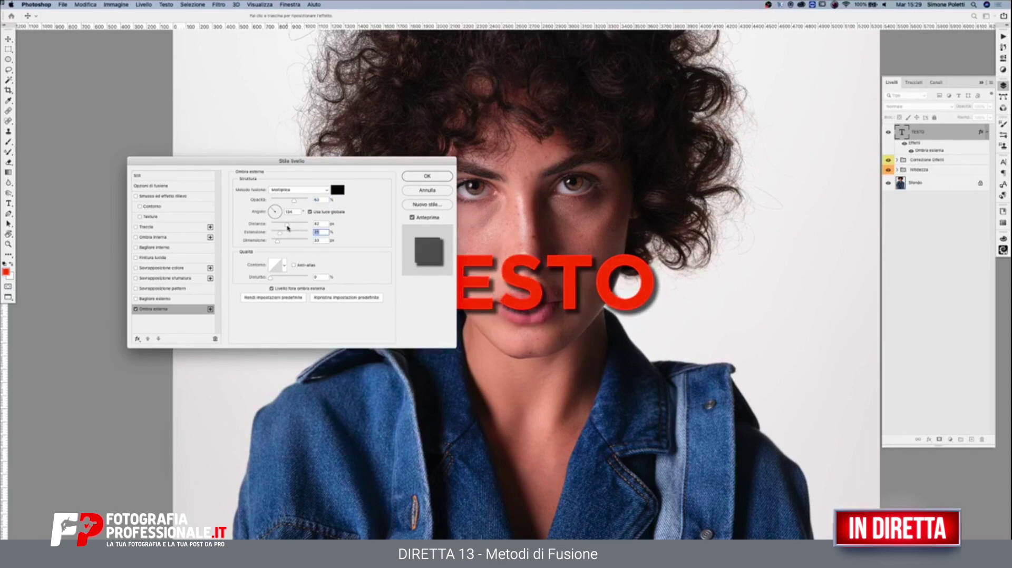
pyautogui.click(417, 178)
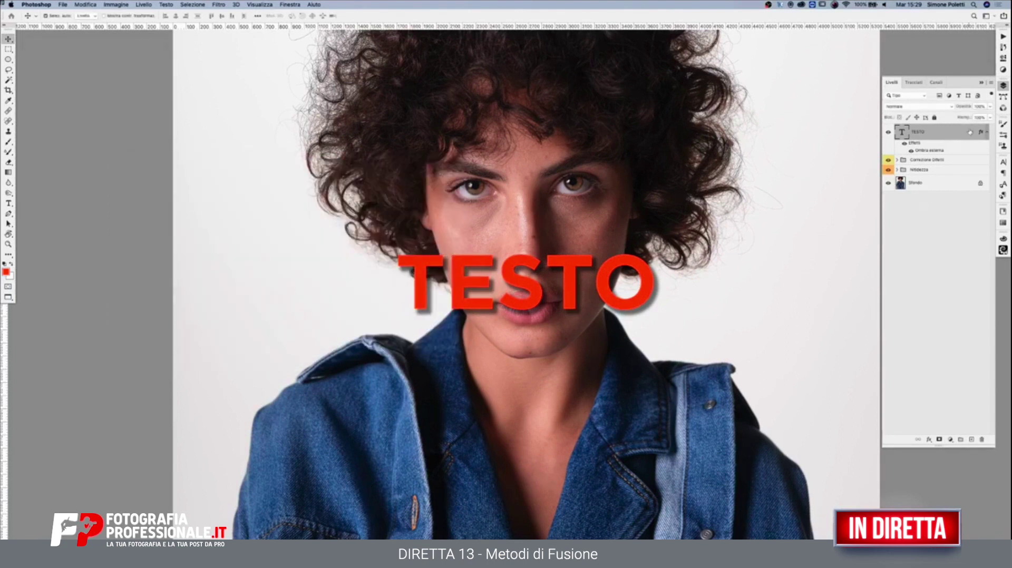
# Step: Set the TESTO layer's fill (Riempi.) to 0% so only its drop shadow shows
pyautogui.moveTo(990, 108)
pyautogui.mouseDown()
pyautogui.moveTo(962, 117)
pyautogui.moveTo(991, 114)
pyautogui.mouseUp()
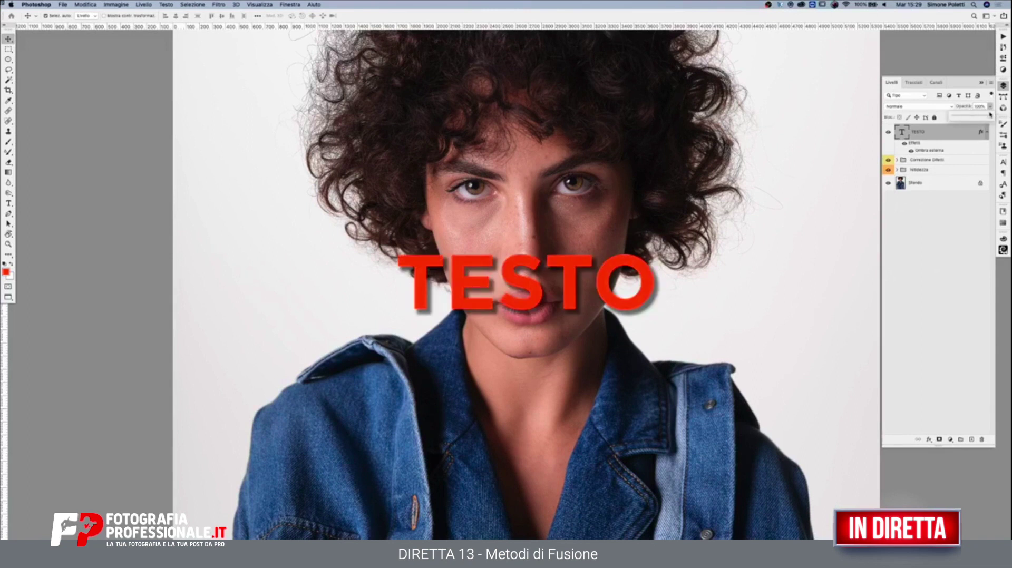
pyautogui.click(990, 117)
pyautogui.moveTo(964, 127); pyautogui.dragTo(920, 137)
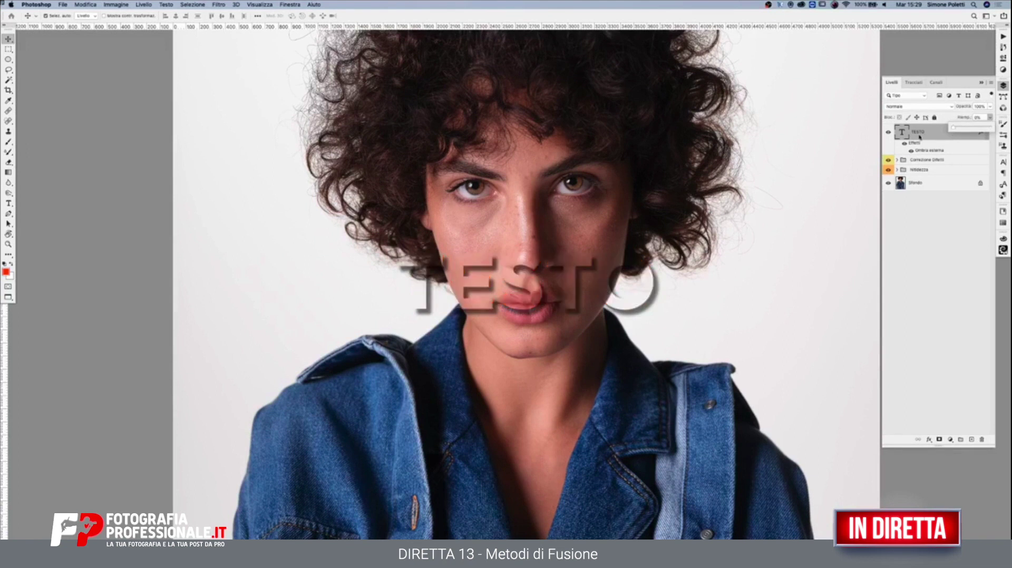
pyautogui.click(871, 160)
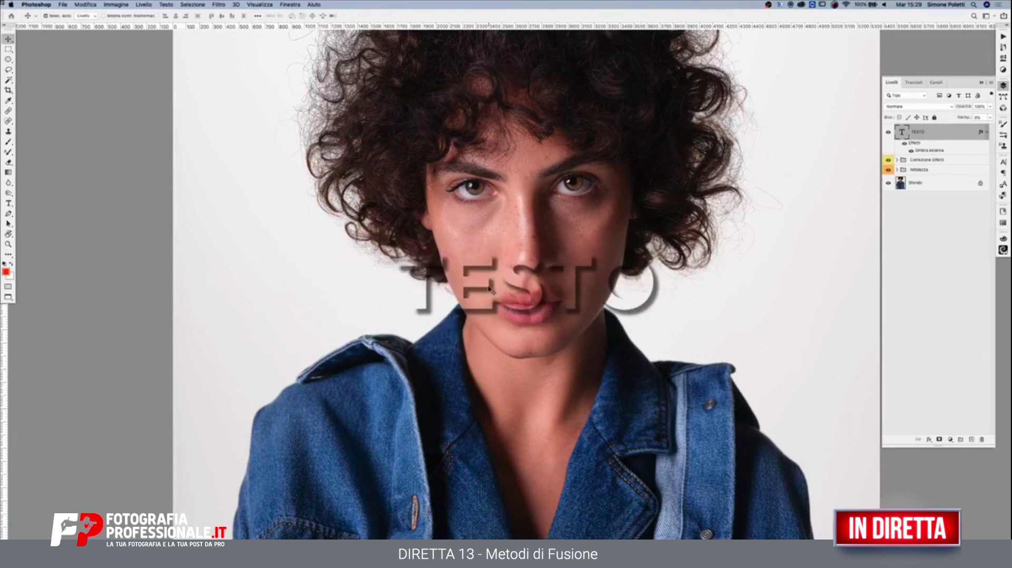
# Step: Move the shadow-only TESTO left and back onto the face, then delete the layer
pyautogui.moveTo(490, 289); pyautogui.dragTo(295, 281)
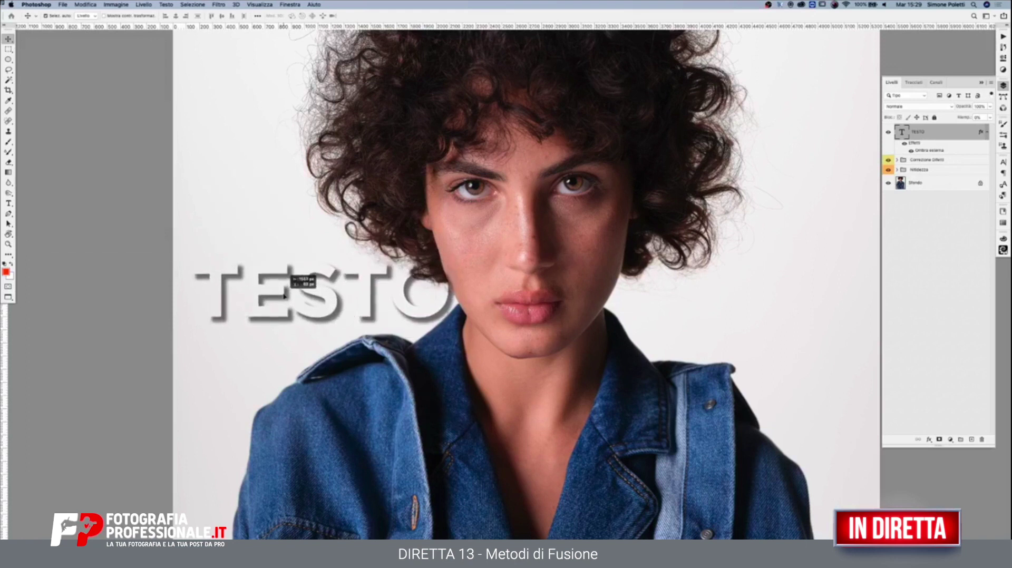
pyautogui.moveTo(450, 280); pyautogui.dragTo(451, 281)
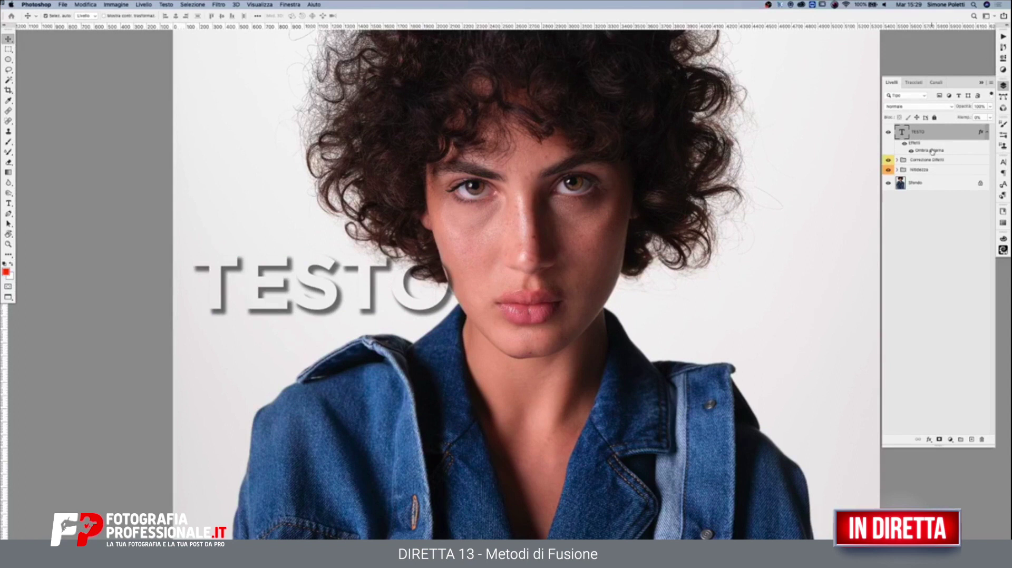
pyautogui.moveTo(334, 305)
pyautogui.mouseDown()
pyautogui.moveTo(553, 281)
pyautogui.moveTo(549, 320)
pyautogui.moveTo(543, 312)
pyautogui.mouseUp()
pyautogui.press('Delete')
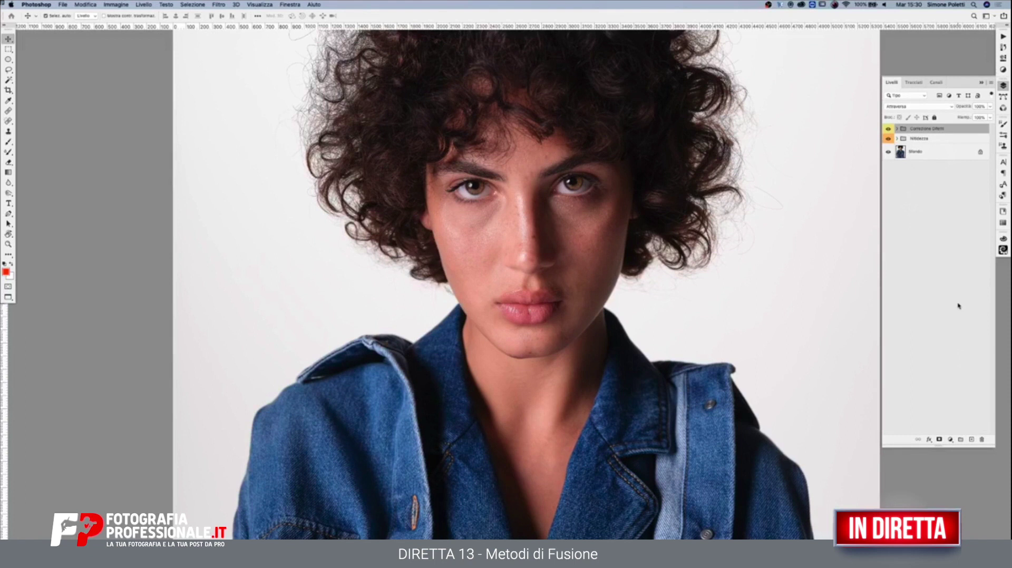
# Step: Add a test layer filled with red, then undo the fill and delete the layer
pyautogui.click(975, 439)
pyautogui.hotkey('alt', 'BackSpace')
pyautogui.hotkey('ctrl', 'z')
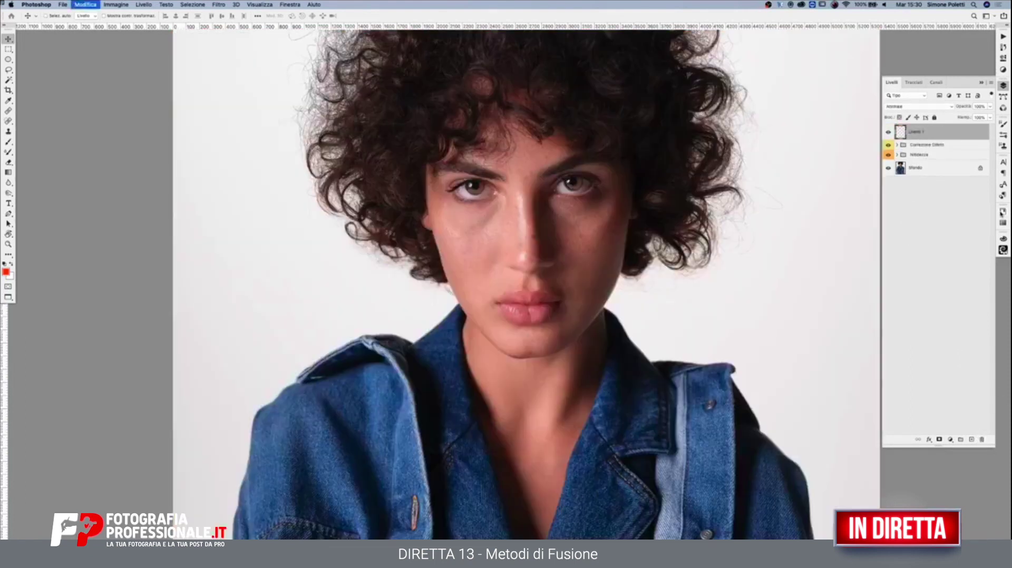
pyautogui.press('Delete')
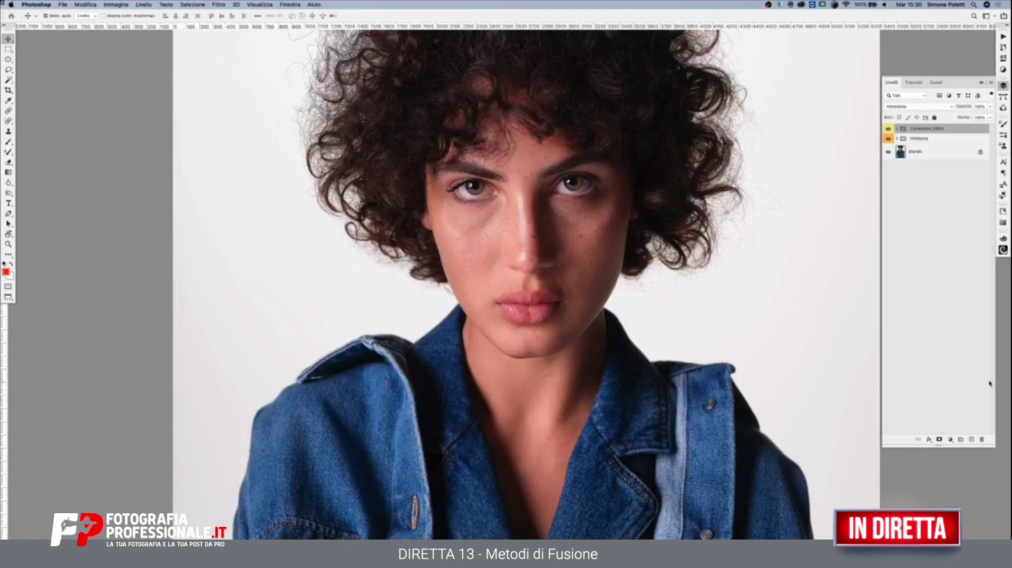
# Step: Add a red solid-colour fill layer and set its blend mode to Moltiplica
pyautogui.click(950, 438)
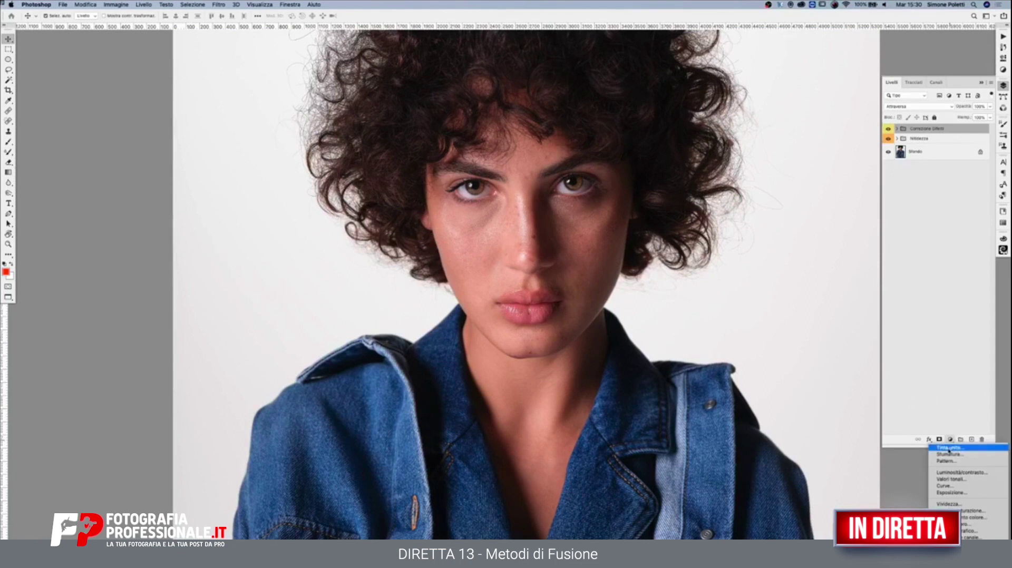
pyautogui.click(949, 448)
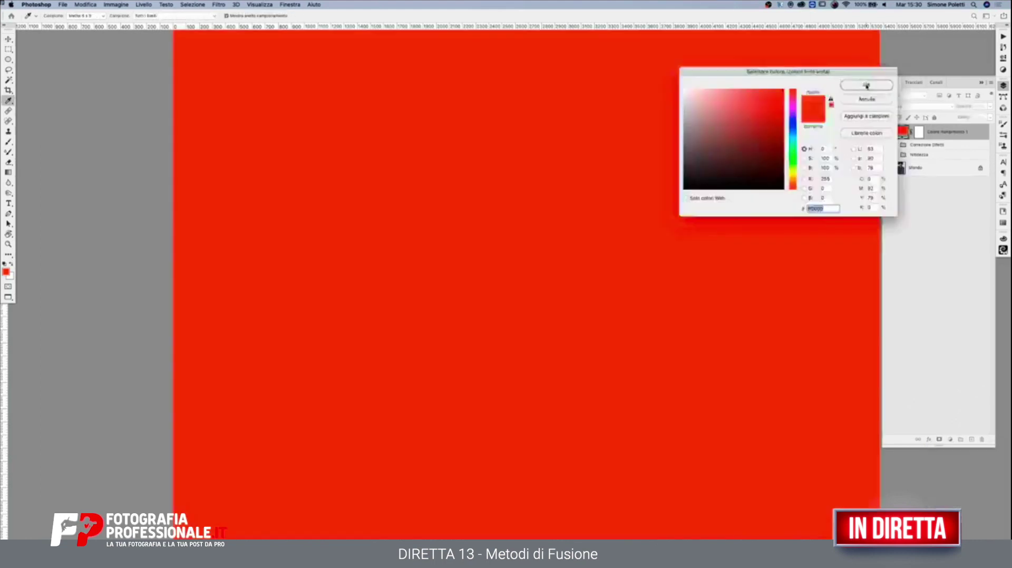
pyautogui.click(868, 87)
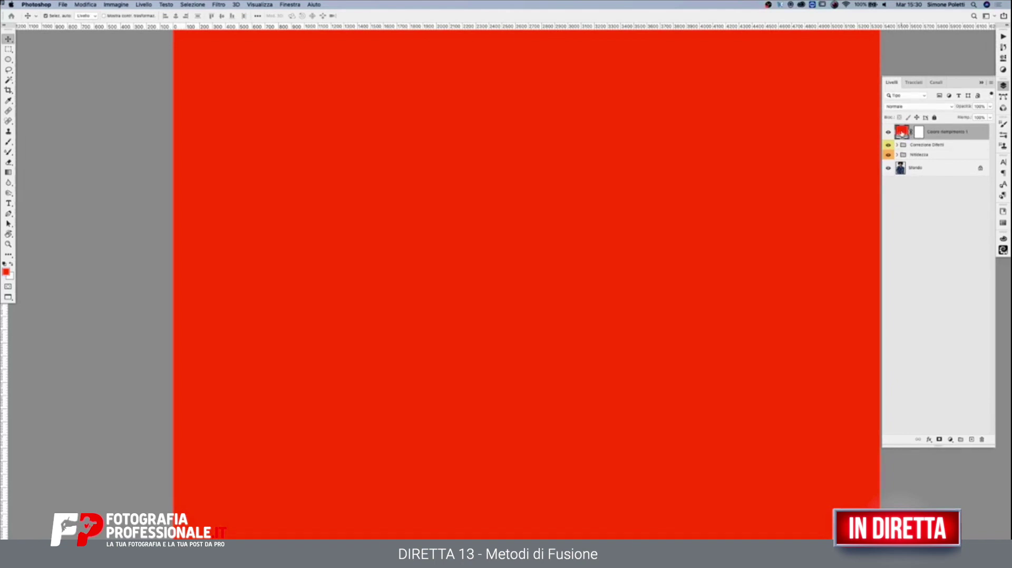
pyautogui.click(917, 107)
pyautogui.click(898, 127)
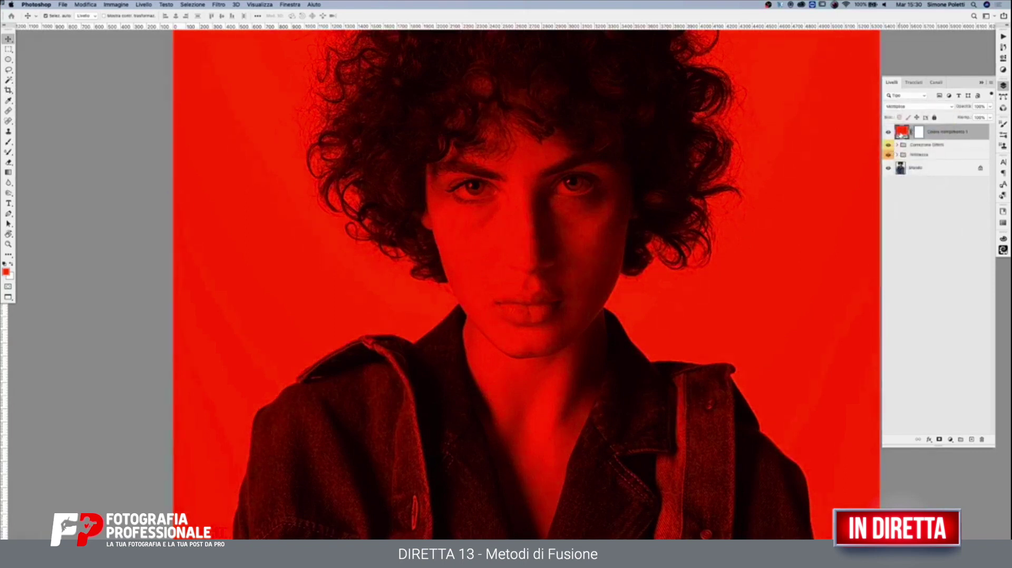
# Step: Recolour the Colore riempimento 1 fill from red to a deep blue (toward 0088ff)
pyautogui.doubleClick(901, 132)
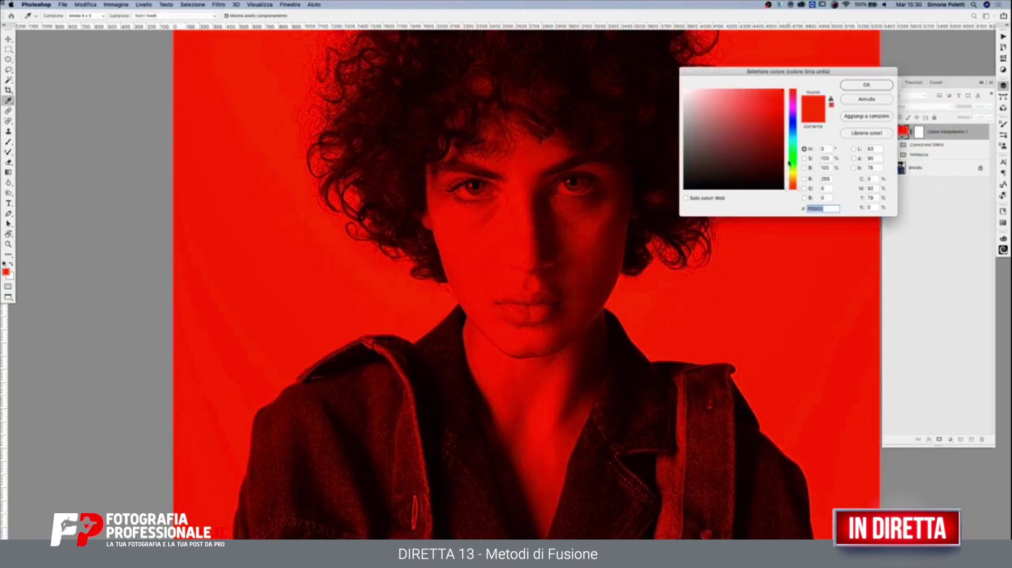
pyautogui.click(788, 185)
pyautogui.moveTo(788, 184); pyautogui.dragTo(789, 134)
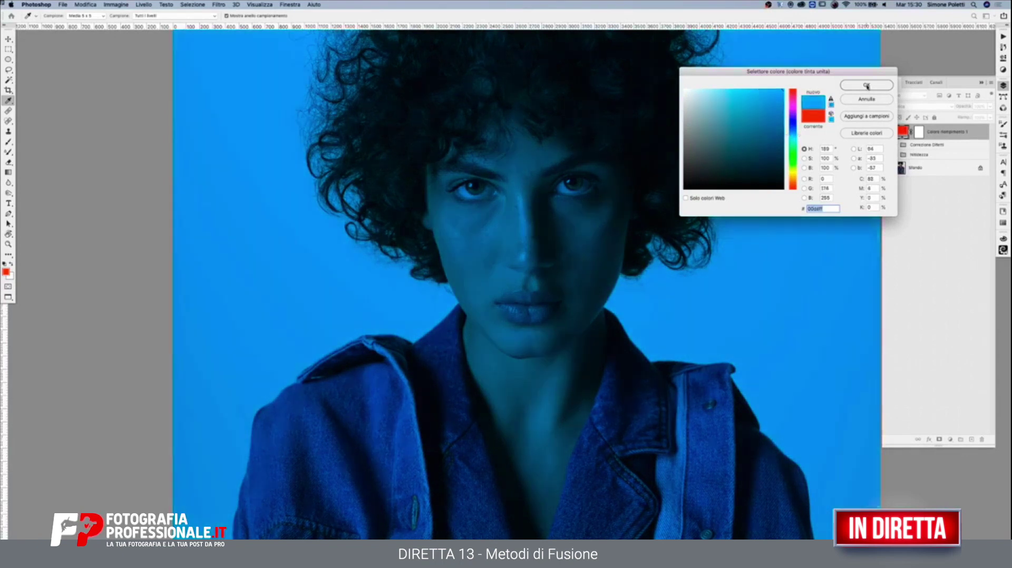
pyautogui.click(865, 84)
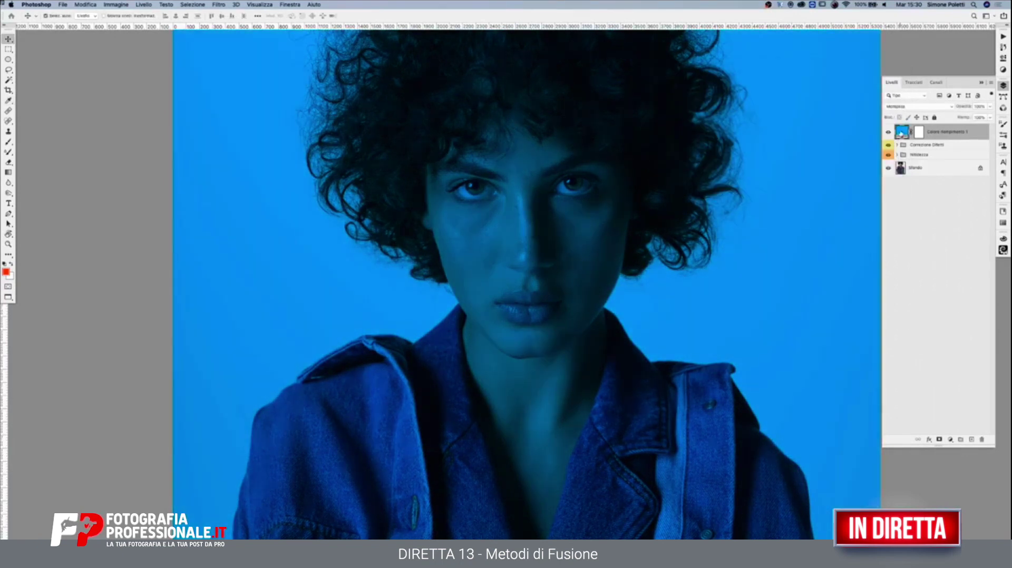
pyautogui.click(952, 441)
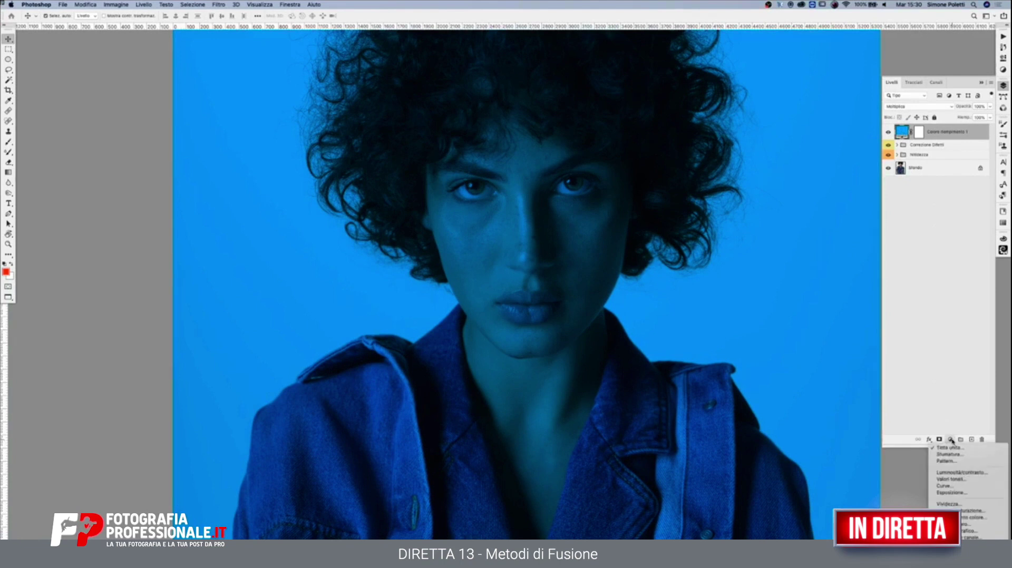
pyautogui.click(963, 338)
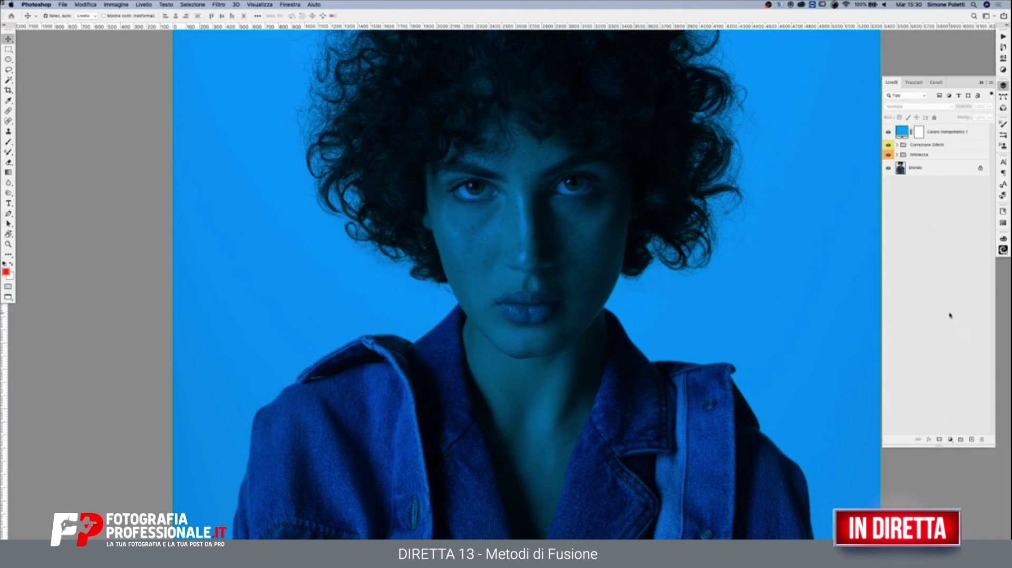
pyautogui.click(904, 131)
pyautogui.doubleClick(902, 131)
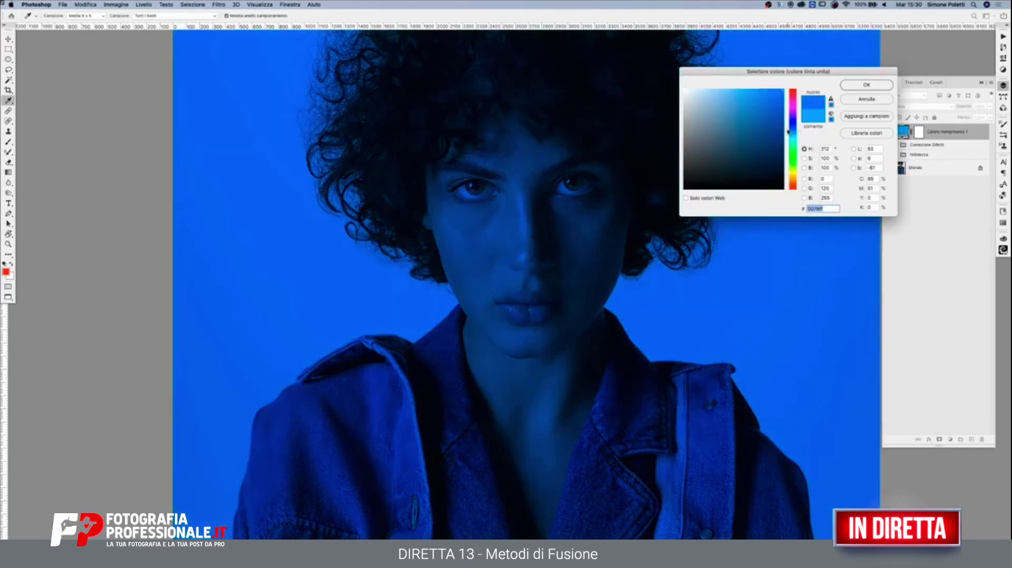
pyautogui.click(789, 133)
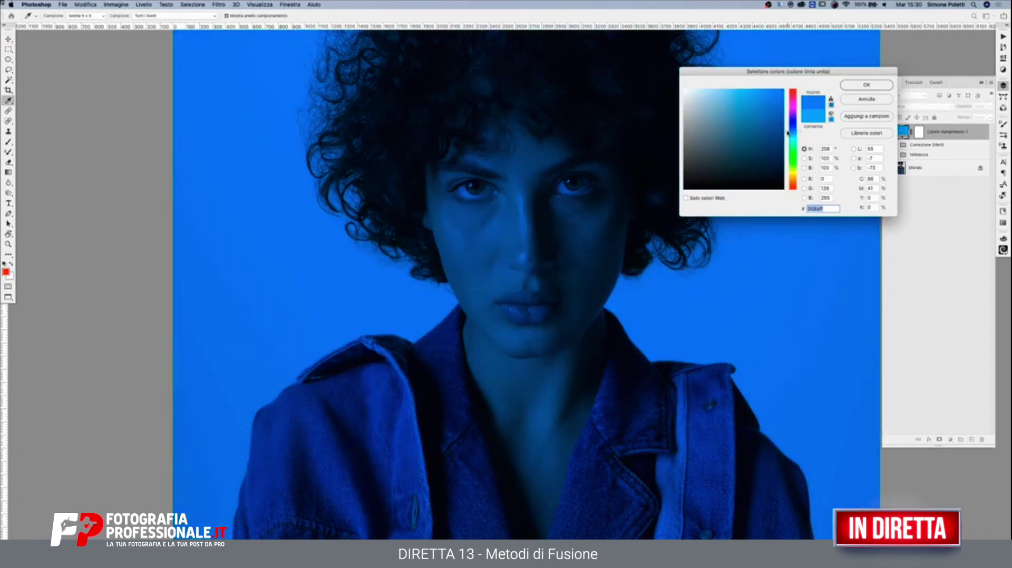
pyautogui.click(867, 84)
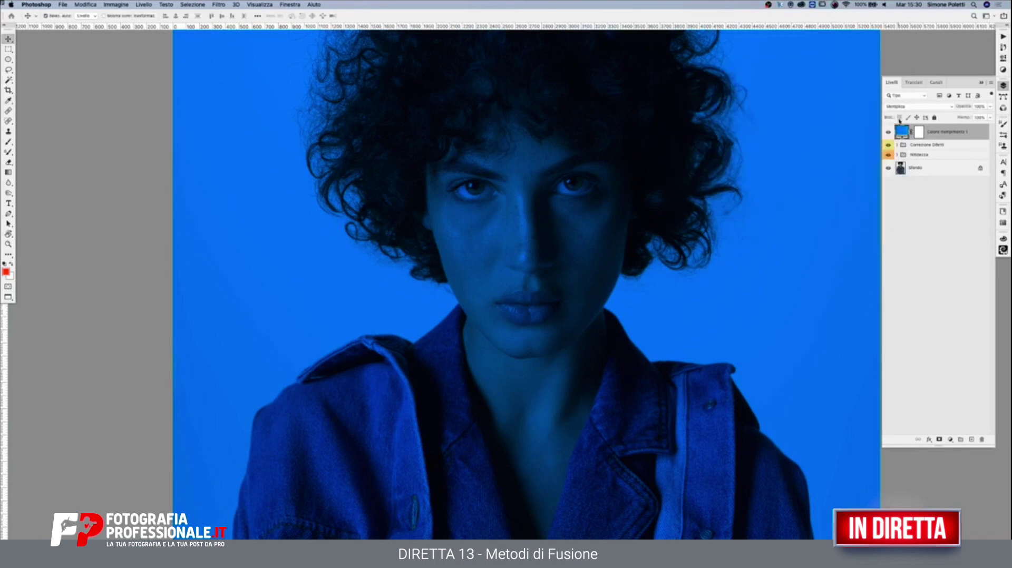
# Step: Add a red-filled test layer, then delete it
pyautogui.click(970, 440)
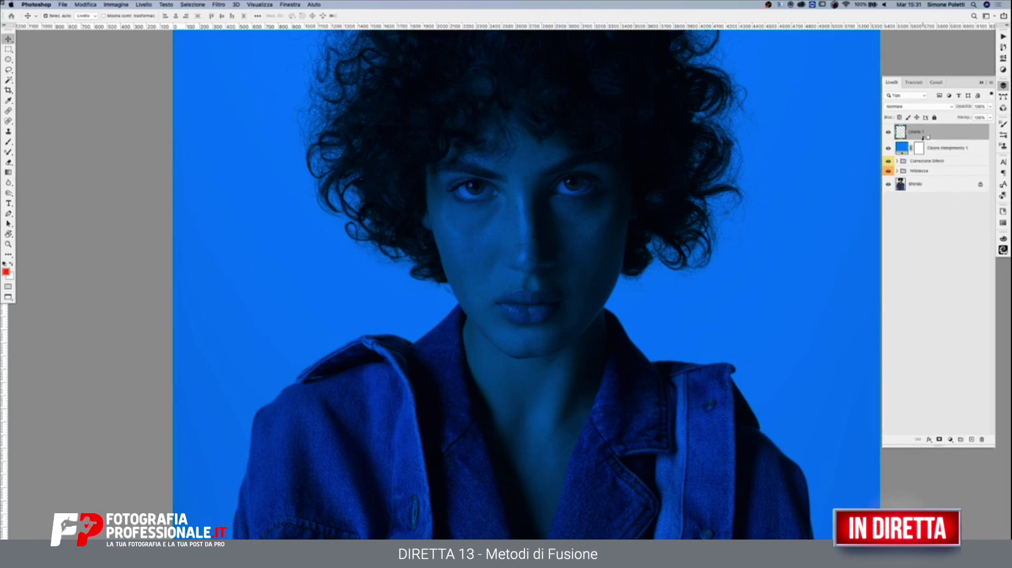
pyautogui.hotkey('alt', 'BackSpace')
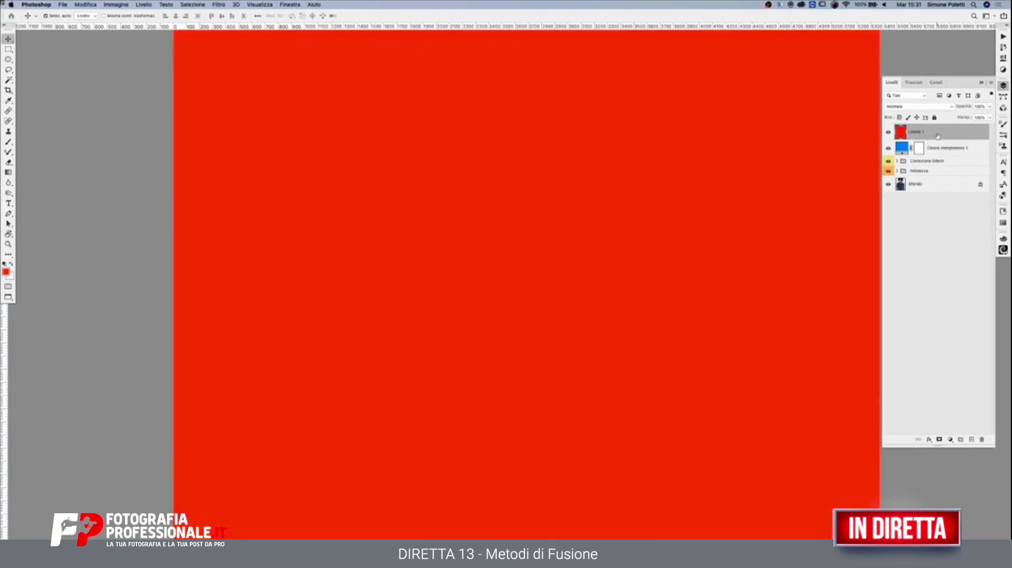
pyautogui.press('BackSpace')
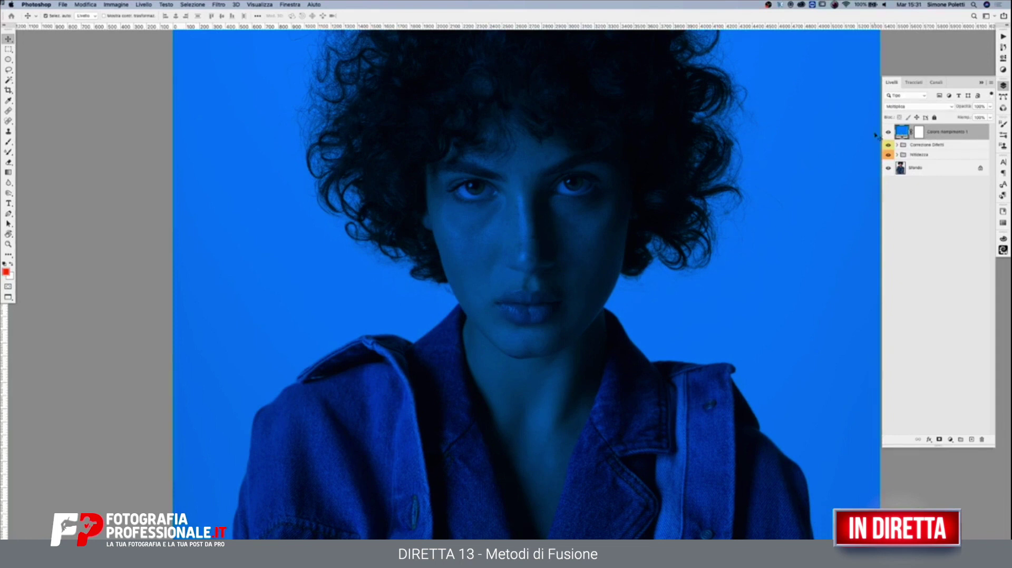
# Step: Change the Colore riempimento 1 fill colour from blue to magenta
pyautogui.doubleClick(901, 132)
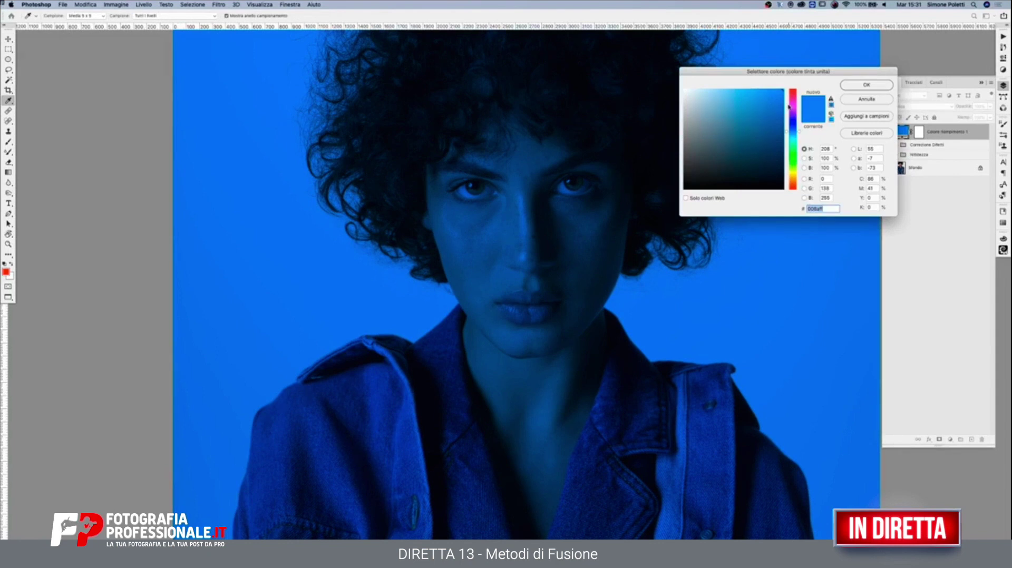
pyautogui.click(789, 107)
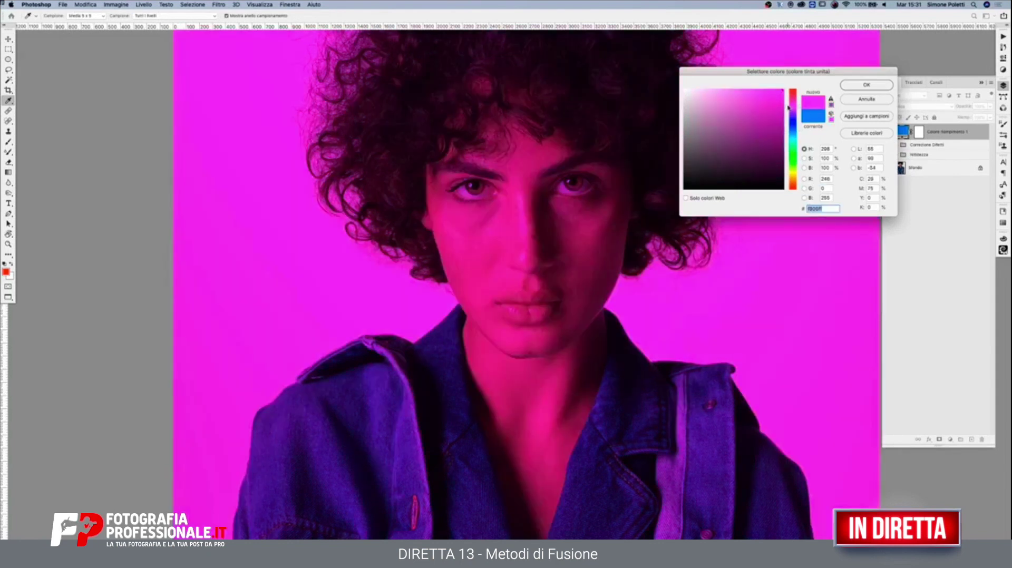
pyautogui.click(849, 86)
pyautogui.click(920, 106)
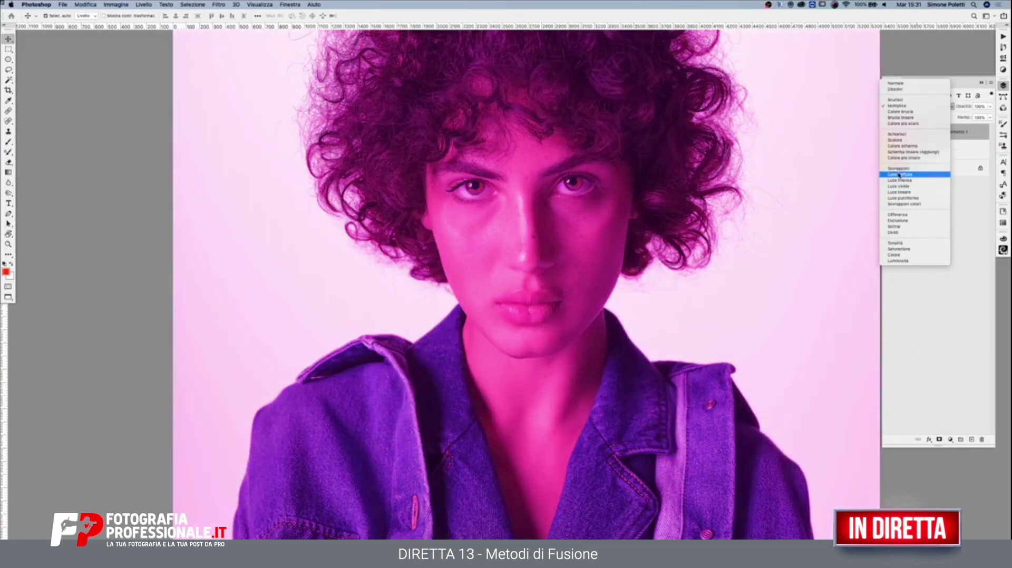
# Step: Blend the fill with Luce soffusa, recolour it pure red (ff0000), then hide it
pyautogui.click(900, 174)
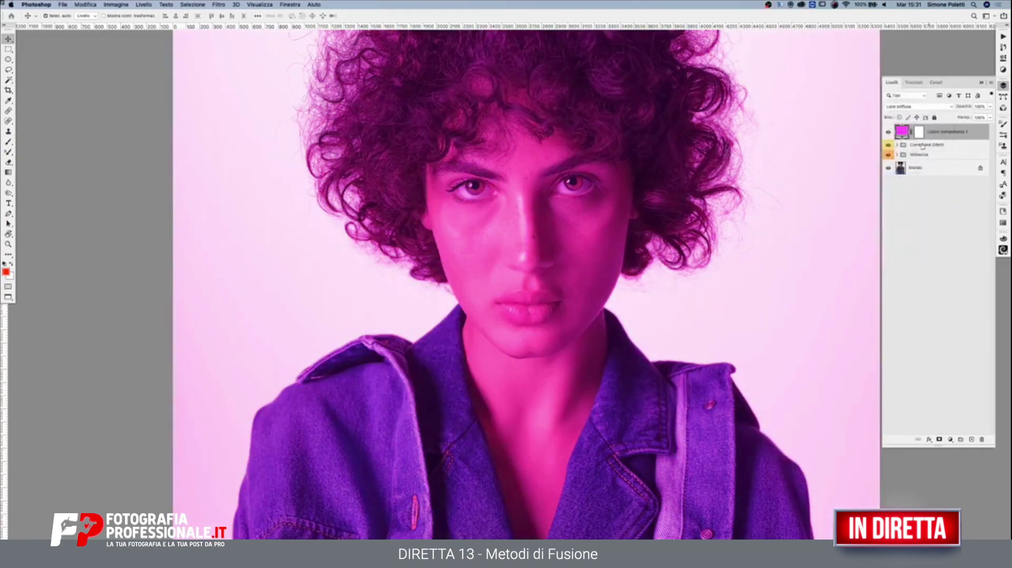
pyautogui.doubleClick(903, 131)
pyautogui.moveTo(786, 107); pyautogui.dragTo(787, 105)
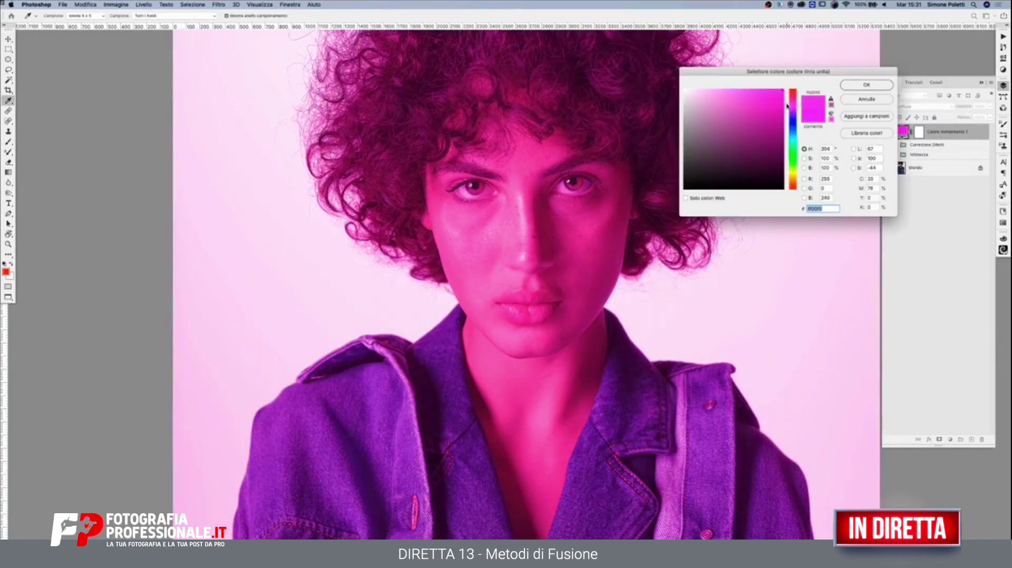
pyautogui.moveTo(787, 107); pyautogui.dragTo(785, 93)
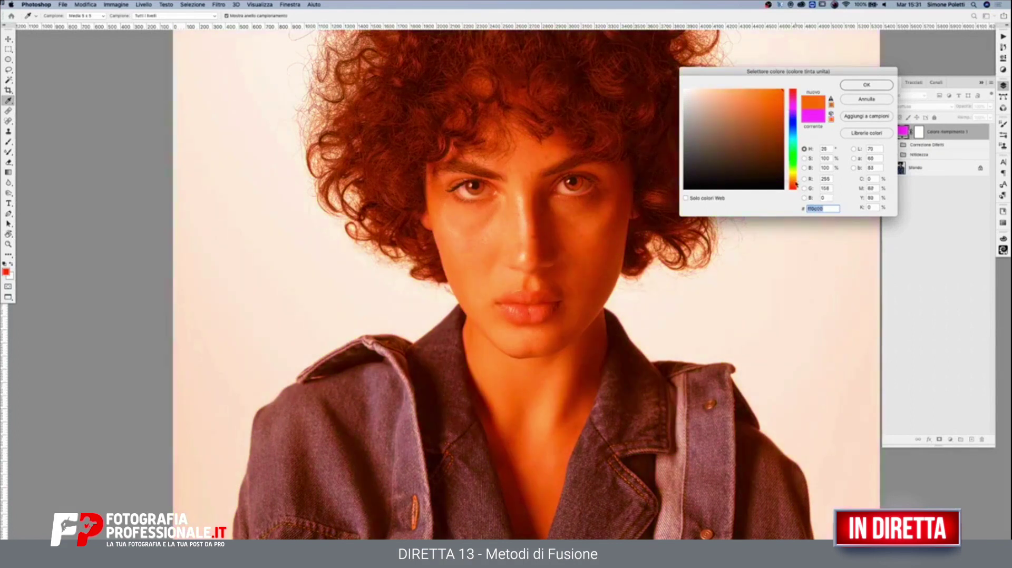
pyautogui.click(747, 89)
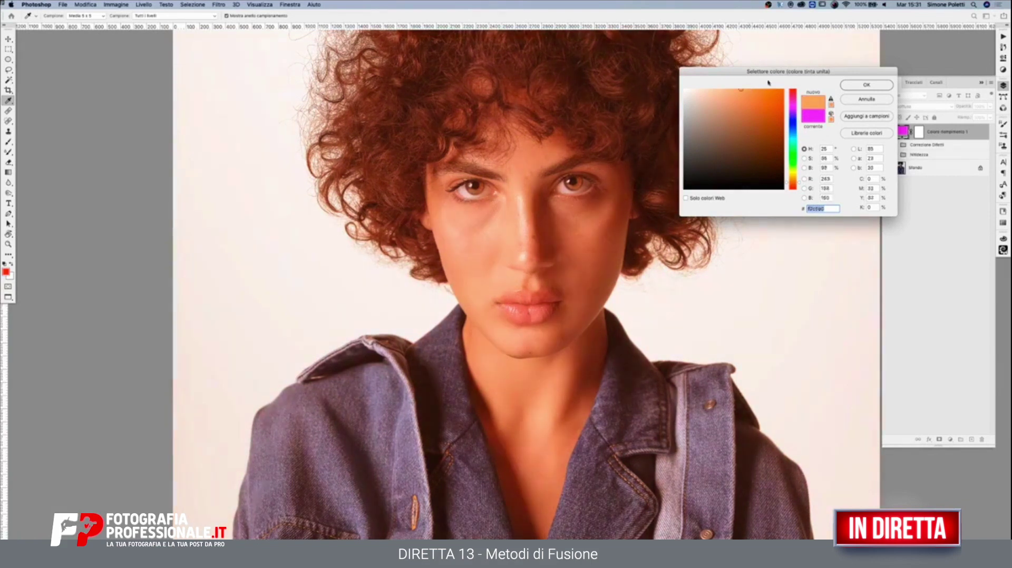
pyautogui.moveTo(748, 88); pyautogui.dragTo(832, 68)
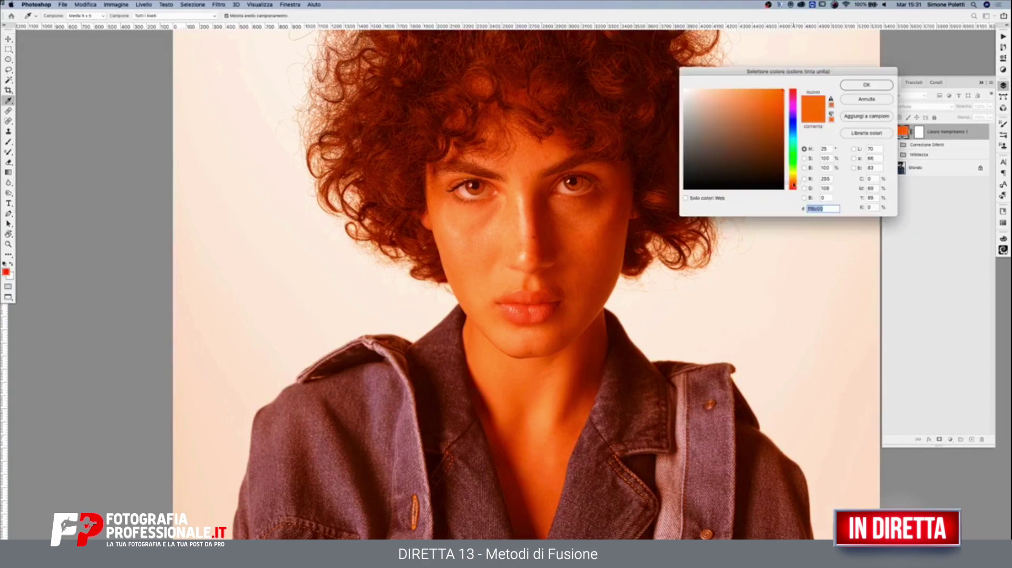
pyautogui.moveTo(793, 186); pyautogui.dragTo(788, 198)
pyautogui.click(866, 84)
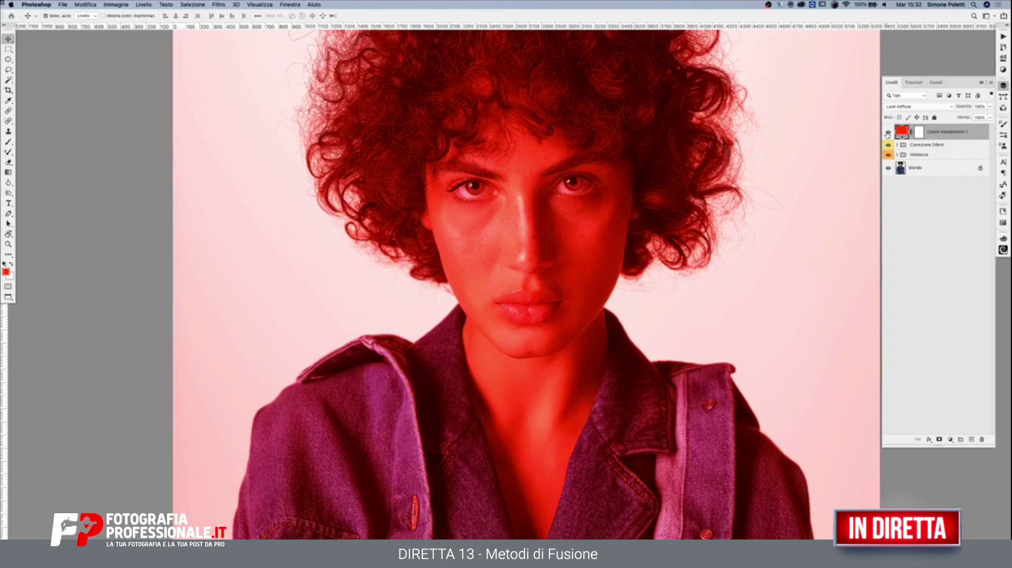
pyautogui.click(887, 133)
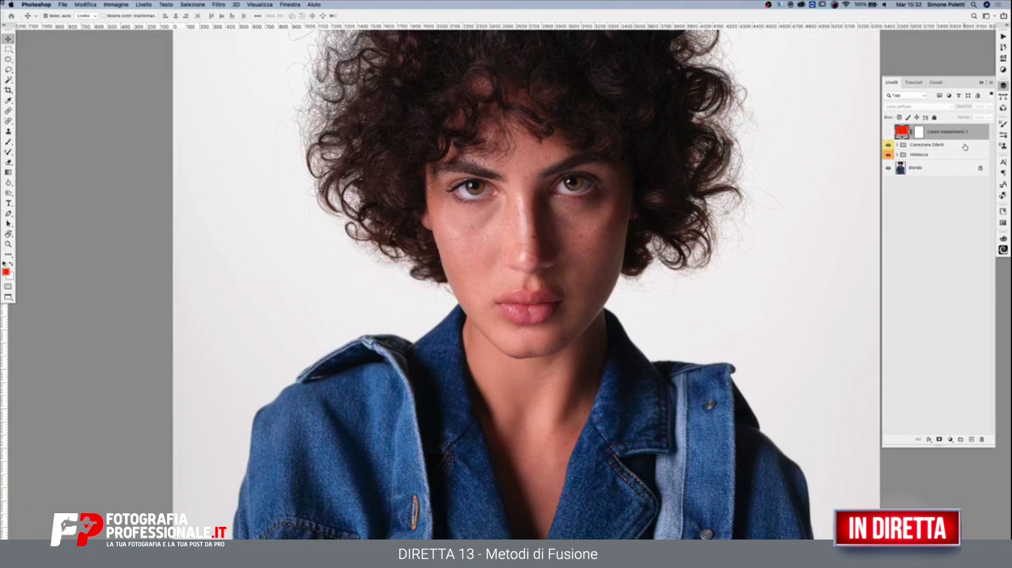
# Step: With Correzione Difetti selected, stamp the visible layers into a new Livello 1, retrying once
pyautogui.click(964, 145)
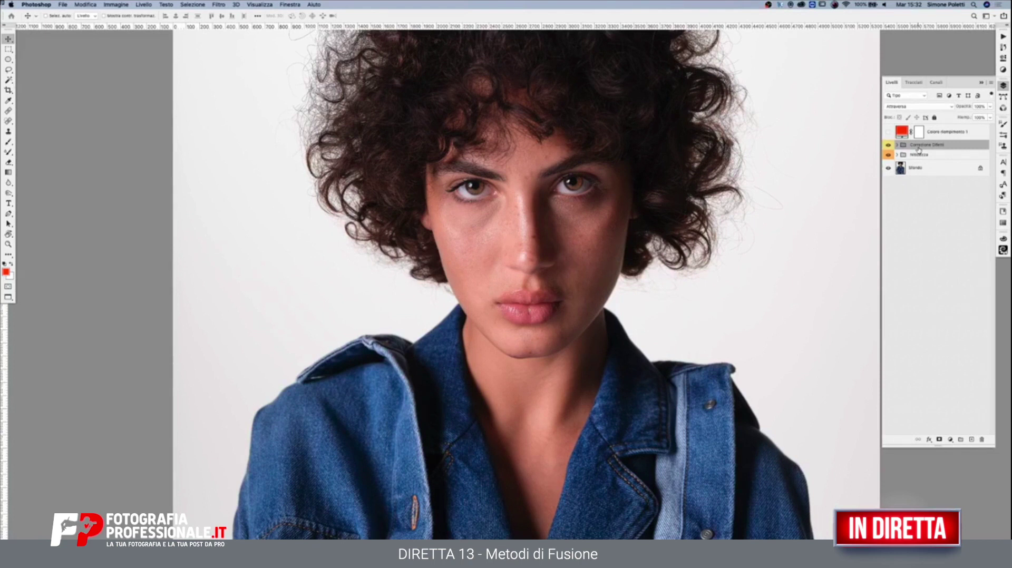
pyautogui.hotkey('ctrl', 'alt', 'shift', 'e')
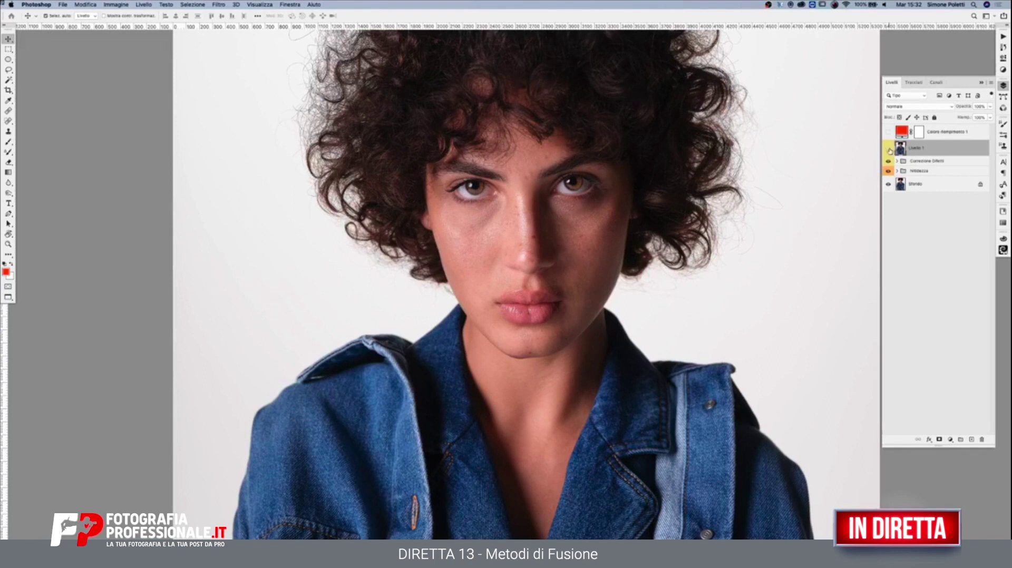
pyautogui.click(888, 149)
pyautogui.press('Delete')
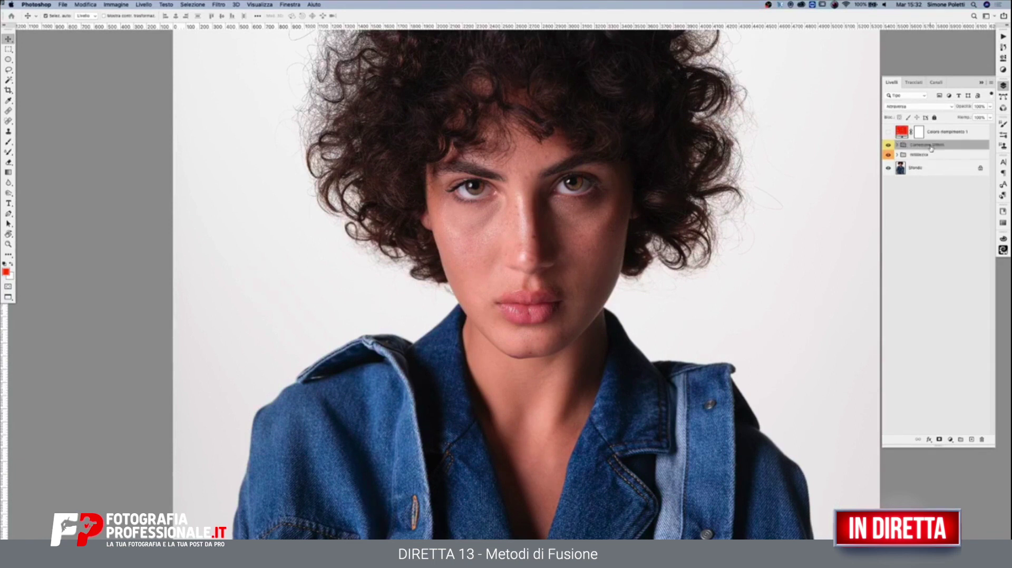
pyautogui.click(978, 107)
pyautogui.hotkey('ctrl', 'alt', 'shift', 'e')
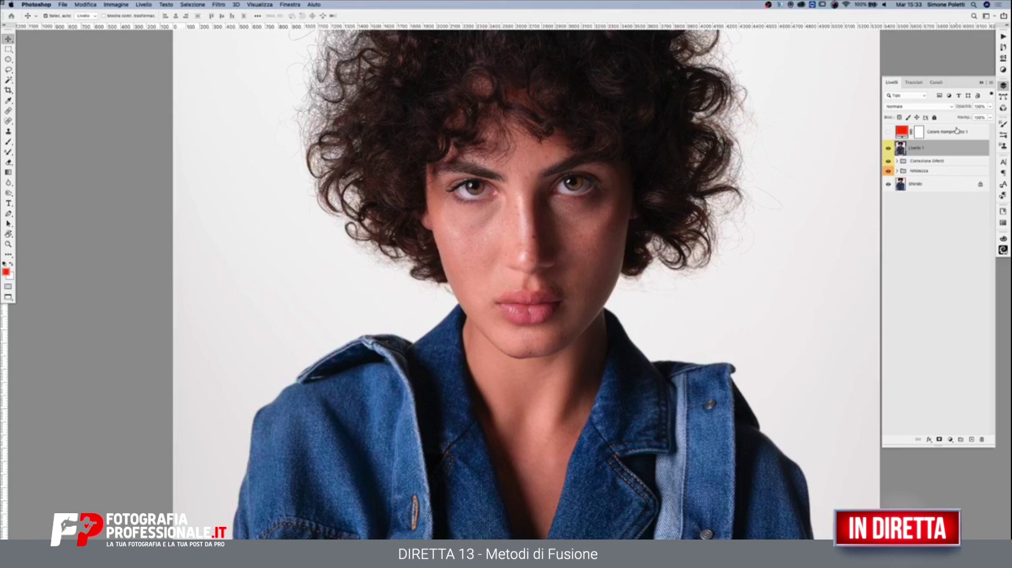
pyautogui.click(951, 107)
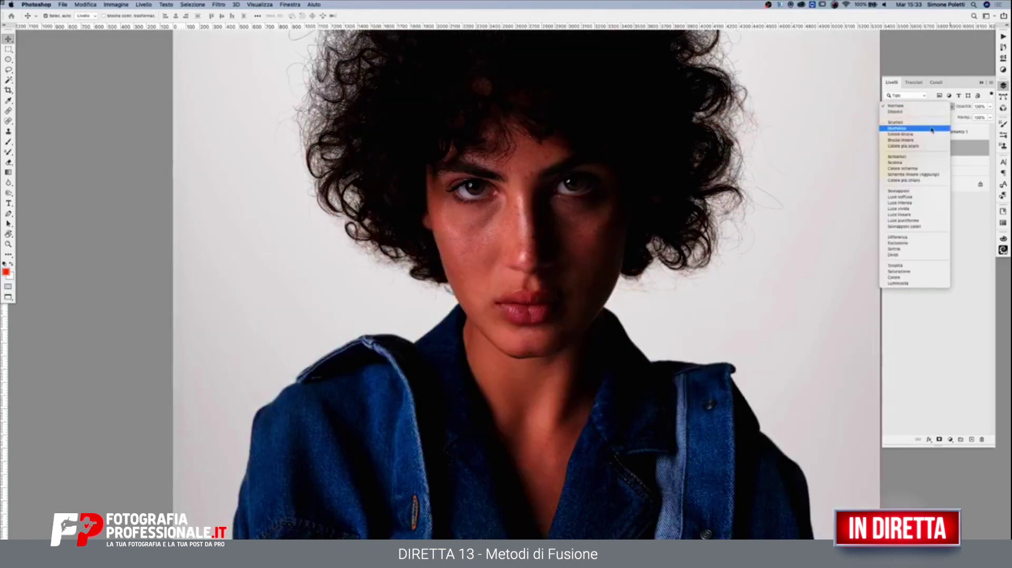
# Step: Try Livello 1 in Moltiplica at about 58% opacity, then switch to Sovrapponi and toggle visibility
pyautogui.click(932, 129)
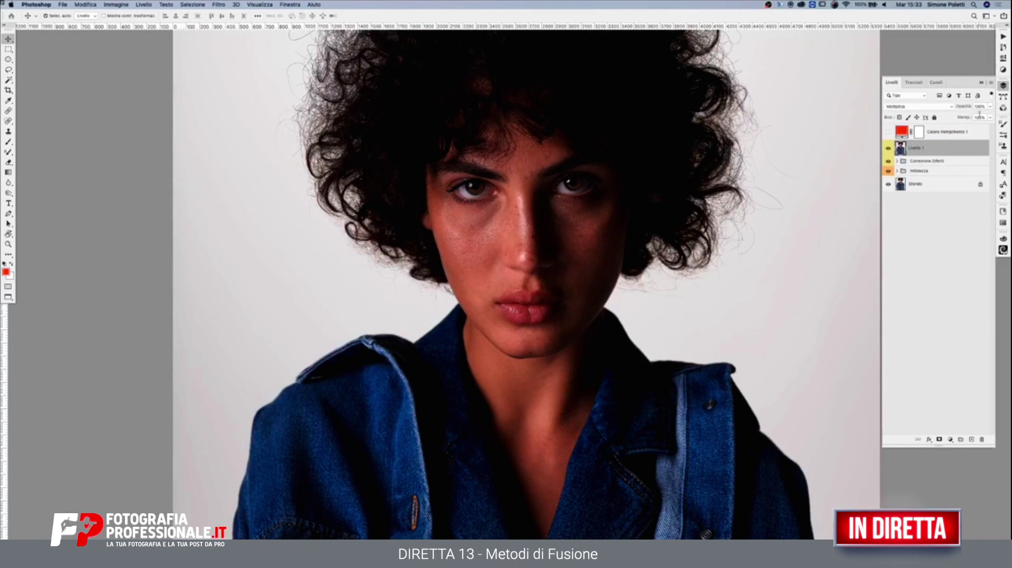
pyautogui.moveTo(990, 106); pyautogui.dragTo(971, 119)
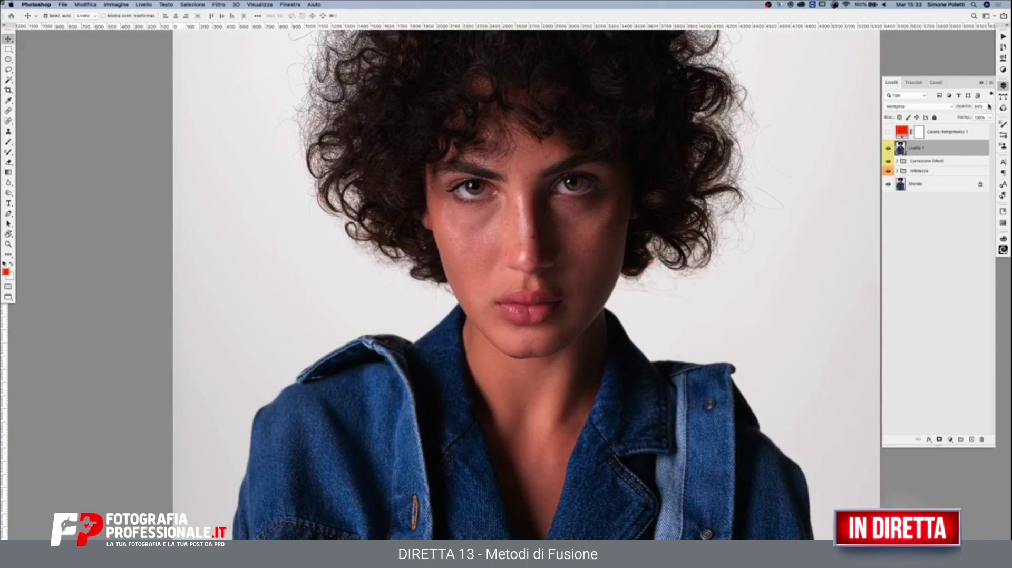
pyautogui.click(920, 106)
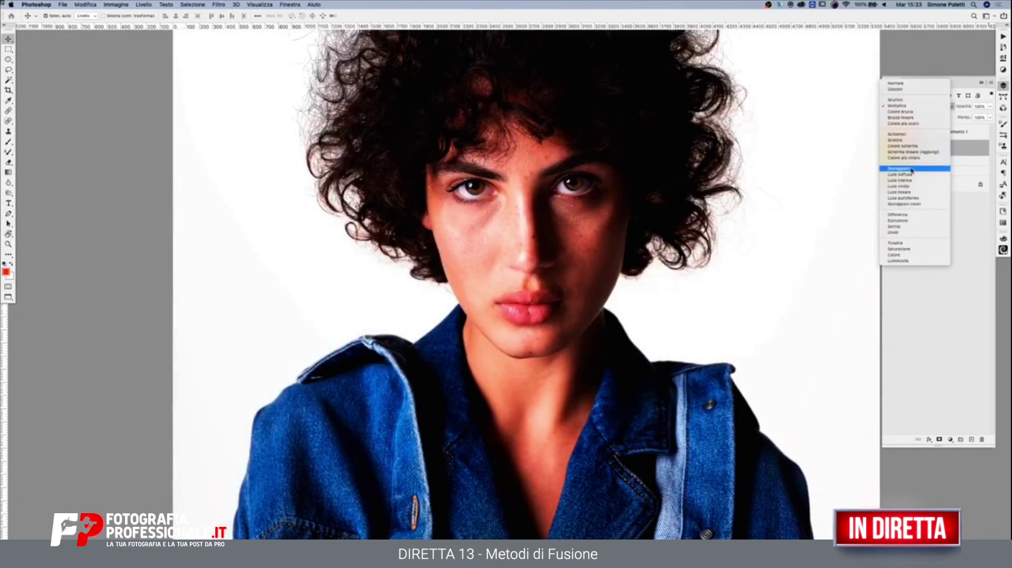
pyautogui.click(911, 169)
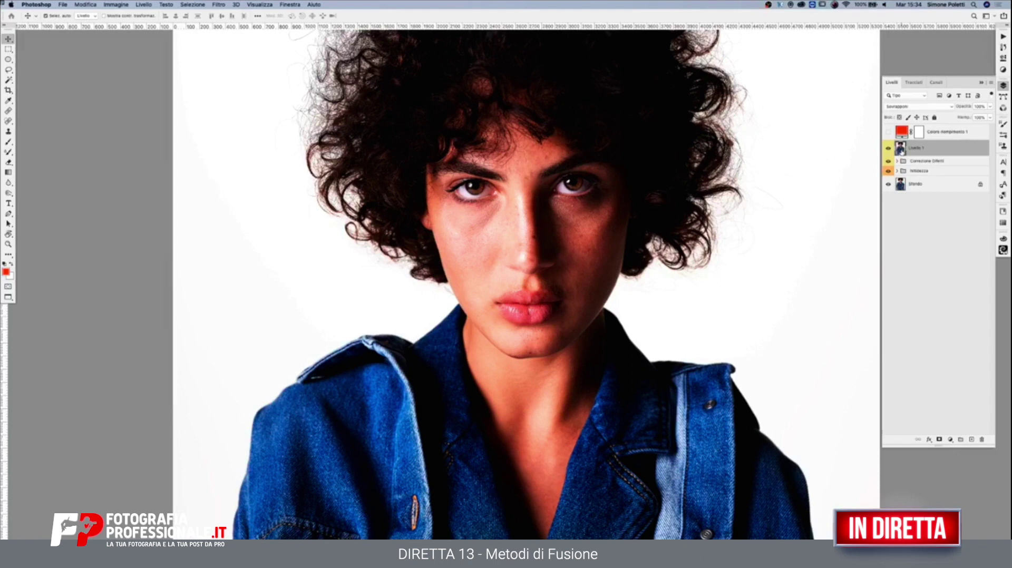
pyautogui.click(889, 148)
pyautogui.click(888, 148)
# Step: Compare Livello 1's Sovrapponi blend at 40% and 100% opacity, then return it to Normale
pyautogui.click(990, 109)
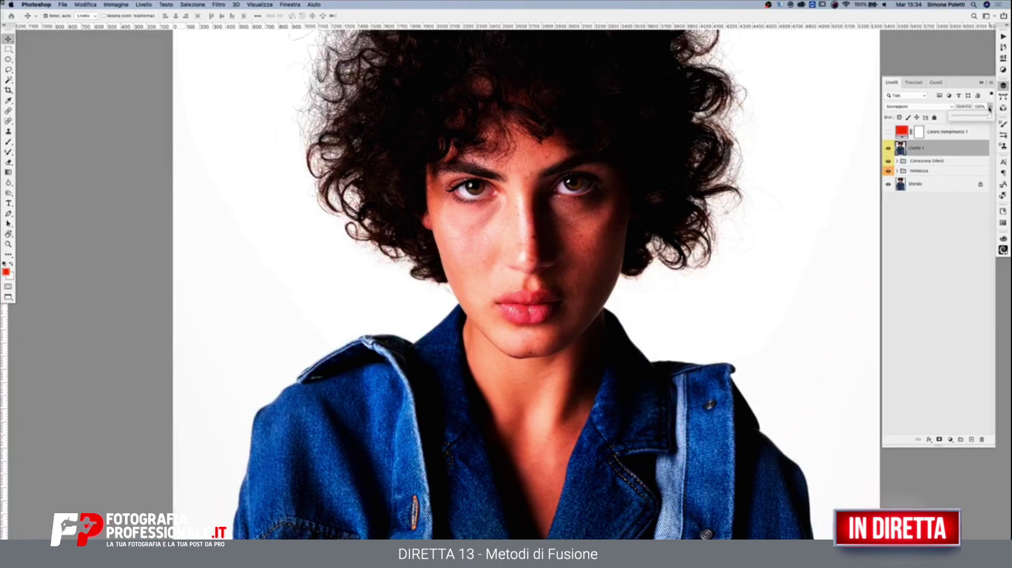
pyautogui.moveTo(989, 115); pyautogui.dragTo(967, 115)
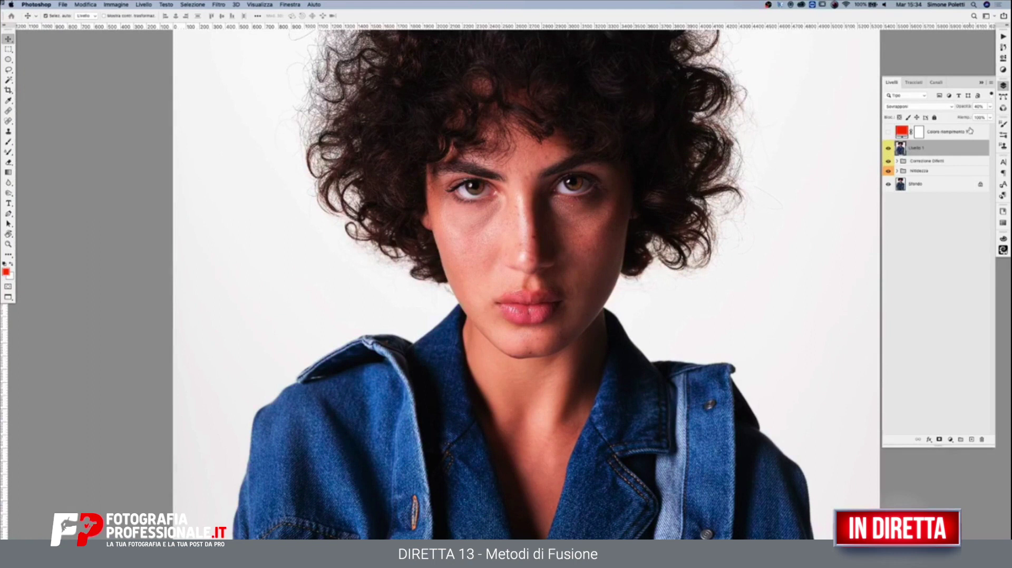
pyautogui.hotkey('ctrl', 'z')
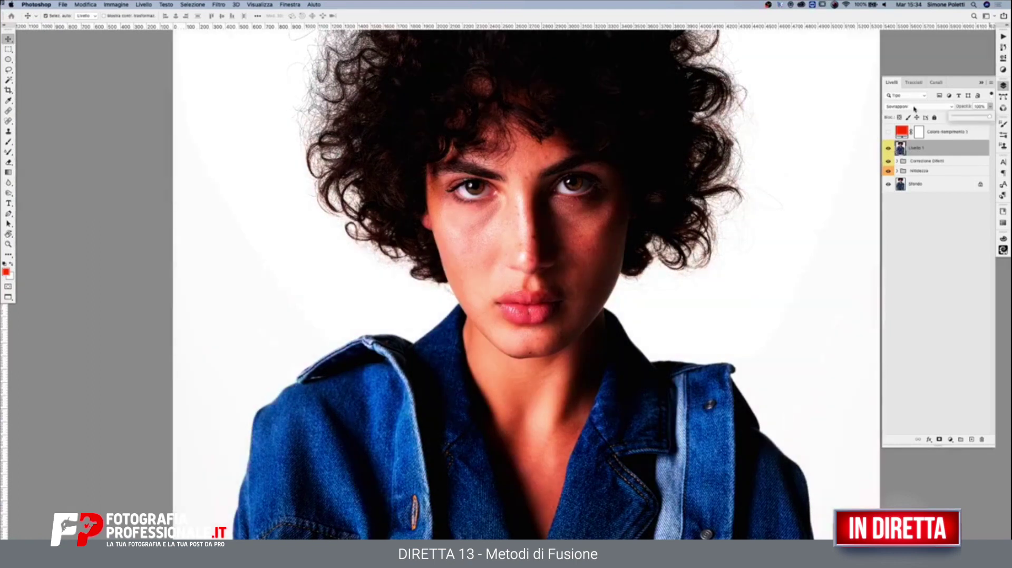
pyautogui.click(918, 106)
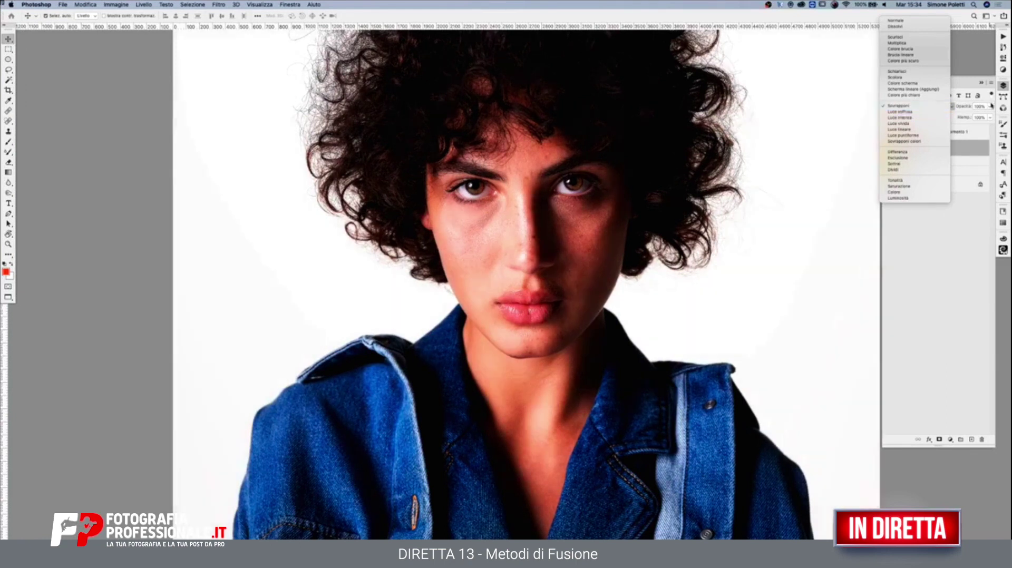
pyautogui.click(901, 106)
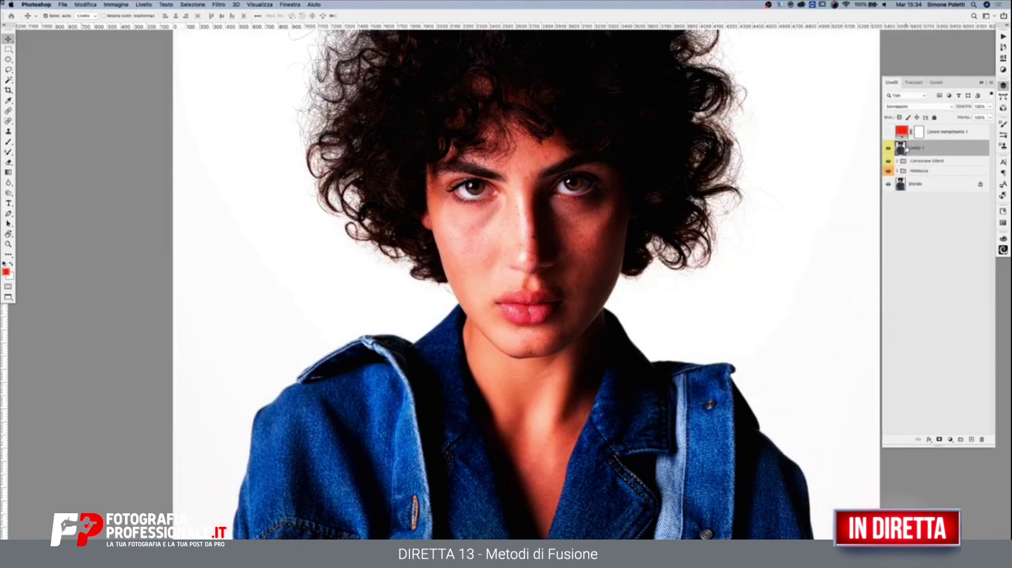
pyautogui.click(947, 105)
pyautogui.click(906, 21)
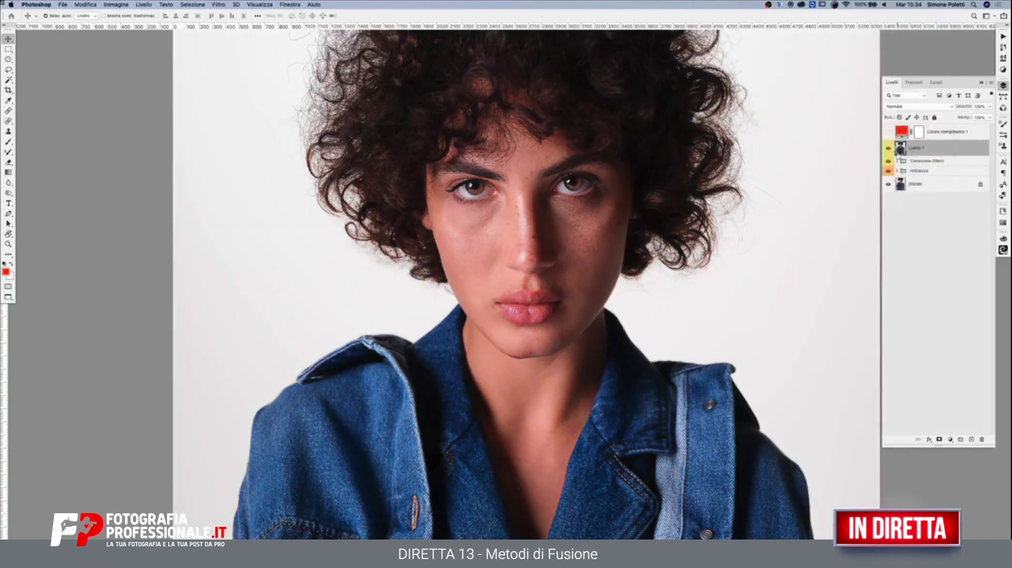
pyautogui.click(911, 107)
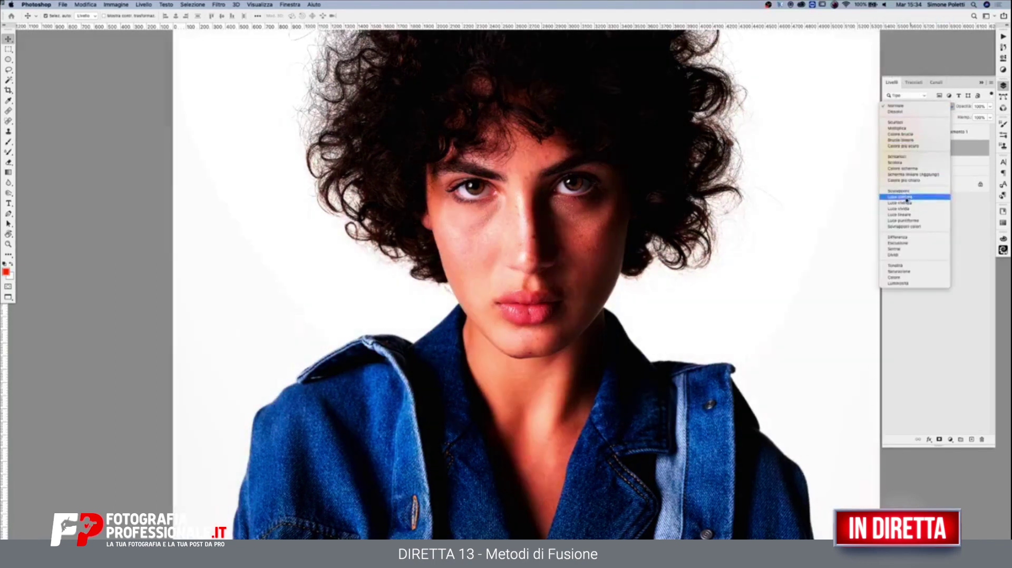
# Step: Apply Luce soffusa to Livello 1, compare against Normale, then reapply Luce soffusa
pyautogui.press('Return')
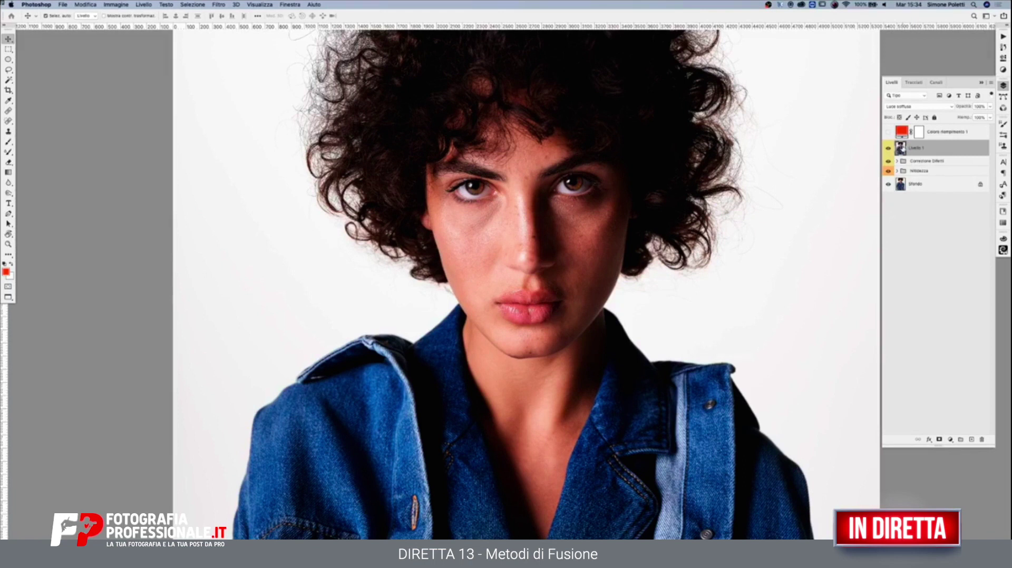
pyautogui.press('ctrl')
pyautogui.click(918, 107)
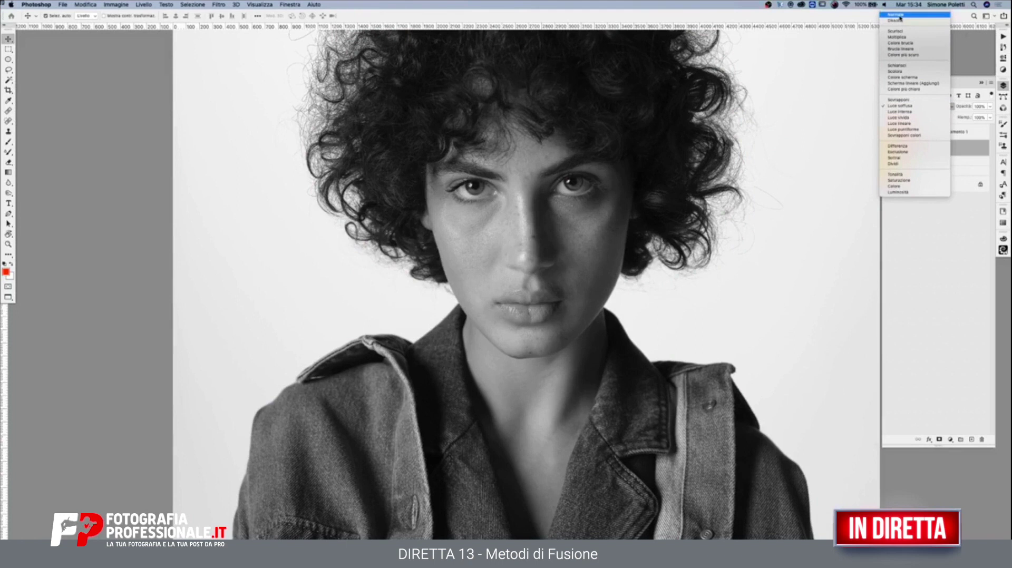
pyautogui.click(899, 16)
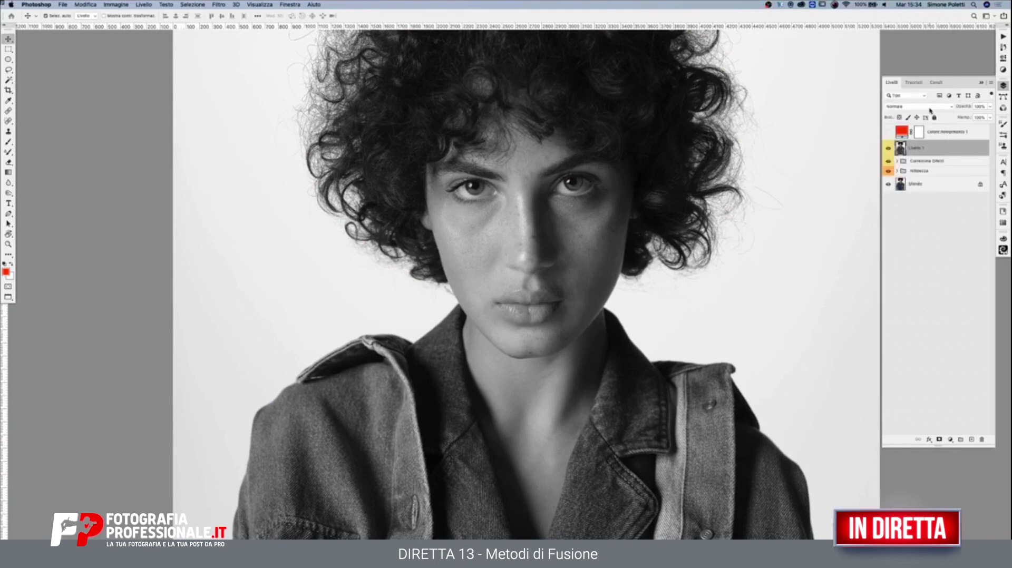
pyautogui.click(930, 108)
pyautogui.click(904, 198)
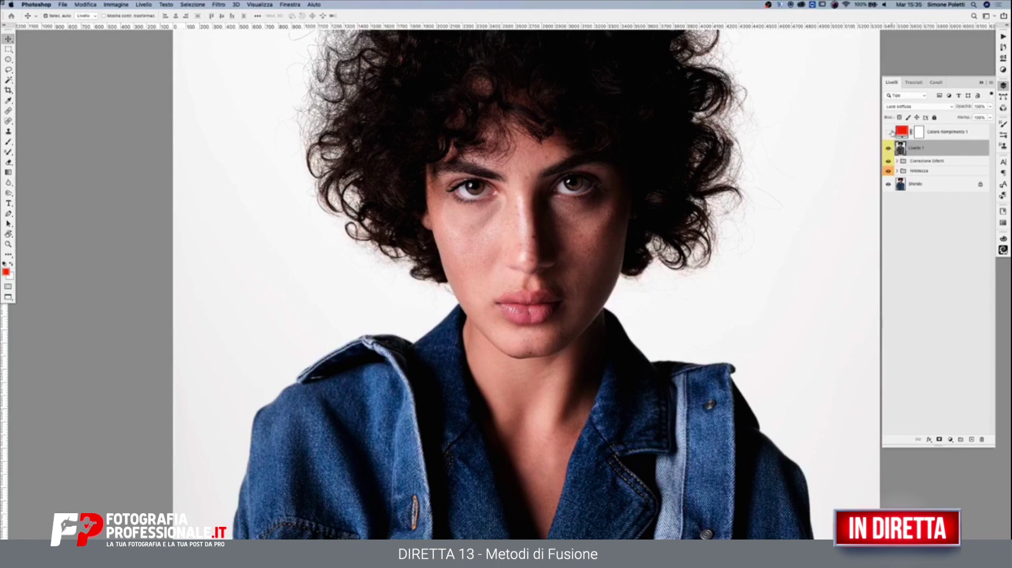
# Step: Show the red fill layer and set the foreground colour to cyan
pyautogui.click(891, 132)
pyautogui.doubleClick(901, 131)
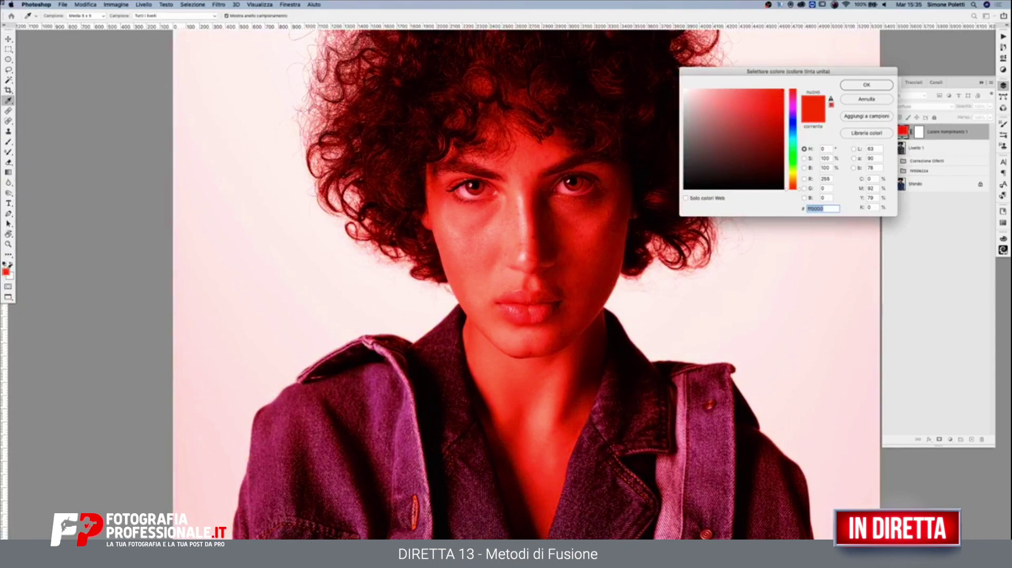
pyautogui.click(859, 101)
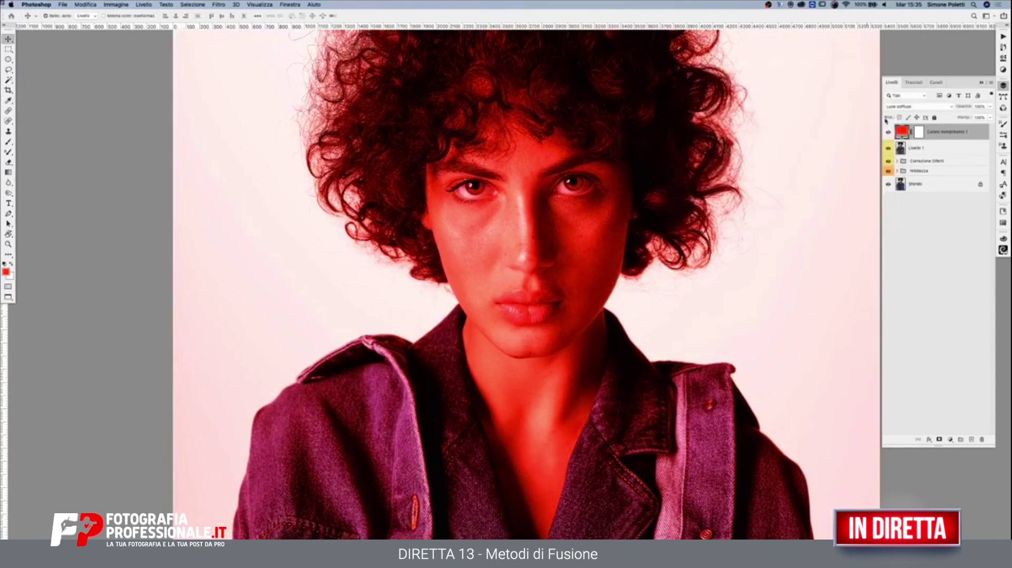
pyautogui.click(5, 270)
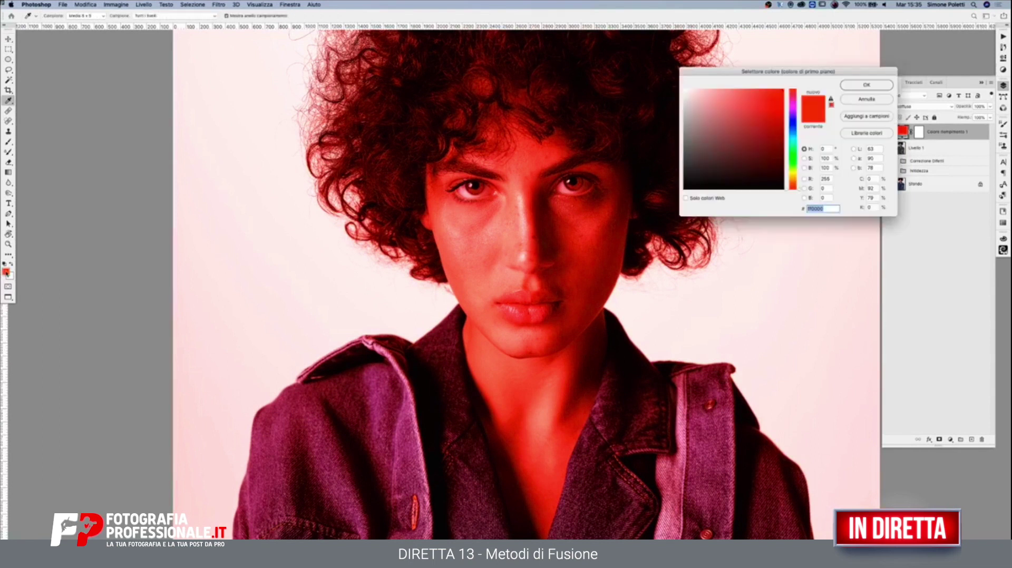
pyautogui.click(789, 139)
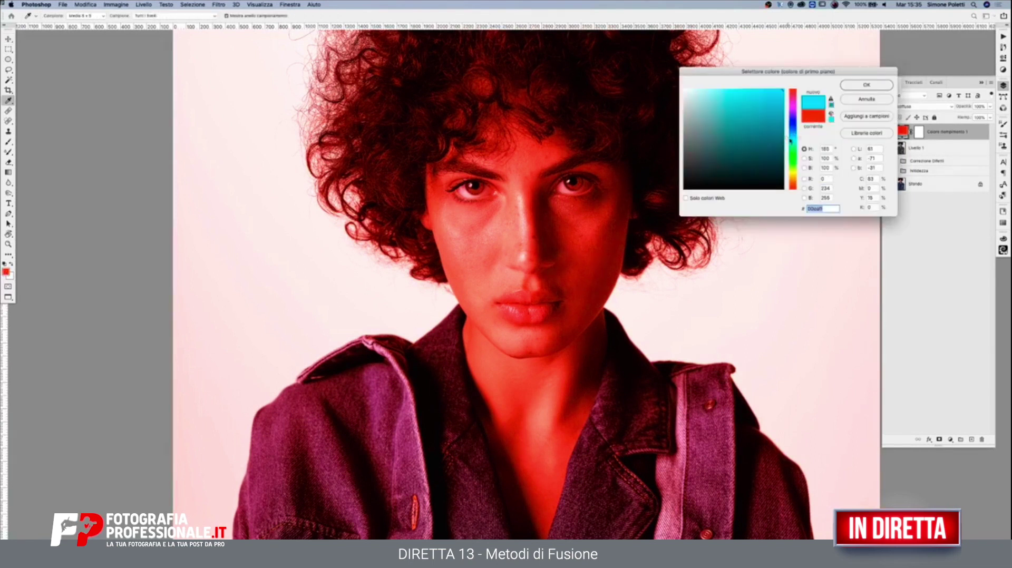
pyautogui.click(864, 85)
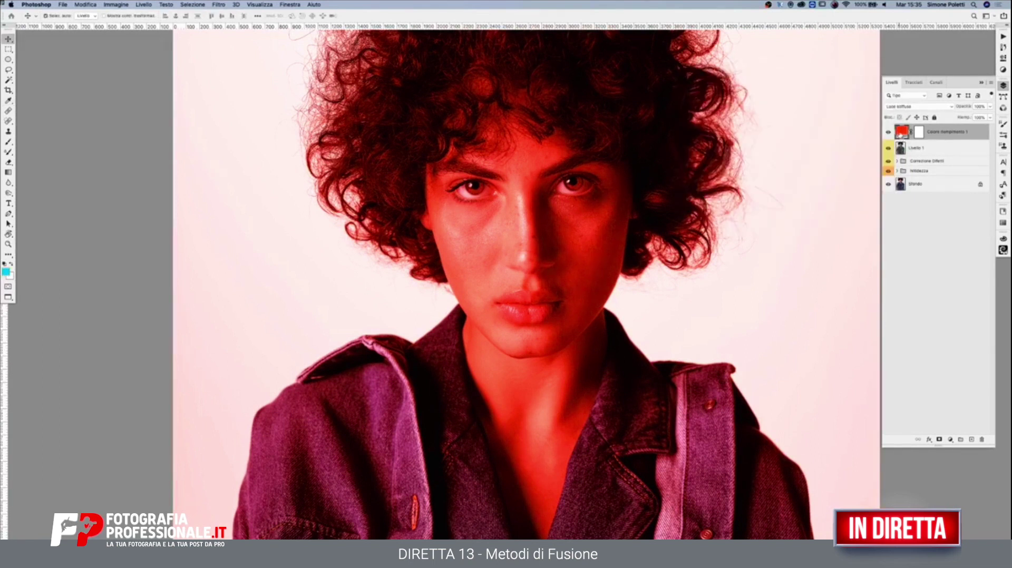
# Step: Recolour the fill layer cyan from the foreground swatch, hide it, and select Livello 1
pyautogui.doubleClick(901, 132)
pyautogui.click(6, 271)
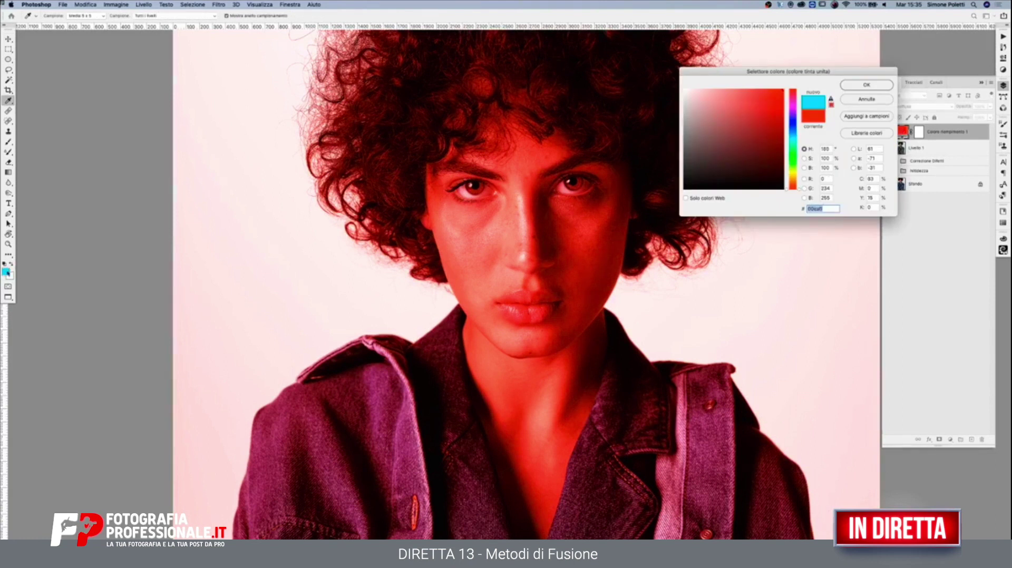
pyautogui.click(848, 84)
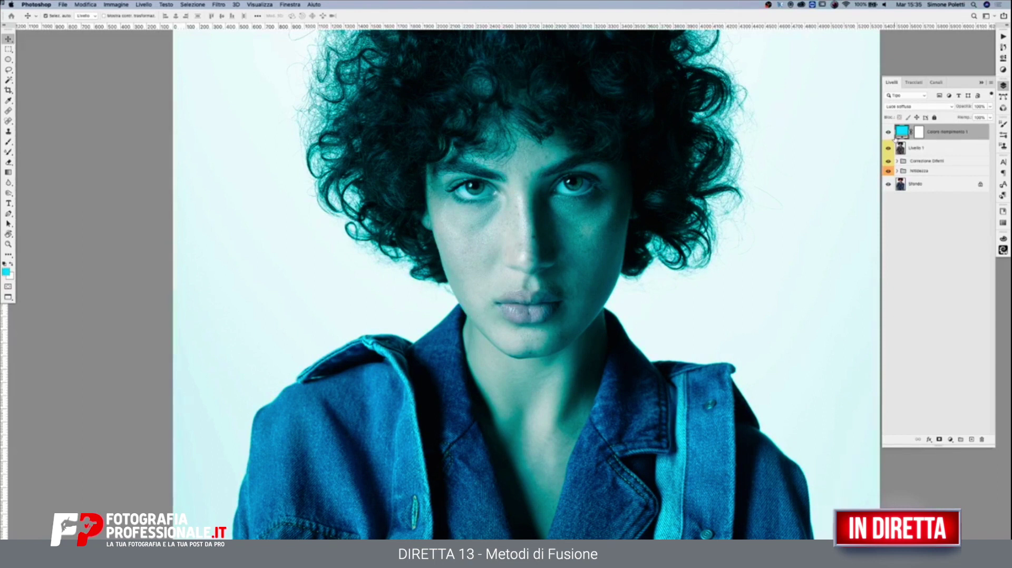
pyautogui.click(888, 132)
pyautogui.click(904, 148)
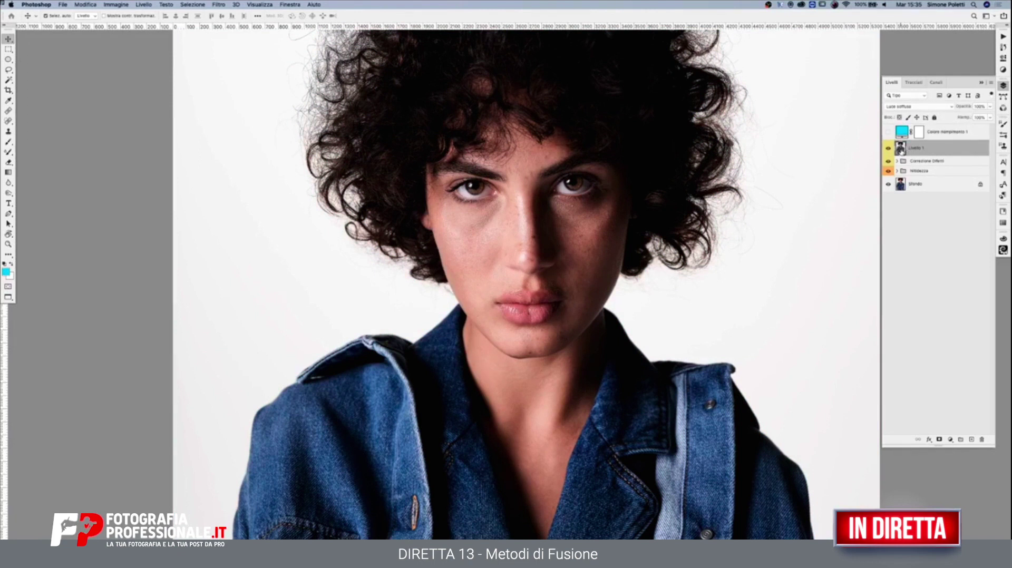
# Step: Switch Livello 1 to Normale, then back to Luce soffusa
pyautogui.click(913, 106)
pyautogui.click(905, 16)
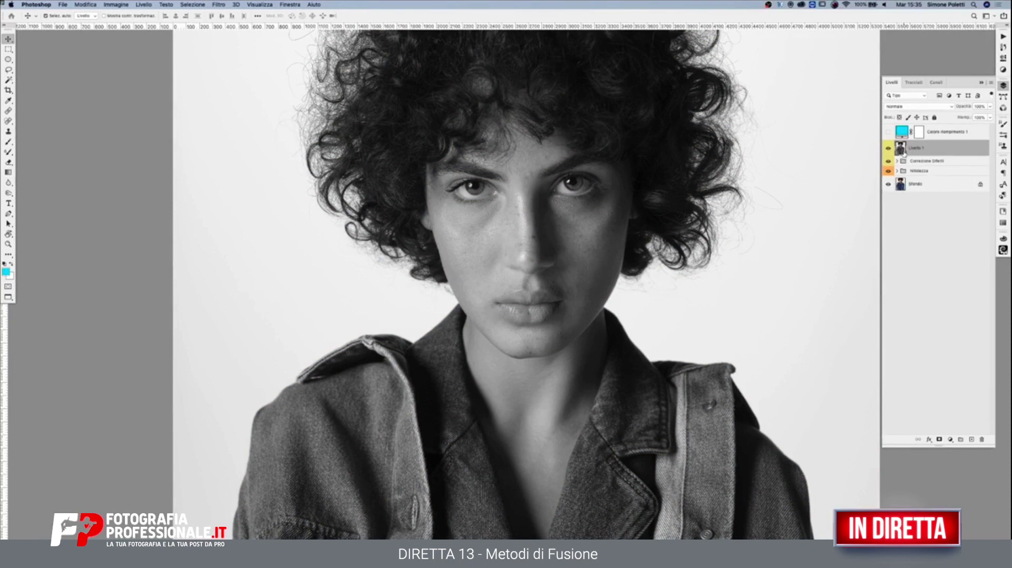
pyautogui.click(914, 107)
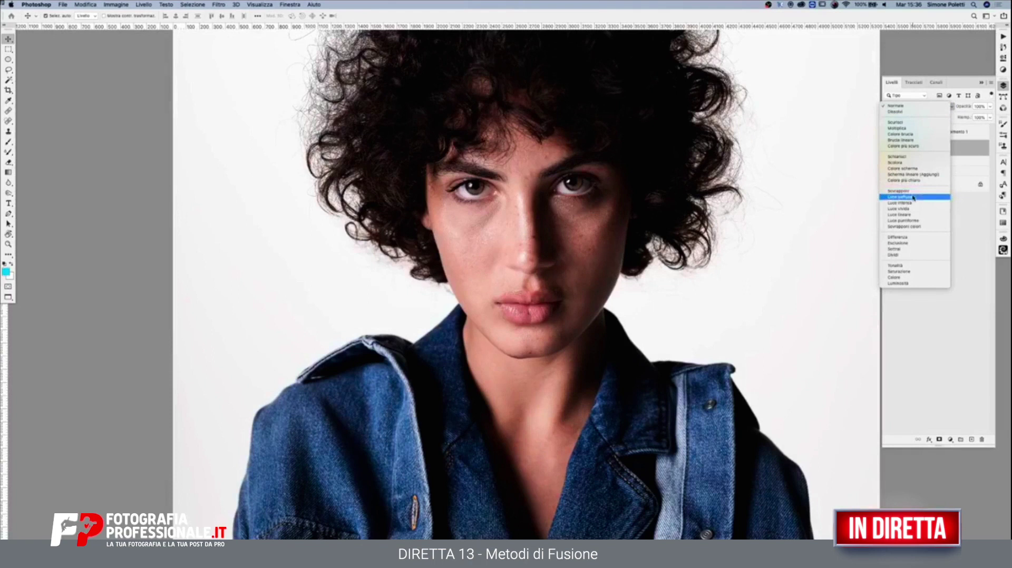
pyautogui.click(900, 197)
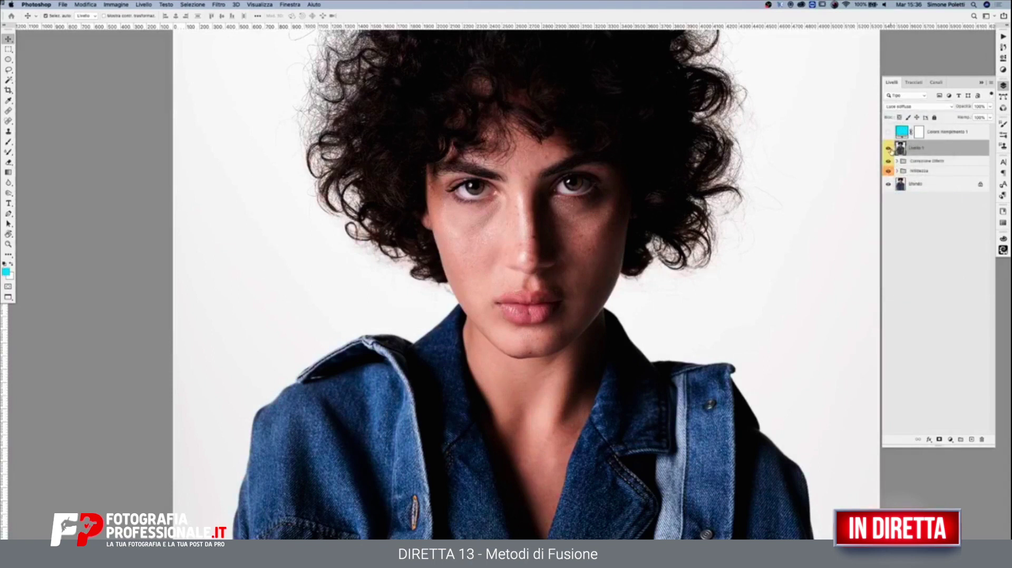
# Step: Replace Livello 1 with a desaturated stamped copy of the visible image blended in Luce soffusa
pyautogui.press('Delete')
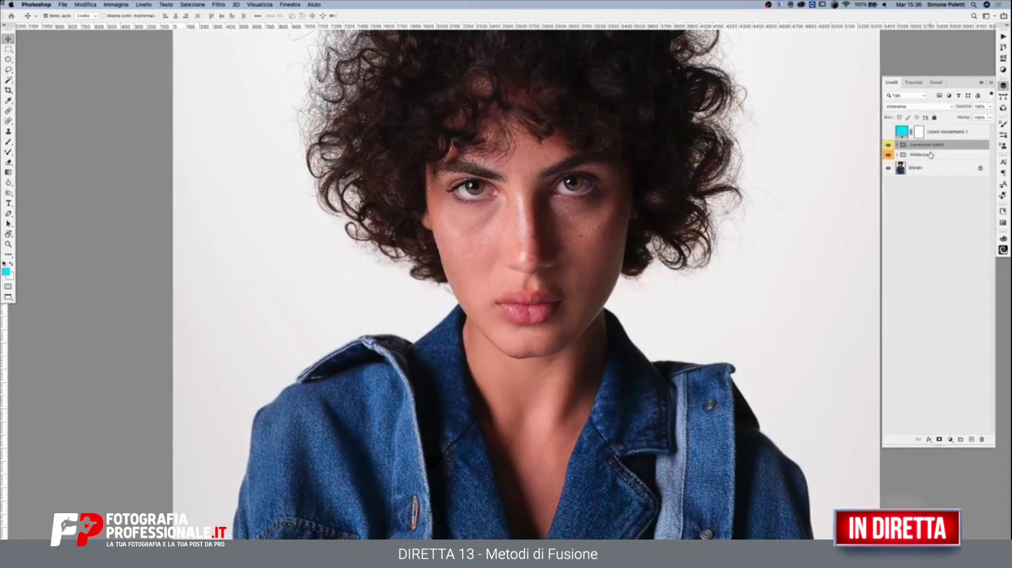
pyautogui.hotkey('ctrl', 'alt', 'shift', 'e')
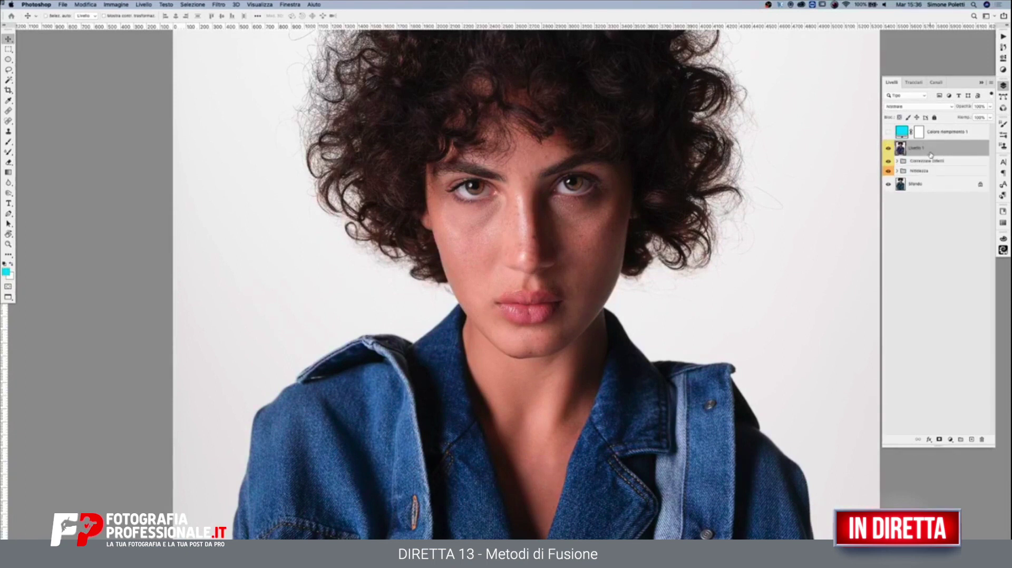
pyautogui.hotkey('ctrl', 'shift', 'u')
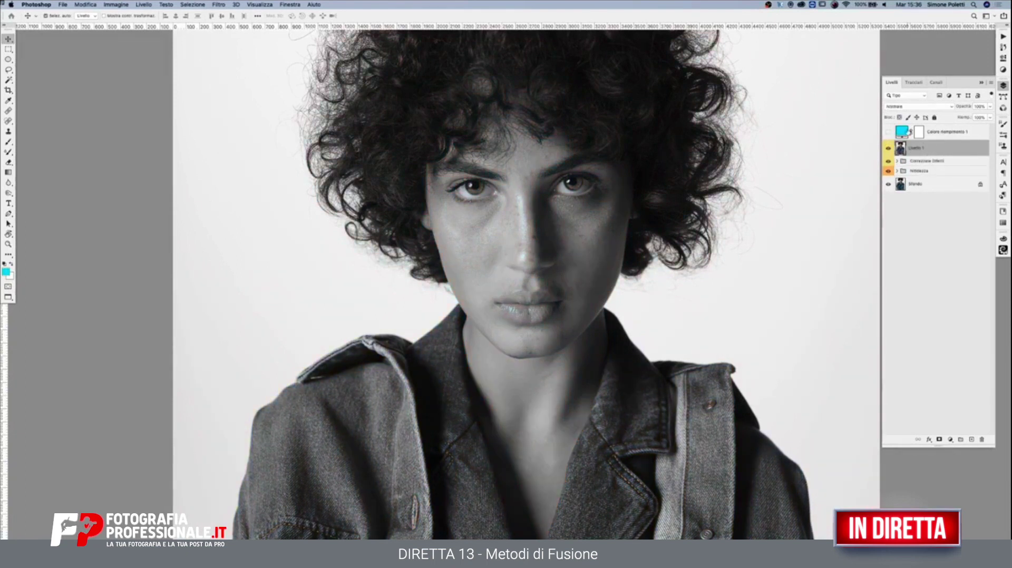
pyautogui.click(919, 107)
pyautogui.click(907, 222)
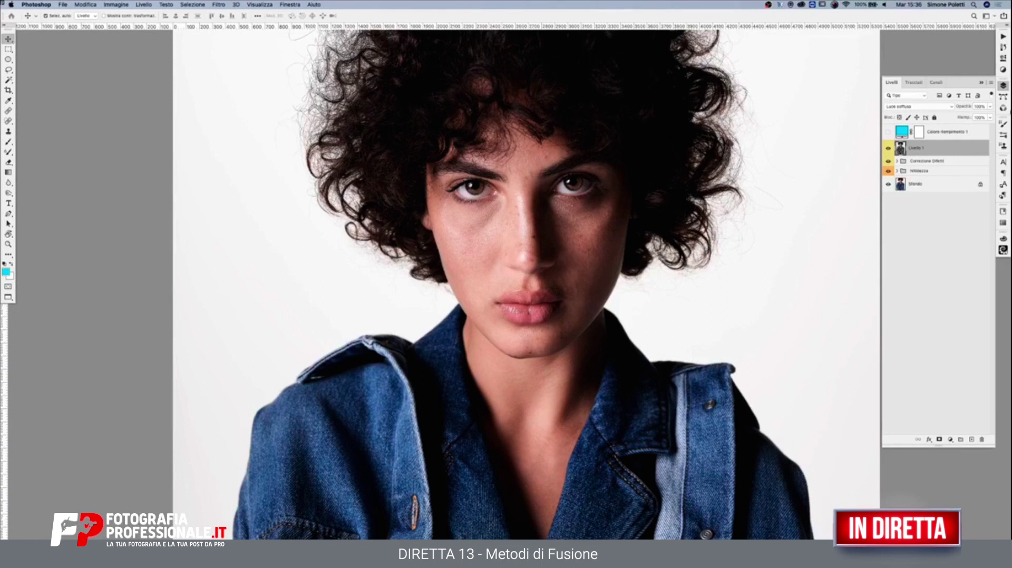
# Step: Delete that layer and redo it: a new desaturated stamped copy set to Luce soffusa
pyautogui.press('Delete')
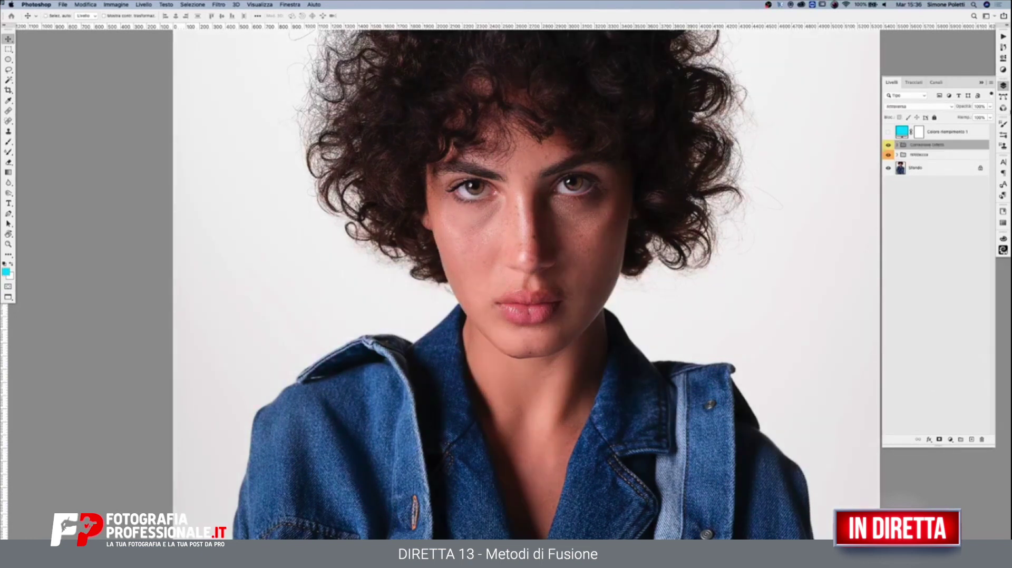
pyautogui.hotkey('ctrl', 'alt', 'shift', 'e')
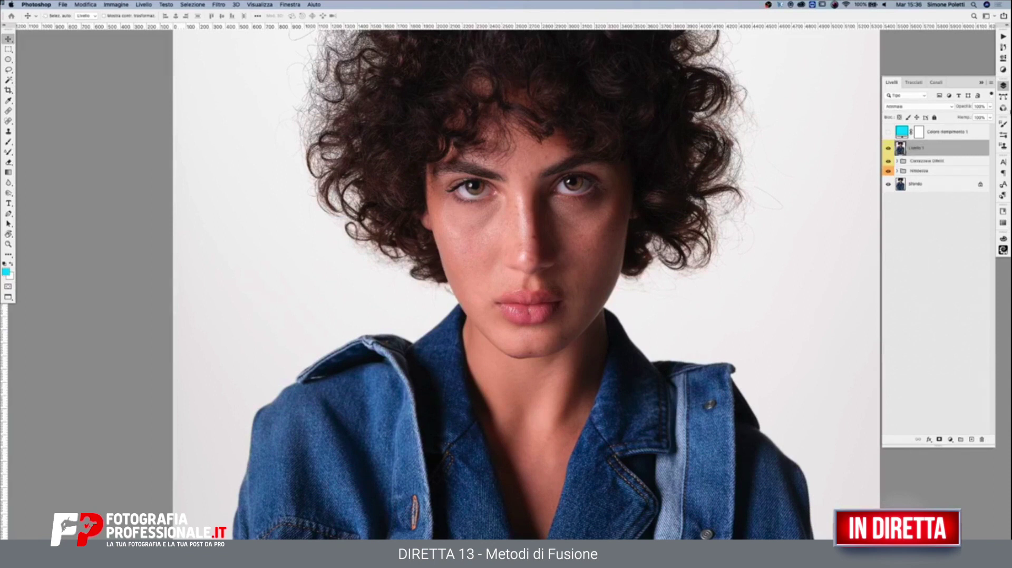
pyautogui.hotkey('ctrl', 'shift', 'u')
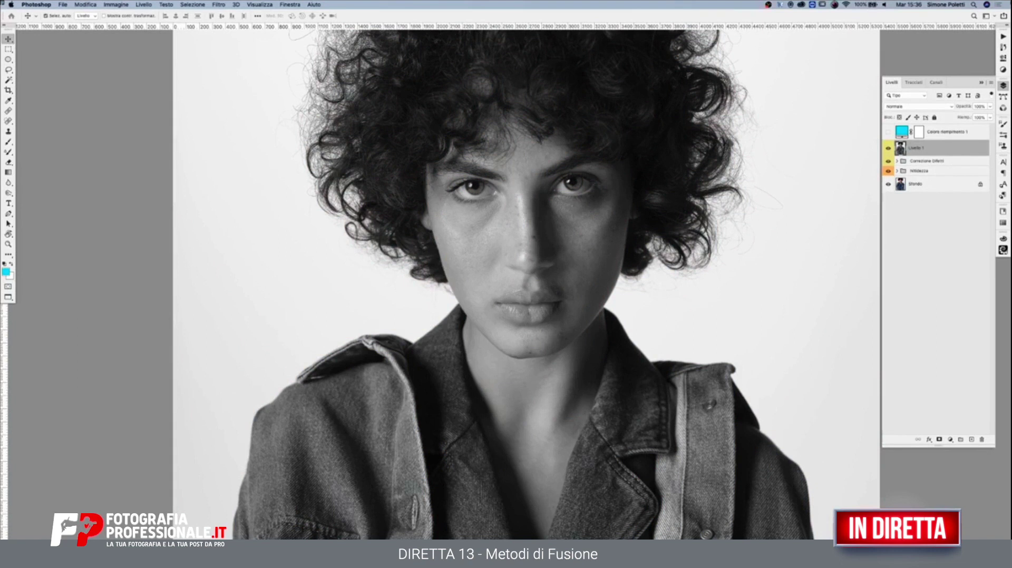
pyautogui.click(906, 108)
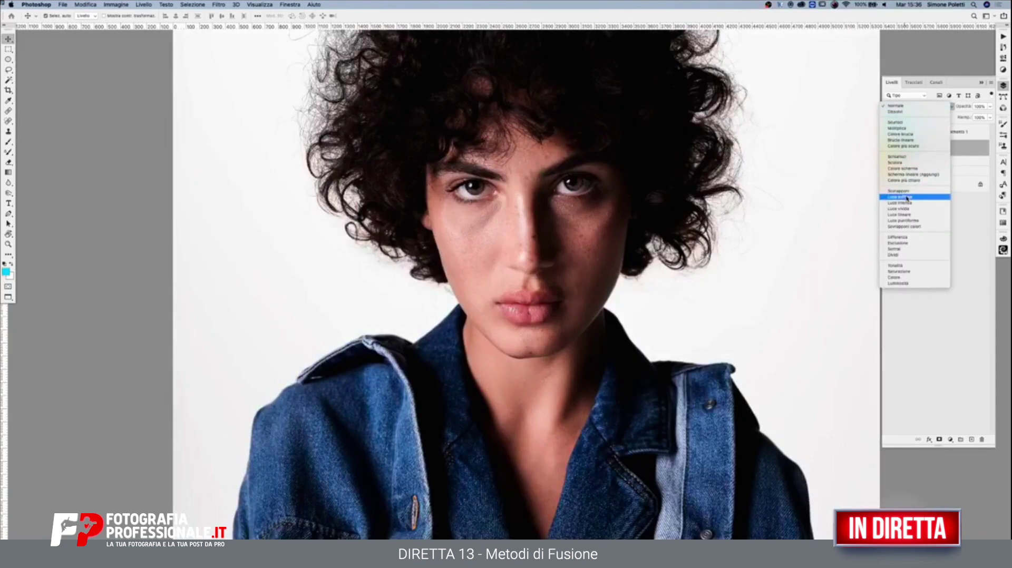
pyautogui.click(908, 198)
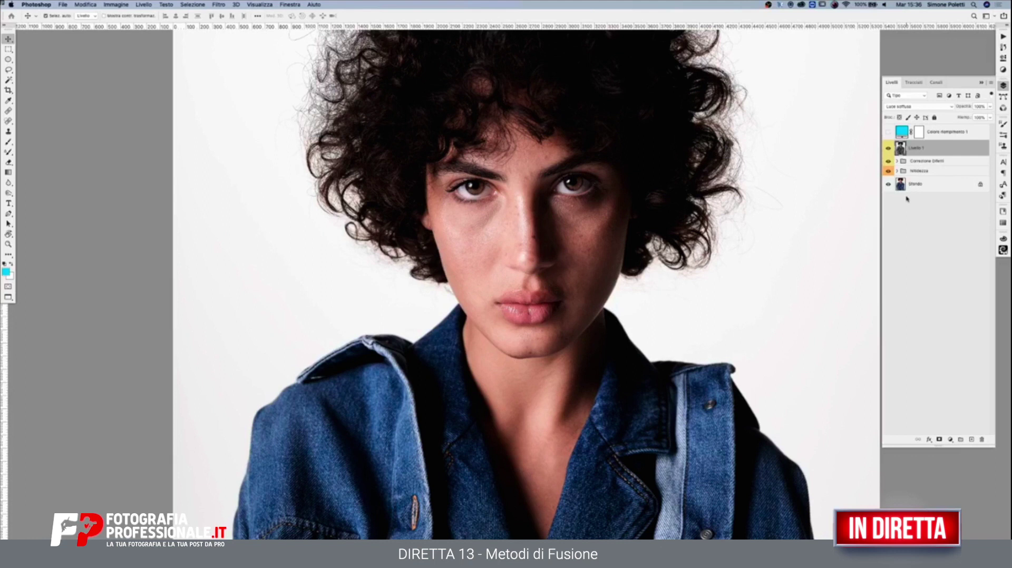
pyautogui.click(909, 107)
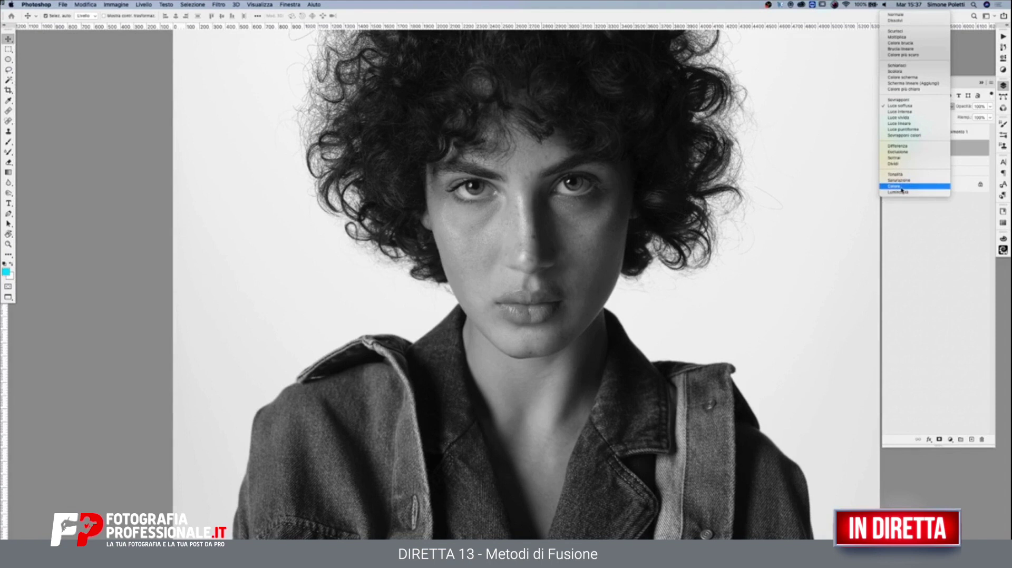
# Step: Try Livello 1 in Colore, then in Moltiplica at about 25% opacity
pyautogui.click(901, 187)
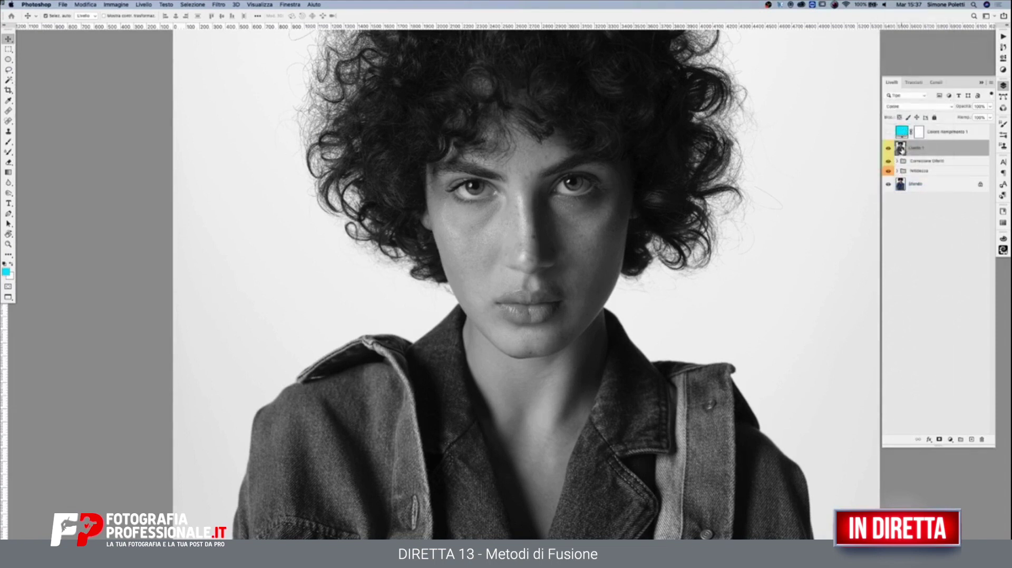
pyautogui.click(925, 107)
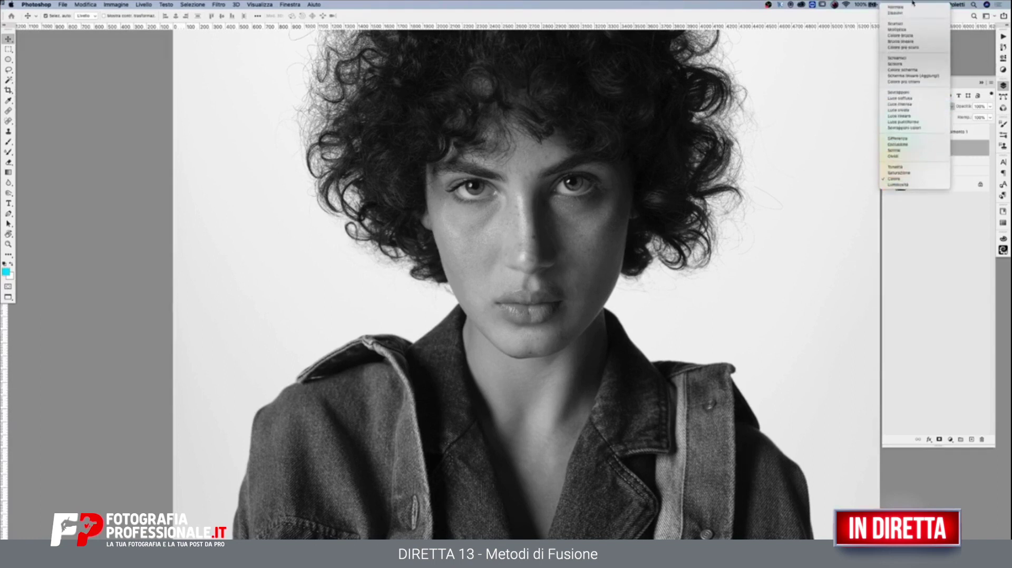
pyautogui.click(896, 30)
pyautogui.click(990, 106)
pyautogui.moveTo(989, 115); pyautogui.dragTo(966, 118)
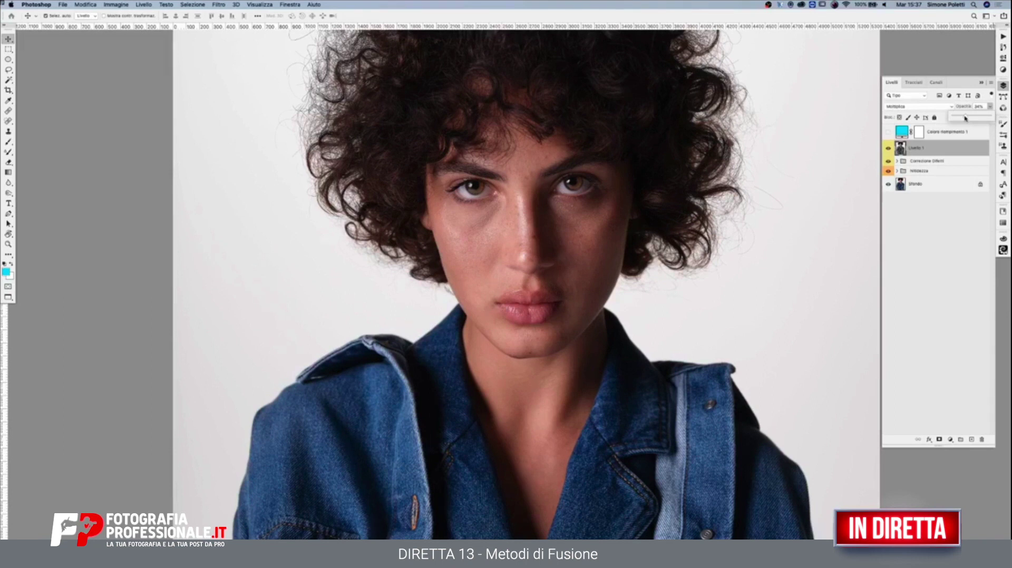
pyautogui.moveTo(965, 118); pyautogui.dragTo(962, 119)
pyautogui.click(890, 114)
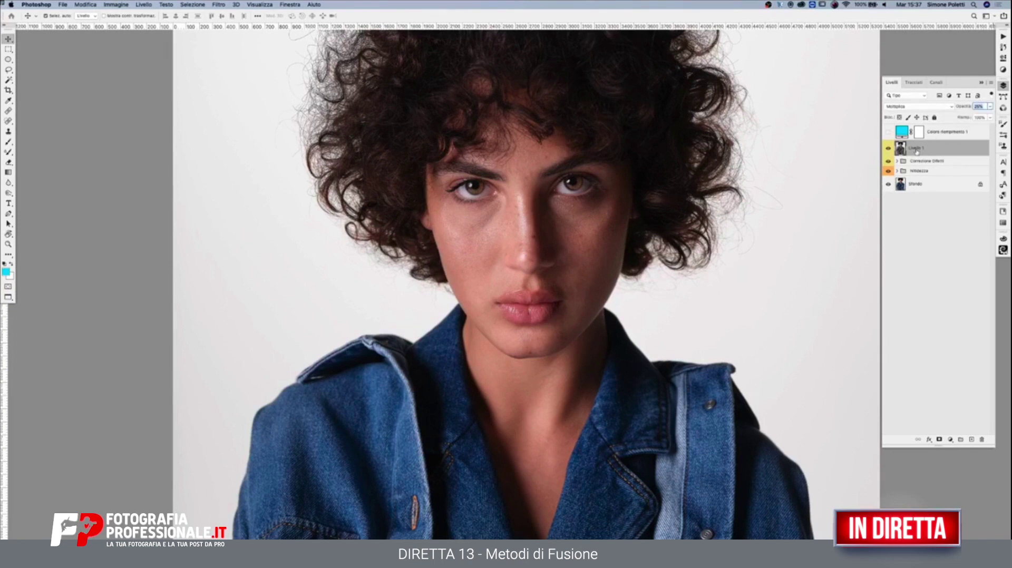
# Step: Switch Livello 1 to Luce soffusa and raise its opacity
pyautogui.click(990, 107)
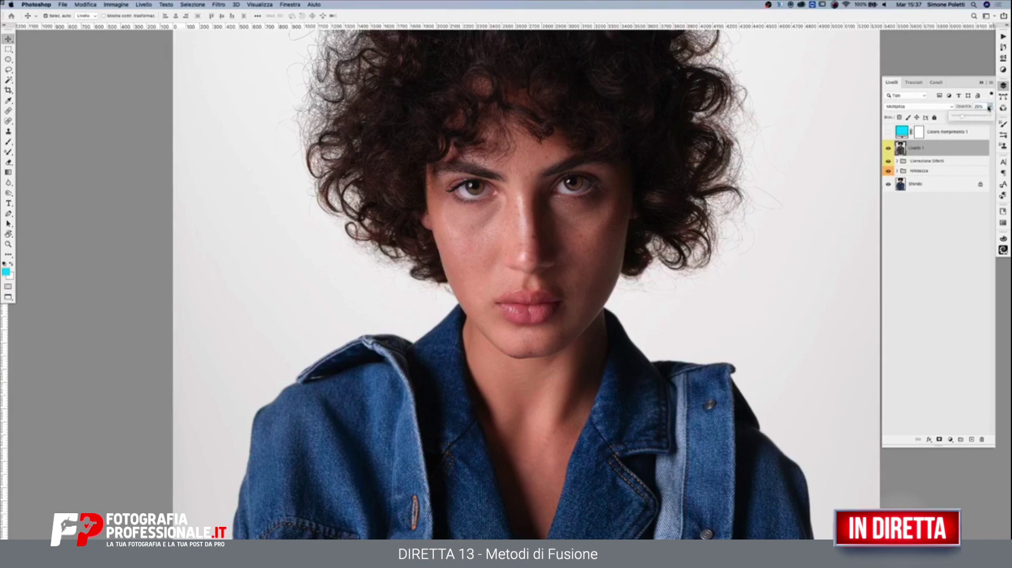
pyautogui.click(938, 107)
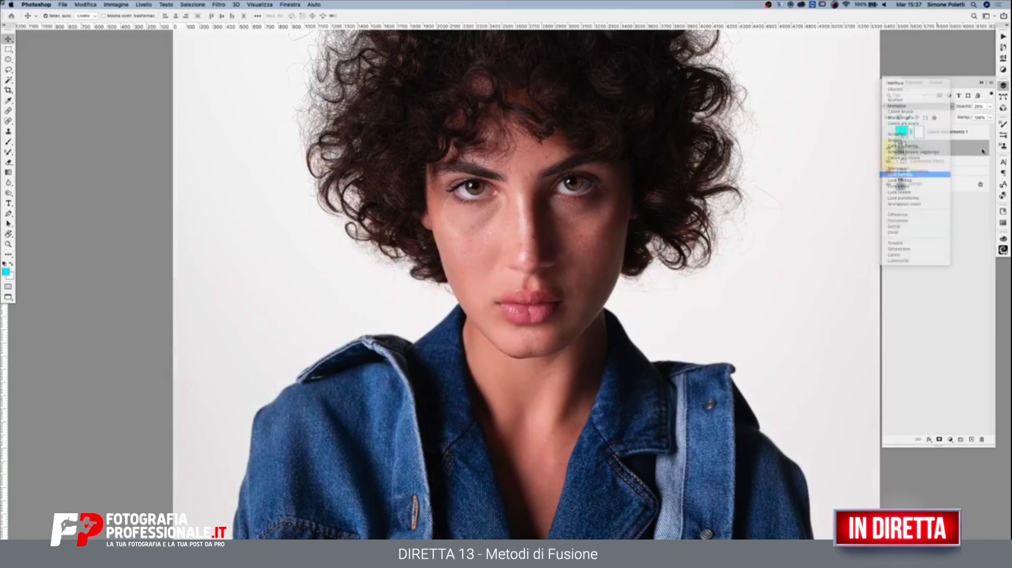
pyautogui.click(990, 107)
pyautogui.moveTo(984, 118); pyautogui.dragTo(978, 118)
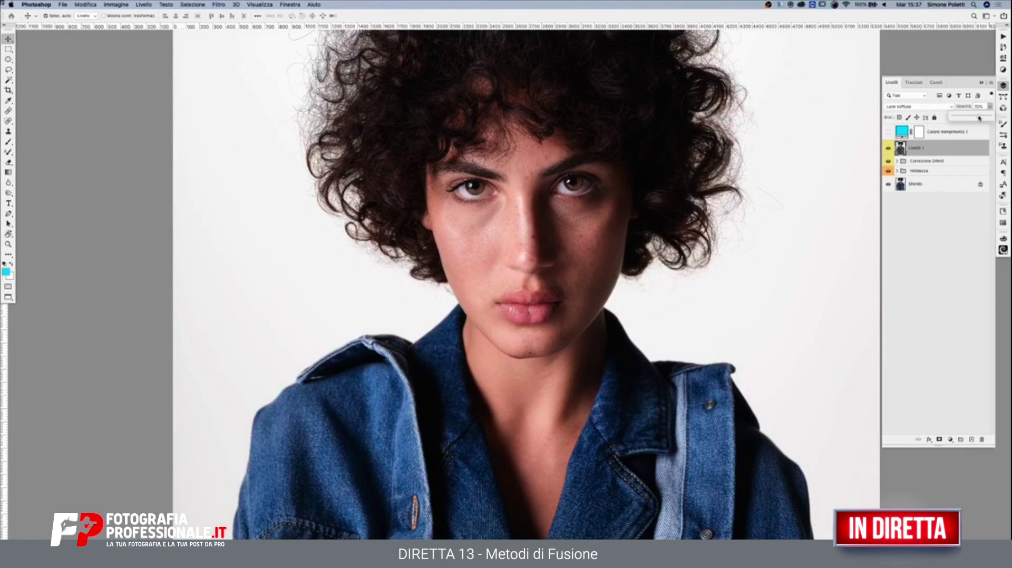
# Step: Keep Livello 1 at 70% opacity, compare it on and off, and label it green (Verde)
pyautogui.click(954, 147)
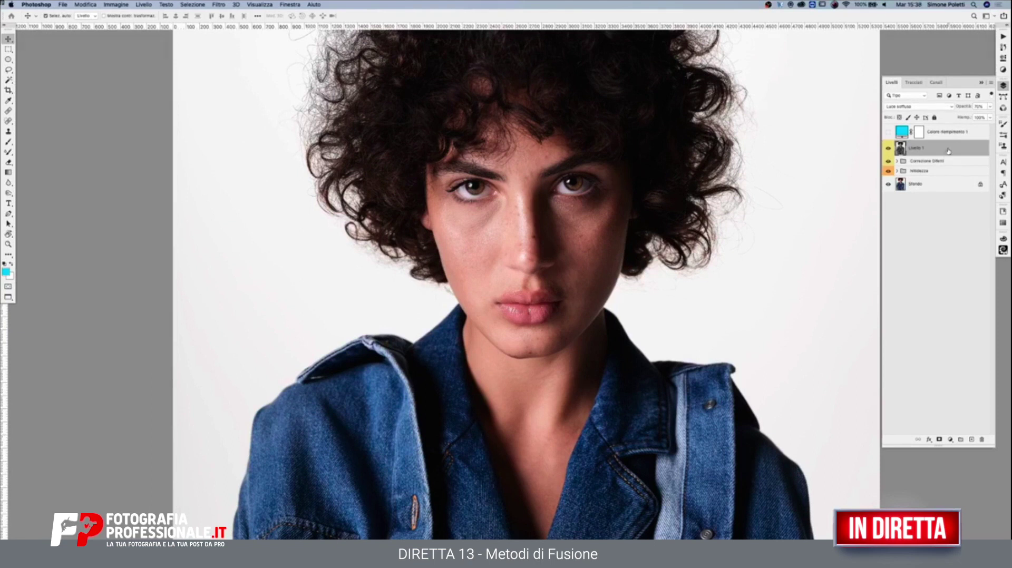
pyautogui.click(888, 148)
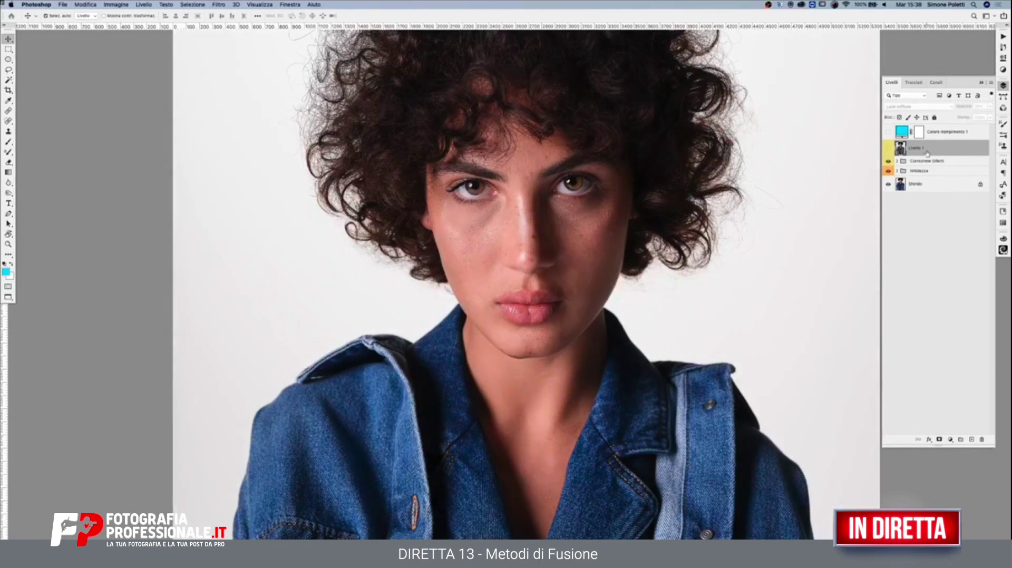
pyautogui.click(888, 150)
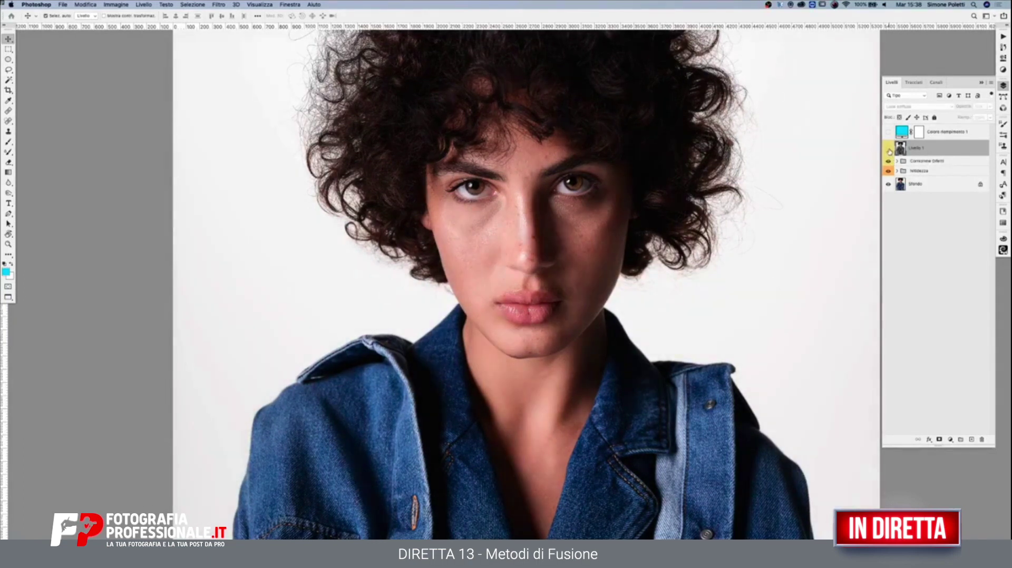
pyautogui.rightClick(939, 148)
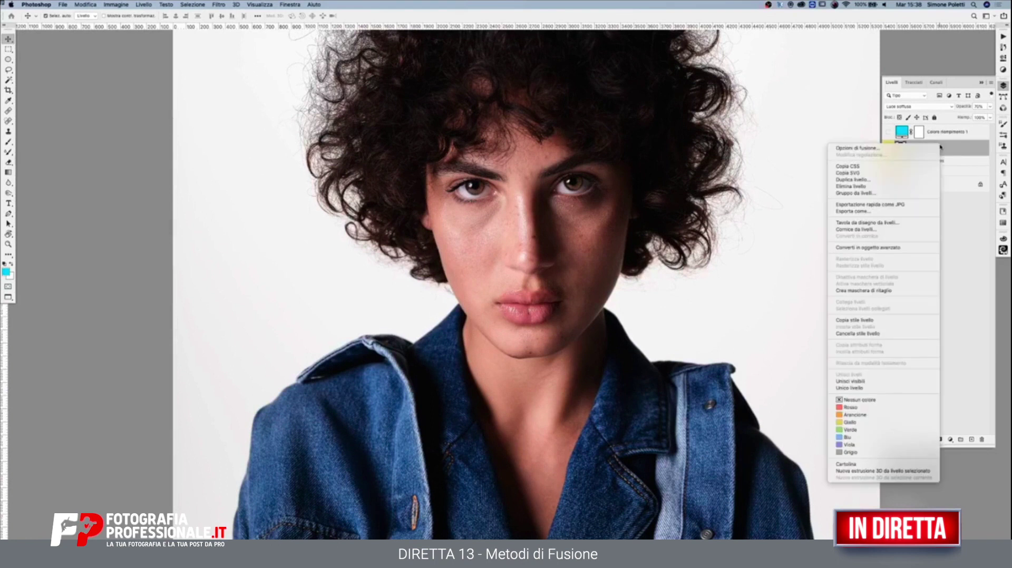
pyautogui.click(852, 430)
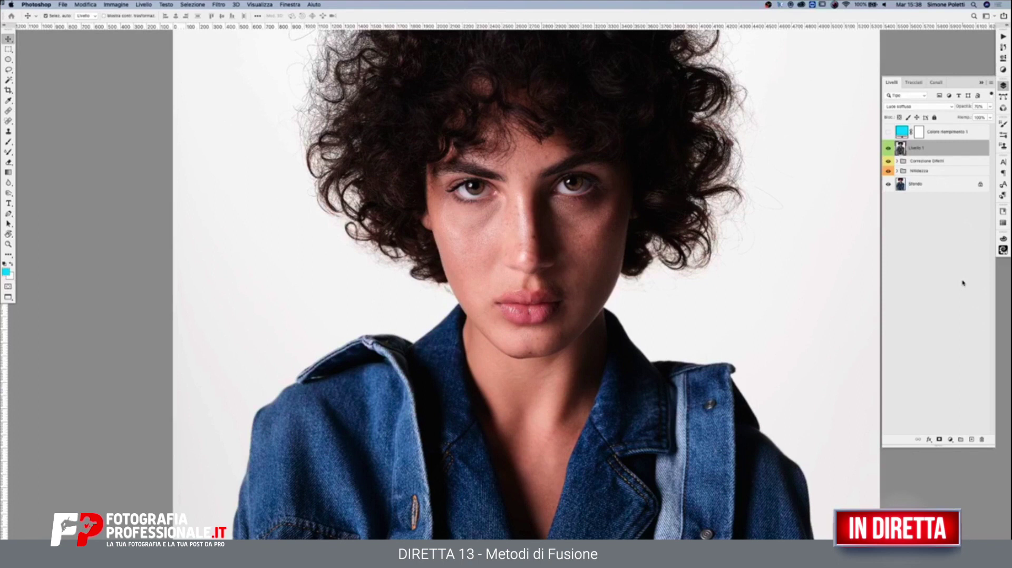
# Step: Duplicate Livello 1 and set the copy to Scolora blending, comparing it on and off
pyautogui.click(950, 439)
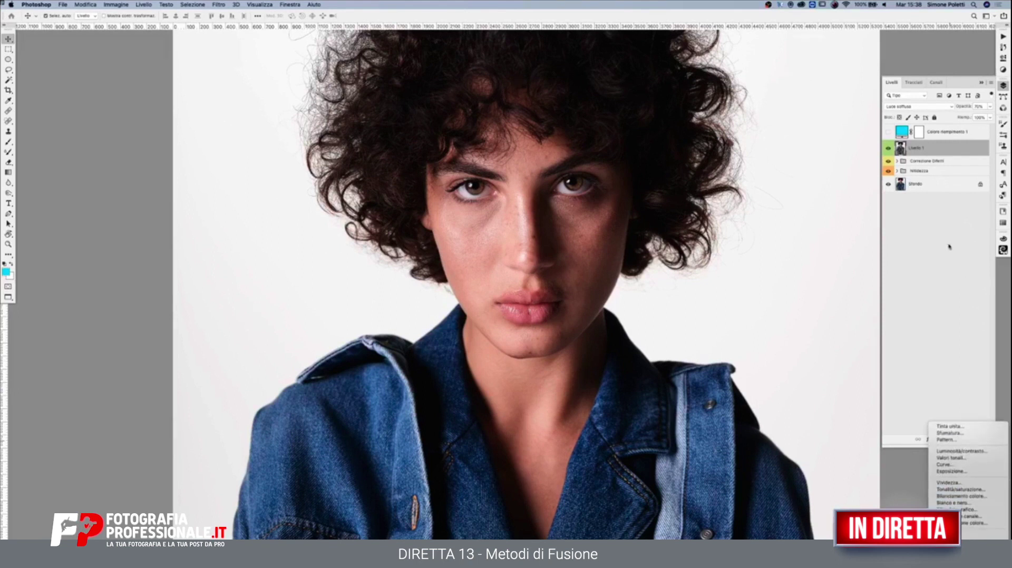
pyautogui.press('Escape')
pyautogui.hotkey('ctrl', 'j')
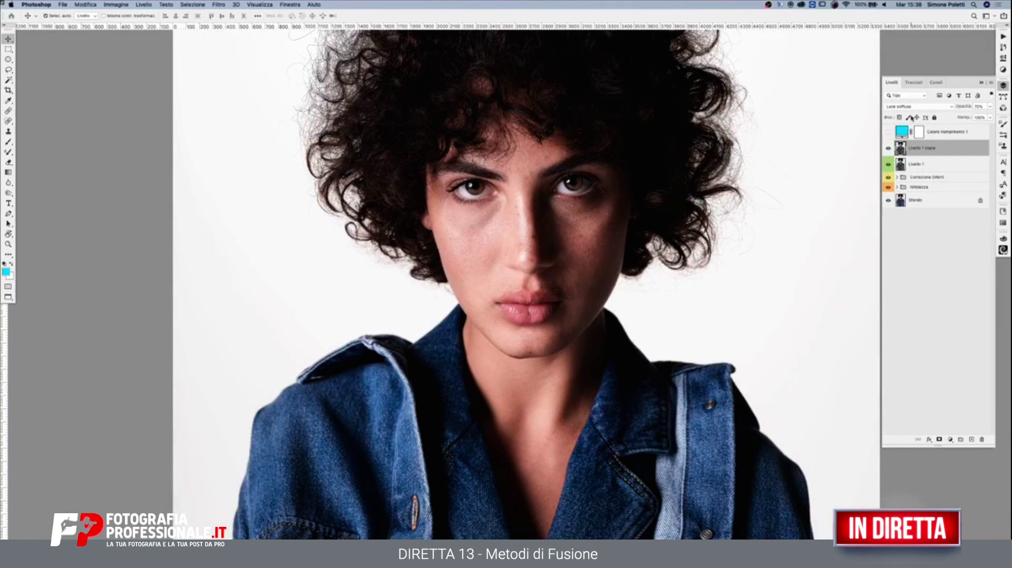
pyautogui.click(912, 107)
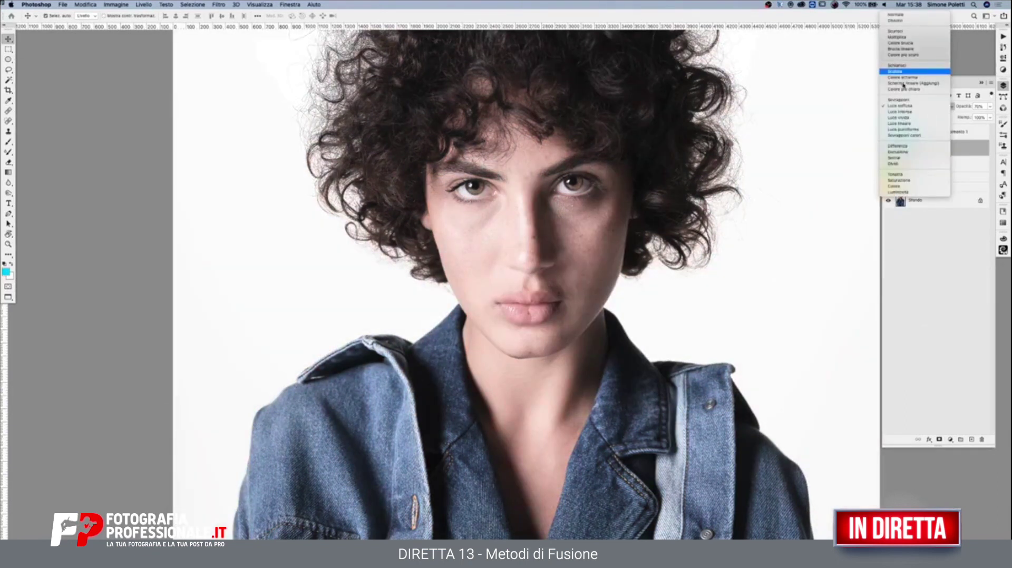
pyautogui.click(905, 72)
pyautogui.click(889, 165)
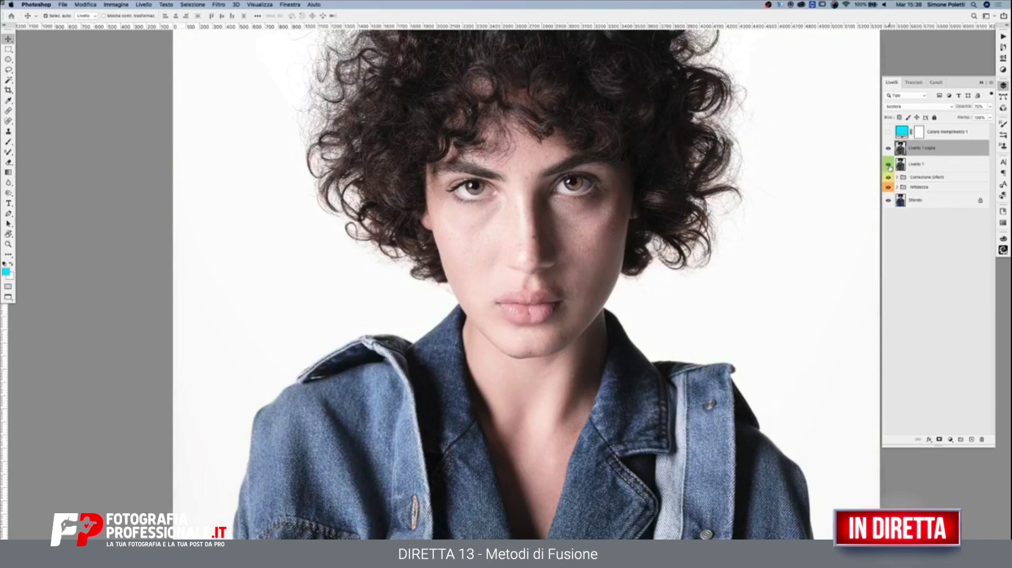
pyautogui.click(889, 149)
pyautogui.click(889, 149)
# Step: Set the Scolora copy's opacity to 41% and compare it on and off
pyautogui.click(990, 107)
pyautogui.moveTo(975, 117); pyautogui.dragTo(964, 121)
pyautogui.moveTo(964, 122); pyautogui.dragTo(969, 120)
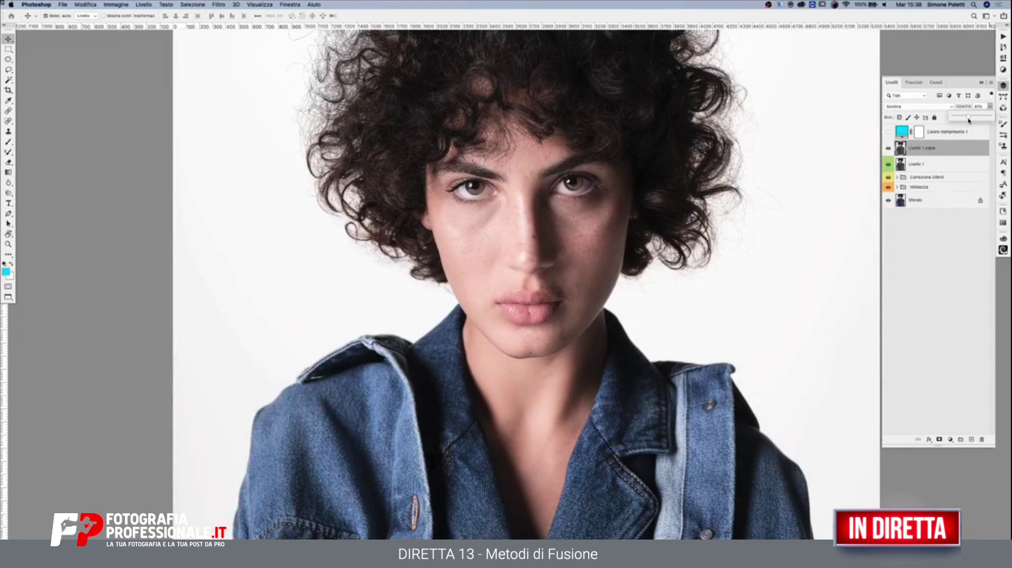
pyautogui.click(888, 148)
pyautogui.click(887, 148)
pyautogui.click(889, 149)
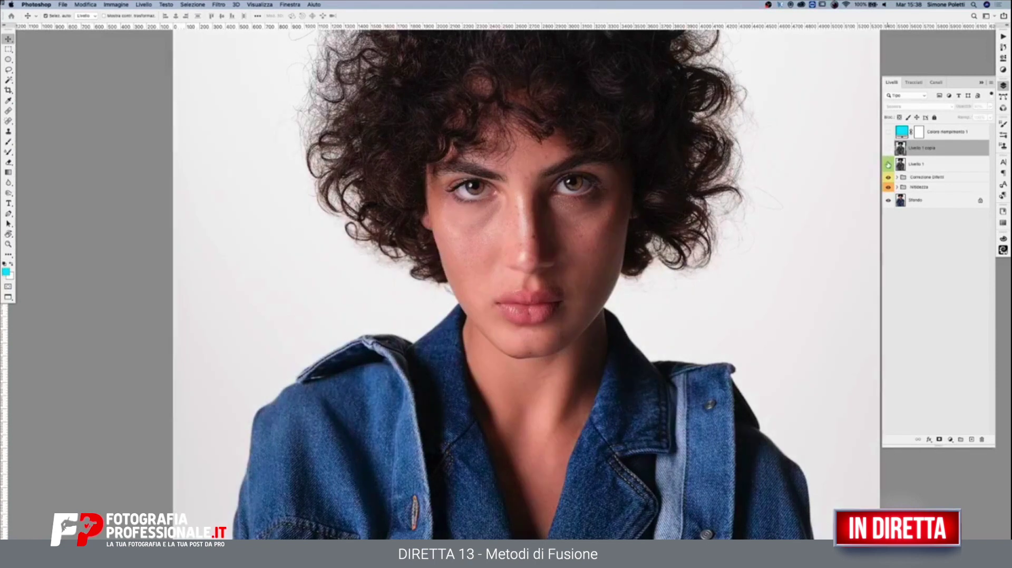
pyautogui.click(889, 148)
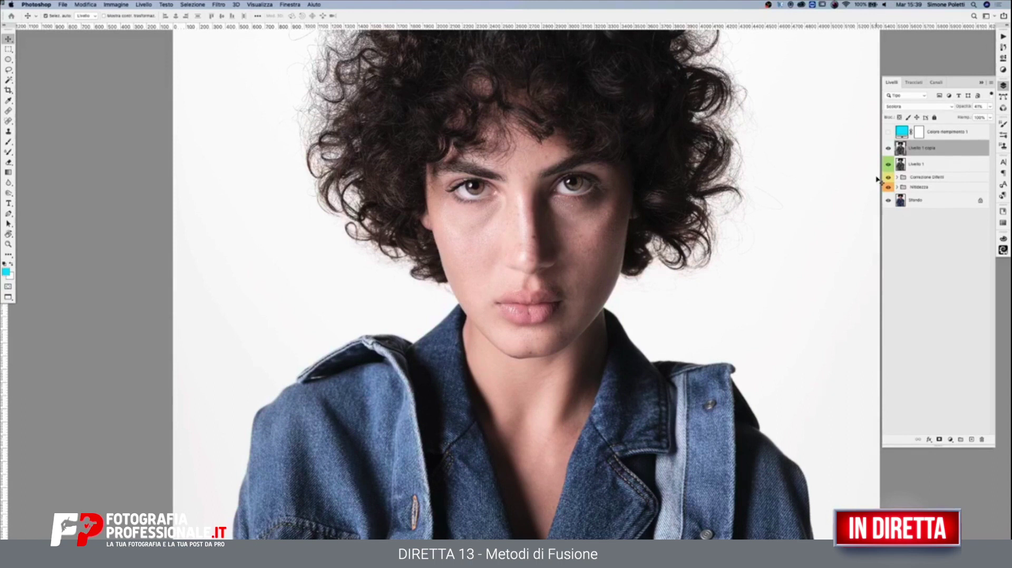
# Step: Cycle the copy through other blend modes, then delete both black-and-white layers
pyautogui.hotkey('shift', '+')
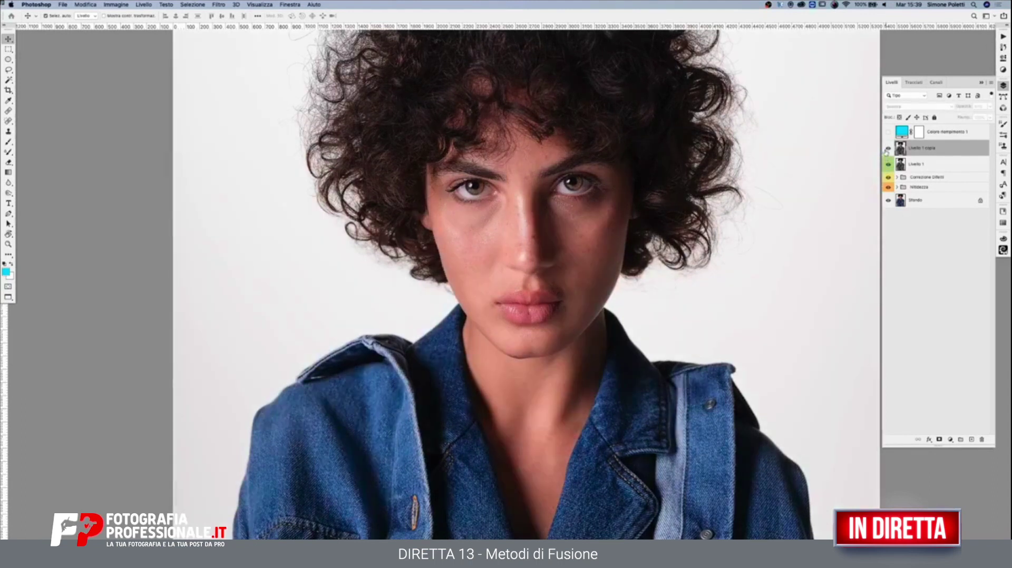
pyautogui.hotkey('shift', '+')
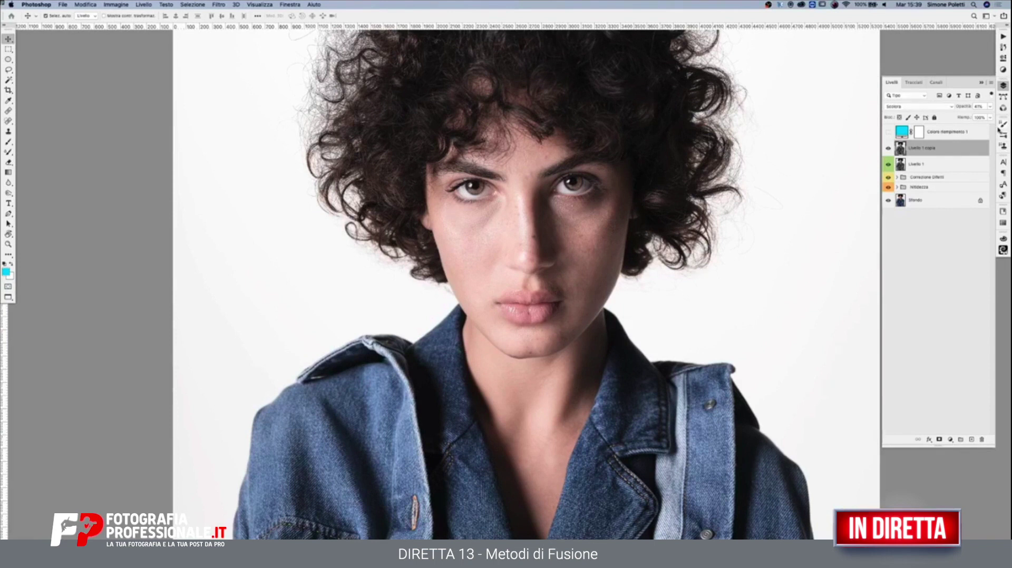
pyautogui.keyDown('shift'); pyautogui.click(928, 164); pyautogui.keyUp('shift')
pyautogui.press('Delete')
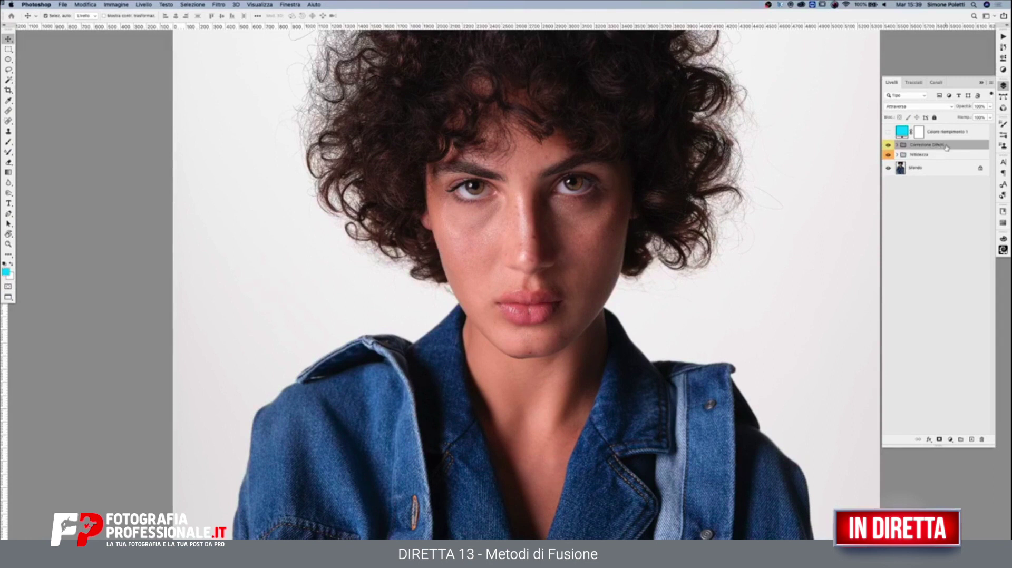
# Step: Add a Levels layer with a lowered white point, blended in Luce soffusa
pyautogui.click(950, 439)
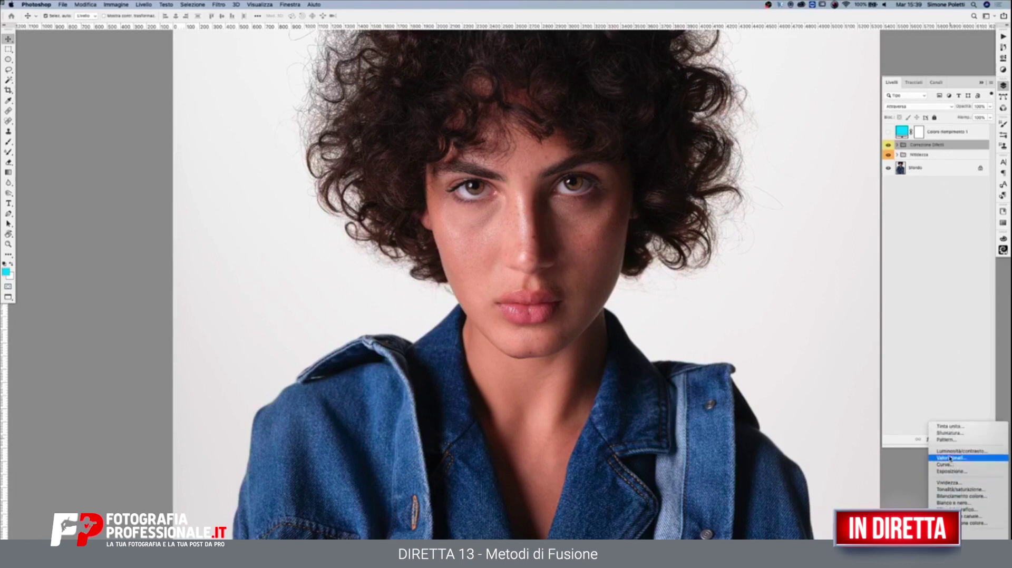
pyautogui.click(950, 458)
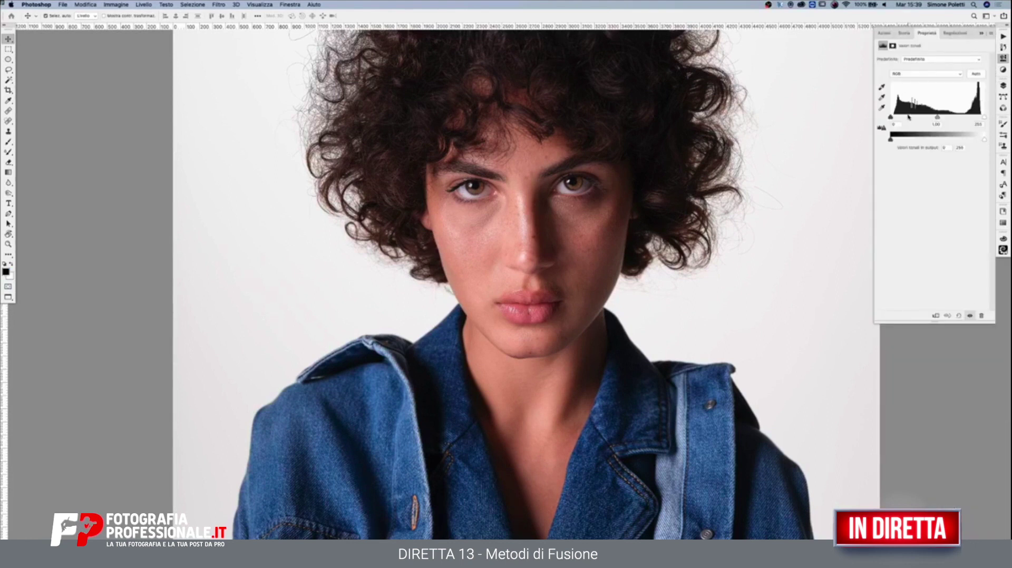
pyautogui.moveTo(891, 117); pyautogui.dragTo(891, 117)
pyautogui.moveTo(983, 117); pyautogui.dragTo(983, 117)
pyautogui.click(1002, 85)
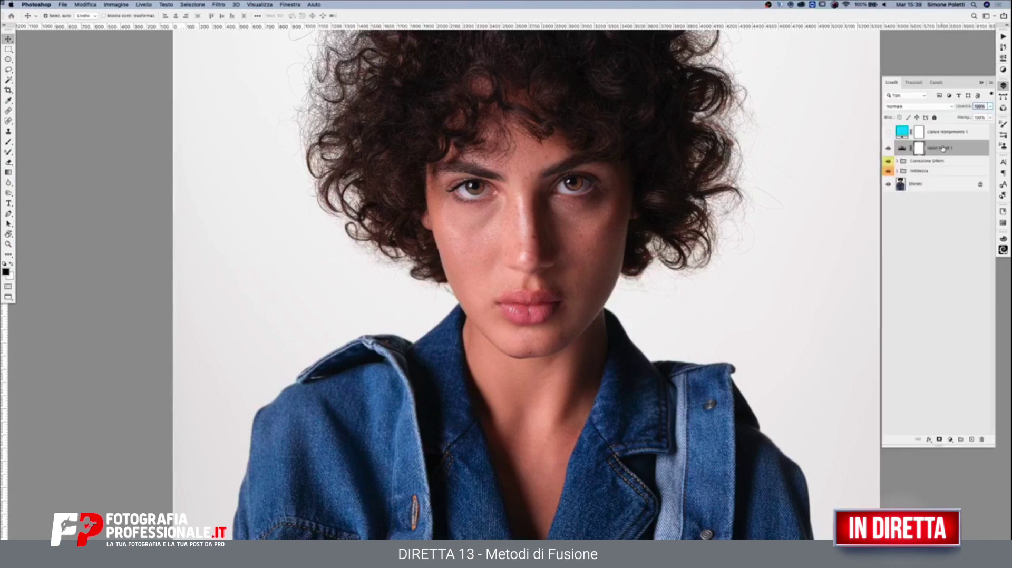
pyautogui.click(942, 107)
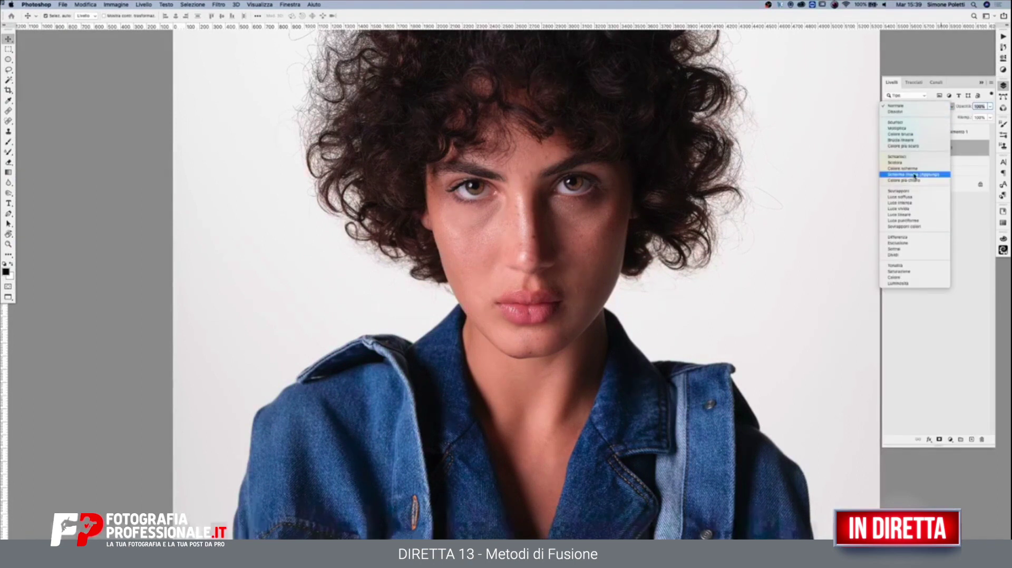
pyautogui.click(900, 197)
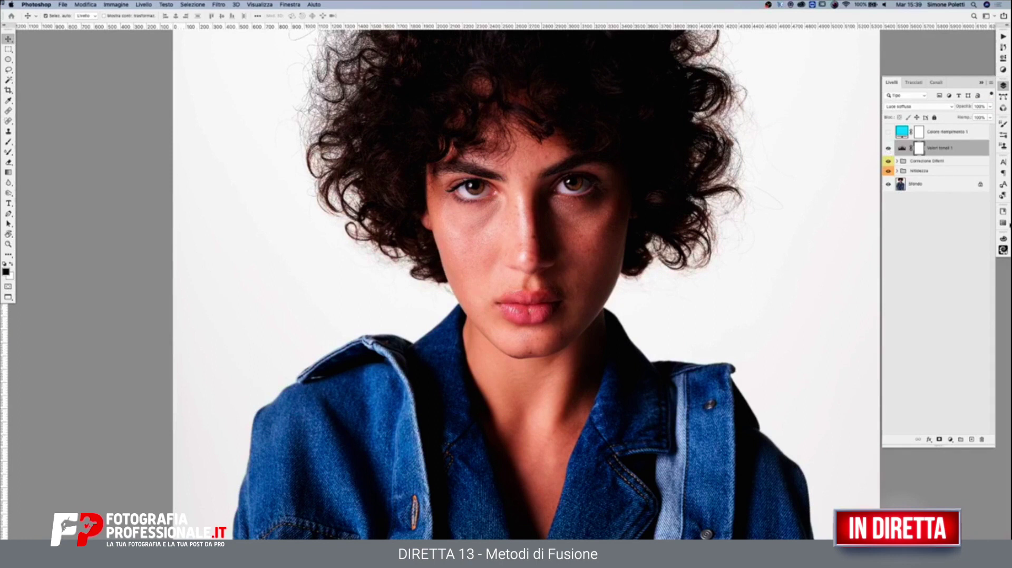
# Step: Add a Bianco e nero 1 adjustment clipped to Valori tonali 1 and compare it
pyautogui.click(950, 439)
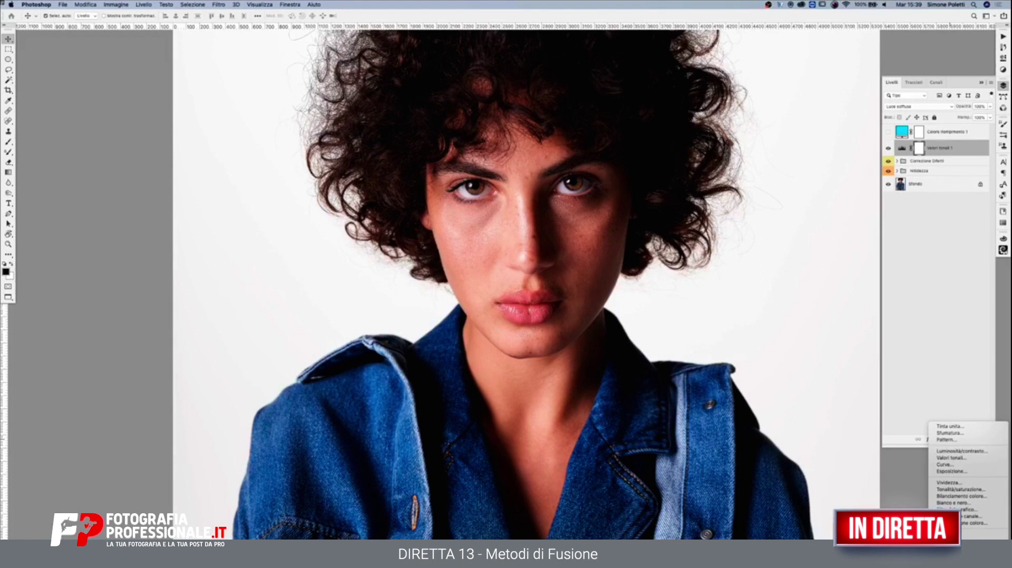
pyautogui.click(951, 503)
pyautogui.click(1001, 87)
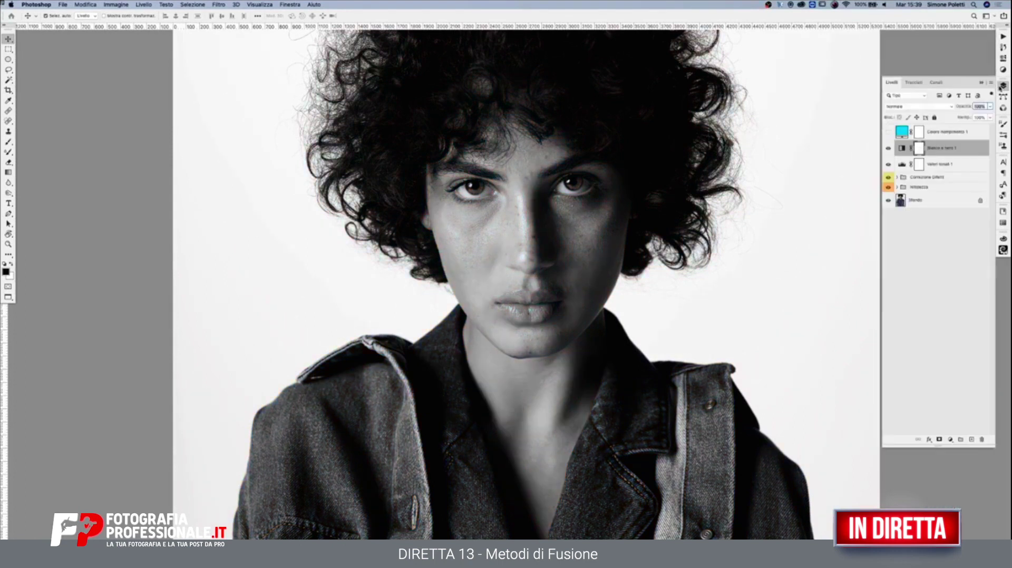
pyautogui.moveTo(932, 149); pyautogui.dragTo(933, 153)
pyautogui.keyDown('alt'); pyautogui.click(932, 154); pyautogui.keyUp('alt')
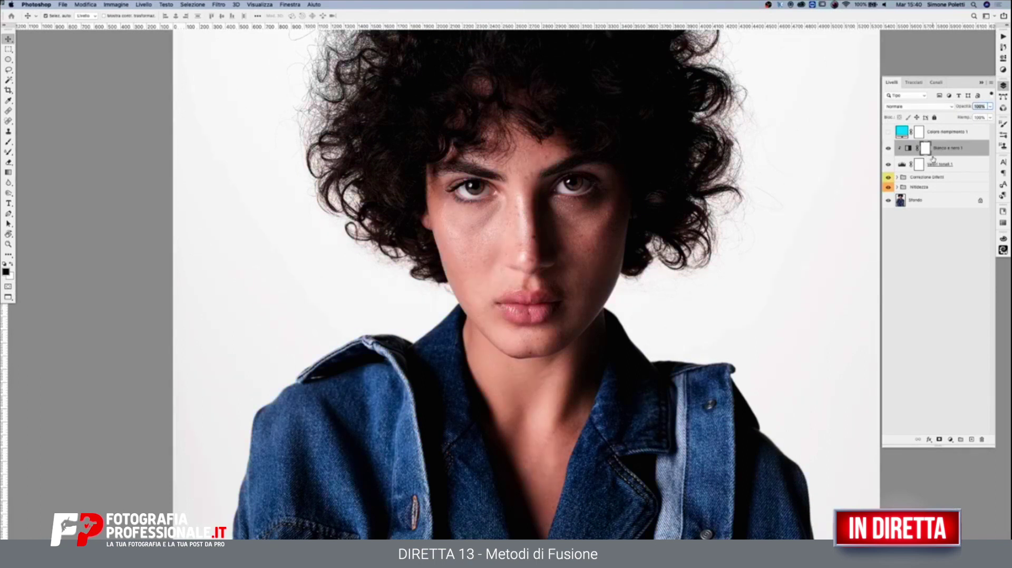
pyautogui.click(888, 149)
pyautogui.click(888, 148)
# Step: Delete Bianco e nero 1 and try Valori tonali 1 at 26% opacity
pyautogui.press('Delete')
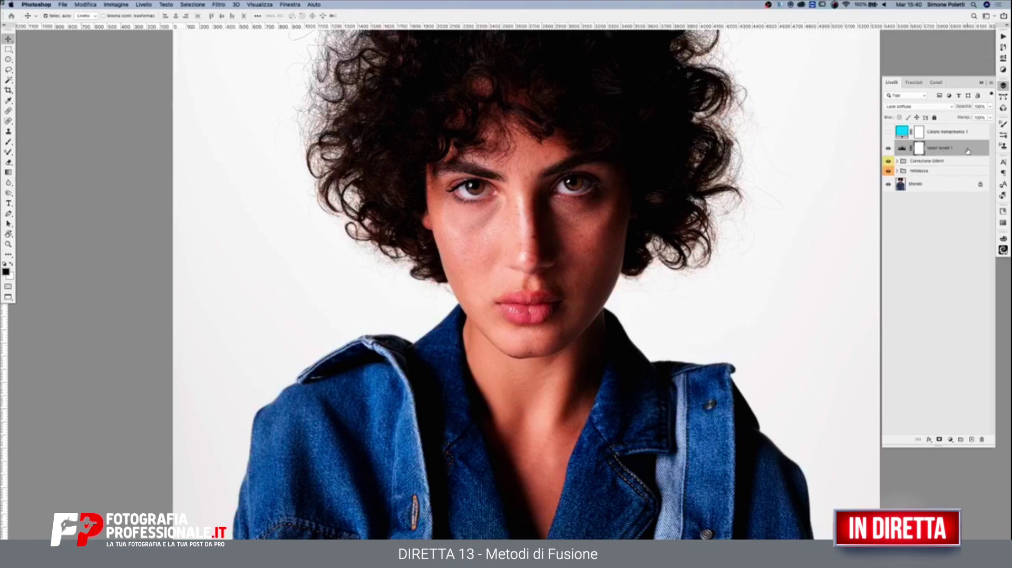
pyautogui.moveTo(990, 106)
pyautogui.mouseDown()
pyautogui.moveTo(1000, 121)
pyautogui.moveTo(960, 120)
pyautogui.mouseUp()
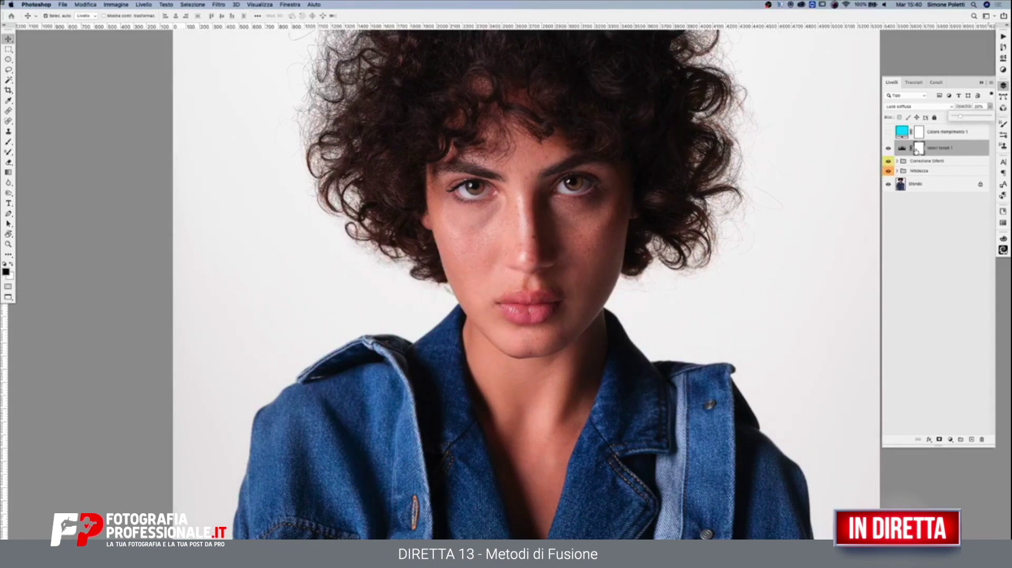
pyautogui.click(888, 149)
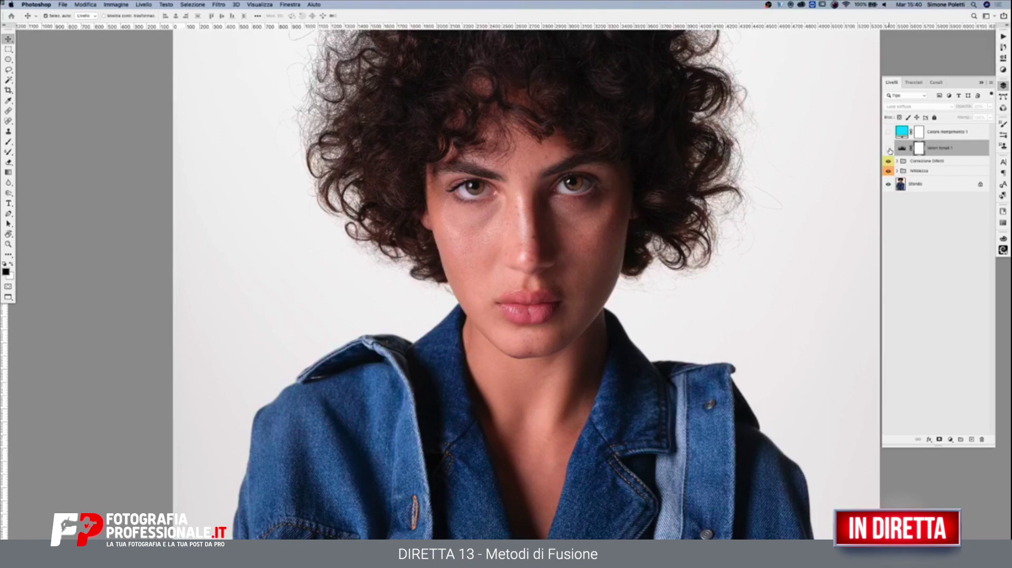
pyautogui.click(888, 148)
pyautogui.click(991, 106)
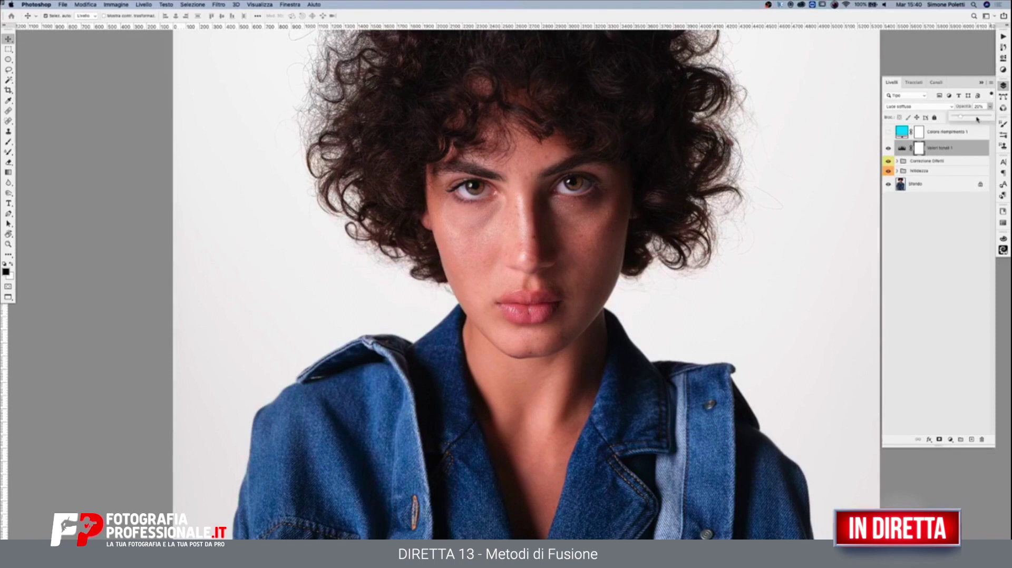
pyautogui.moveTo(969, 118); pyautogui.dragTo(964, 120)
pyautogui.click(951, 153)
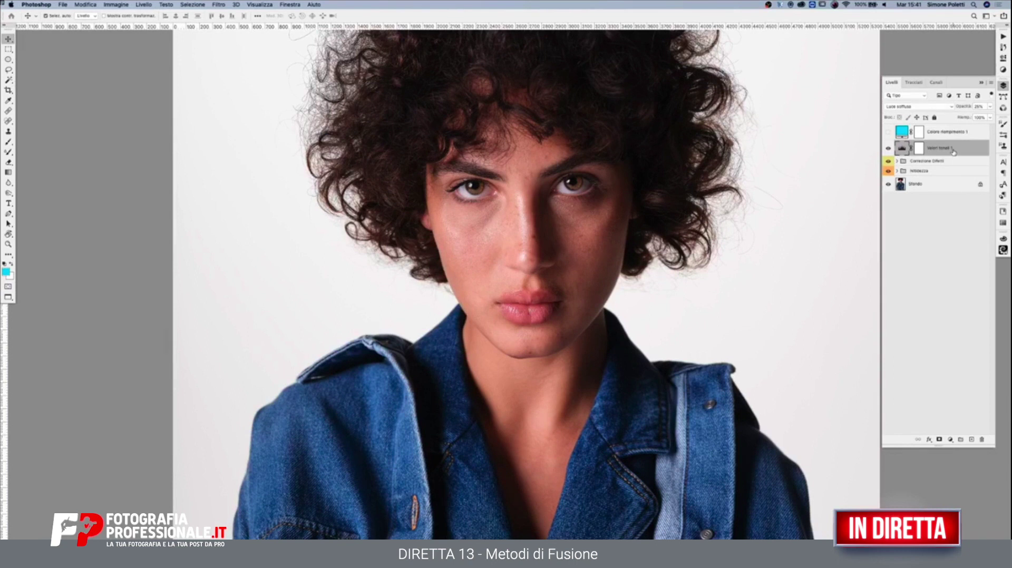
# Step: Replace the Levels layer with a white #ffffff solid-colour fill in Colore blending
pyautogui.press('Delete')
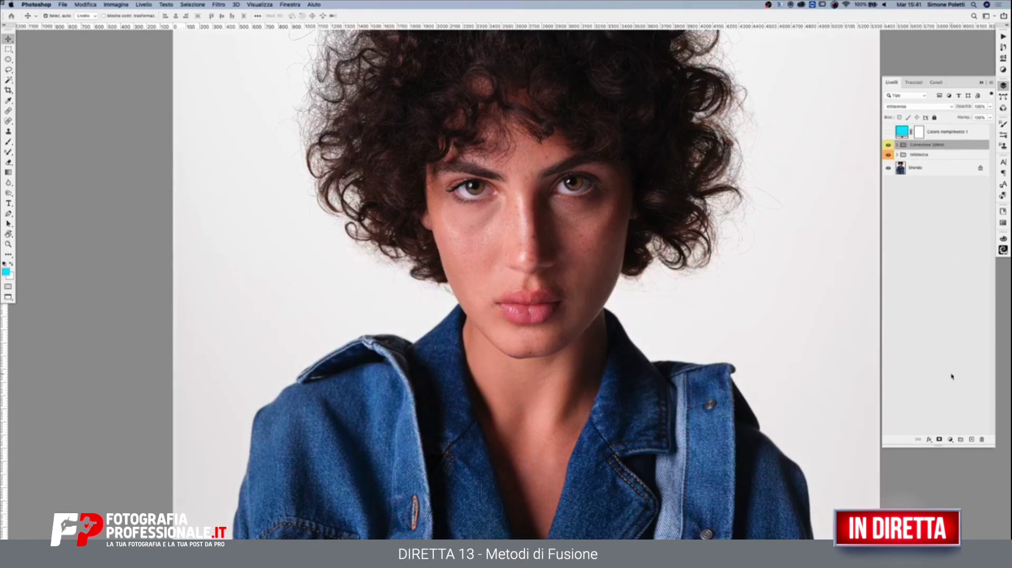
pyautogui.click(950, 439)
pyautogui.click(956, 448)
pyautogui.write('ffffff')
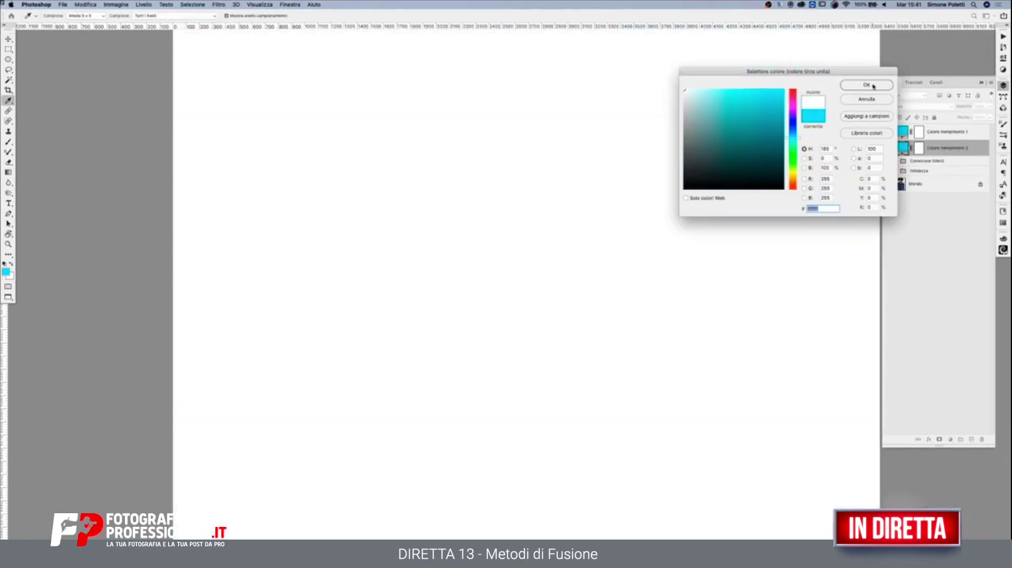
pyautogui.click(870, 86)
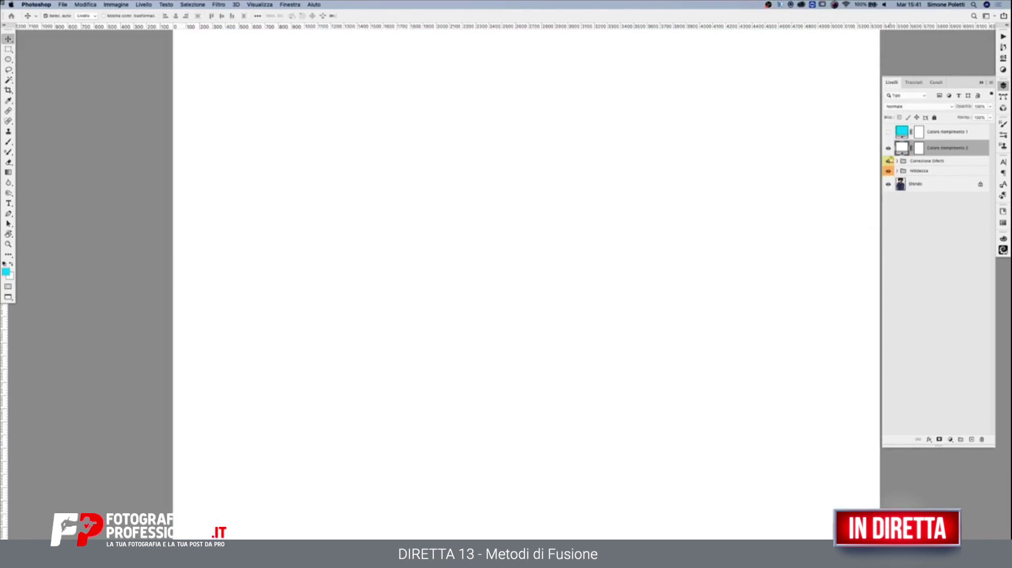
pyautogui.click(931, 107)
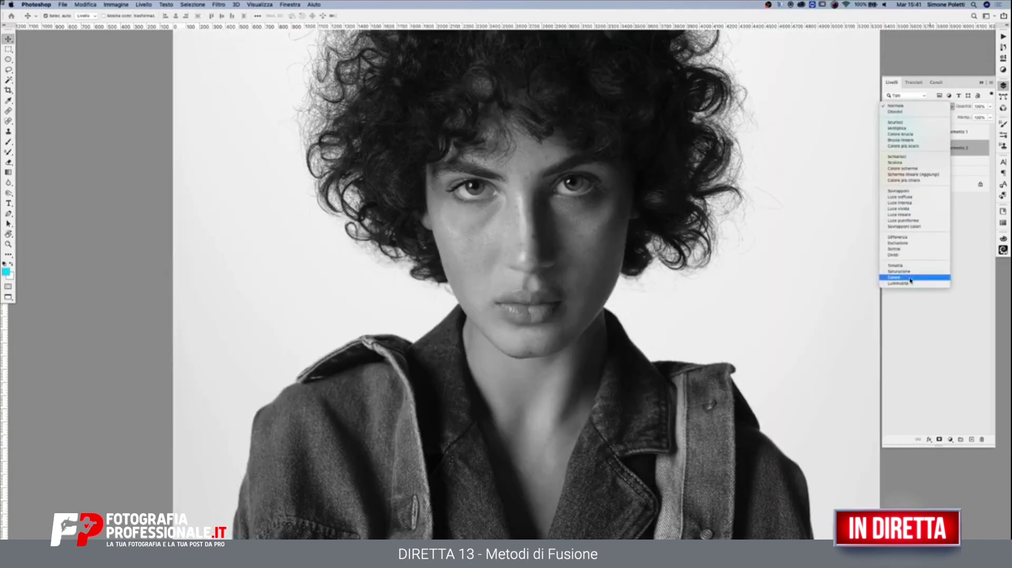
pyautogui.click(910, 278)
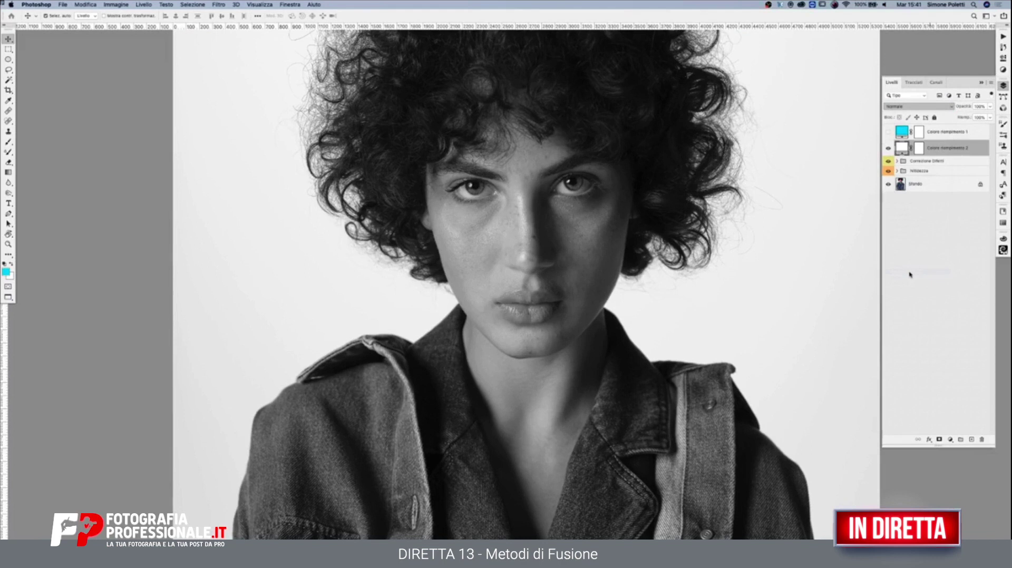
# Step: Set the white fill layer to 10% opacity and duplicate it
pyautogui.doubleClick(902, 147)
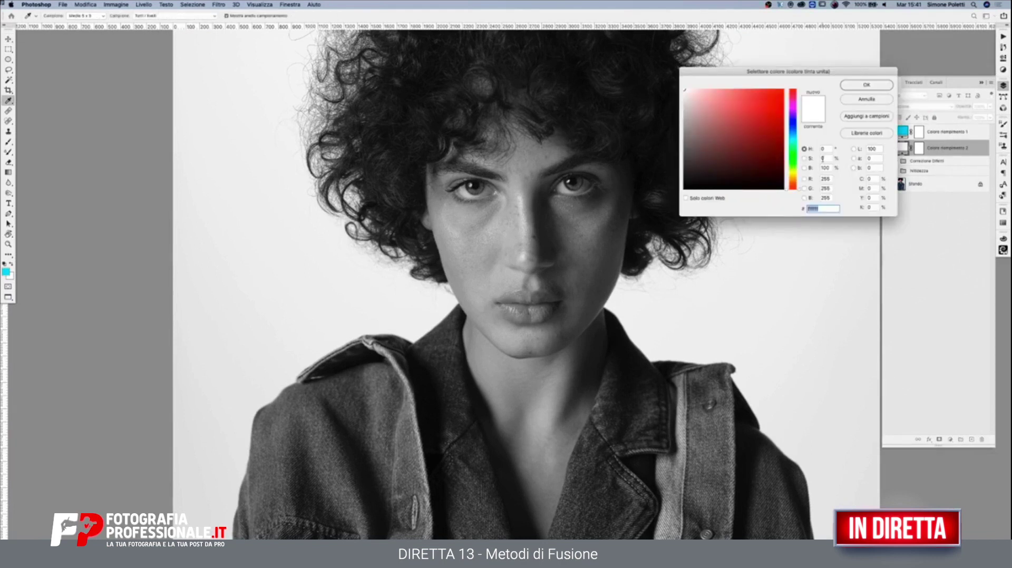
pyautogui.click(867, 85)
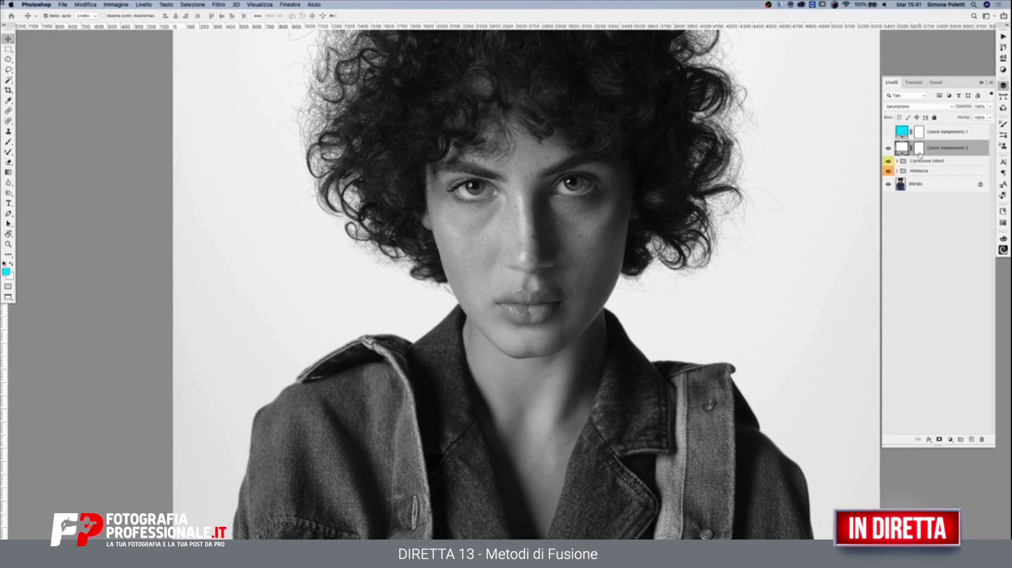
pyautogui.click(979, 106)
pyautogui.moveTo(960, 107); pyautogui.dragTo(923, 121)
pyautogui.write('1')
pyautogui.press('Return')
pyautogui.hotkey('ctrl', 'j')
# Step: Set the white fill copy to Screen blending at 20% opacity and compare it
pyautogui.click(946, 107)
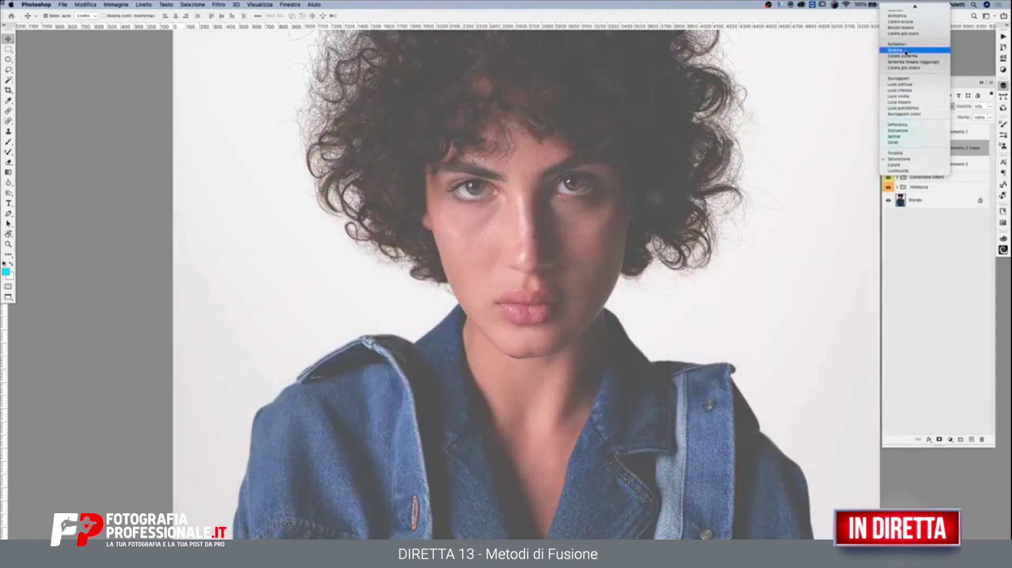
pyautogui.click(906, 52)
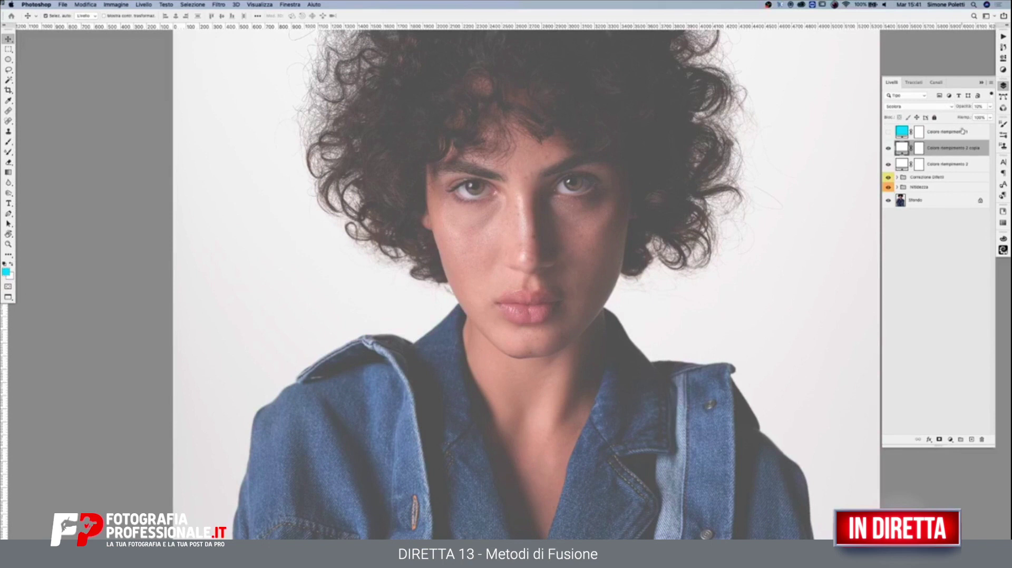
pyautogui.click(979, 106)
pyautogui.write('20')
pyautogui.press('Return')
pyautogui.write('0')
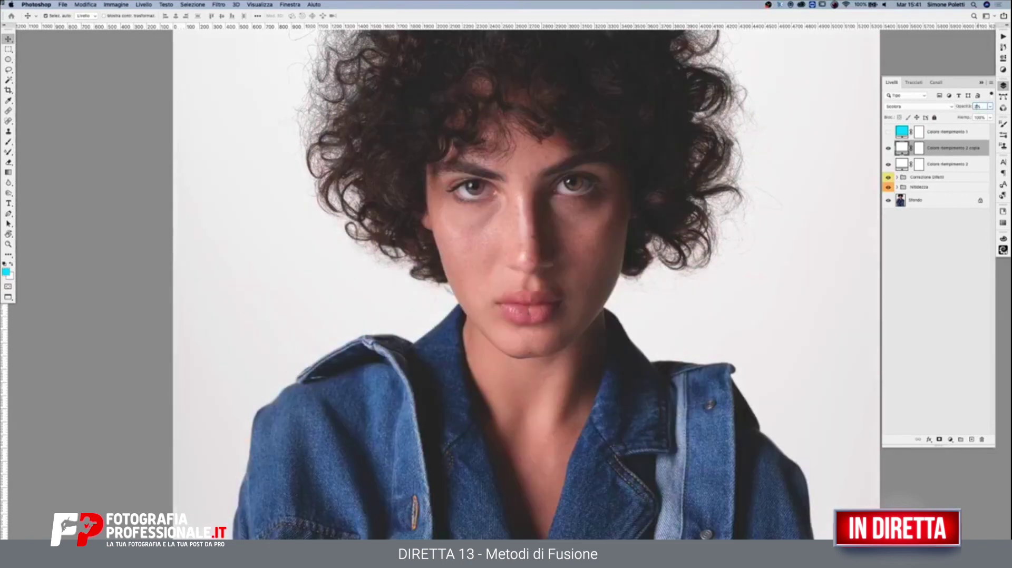
pyautogui.click(889, 151)
pyautogui.click(888, 149)
# Step: Try the copy in Luce soffusa at about 12% opacity, then delete both fills
pyautogui.click(932, 107)
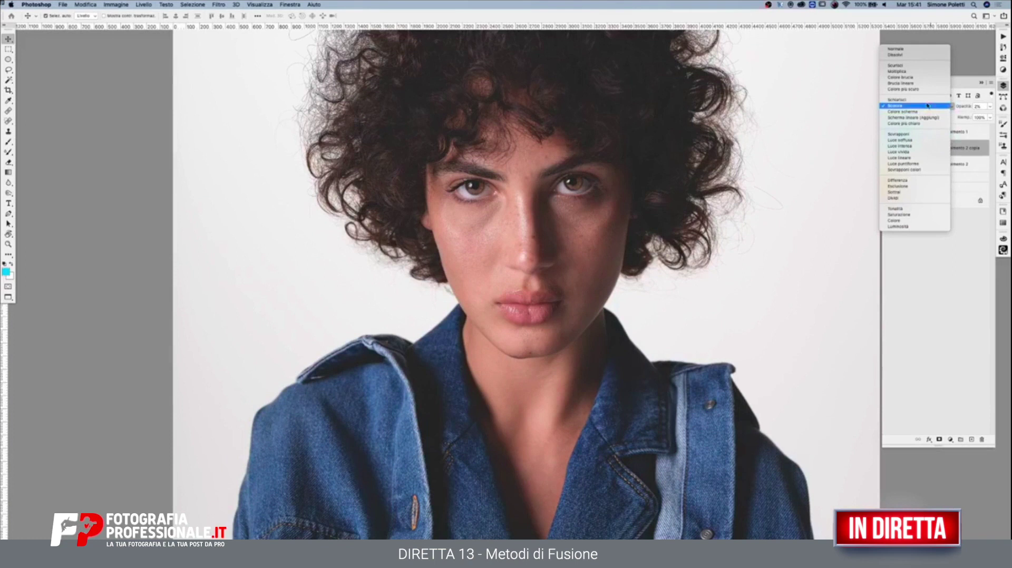
pyautogui.click(917, 140)
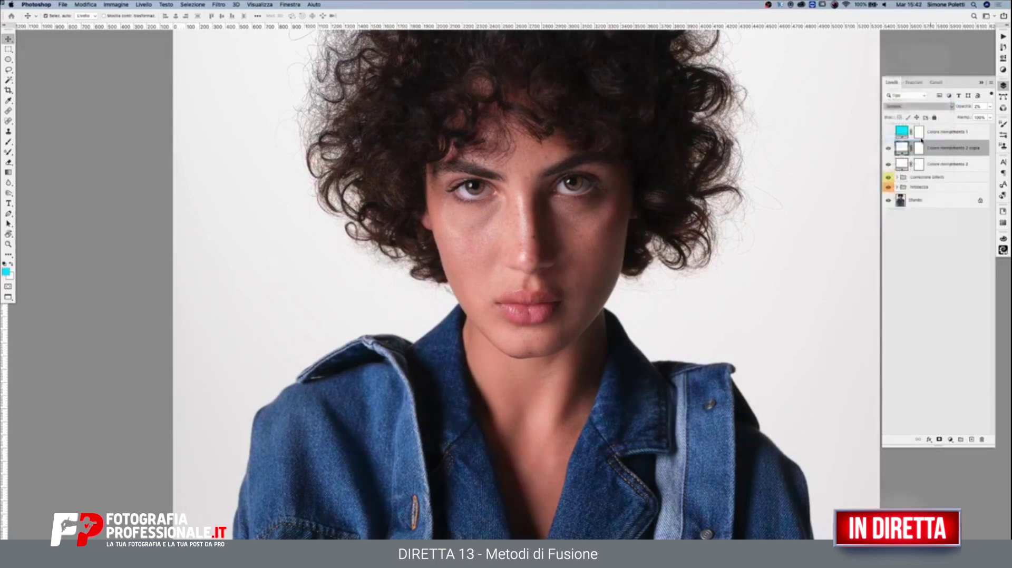
pyautogui.click(990, 107)
pyautogui.moveTo(990, 109); pyautogui.dragTo(961, 118)
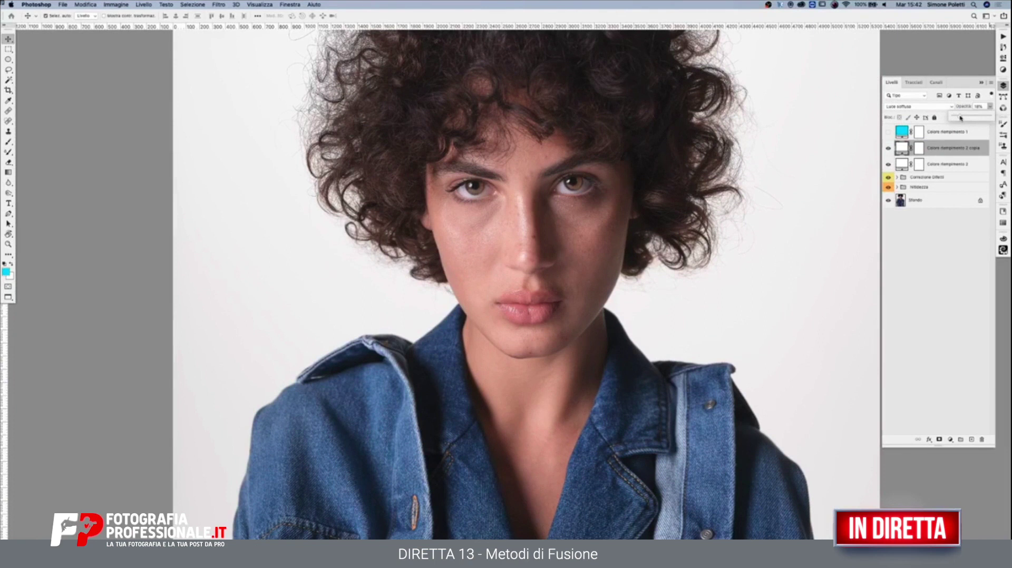
pyautogui.moveTo(960, 118); pyautogui.dragTo(958, 118)
pyautogui.press('Delete')
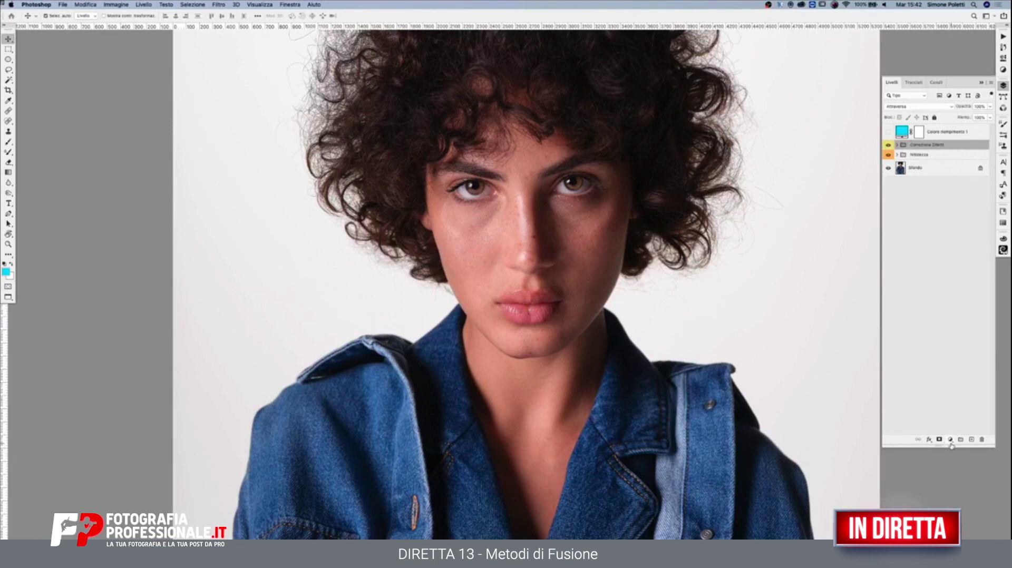
# Step: Add a white Solid Color fill layer above the photo and target its layer mask
pyautogui.click(950, 439)
pyautogui.moveTo(738, 132); pyautogui.dragTo(685, 74)
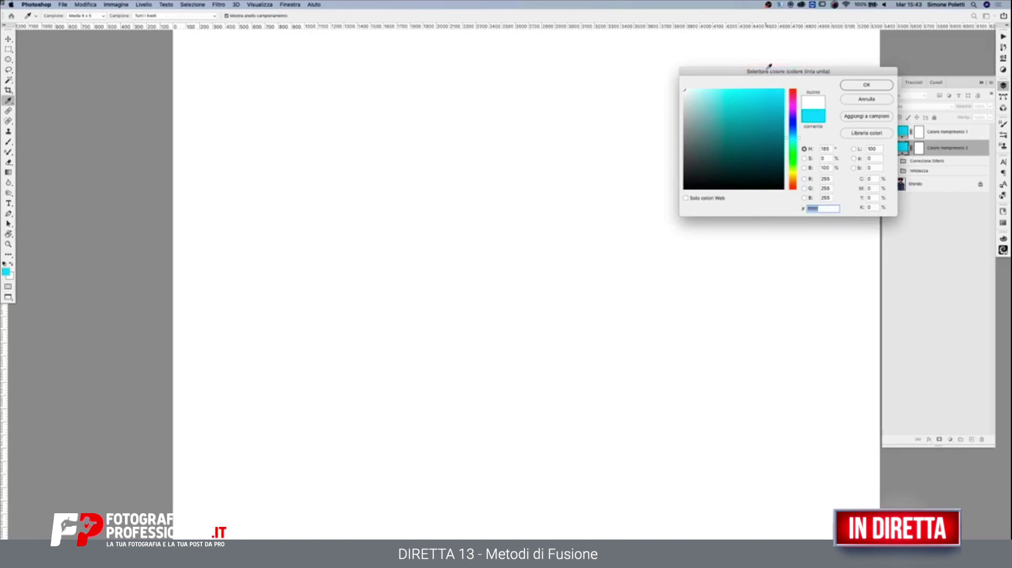
pyautogui.click(870, 83)
pyautogui.click(921, 149)
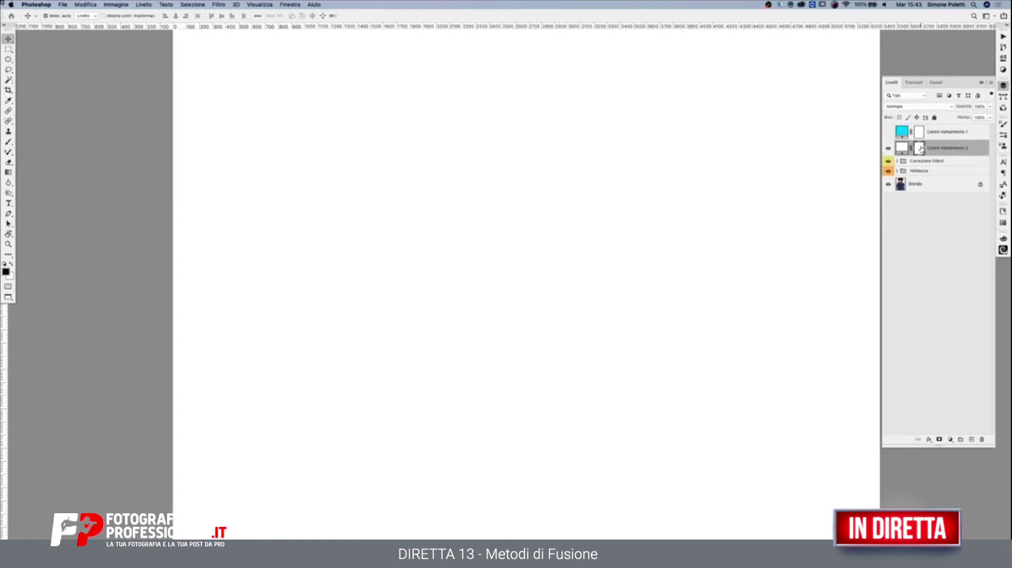
# Step: Invert the white fill's mask to black and zoom in close on the left eye
pyautogui.press('super+i')
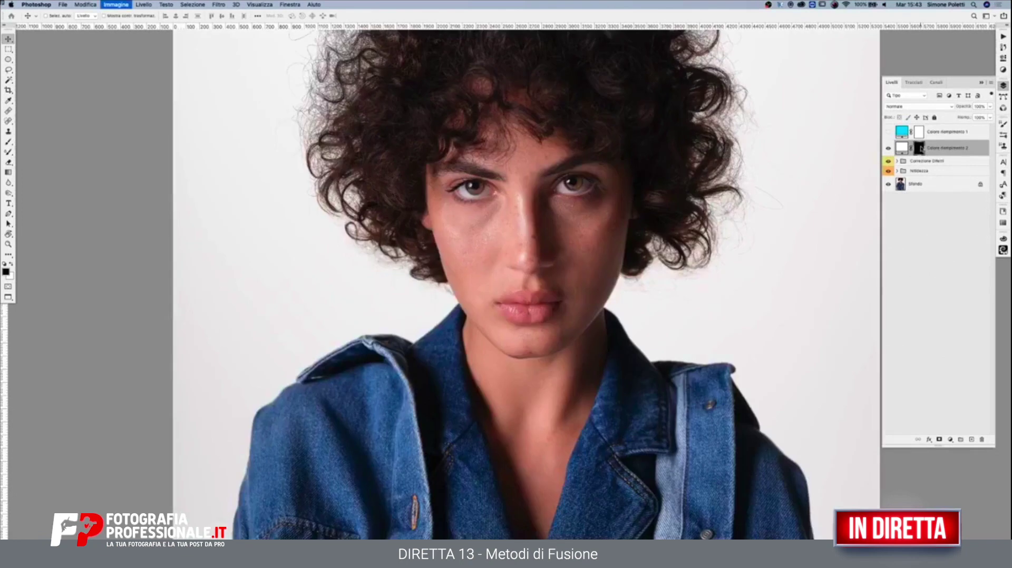
pyautogui.press('z')
pyautogui.click(468, 163)
pyautogui.moveTo(469, 164); pyautogui.dragTo(482, 157)
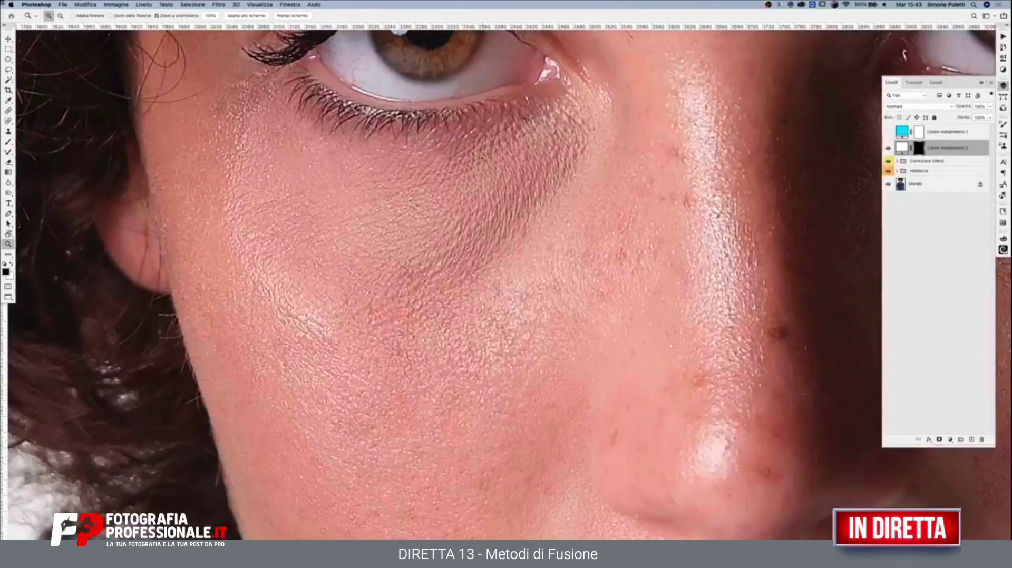
pyautogui.moveTo(749, 66); pyautogui.dragTo(797, 258)
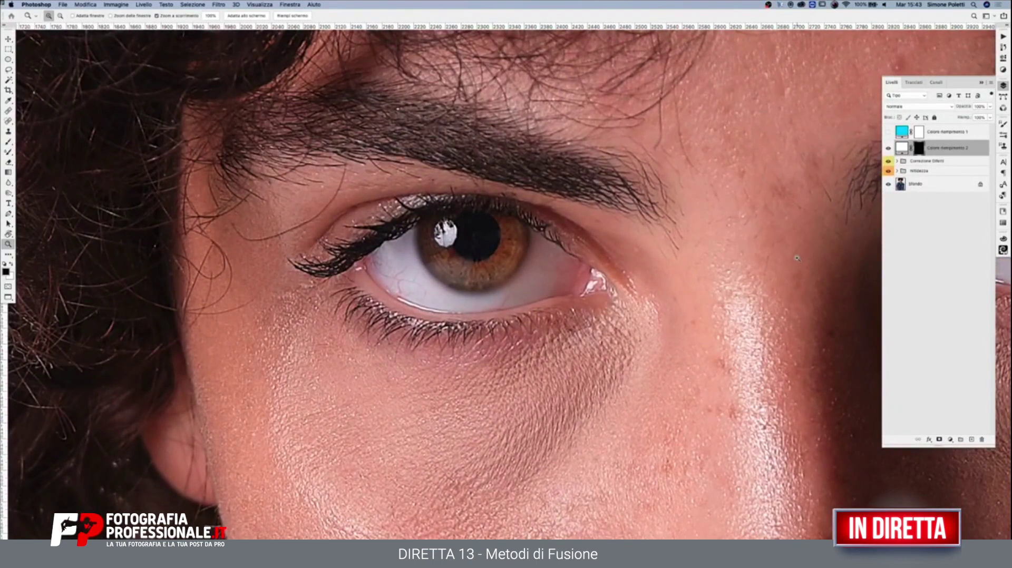
# Step: Paint white on the mask over the left eye's white, enlarging the brush partway
pyautogui.press('b')
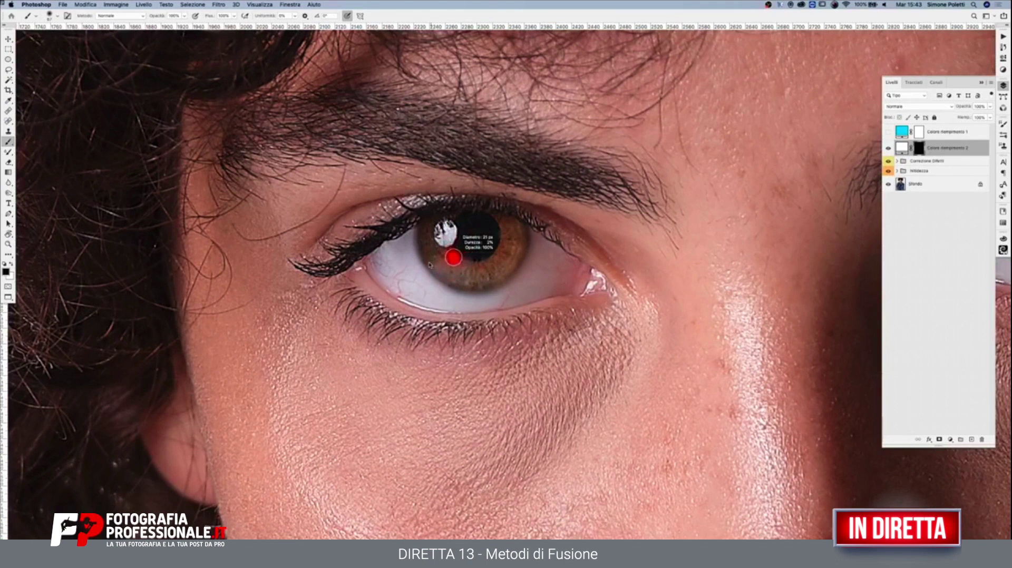
pyautogui.press('x')
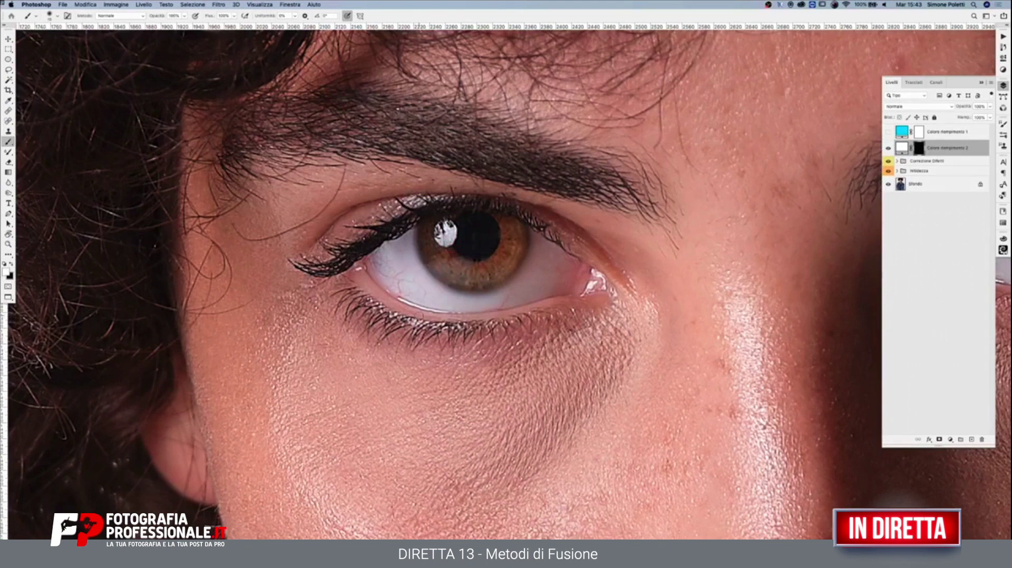
pyautogui.click(408, 232)
pyautogui.moveTo(409, 232)
pyautogui.mouseDown()
pyautogui.moveTo(526, 258)
pyautogui.moveTo(543, 232)
pyautogui.moveTo(578, 260)
pyautogui.moveTo(565, 291)
pyautogui.moveTo(371, 270)
pyautogui.moveTo(373, 257)
pyautogui.moveTo(404, 239)
pyautogui.moveTo(391, 240)
pyautogui.mouseUp()
pyautogui.moveTo(493, 237); pyautogui.dragTo(506, 238)
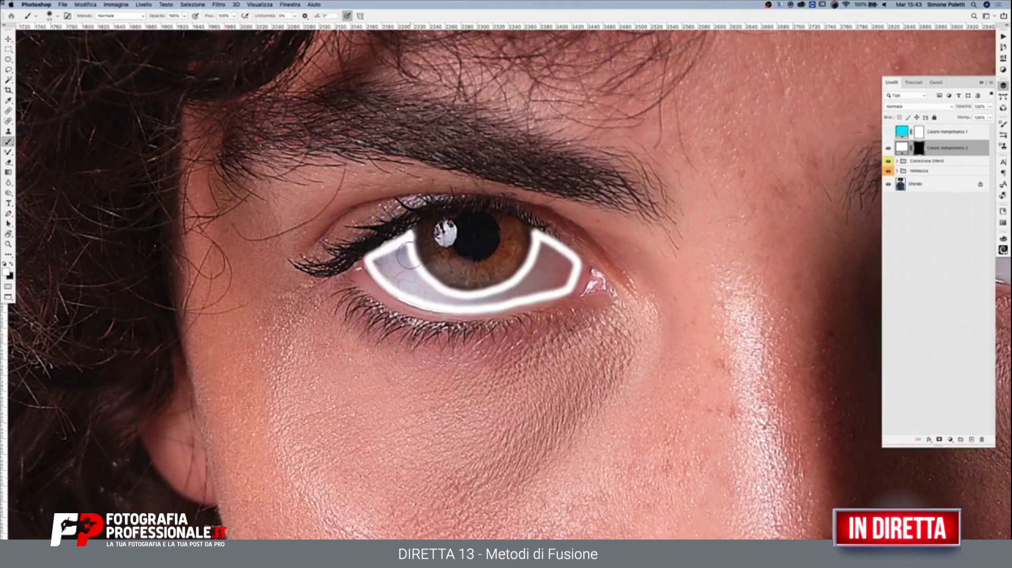
pyautogui.moveTo(403, 252)
pyautogui.mouseDown()
pyautogui.moveTo(379, 263)
pyautogui.moveTo(419, 287)
pyautogui.moveTo(395, 263)
pyautogui.moveTo(497, 295)
pyautogui.moveTo(538, 269)
pyautogui.moveTo(553, 266)
pyautogui.moveTo(562, 281)
pyautogui.moveTo(544, 271)
pyautogui.moveTo(452, 293)
pyautogui.moveTo(384, 264)
pyautogui.mouseUp()
# Step: Paint in the right eye's white on the mask, then zoom back out to the face
pyautogui.hscroll(5, 506, 285)
pyautogui.hscroll(5, 506, 285)
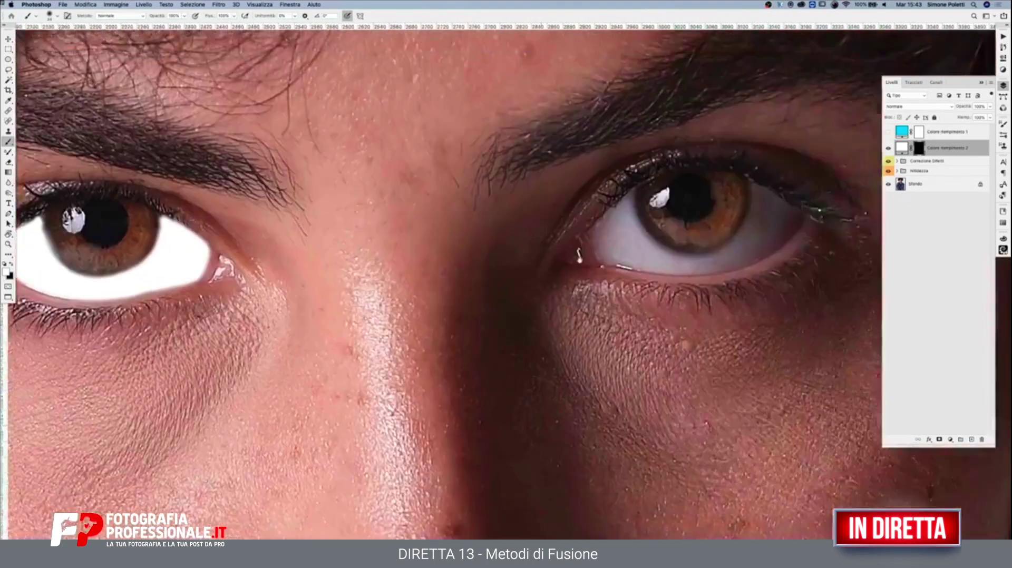
pyautogui.hscroll(5, 506, 285)
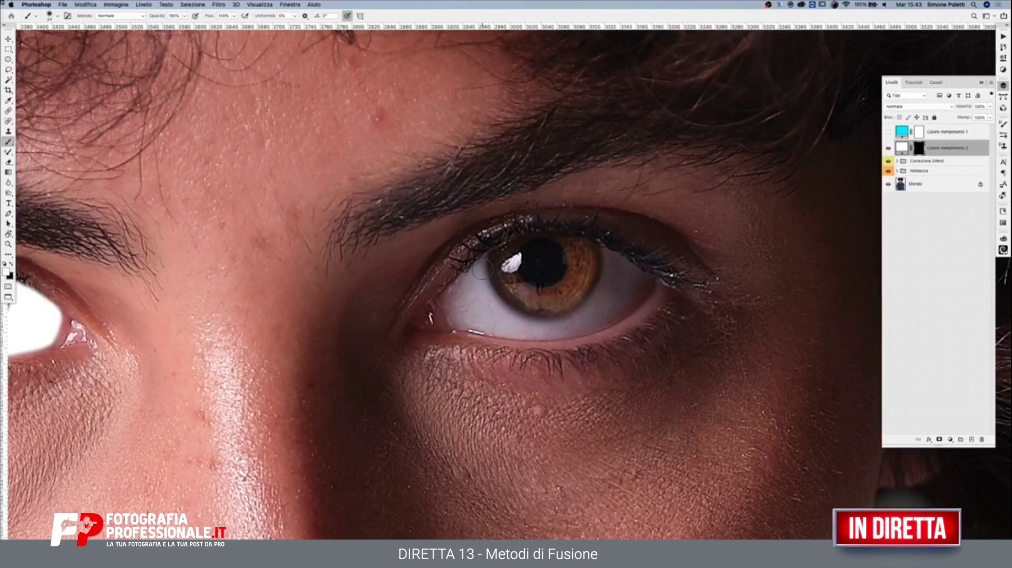
pyautogui.moveTo(481, 270)
pyautogui.mouseDown()
pyautogui.moveTo(611, 292)
pyautogui.moveTo(606, 250)
pyautogui.moveTo(641, 275)
pyautogui.moveTo(641, 293)
pyautogui.moveTo(442, 295)
pyautogui.moveTo(475, 274)
pyautogui.moveTo(458, 293)
pyautogui.moveTo(517, 325)
pyautogui.moveTo(619, 288)
pyautogui.mouseUp()
pyautogui.press('z')
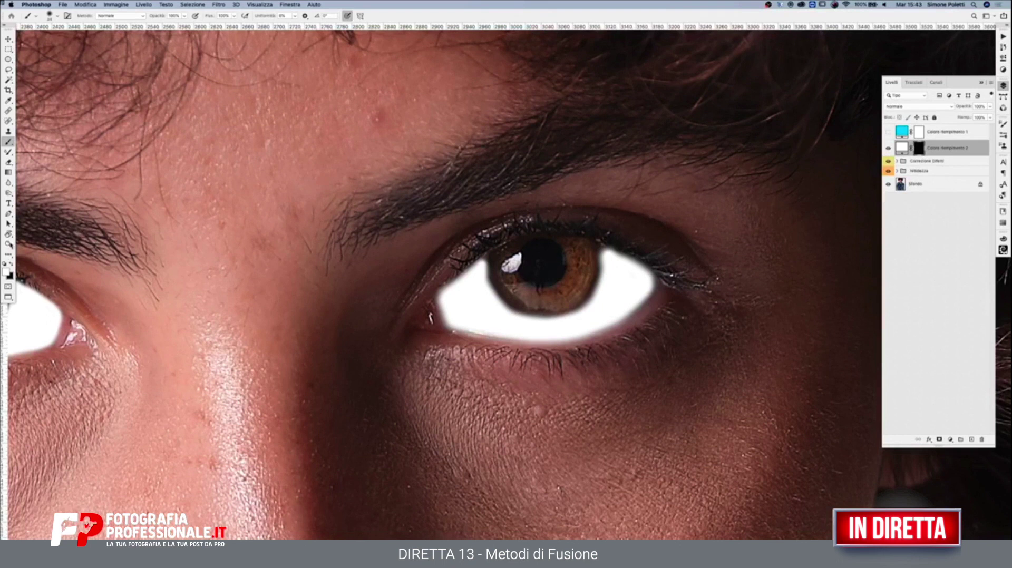
pyautogui.keyDown('alt'); pyautogui.click(425, 270); pyautogui.keyUp('alt')
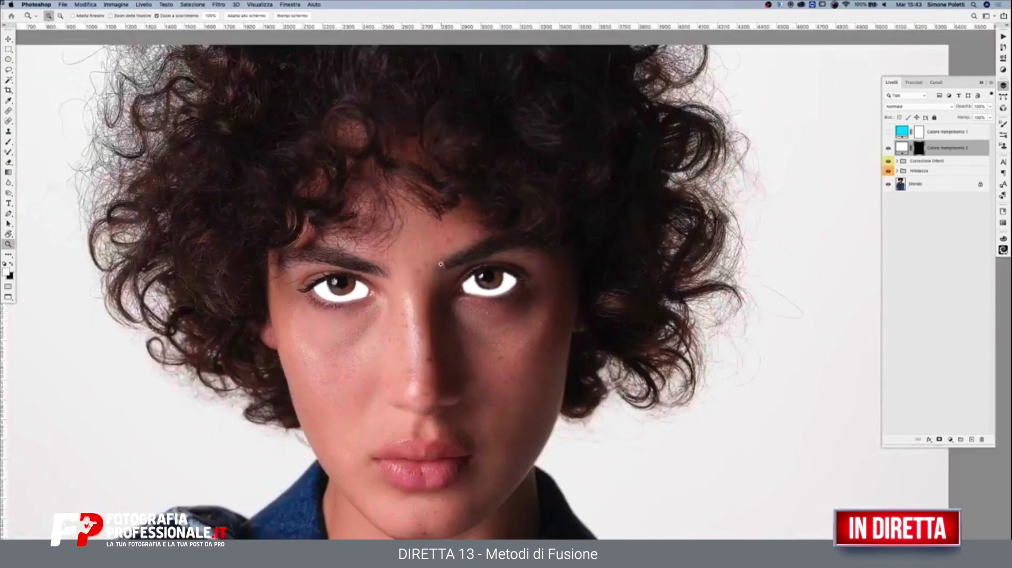
pyautogui.keyDown('alt'); pyautogui.click(464, 261); pyautogui.keyUp('alt')
pyautogui.keyDown('alt'); pyautogui.click(469, 258); pyautogui.keyUp('alt')
pyautogui.moveTo(486, 278); pyautogui.dragTo(569, 234)
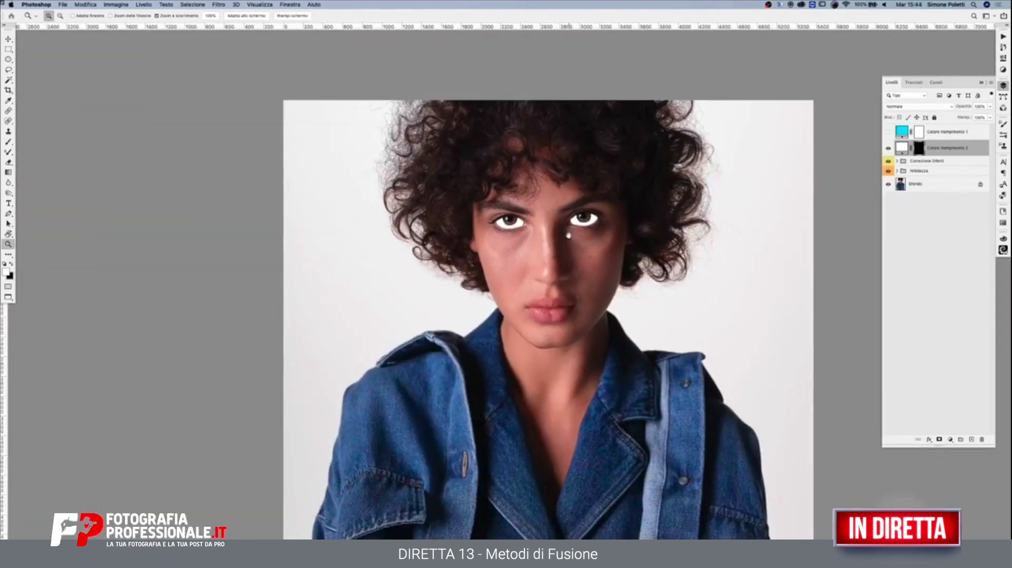
pyautogui.click(539, 177)
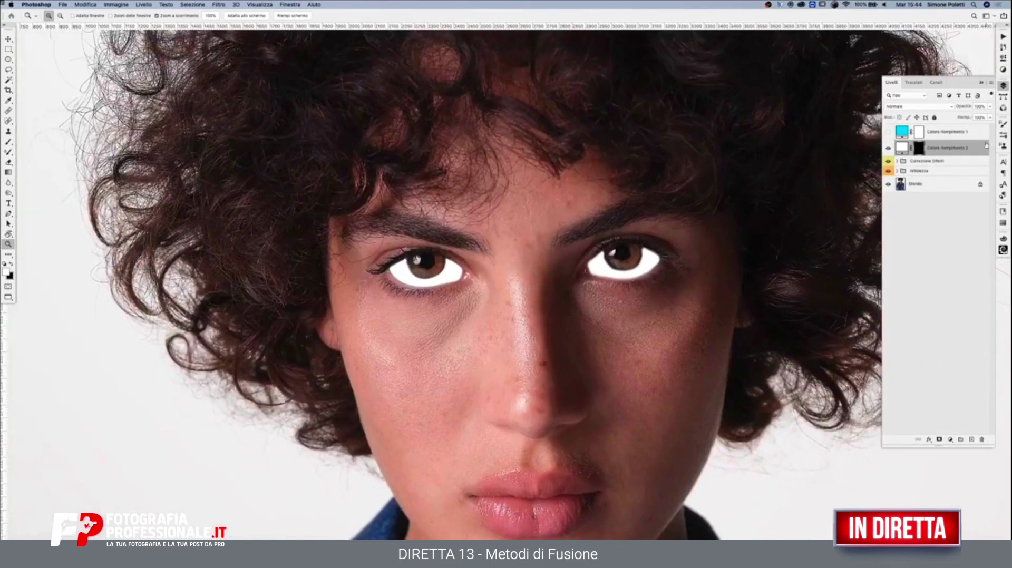
pyautogui.keyDown('alt'); pyautogui.click(919, 153); pyautogui.keyUp('alt')
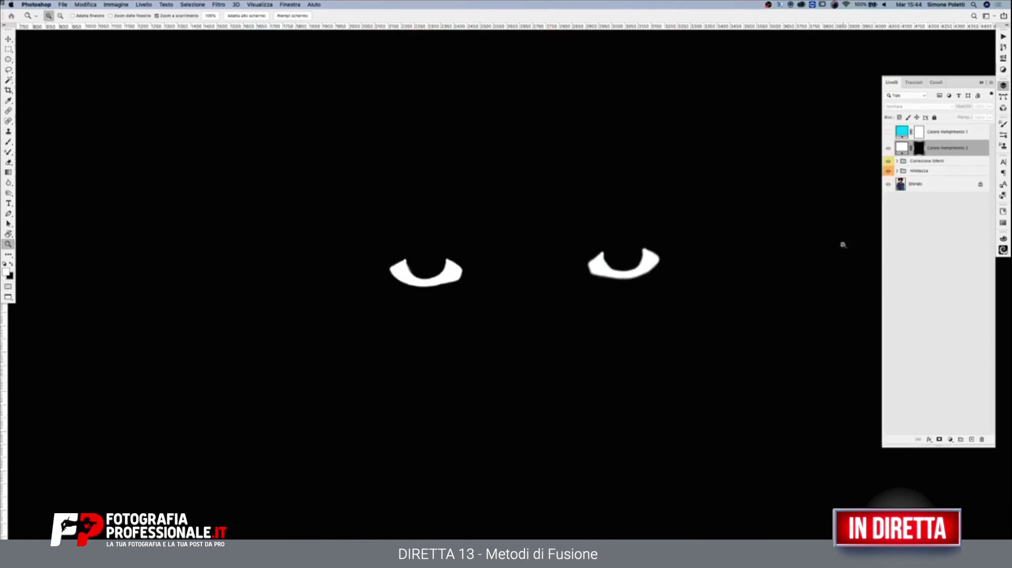
pyautogui.click(492, 257)
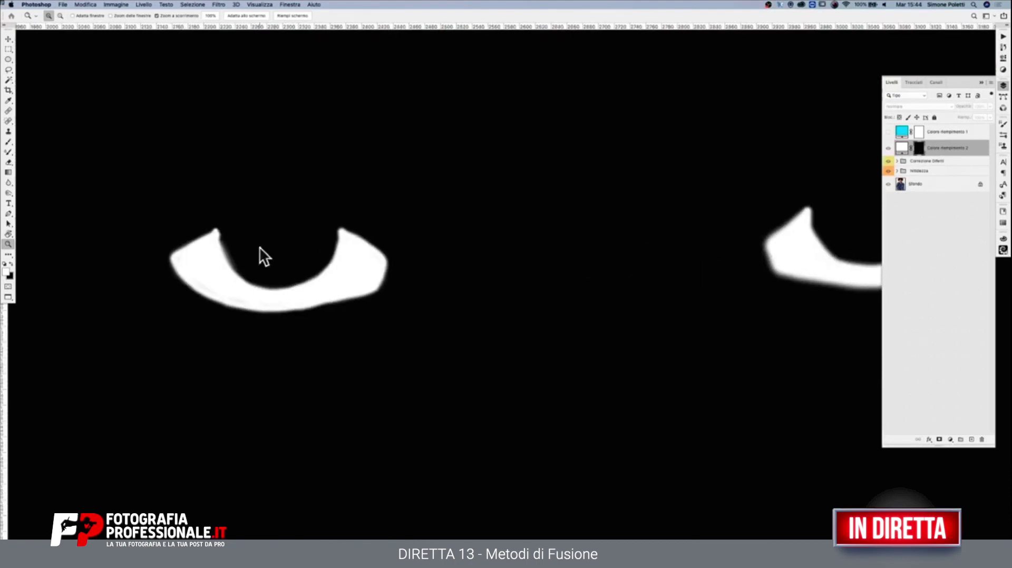
pyautogui.click(9, 141)
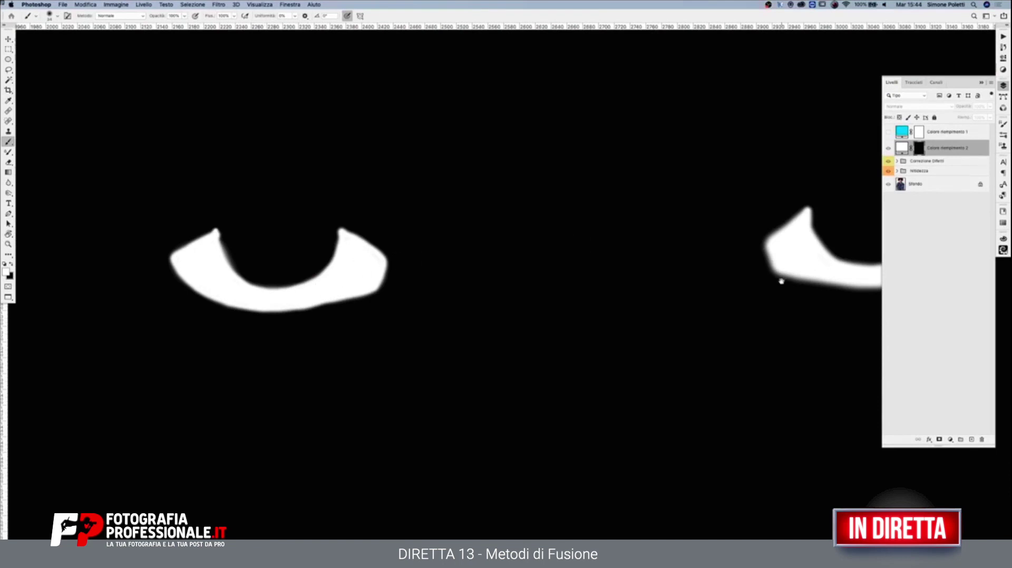
pyautogui.hscroll(5, 780, 282)
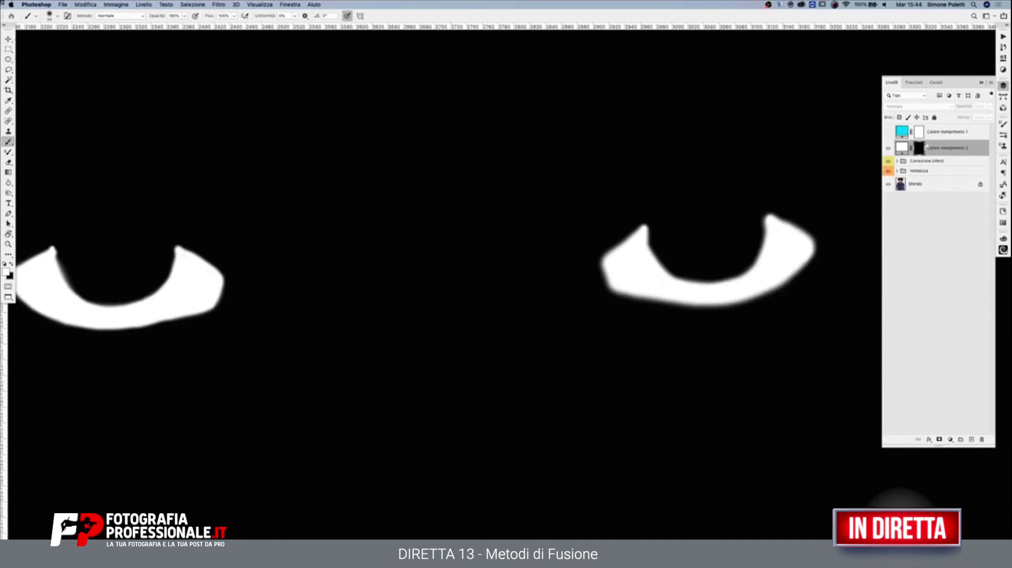
pyautogui.click(903, 149)
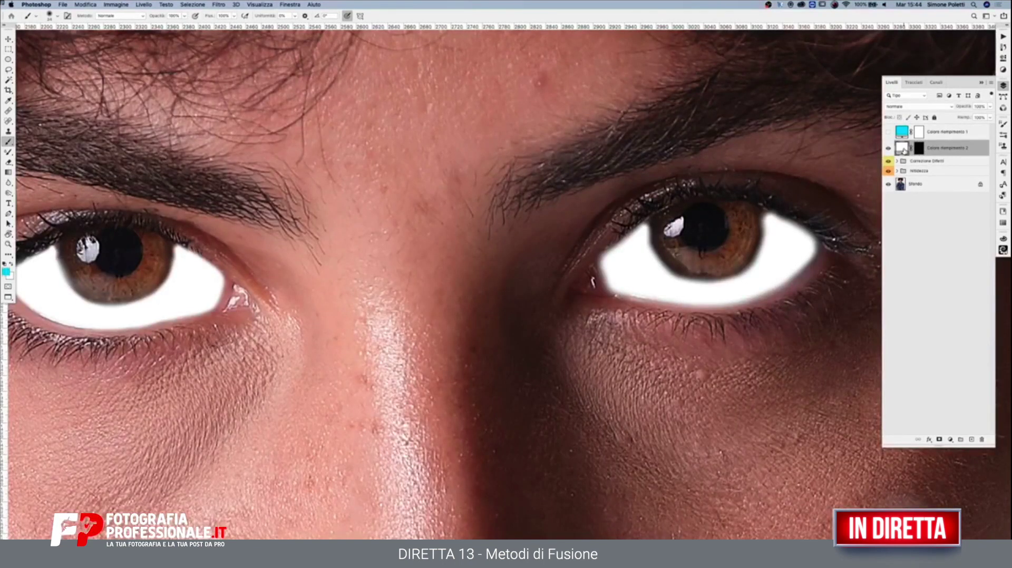
pyautogui.press('z')
pyautogui.hotkey('ctrl', '-')
pyautogui.hotkey('ctrl', '-')
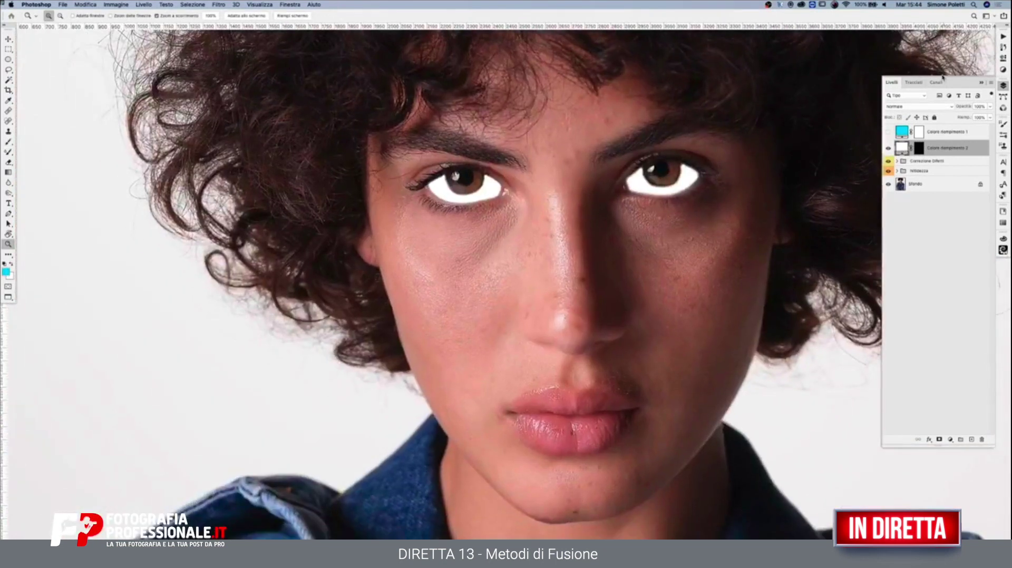
# Step: Set the eye fill layer's blend mode to Saturazione and compare it on and off
pyautogui.click(930, 106)
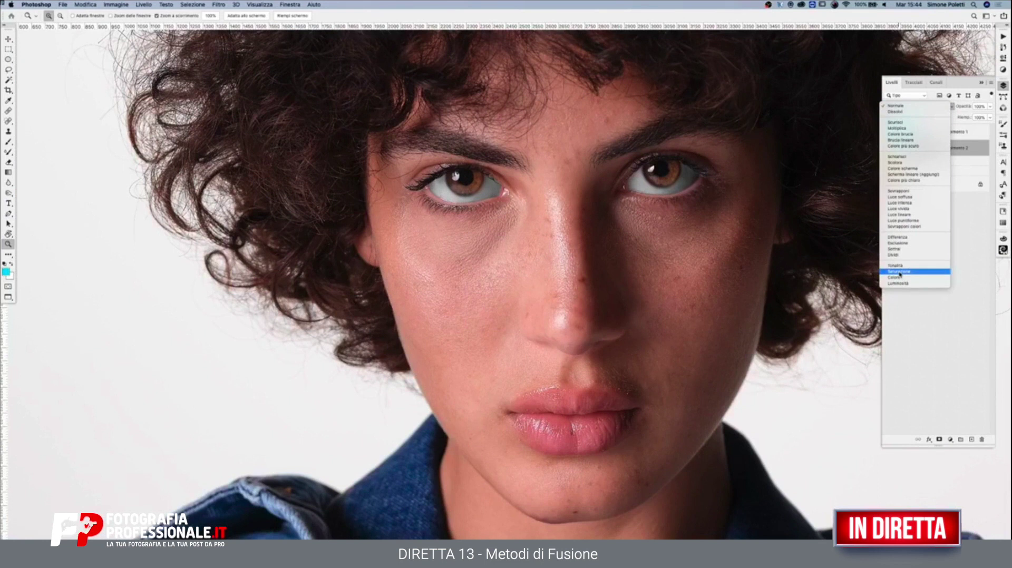
pyautogui.click(900, 271)
pyautogui.click(978, 107)
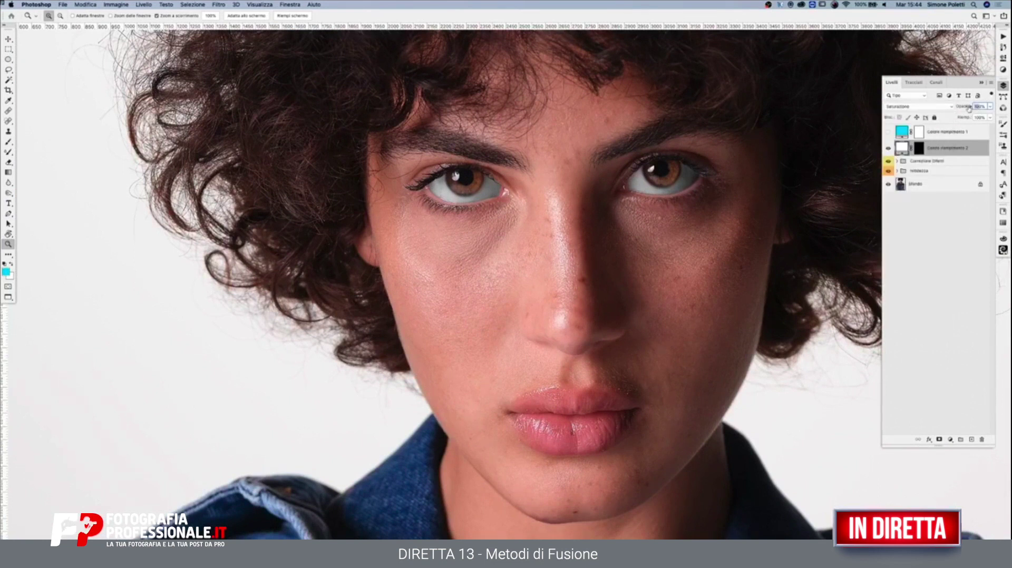
pyautogui.write('0')
pyautogui.click(888, 148)
pyautogui.click(888, 148)
pyautogui.write('80')
# Step: Duplicate the eye fill layer and set the copy to Luce soffusa at 10% opacity
pyautogui.hotkey('ctrl', 'j')
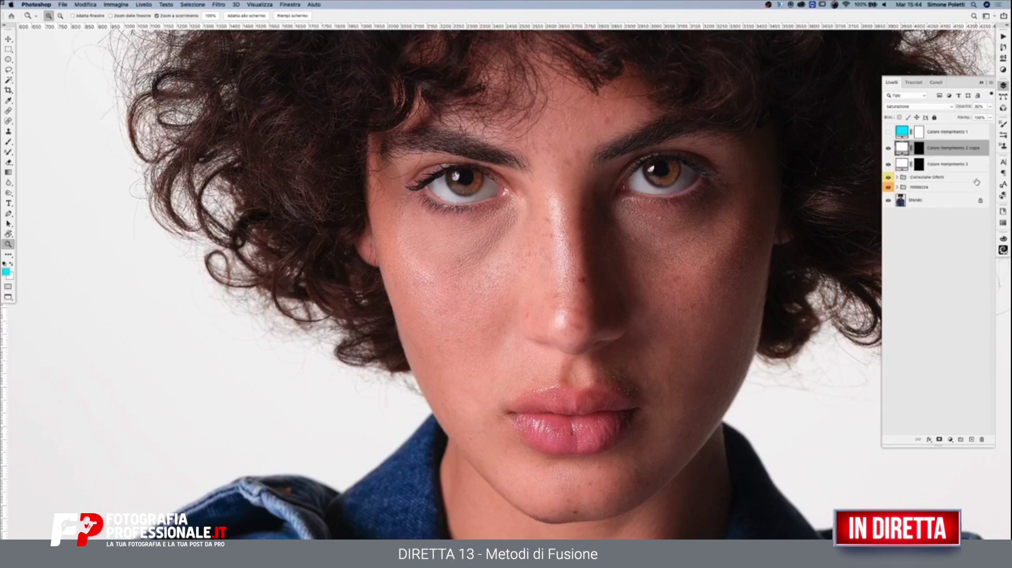
pyautogui.click(927, 108)
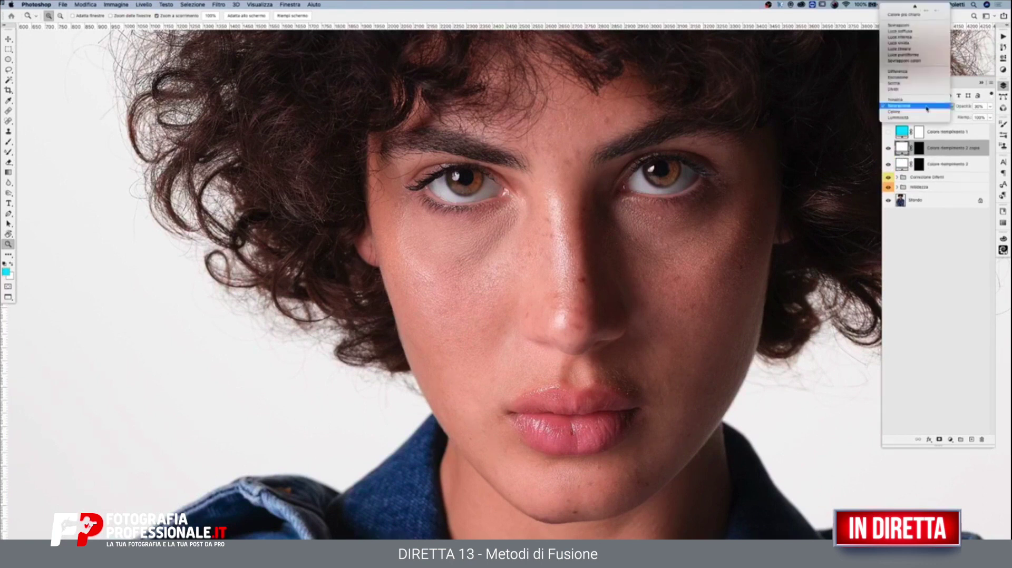
pyautogui.click(904, 31)
pyautogui.doubleClick(978, 105)
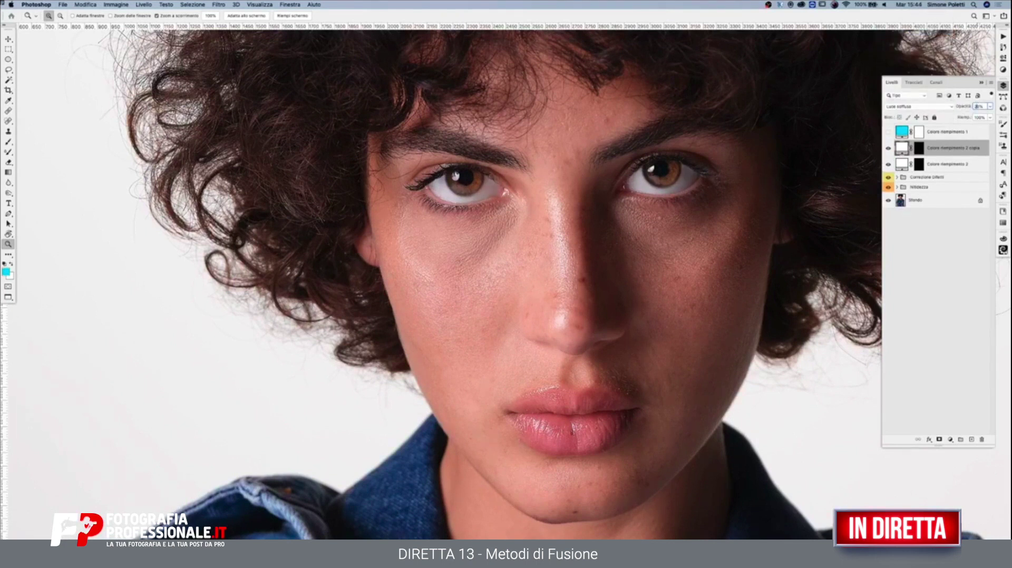
pyautogui.write('10')
pyautogui.press('Return')
# Step: Compare the duplicate fill on and off and inspect its mask up close
pyautogui.keyDown('alt'); pyautogui.click(814, 148); pyautogui.keyUp('alt')
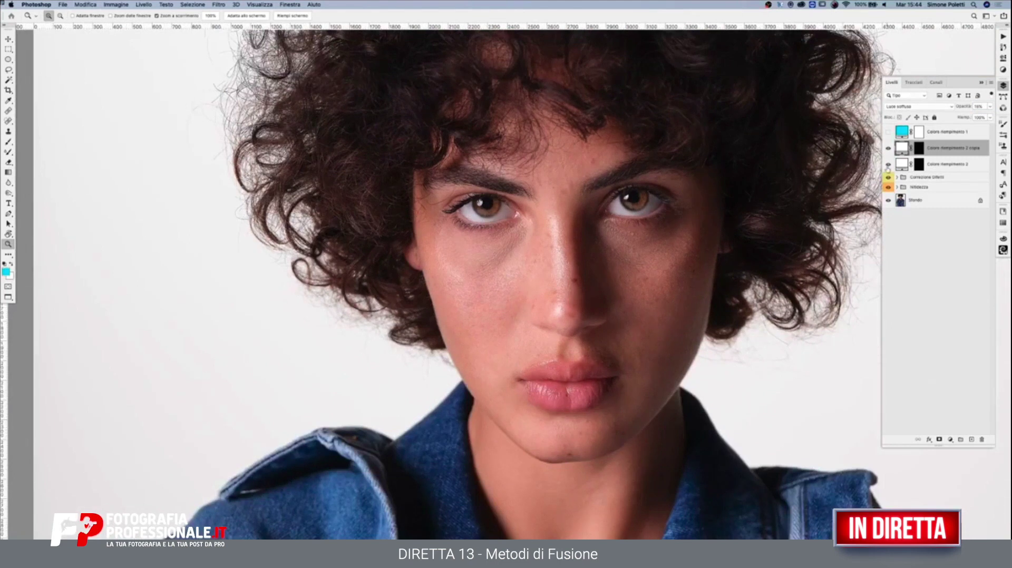
pyautogui.click(888, 148)
pyautogui.click(888, 149)
pyautogui.press('super+plus')
pyautogui.click(920, 150)
pyautogui.keyDown('alt'); pyautogui.click(920, 150); pyautogui.keyUp('alt')
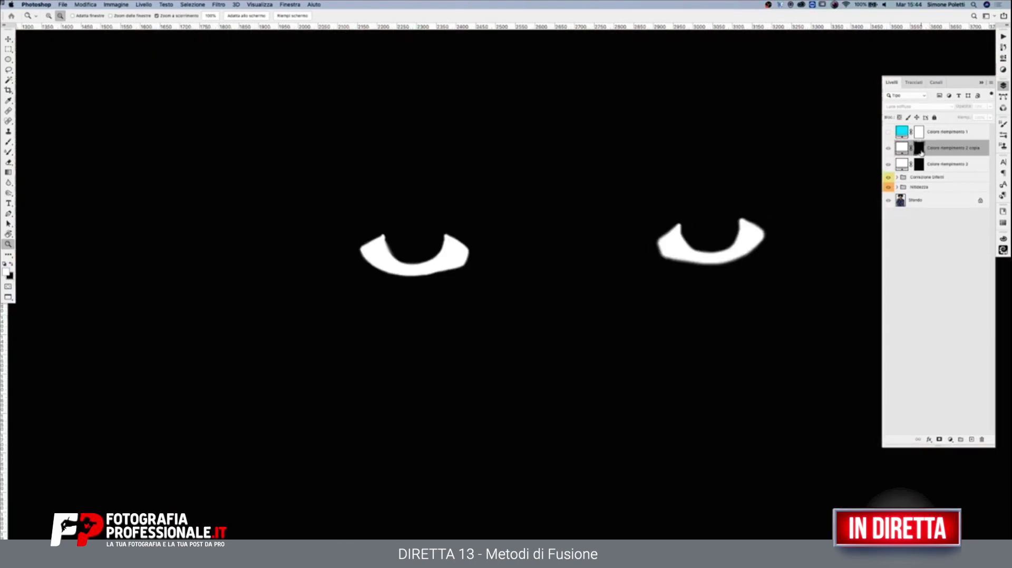
pyautogui.keyDown('alt'); pyautogui.click(920, 150); pyautogui.keyUp('alt')
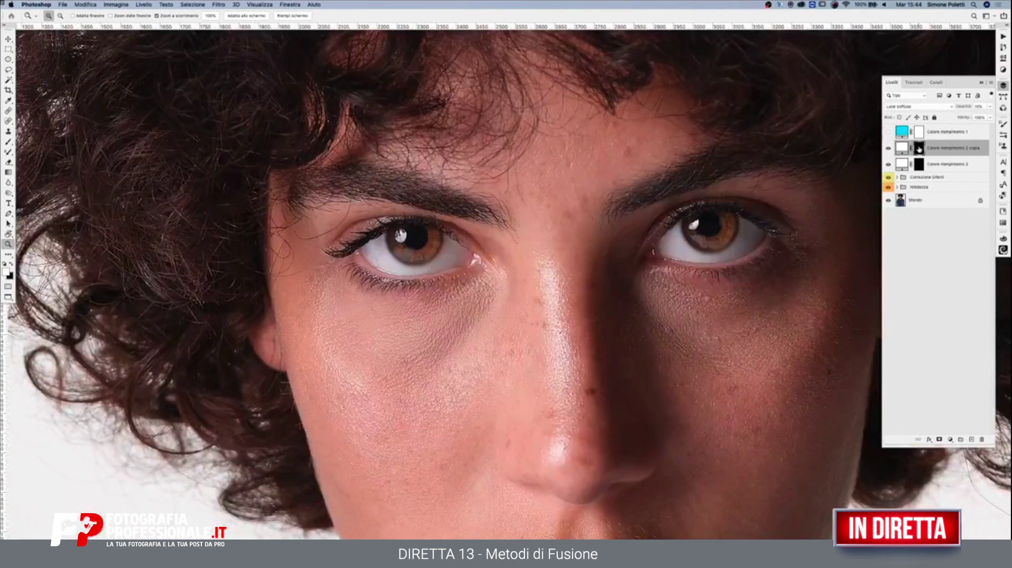
pyautogui.press('b')
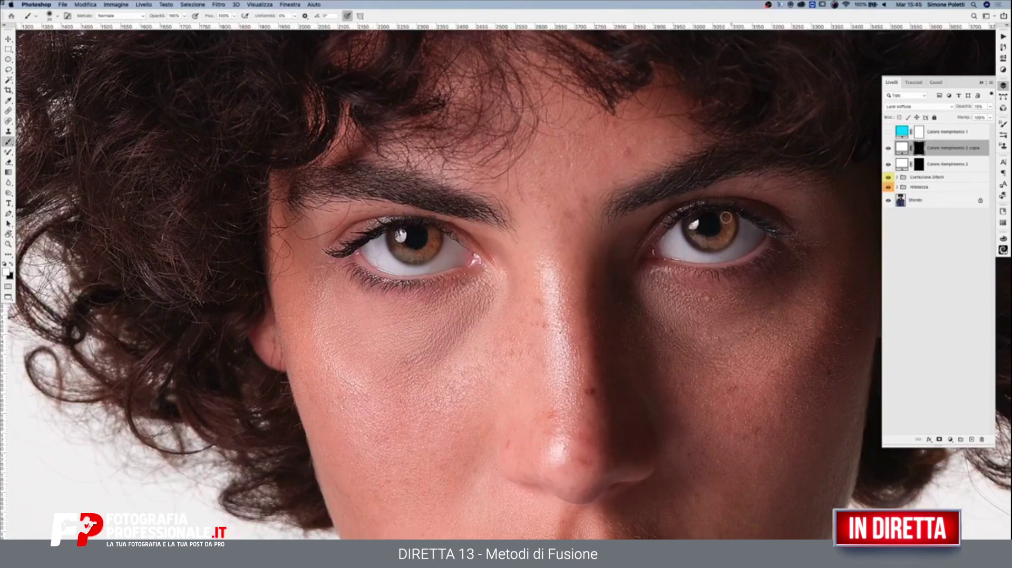
# Step: Toggle the iris colour layer to compare, leave it visible, and zoom out to the full portrait
pyautogui.click(888, 148)
pyautogui.click(889, 149)
pyautogui.click(888, 149)
pyautogui.click(888, 149)
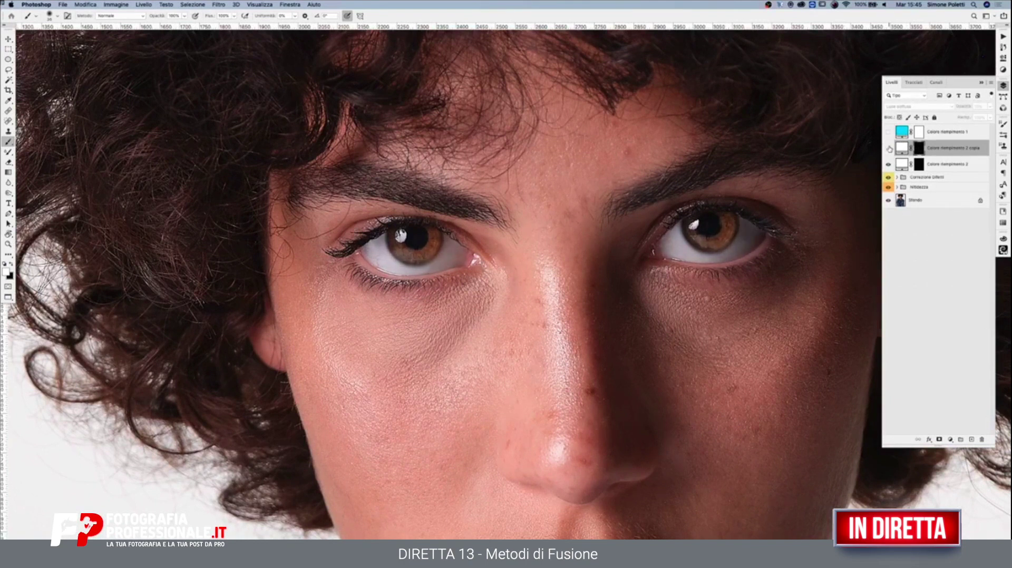
pyautogui.click(889, 149)
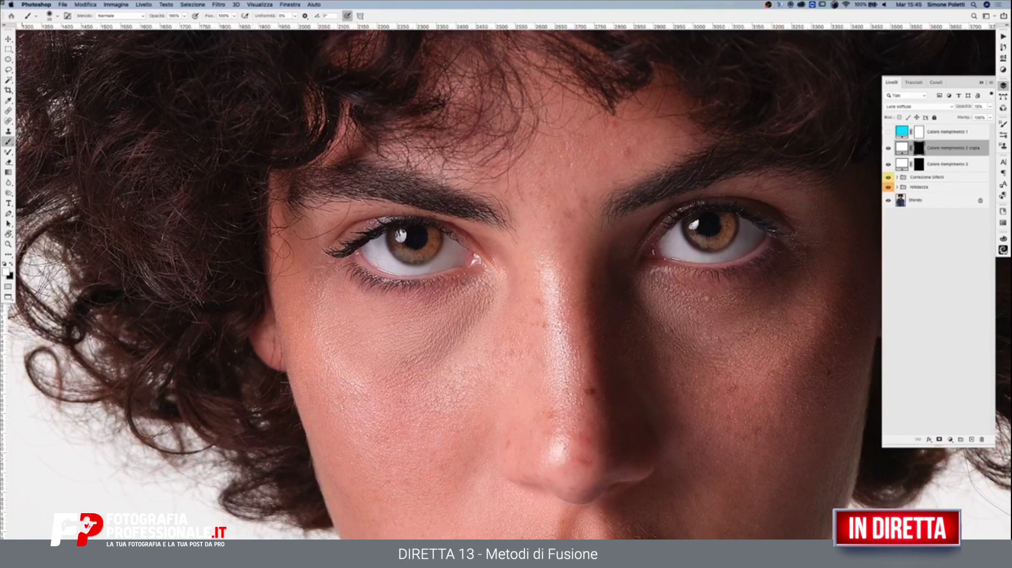
pyautogui.press('z')
pyautogui.hotkey('ctrl', '-')
pyautogui.hotkey('ctrl', '-')
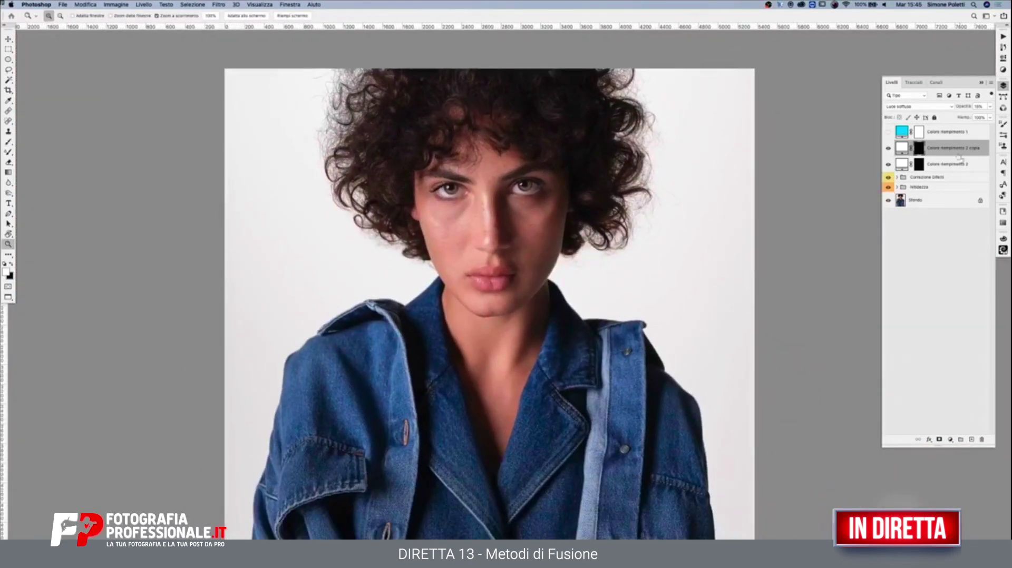
# Step: Select both Colore riempimento 2 fill layers and group them with Cmd+G
pyautogui.moveTo(888, 149)
pyautogui.mouseDown()
pyautogui.moveTo(888, 168)
pyautogui.moveTo(888, 148)
pyautogui.mouseUp()
pyautogui.click(901, 165)
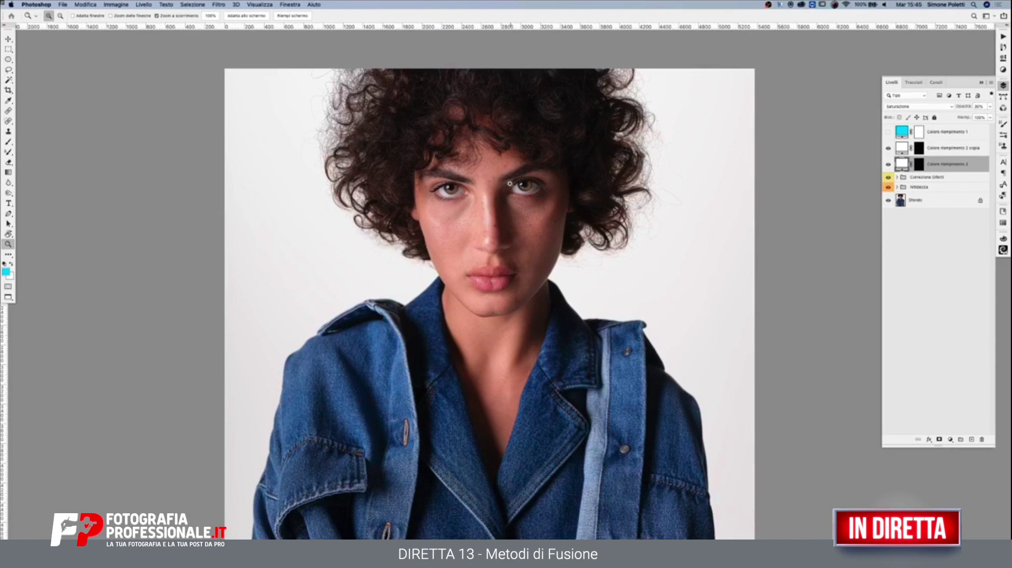
pyautogui.keyDown('shift'); pyautogui.click(956, 148); pyautogui.keyUp('shift')
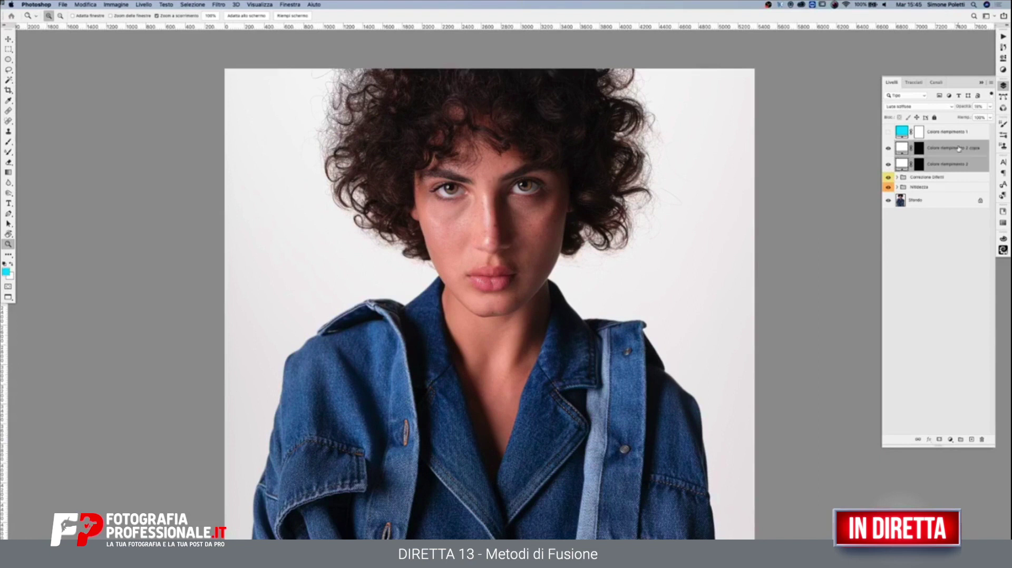
pyautogui.hotkey('ctrl', 'g')
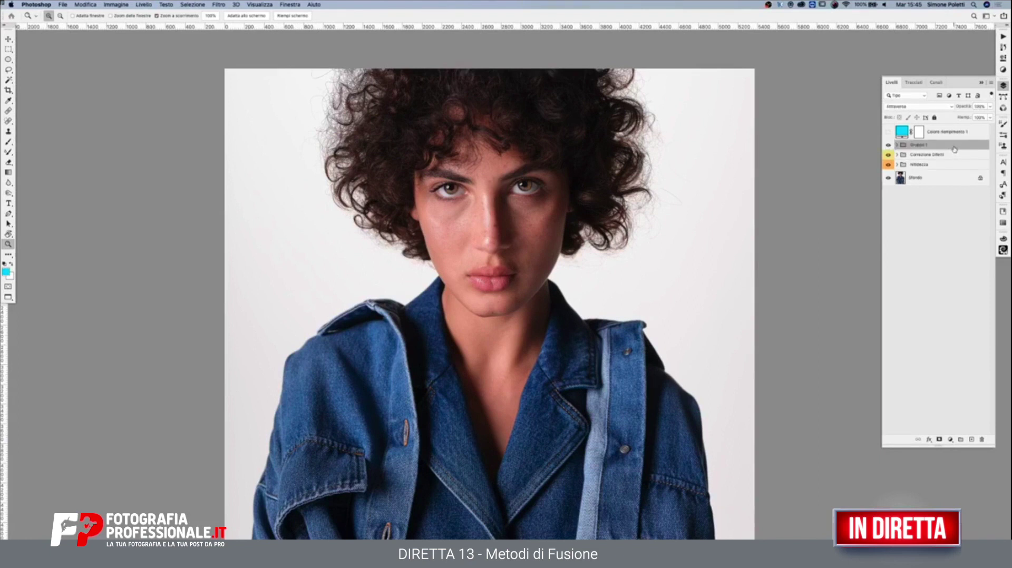
# Step: Rename the new group to 'Occhi' and give it a colour label
pyautogui.doubleClick(918, 144)
pyautogui.write('Occhi')
pyautogui.press('Return')
pyautogui.rightClick(957, 148)
pyautogui.click(886, 433)
# Step: Expand Occhi, select the upper iris colour layer and raise its opacity to 62%
pyautogui.press('v')
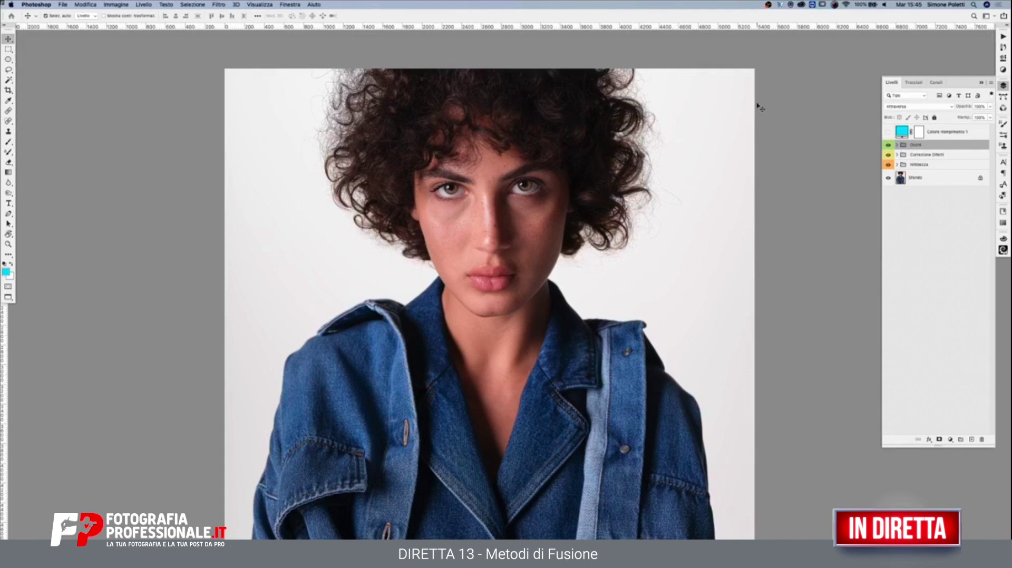
pyautogui.click(896, 144)
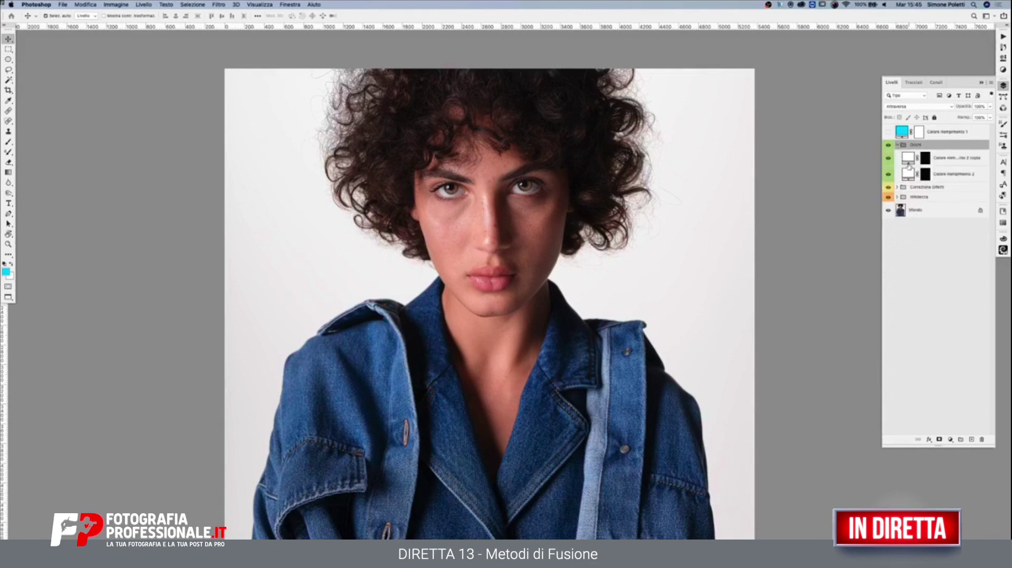
pyautogui.click(907, 166)
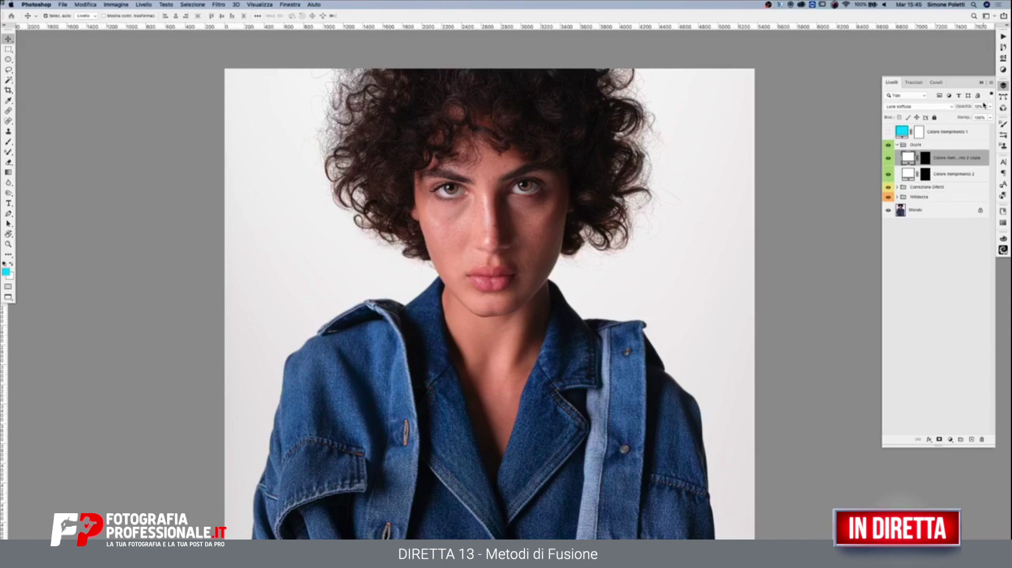
pyautogui.click(990, 106)
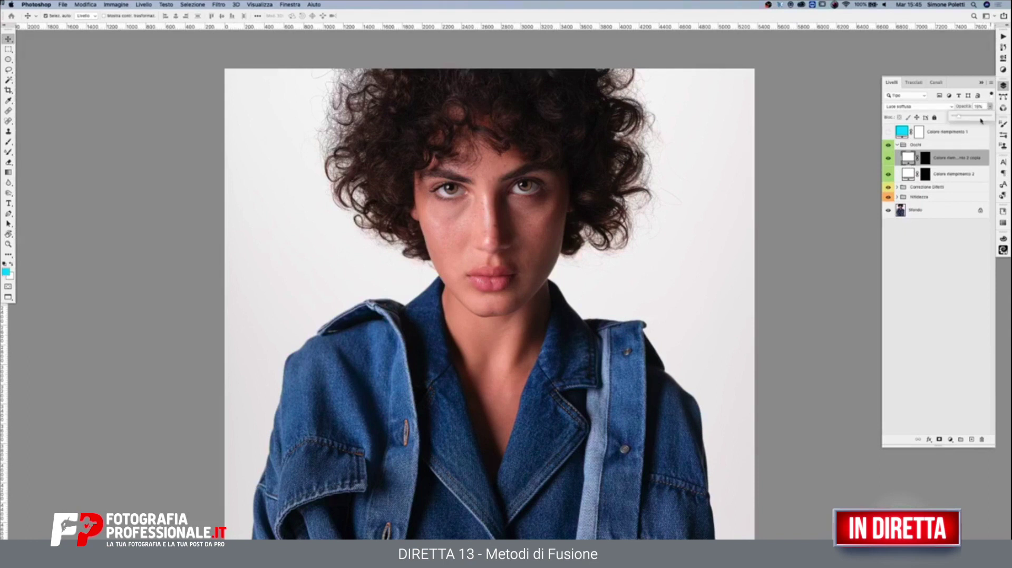
pyautogui.moveTo(982, 121); pyautogui.dragTo(974, 119)
# Step: Zoom in on the eyes, view the iris layer's mask alone, and ready a black brush
pyautogui.click(8, 244)
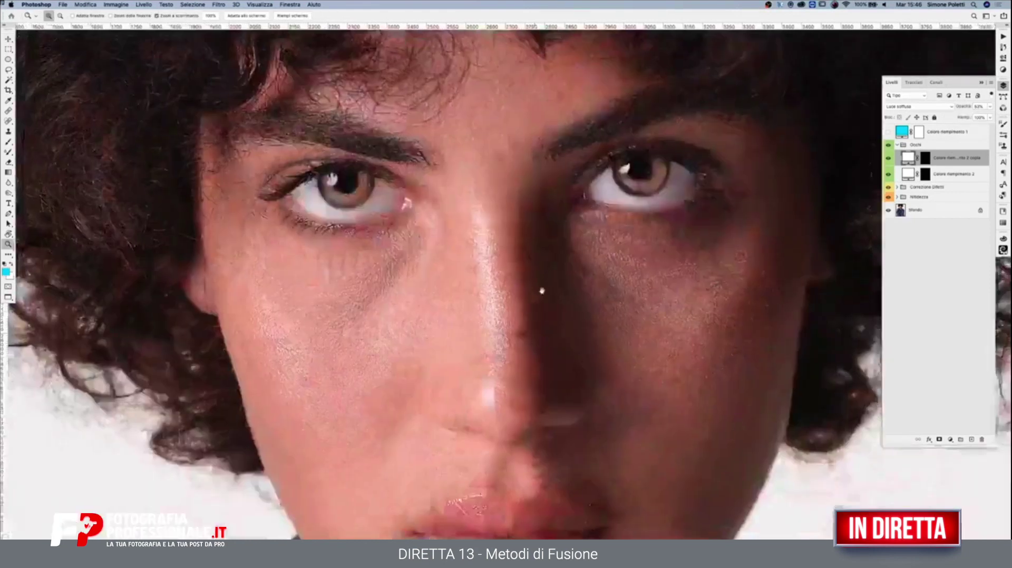
pyautogui.moveTo(450, 203); pyautogui.dragTo(543, 288)
pyautogui.keyDown('alt'); pyautogui.click(926, 158); pyautogui.keyUp('alt')
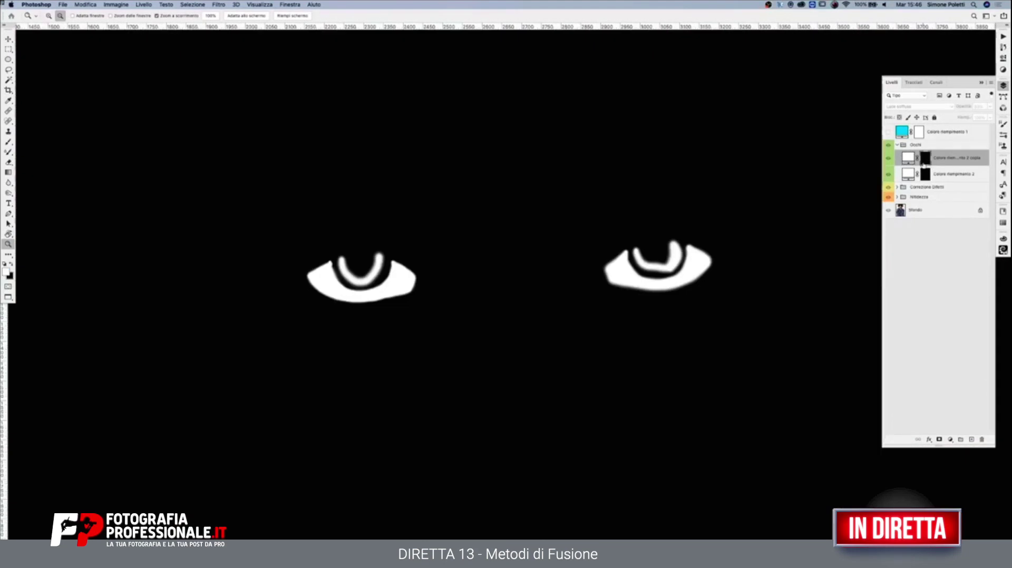
pyautogui.press('b')
pyautogui.moveTo(434, 330); pyautogui.dragTo(465, 323)
pyautogui.press('x')
# Step: Lightly paint out the left eye's outer edge at 18% brush opacity, then return to normal view
pyautogui.moveTo(448, 251)
pyautogui.mouseDown()
pyautogui.moveTo(418, 311)
pyautogui.moveTo(328, 334)
pyautogui.moveTo(278, 275)
pyautogui.mouseUp()
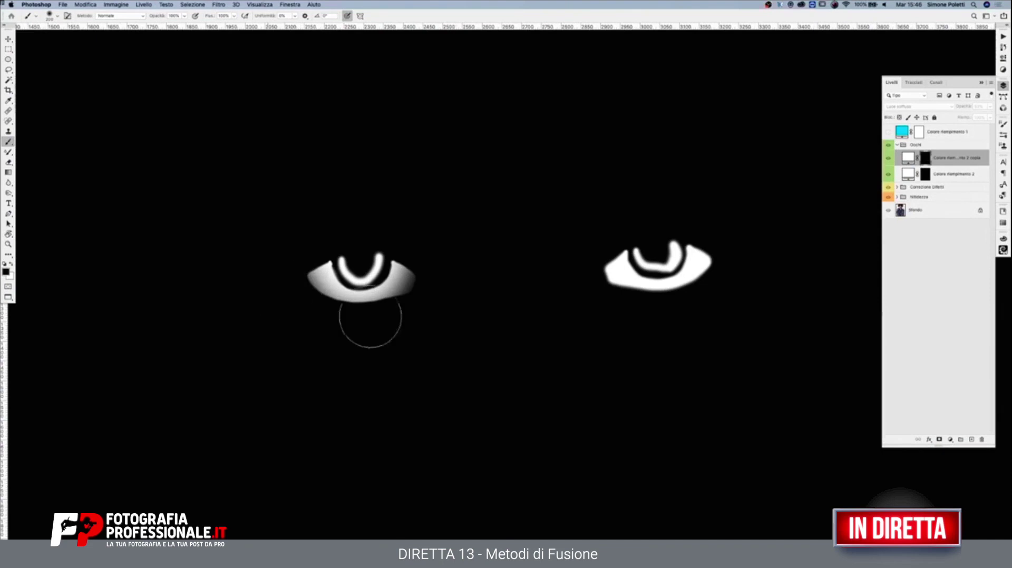
pyautogui.hotkey('ctrl', 'z')
pyautogui.moveTo(184, 16); pyautogui.dragTo(154, 26)
pyautogui.moveTo(423, 263)
pyautogui.mouseDown()
pyautogui.moveTo(431, 281)
pyautogui.moveTo(334, 338)
pyautogui.moveTo(280, 275)
pyautogui.mouseUp()
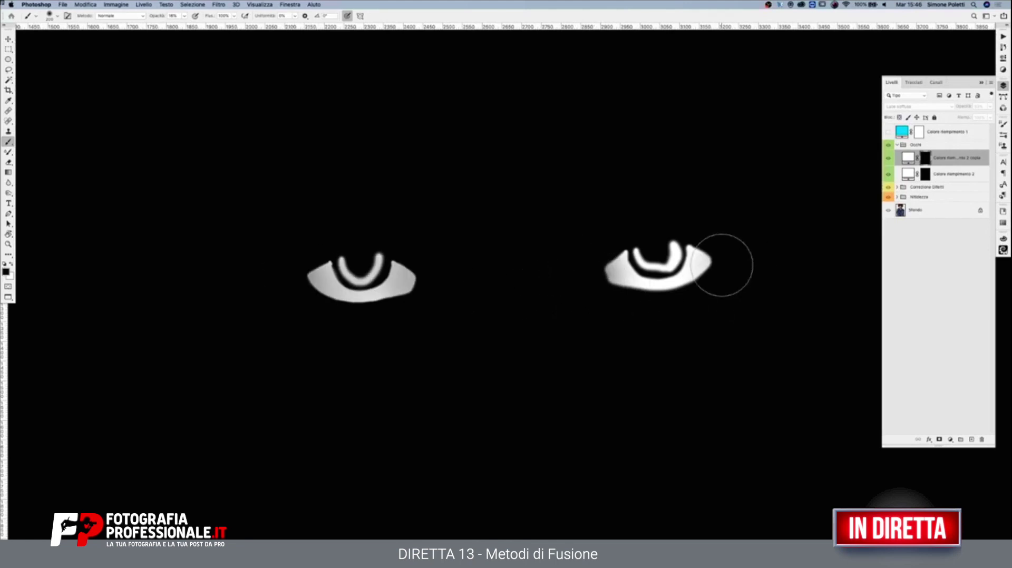
pyautogui.click(888, 158)
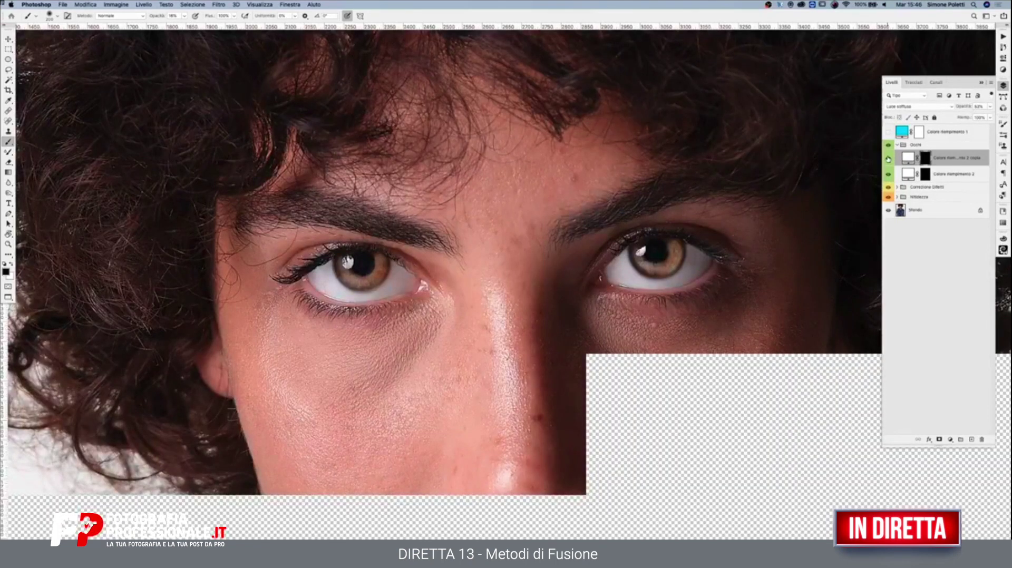
pyautogui.press('z')
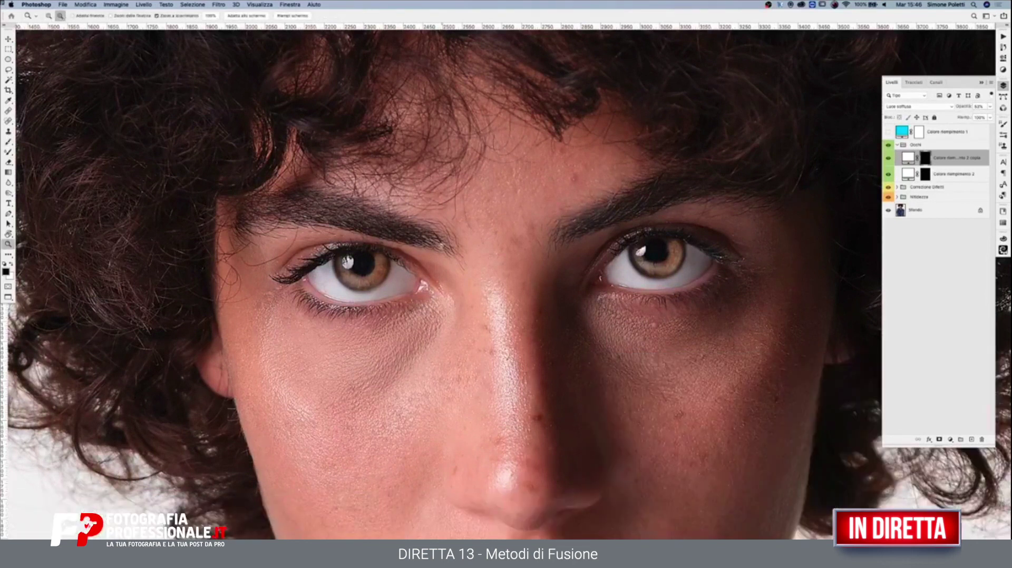
pyautogui.keyDown('alt'); pyautogui.click(443, 246); pyautogui.keyUp('alt')
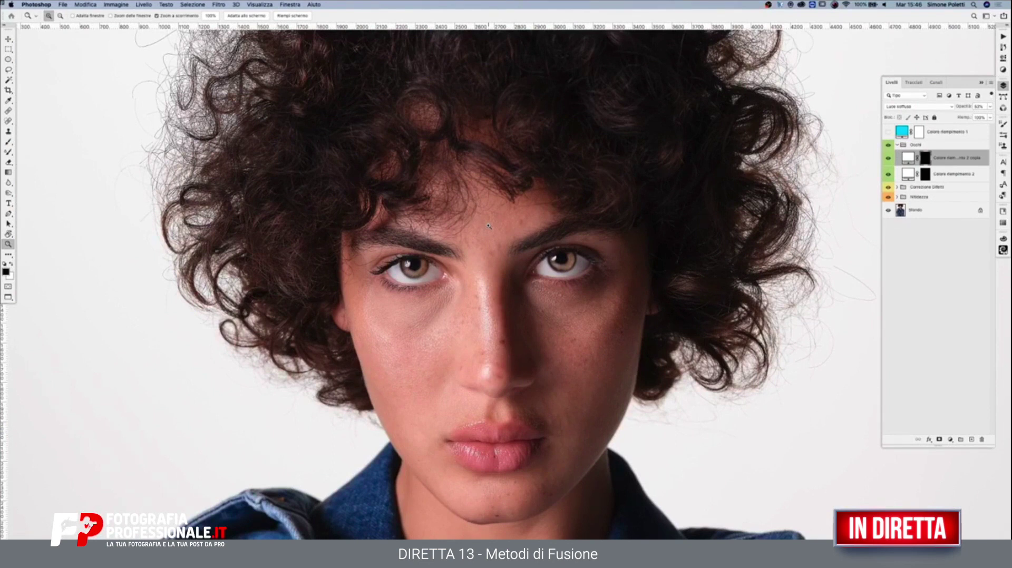
# Step: Set the upper iris colour layer to about 24% opacity and collapse the Occhi group
pyautogui.click(896, 144)
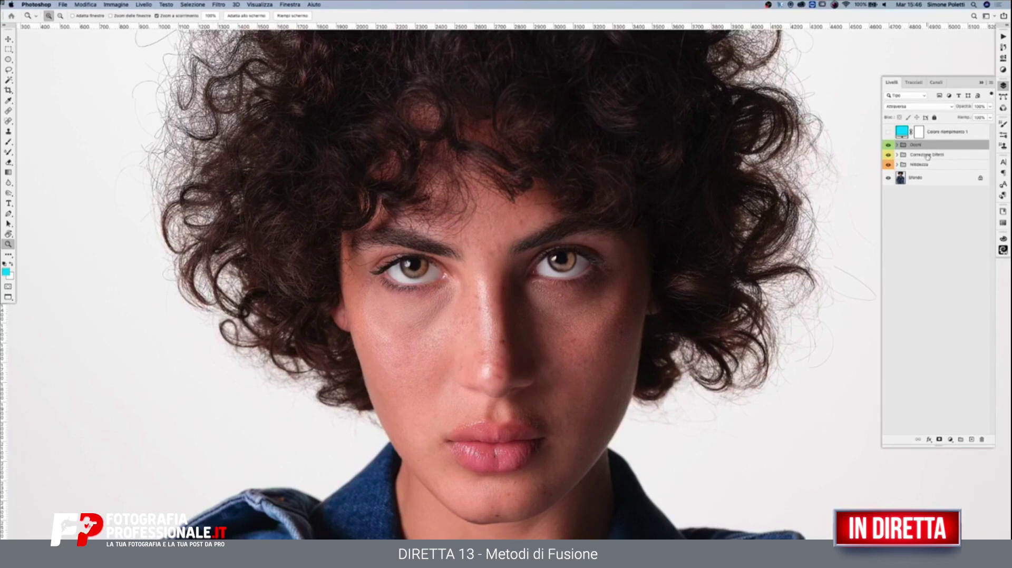
pyautogui.click(897, 144)
pyautogui.click(943, 157)
pyautogui.click(990, 107)
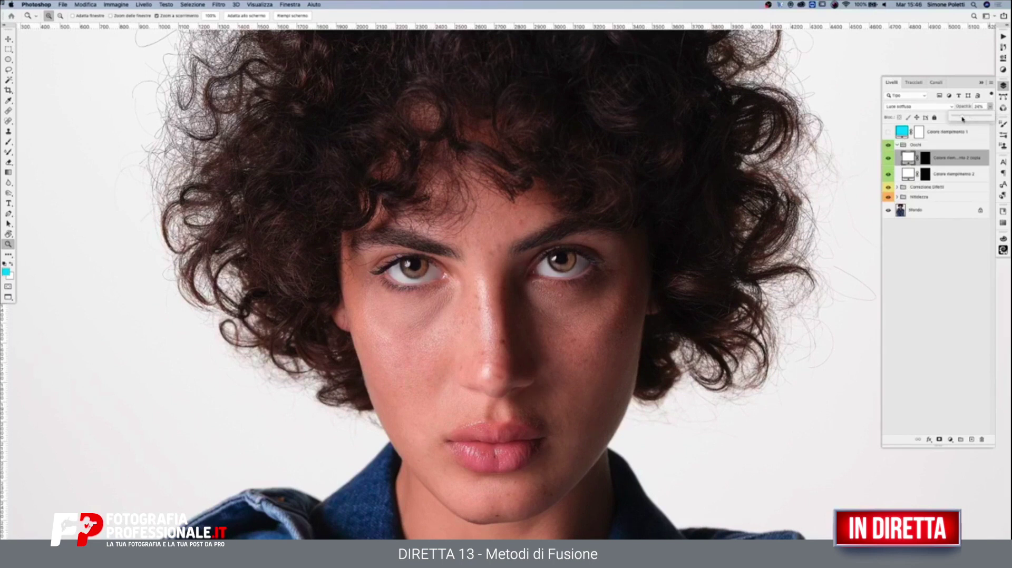
pyautogui.click(897, 145)
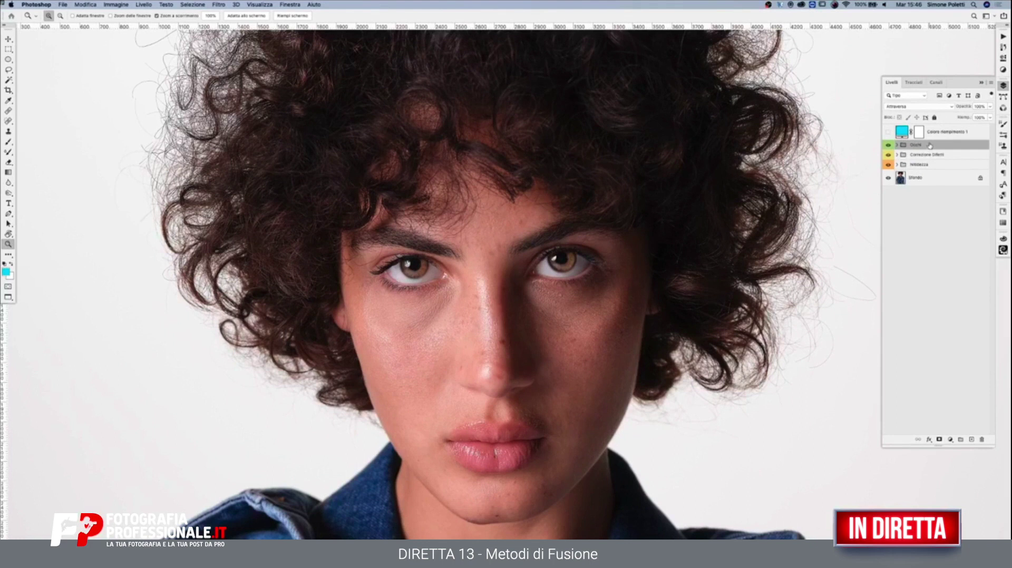
pyautogui.click(950, 442)
# Step: Set the new solid colour fill layer to pure white #ffffff
pyautogui.click(947, 448)
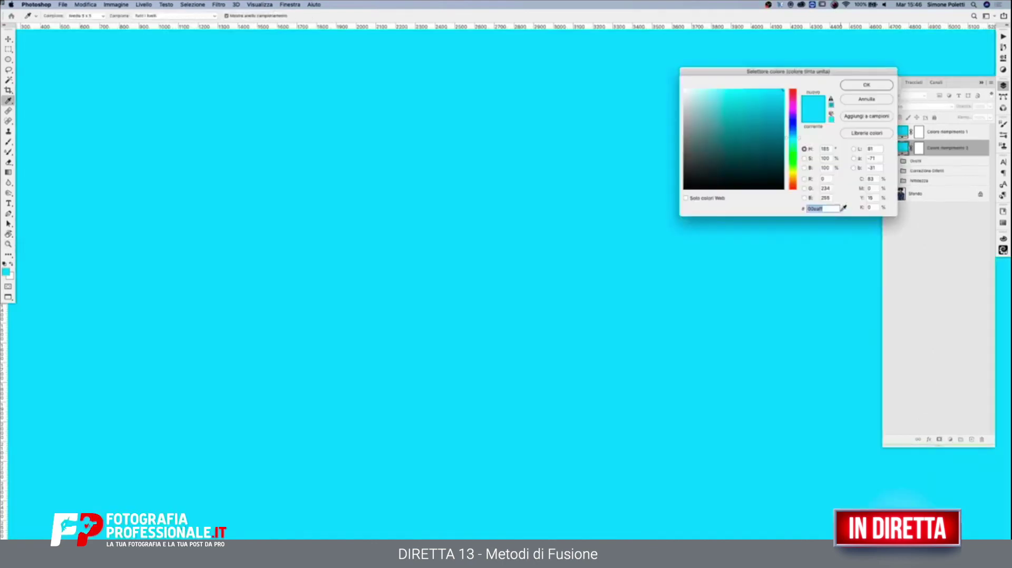
pyautogui.click(685, 90)
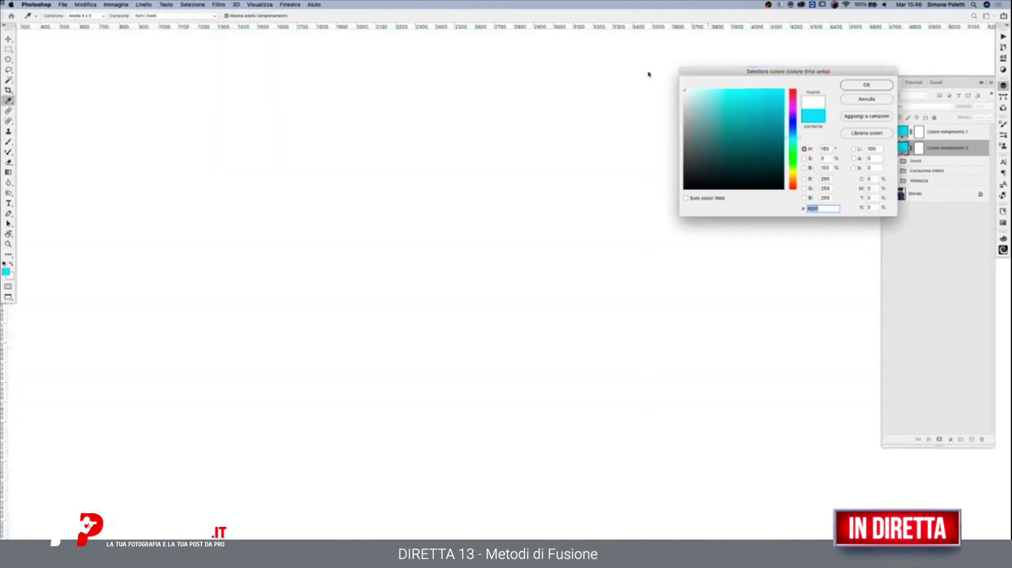
pyautogui.click(855, 83)
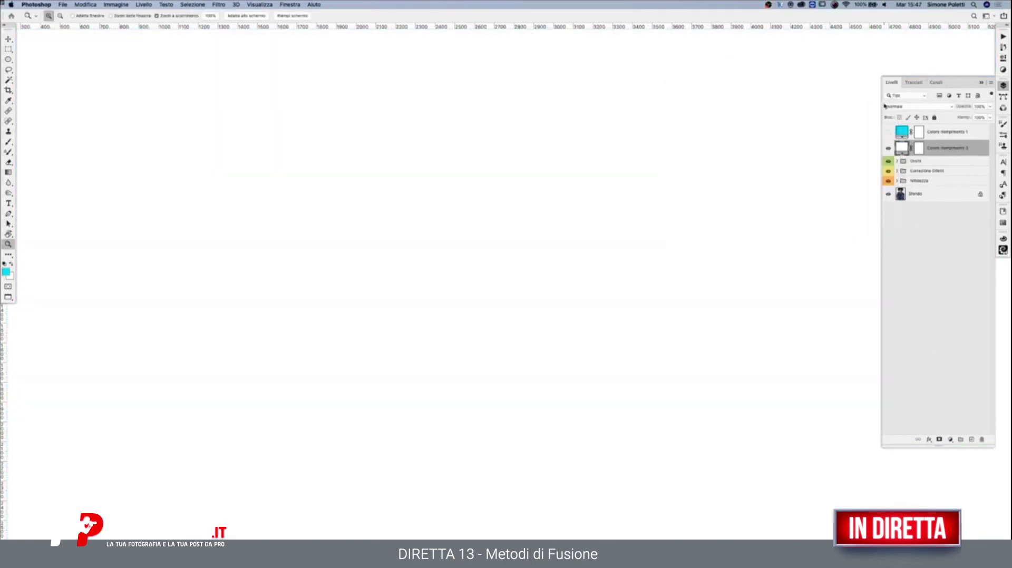
# Step: Add a black #000000 fill layer, hide it, and select the white fill layer
pyautogui.click(951, 442)
pyautogui.click(947, 449)
pyautogui.click(754, 179)
pyautogui.click(845, 87)
pyautogui.click(888, 148)
pyautogui.click(949, 166)
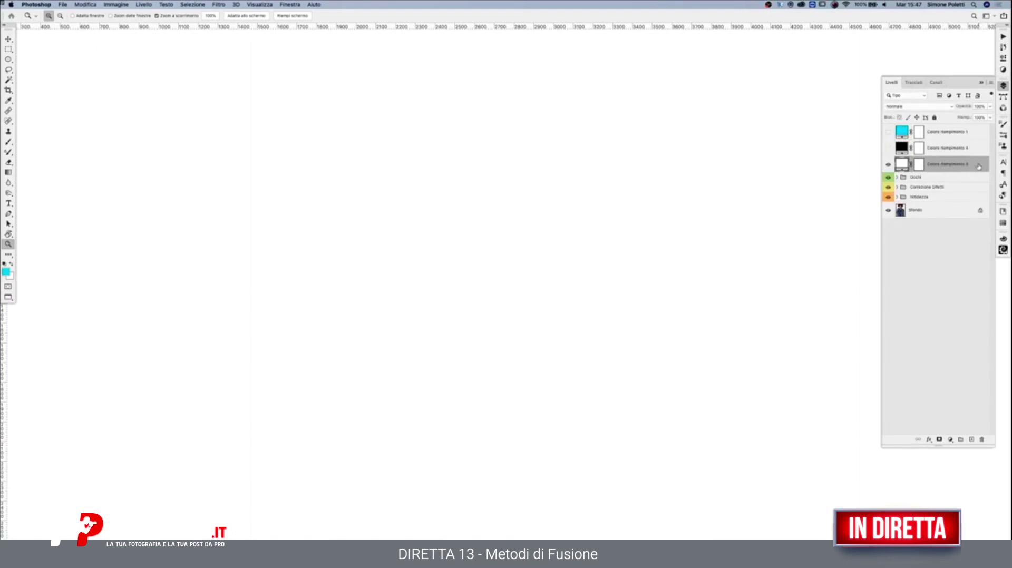
# Step: Open Layer Style blending options for the white Colore riempimento 3 layer and show the blend-mode list
pyautogui.doubleClick(978, 167)
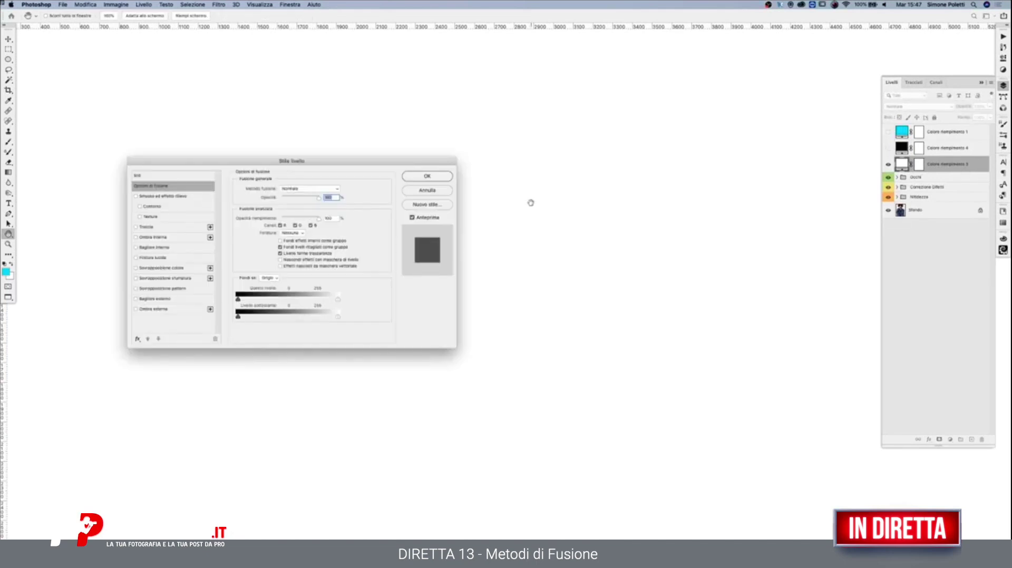
pyautogui.moveTo(358, 160); pyautogui.dragTo(728, 188)
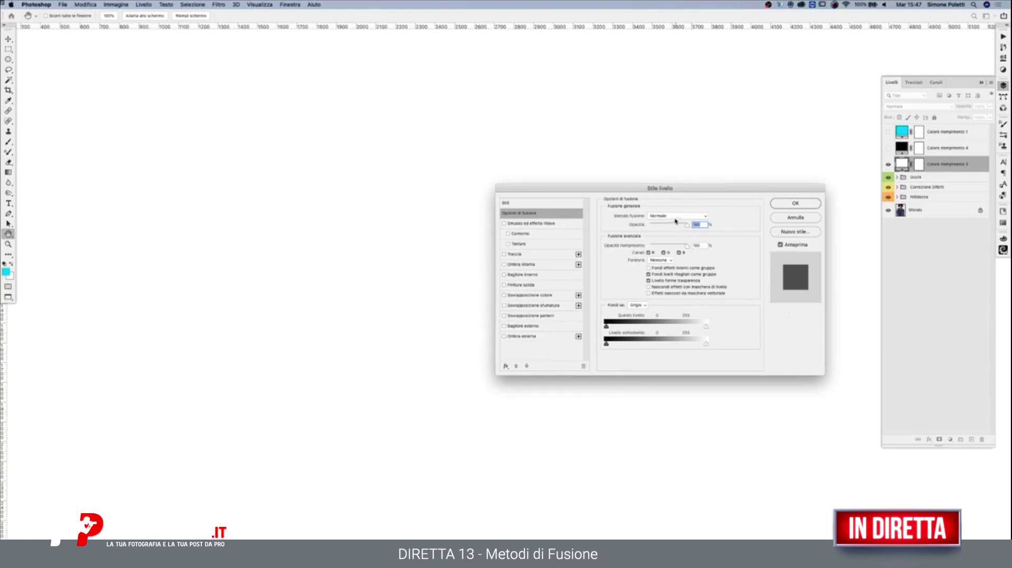
pyautogui.click(676, 217)
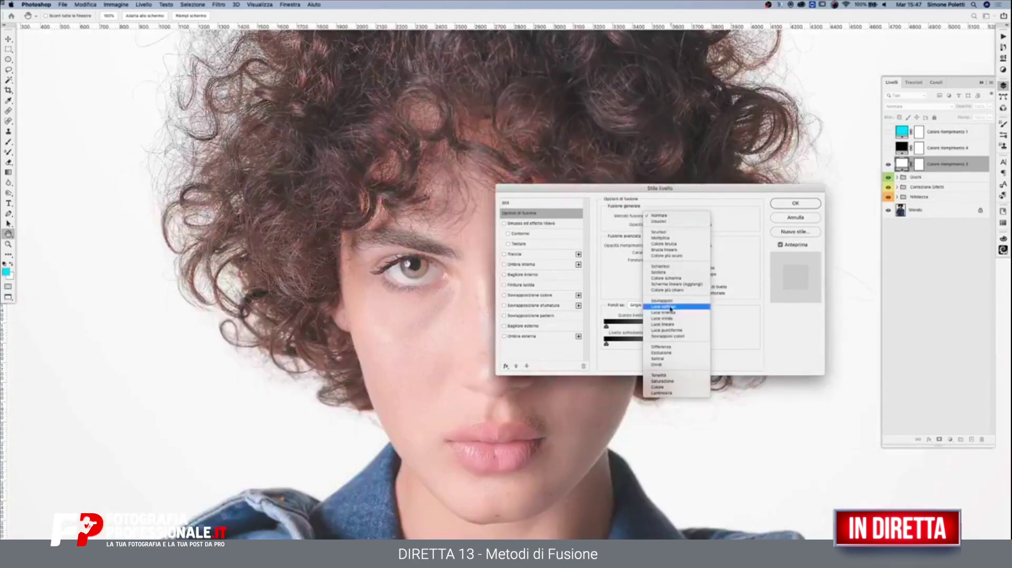
pyautogui.click(671, 308)
pyautogui.moveTo(528, 213); pyautogui.dragTo(702, 157)
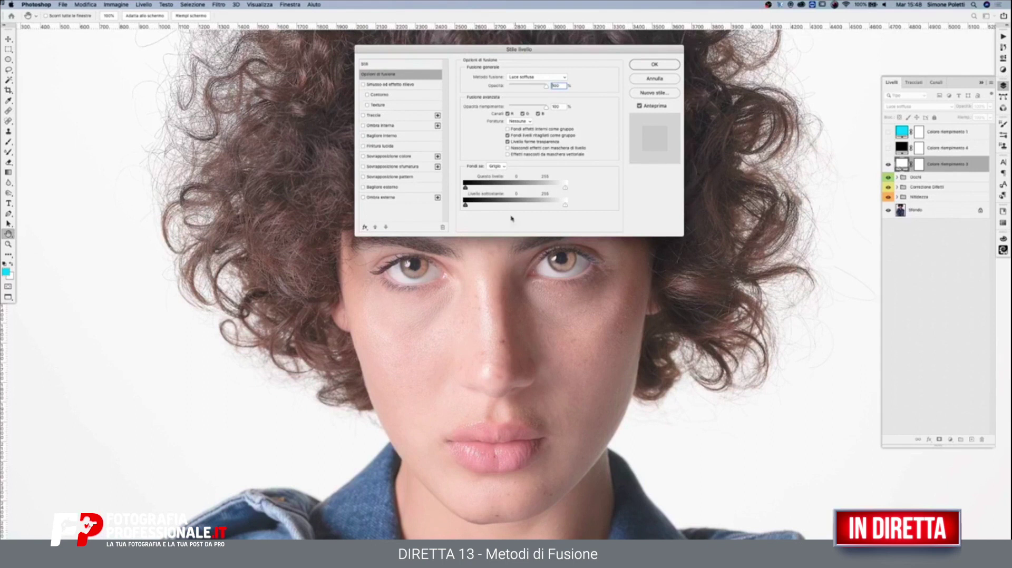
pyautogui.moveTo(465, 188); pyautogui.dragTo(466, 188)
pyautogui.moveTo(465, 187); pyautogui.dragTo(464, 188)
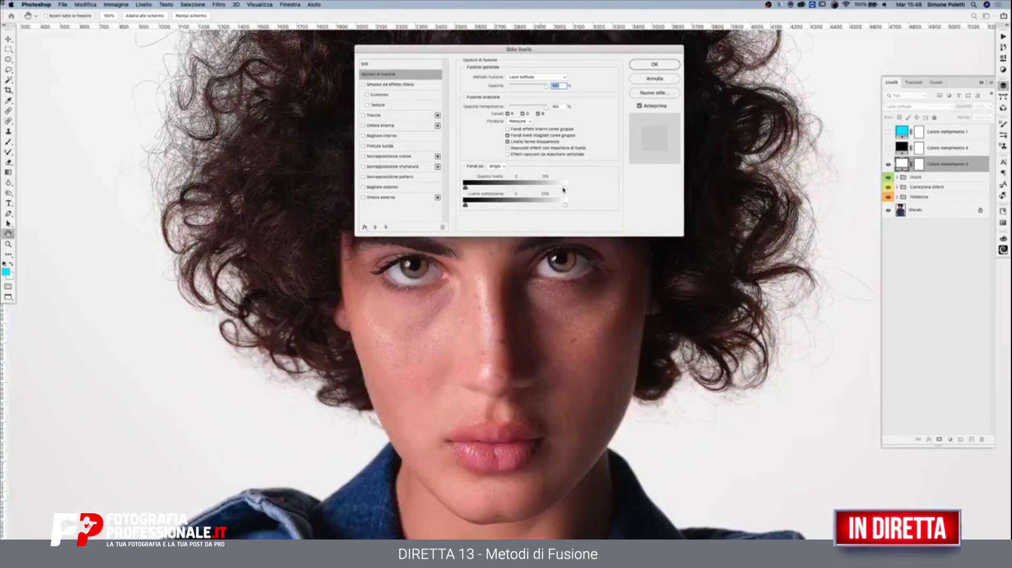
pyautogui.moveTo(565, 188); pyautogui.dragTo(576, 191)
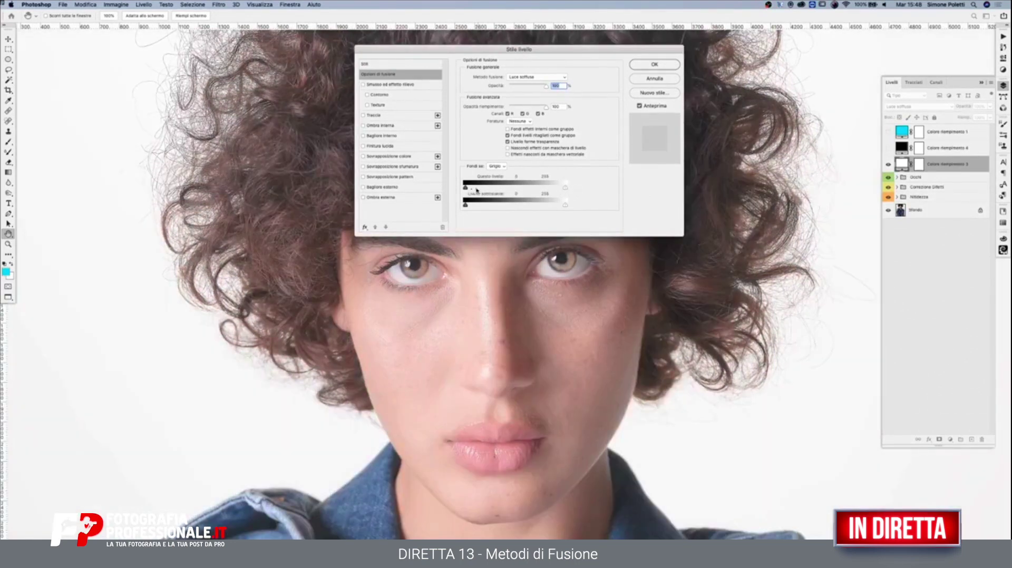
pyautogui.moveTo(466, 188)
pyautogui.mouseDown()
pyautogui.moveTo(559, 188)
pyautogui.moveTo(480, 188)
pyautogui.mouseUp()
# Step: Split the Livello sottostante black Blend If slider to about 104/230 and confirm
pyautogui.moveTo(465, 206); pyautogui.dragTo(489, 207)
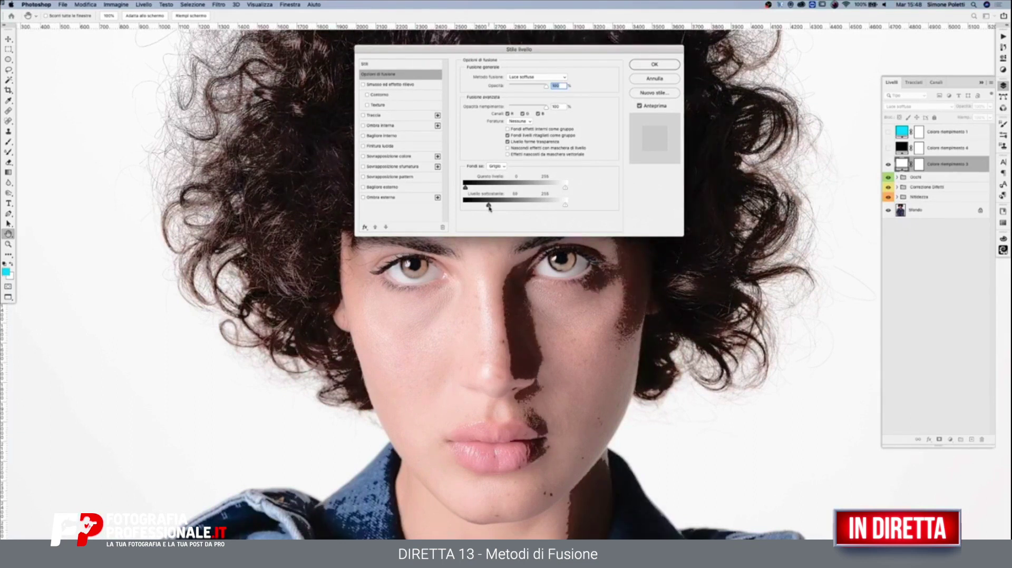
pyautogui.moveTo(489, 207); pyautogui.dragTo(516, 210)
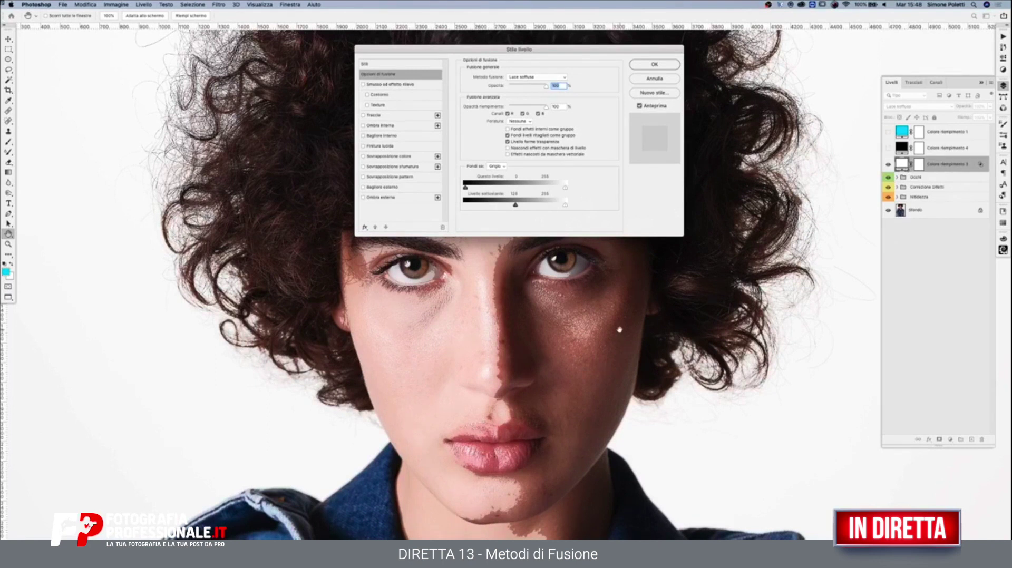
pyautogui.moveTo(515, 204)
pyautogui.mouseDown()
pyautogui.moveTo(538, 205)
pyautogui.moveTo(515, 210)
pyautogui.mouseUp()
pyautogui.press('alt')
pyautogui.moveTo(515, 205); pyautogui.dragTo(538, 207)
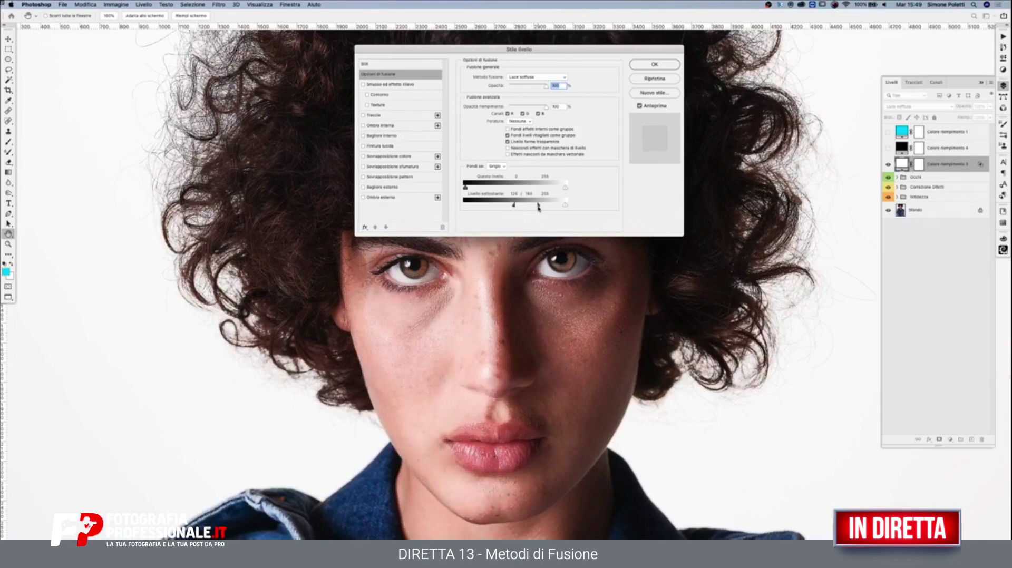
pyautogui.moveTo(538, 206); pyautogui.dragTo(563, 212)
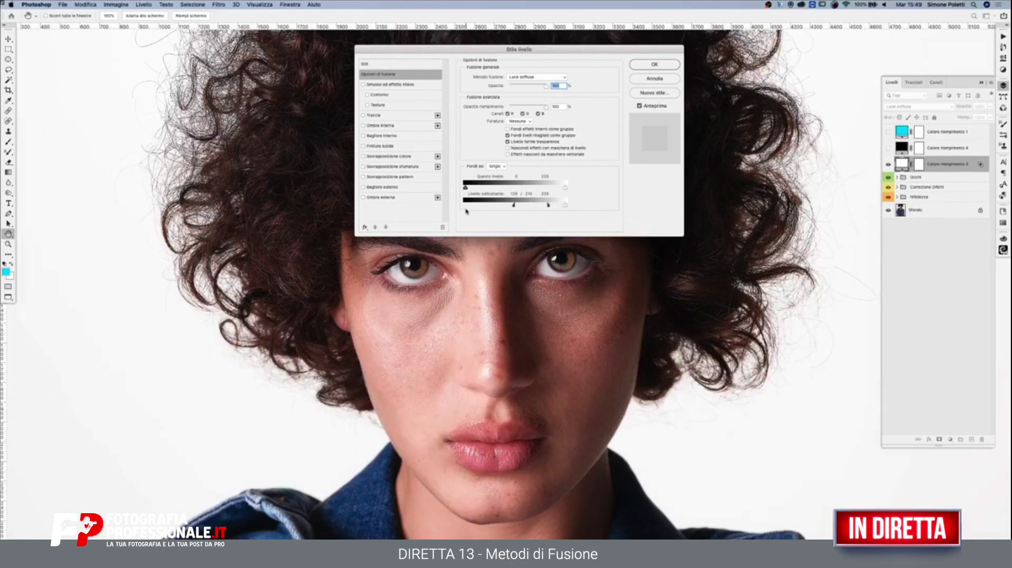
pyautogui.moveTo(563, 206); pyautogui.dragTo(550, 202)
pyautogui.moveTo(549, 205); pyautogui.dragTo(553, 205)
pyautogui.moveTo(554, 207); pyautogui.dragTo(555, 206)
pyautogui.moveTo(513, 204)
pyautogui.mouseDown()
pyautogui.moveTo(565, 207)
pyautogui.moveTo(523, 208)
pyautogui.mouseUp()
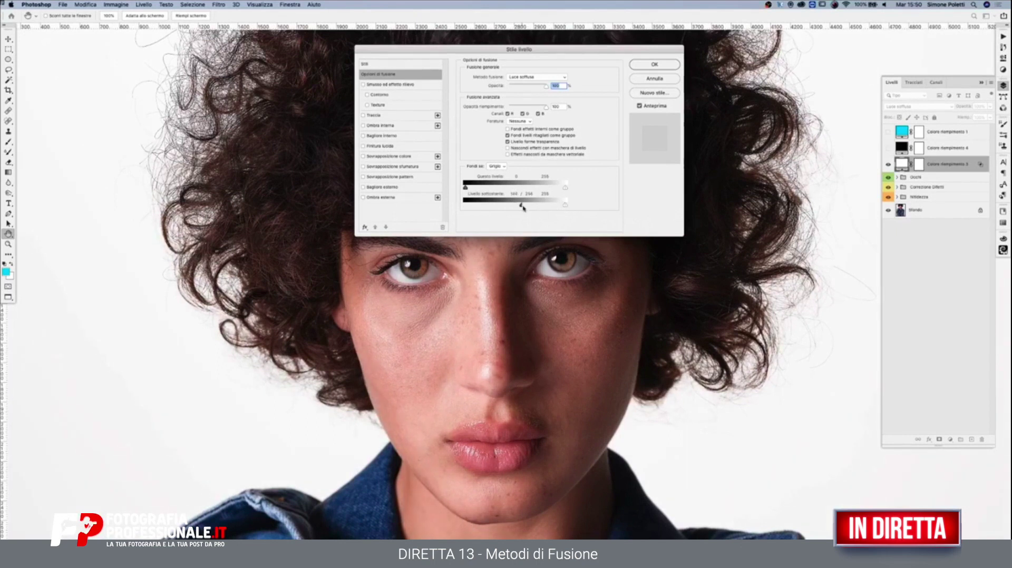
pyautogui.press('Return')
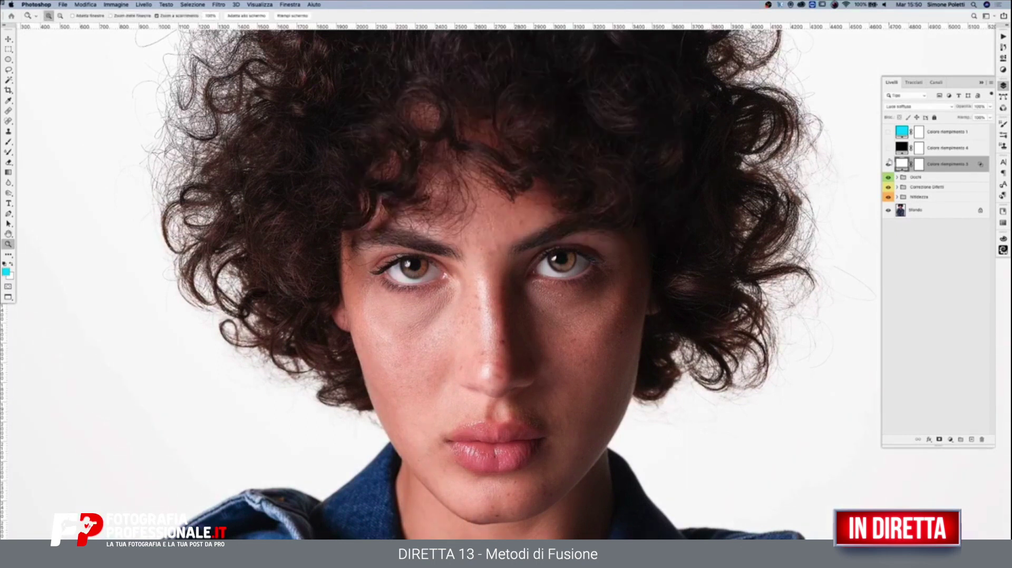
# Step: Compare the portrait with and without the soft-light fill, then make Colore riempimento 4 visible
pyautogui.click(888, 165)
pyautogui.click(887, 166)
pyautogui.click(888, 164)
pyautogui.click(888, 164)
pyautogui.click(888, 164)
pyautogui.click(888, 164)
pyautogui.click(890, 149)
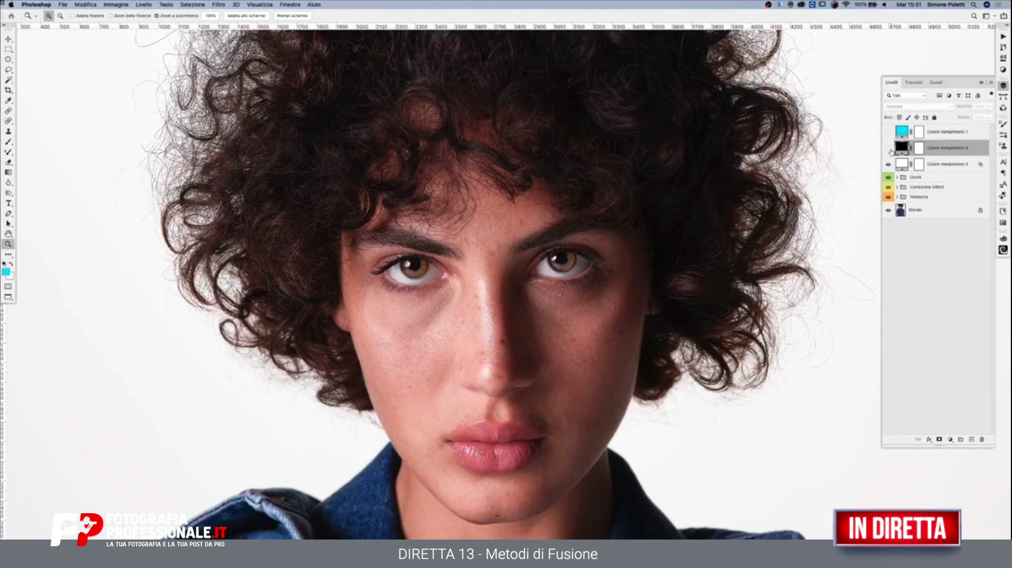
pyautogui.click(888, 148)
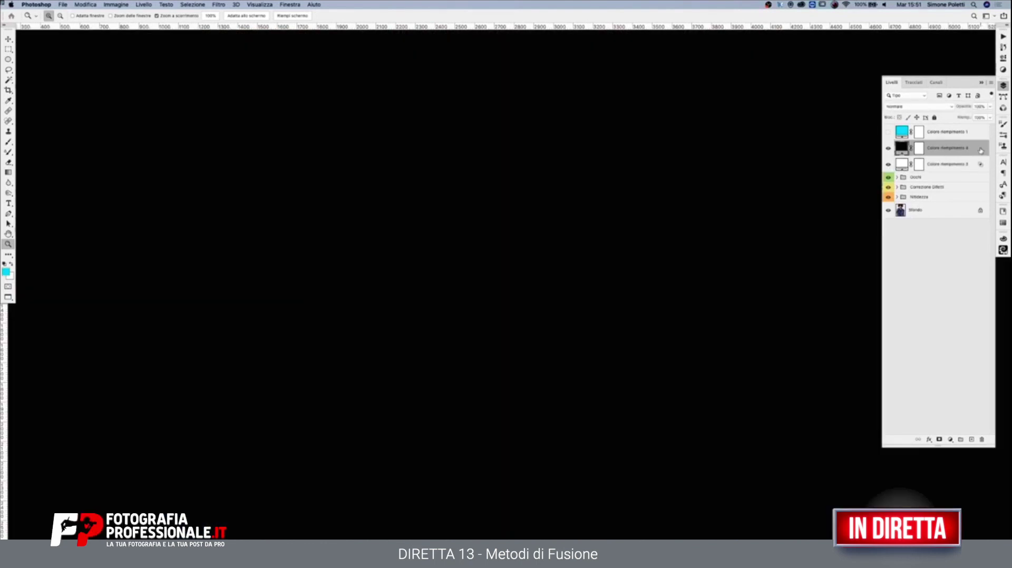
# Step: Split the black fill's Underlying Layer white Blend If slider to 16/77 so it darkens only deep shadows
pyautogui.doubleClick(980, 151)
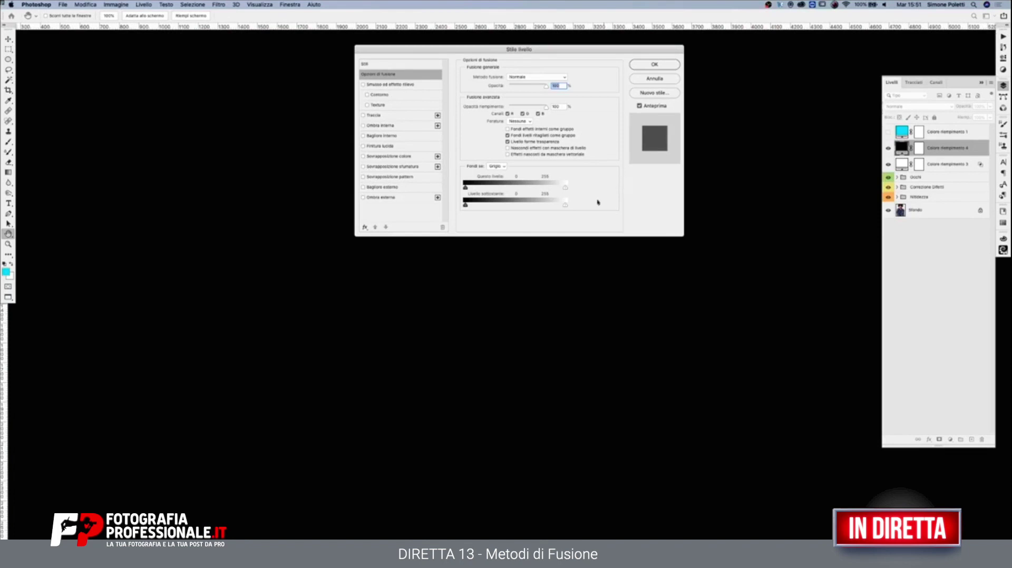
pyautogui.moveTo(565, 205); pyautogui.dragTo(513, 206)
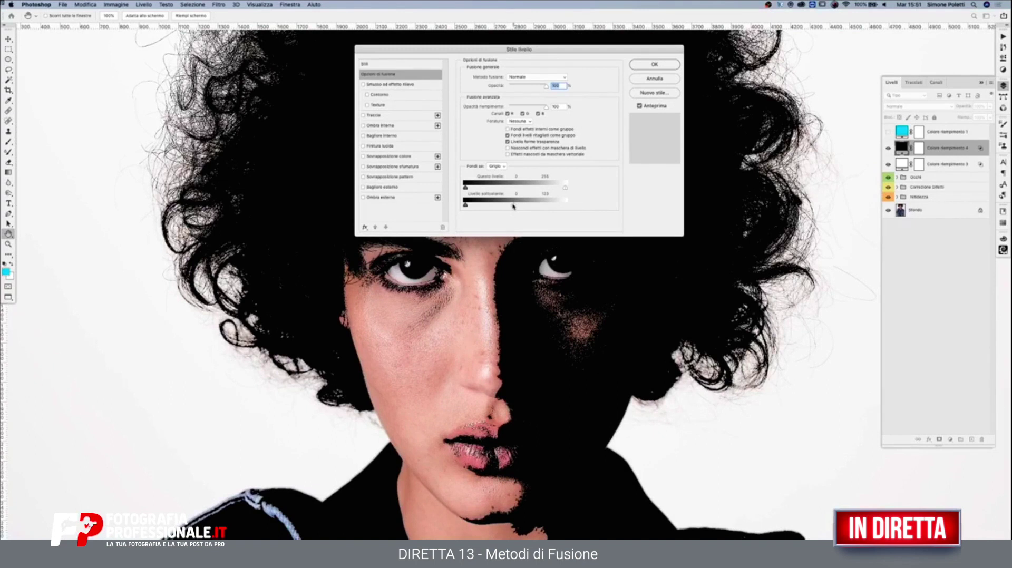
pyautogui.moveTo(514, 206); pyautogui.dragTo(498, 207)
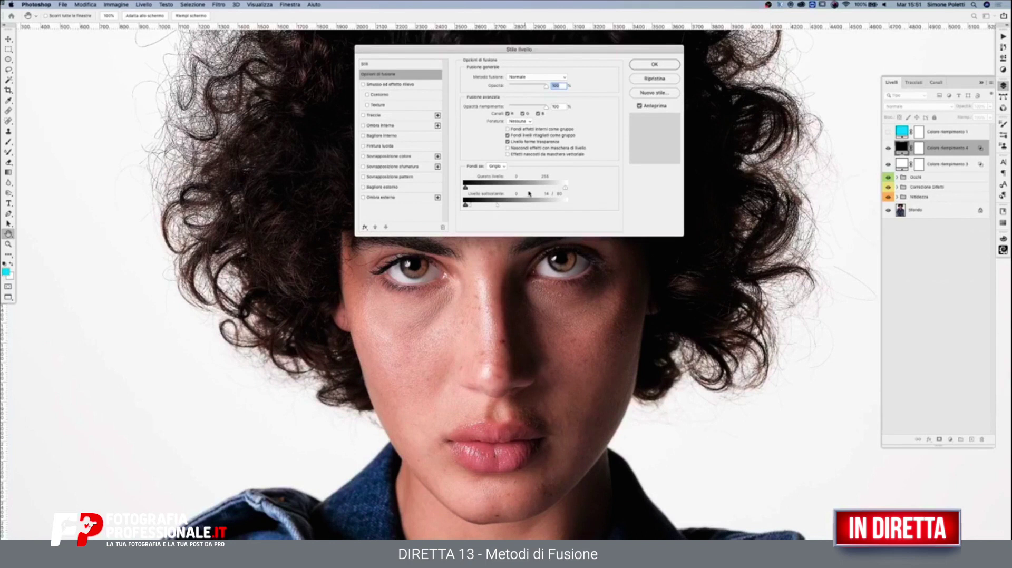
pyautogui.click(649, 67)
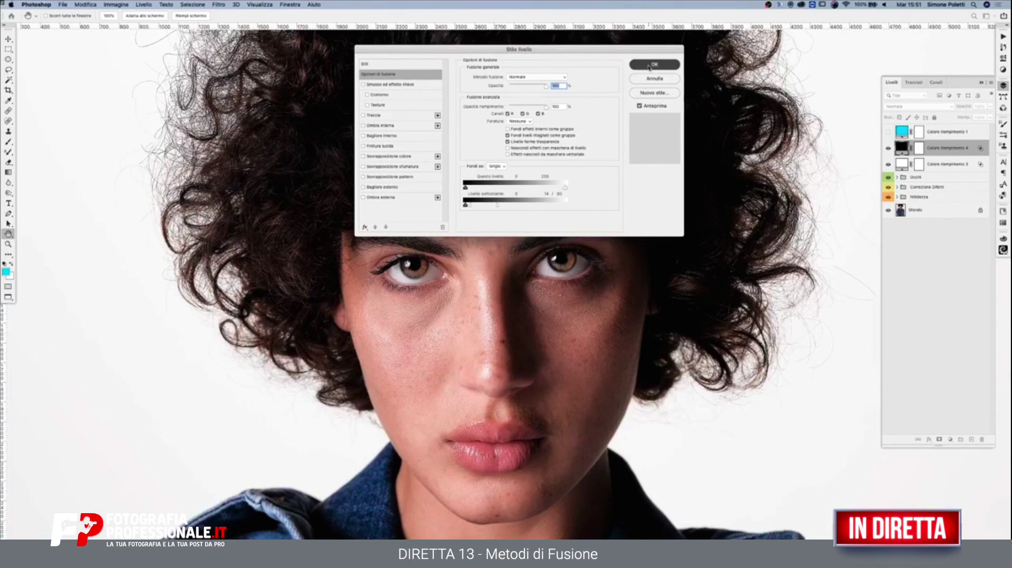
pyautogui.click(919, 106)
# Step: Set the black fill to Moltiplica blend mode and compare it on and off
pyautogui.click(907, 153)
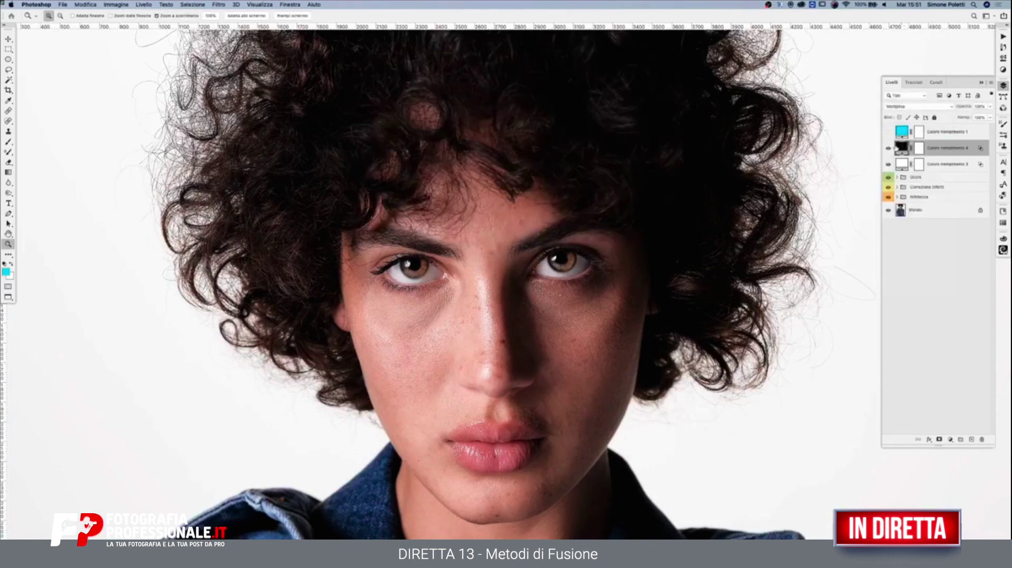
pyautogui.click(887, 148)
pyautogui.click(888, 149)
pyautogui.click(888, 148)
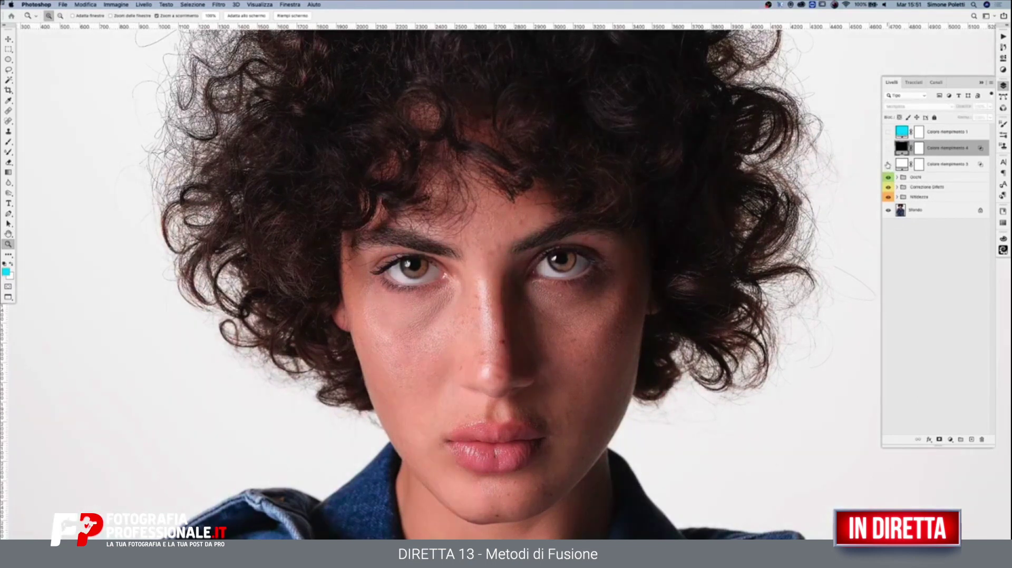
pyautogui.click(887, 148)
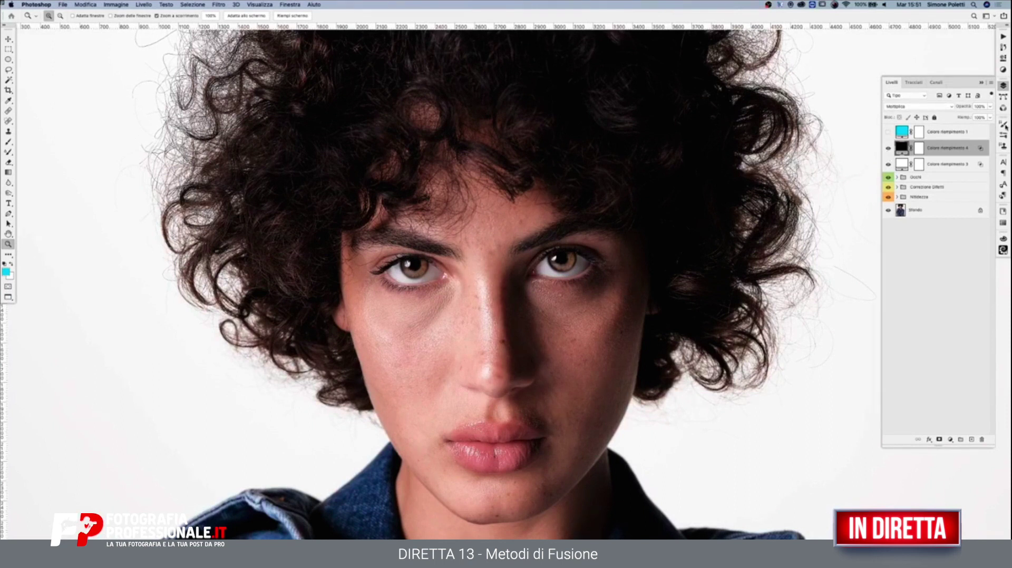
pyautogui.keyDown('shift'); pyautogui.click(958, 164); pyautogui.keyUp('shift')
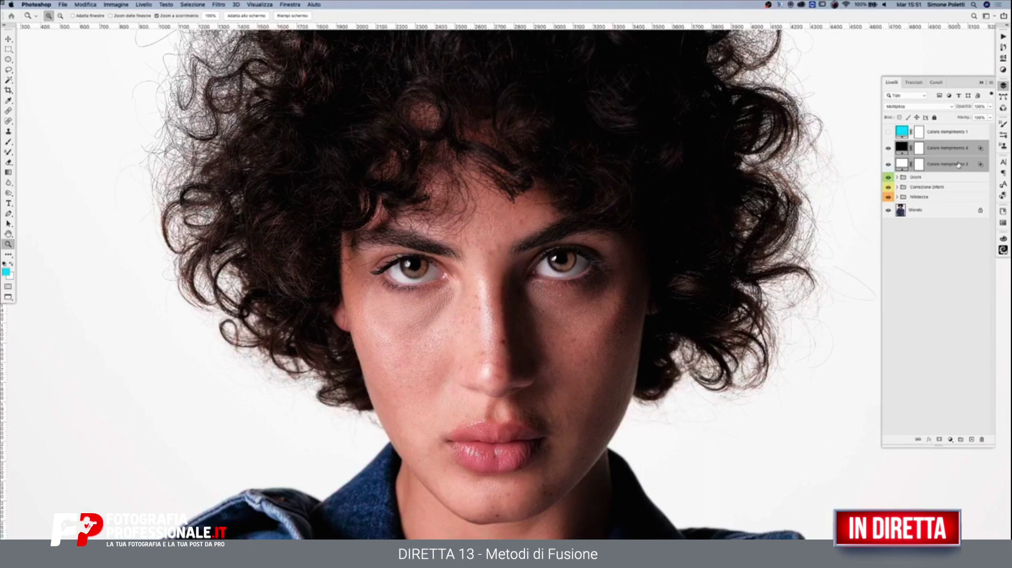
# Step: Delete both fill layers and add a golden-yellow Solid Color fill layer
pyautogui.press('Delete')
pyautogui.click(951, 439)
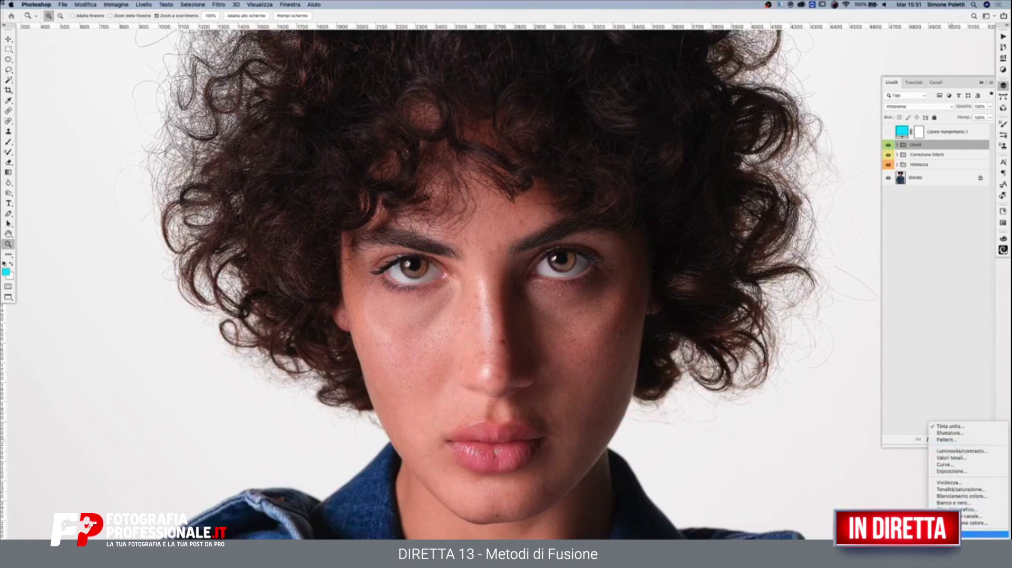
pyautogui.click(949, 426)
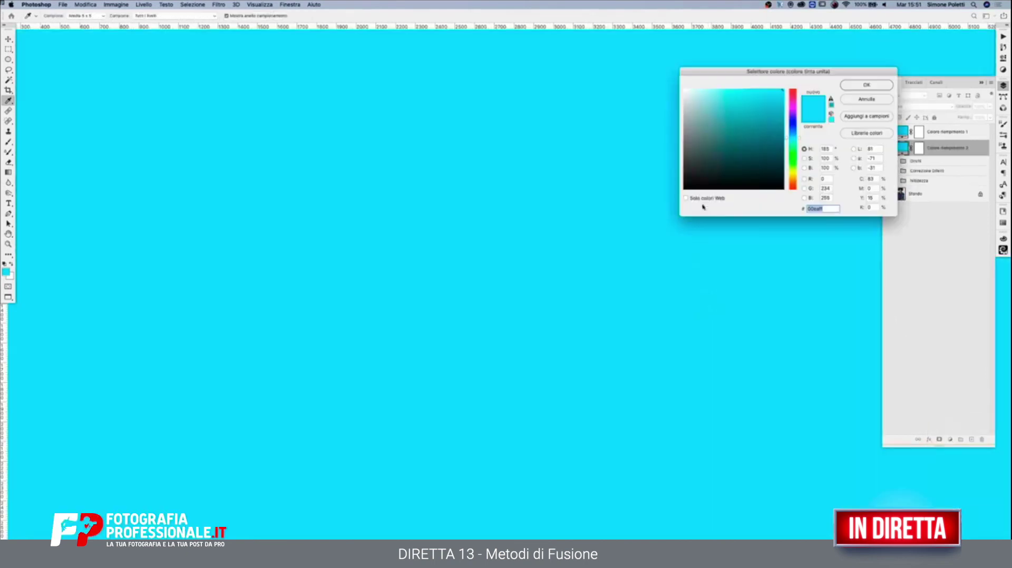
pyautogui.click(787, 170)
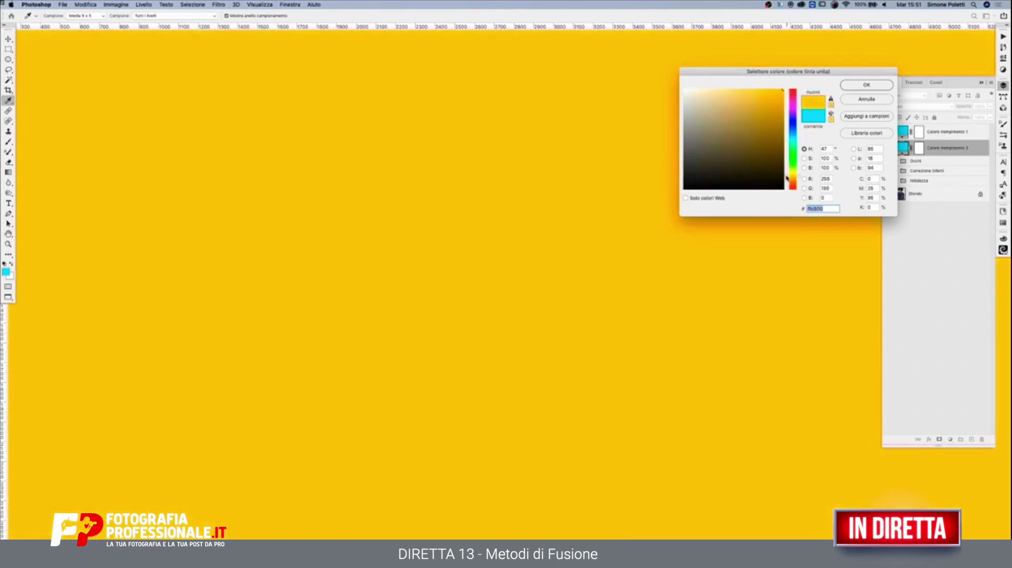
pyautogui.click(855, 87)
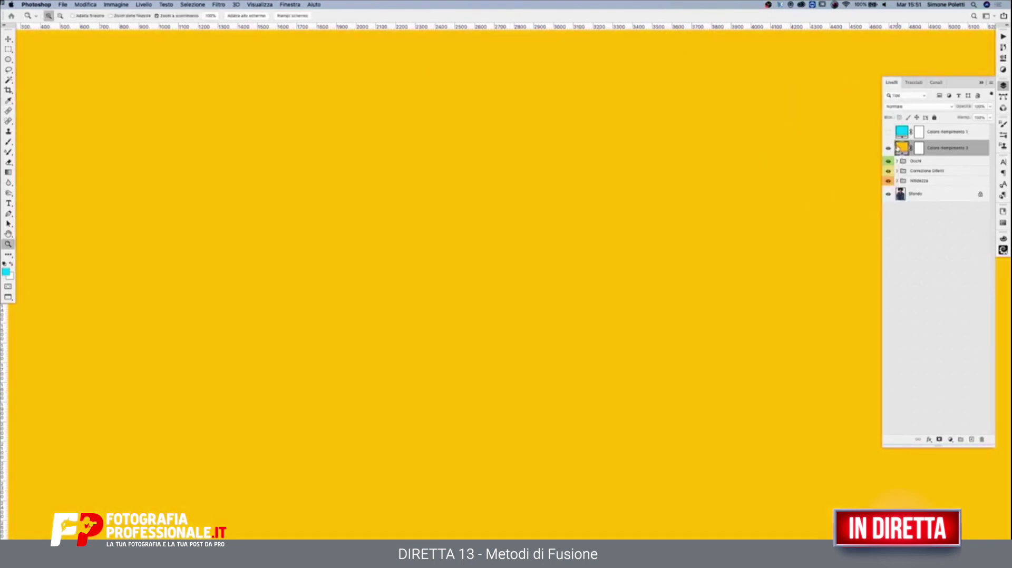
# Step: Limit the yellow fill's Underlying Layer Blend If to about 105/244 and blend it in Luce soffusa
pyautogui.doubleClick(978, 150)
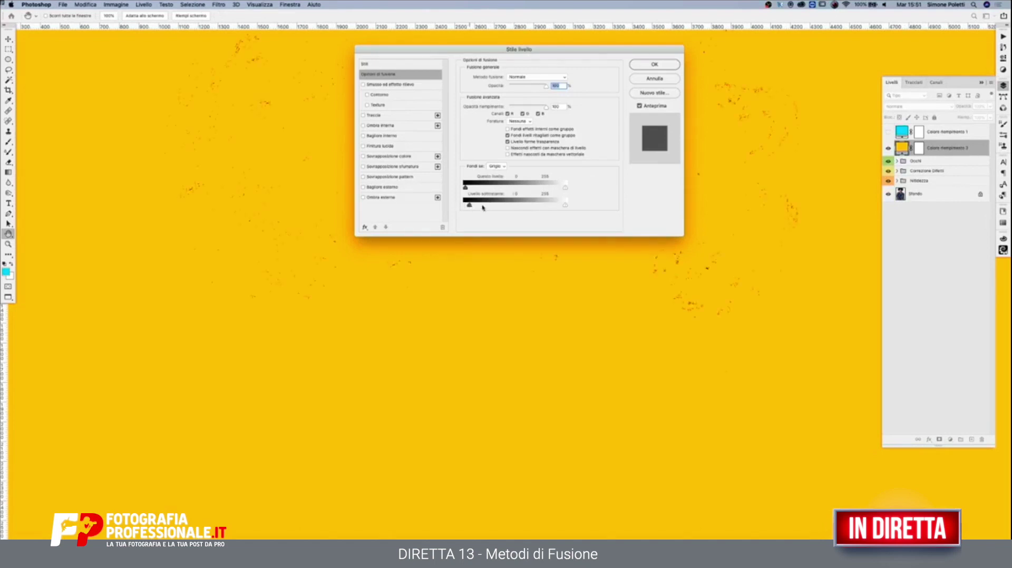
pyautogui.moveTo(465, 205); pyautogui.dragTo(517, 206)
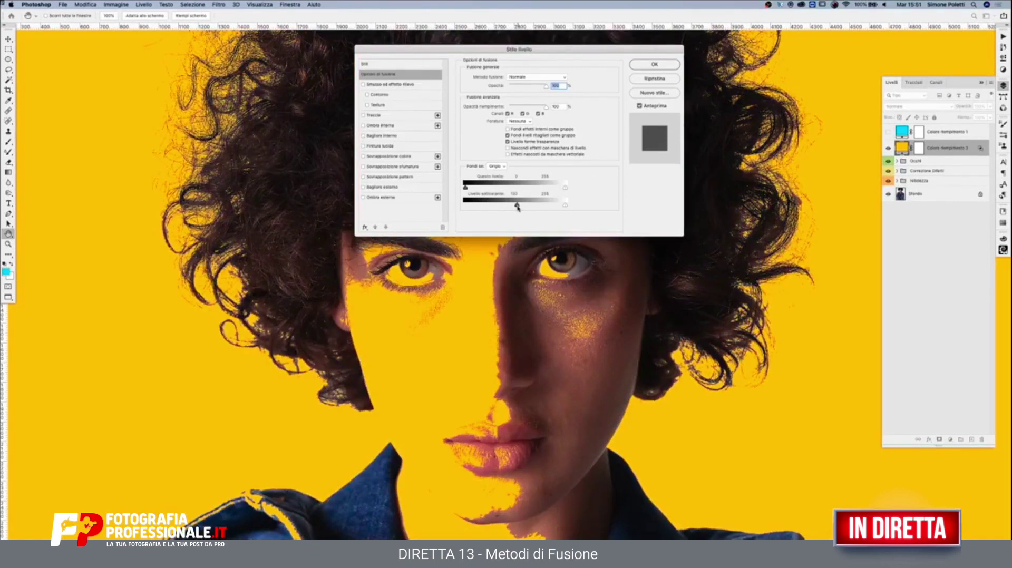
pyautogui.moveTo(517, 207); pyautogui.dragTo(507, 206)
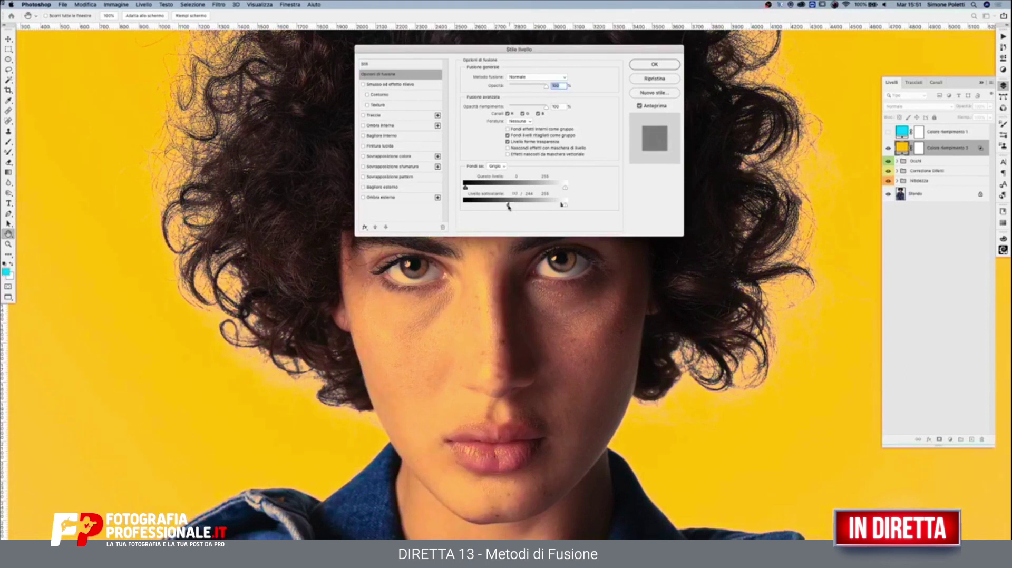
pyautogui.click(654, 63)
pyautogui.click(920, 108)
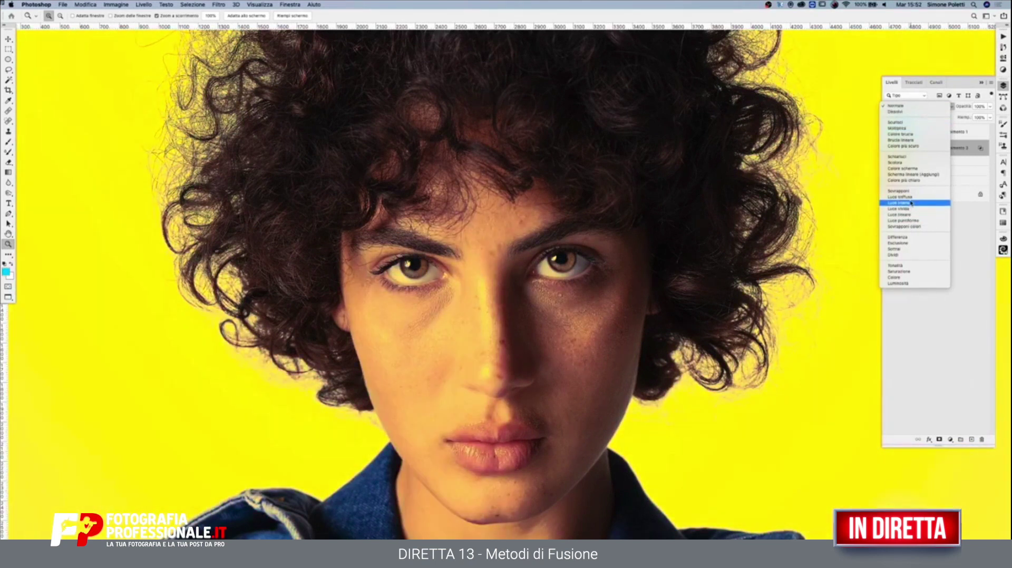
pyautogui.click(909, 198)
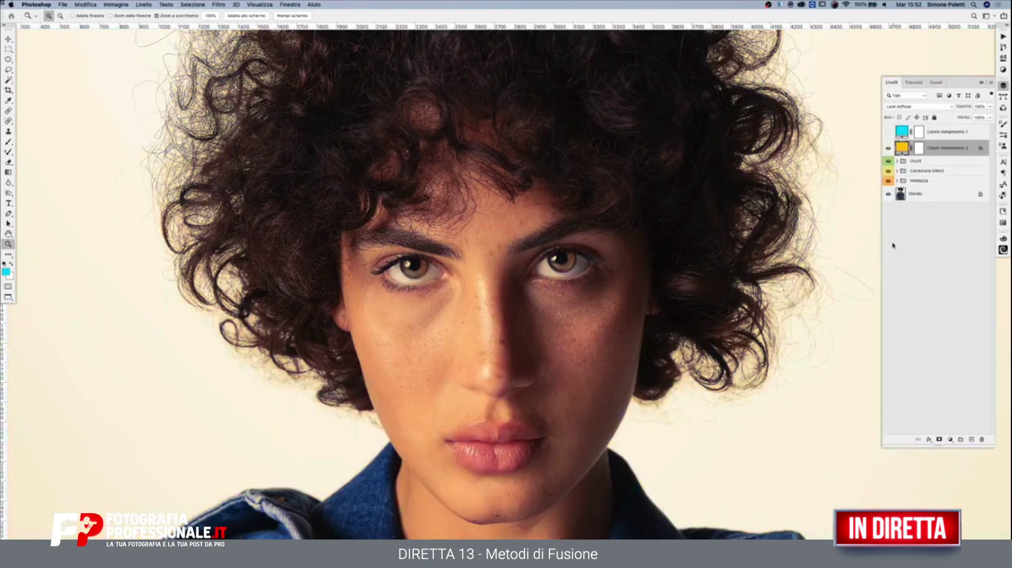
# Step: Review the yellow fill's blending options again and close them unchanged
pyautogui.doubleClick(980, 148)
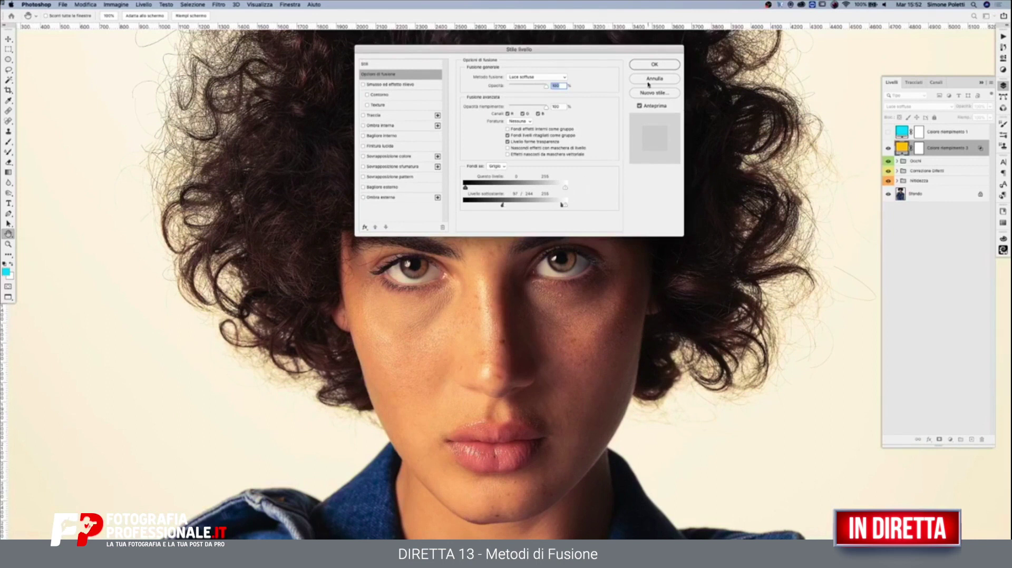
pyautogui.click(654, 65)
pyautogui.press('z')
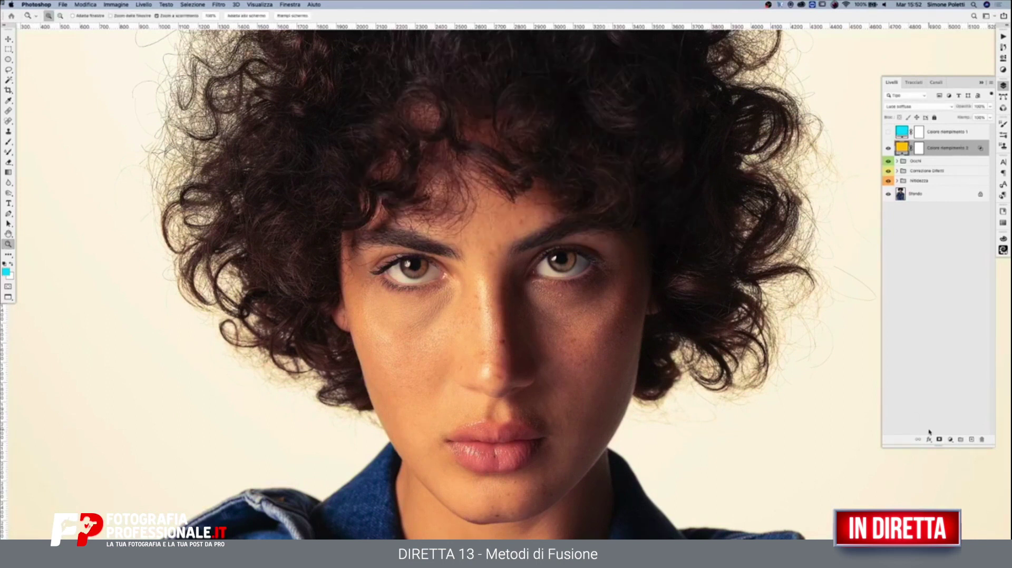
pyautogui.click(950, 439)
# Step: Add a new Solid Color fill layer coloured purple
pyautogui.click(944, 428)
pyautogui.moveTo(786, 130); pyautogui.dragTo(789, 114)
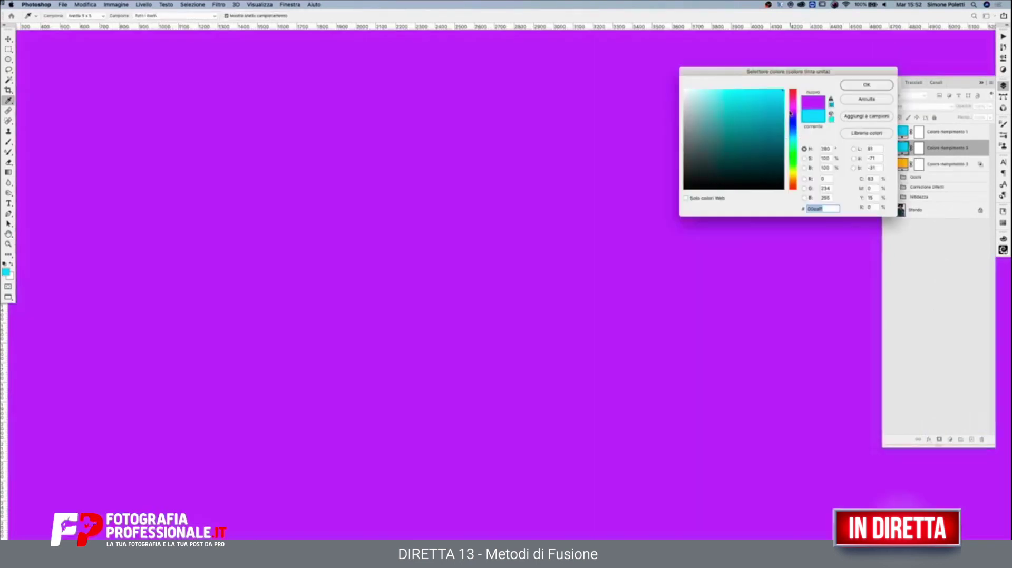
pyautogui.click(867, 85)
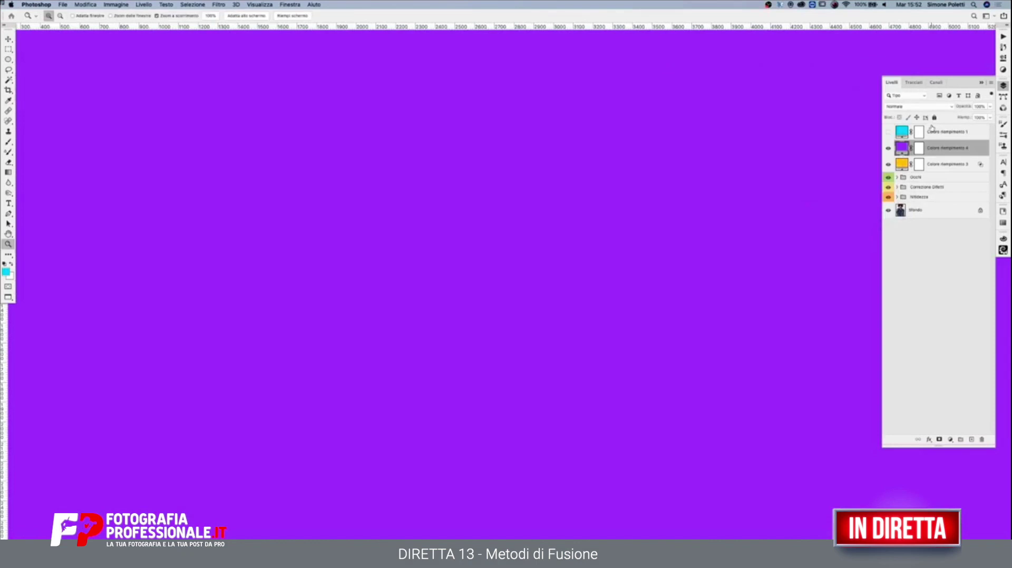
# Step: Restrict the purple fill to the darkest underlying tones via Blend If and blend it in Luce soffusa
pyautogui.doubleClick(977, 151)
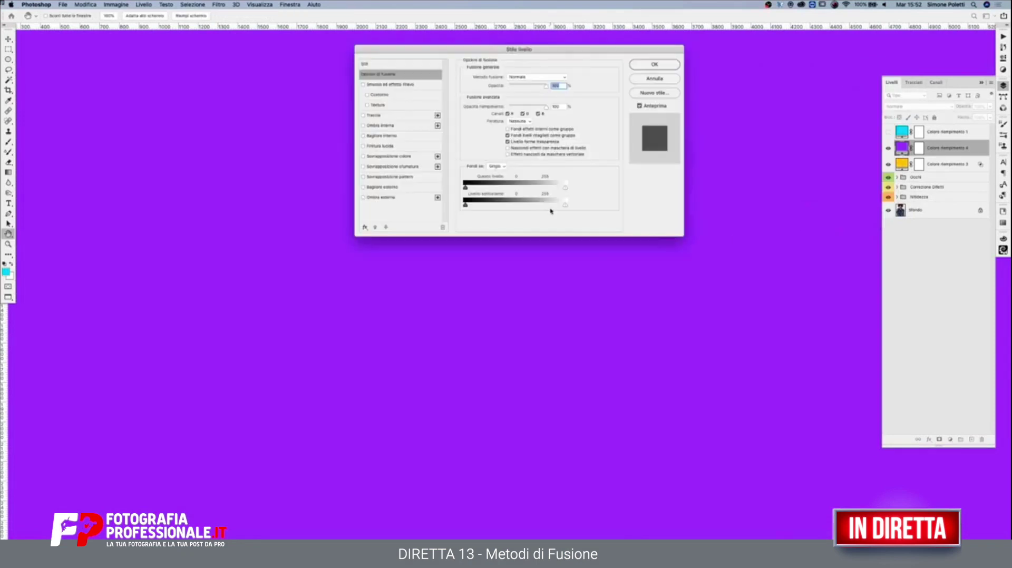
pyautogui.moveTo(563, 205); pyautogui.dragTo(466, 207)
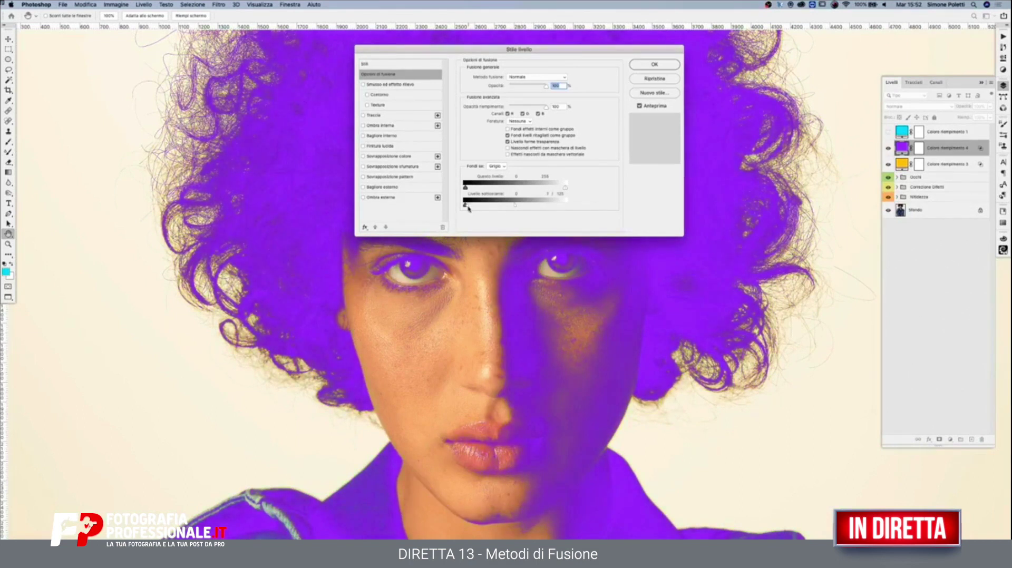
pyautogui.click(654, 64)
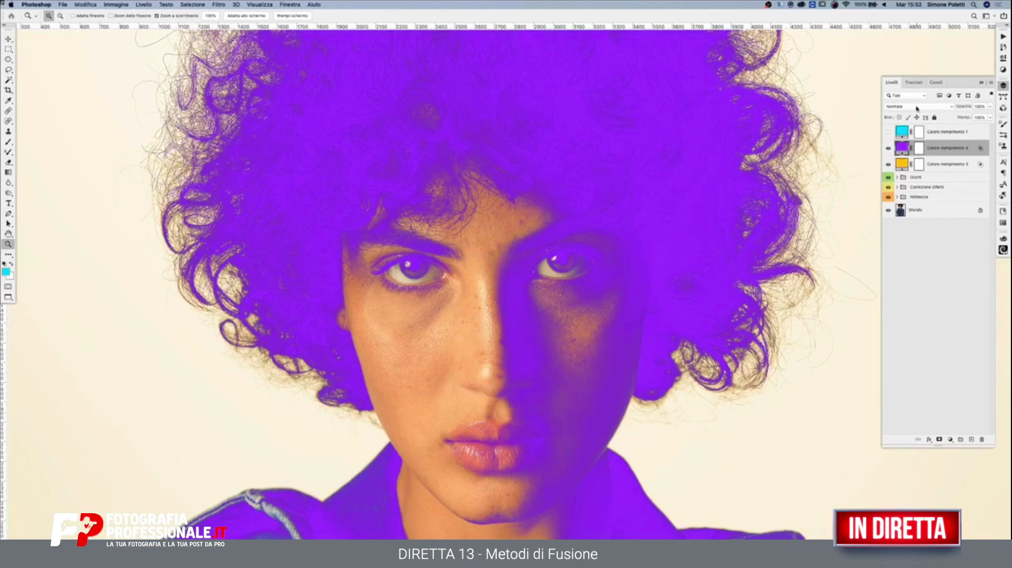
pyautogui.click(917, 108)
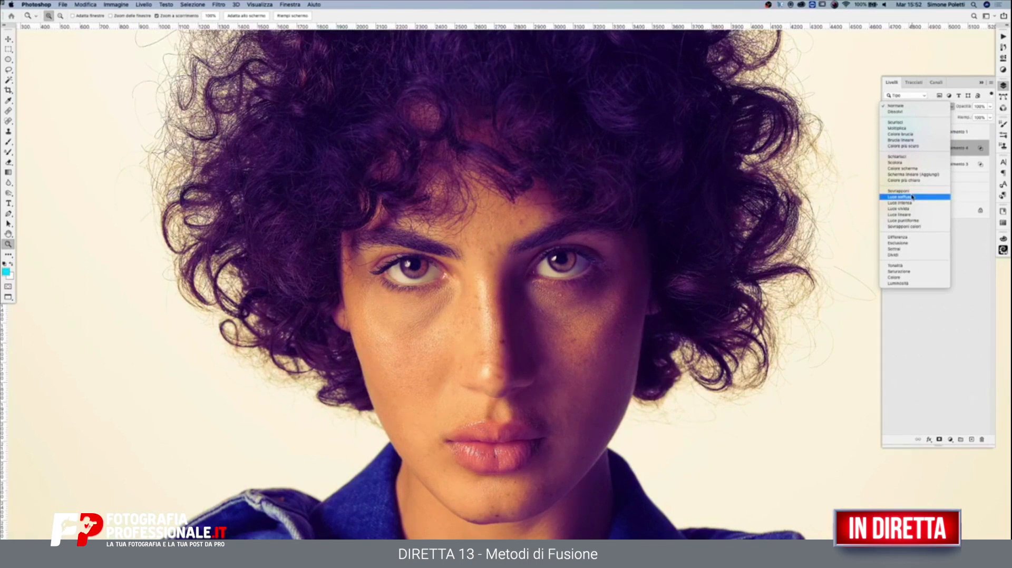
pyautogui.click(912, 197)
pyautogui.keyDown('alt'); pyautogui.click(440, 379); pyautogui.keyUp('alt')
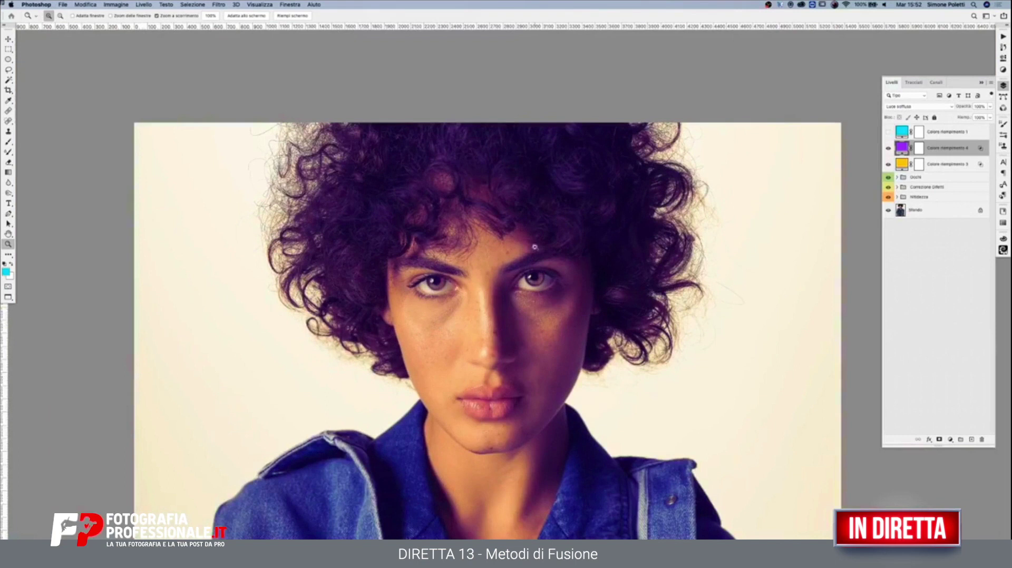
# Step: Recolour the purple fill layer to blue
pyautogui.scroll(-2, 532, 334)
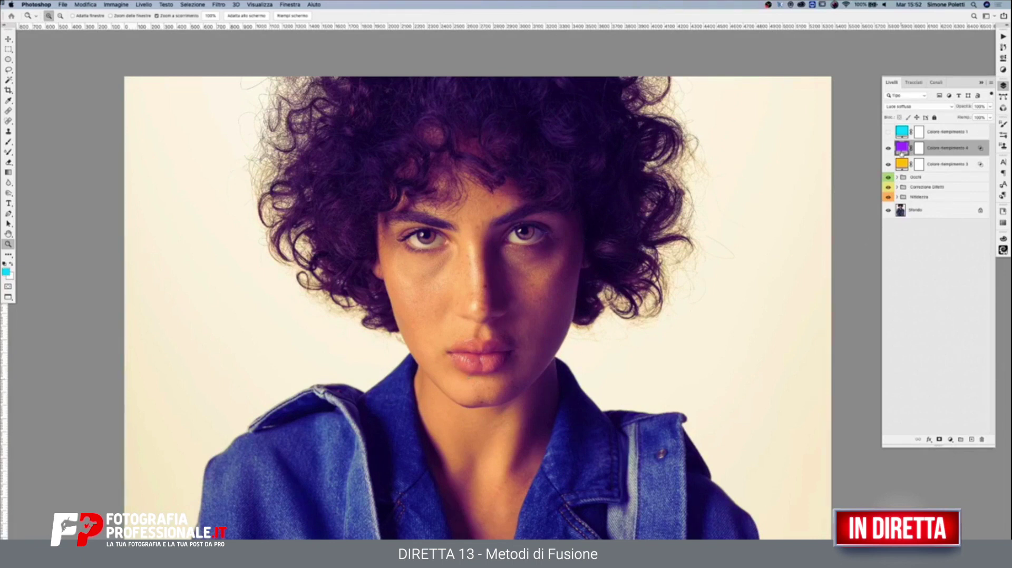
pyautogui.doubleClick(901, 148)
pyautogui.moveTo(787, 114); pyautogui.dragTo(785, 149)
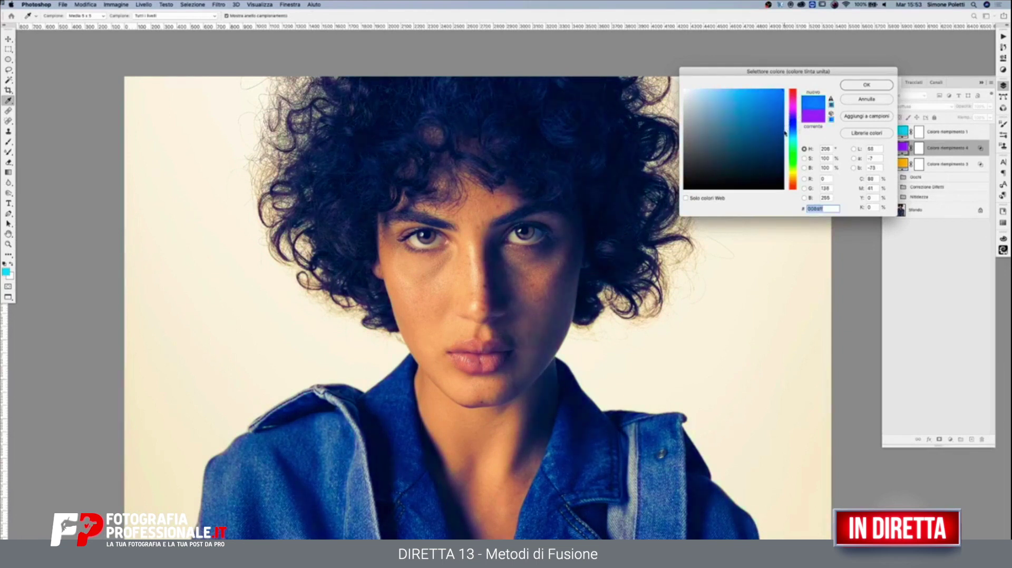
pyautogui.moveTo(785, 148); pyautogui.dragTo(787, 124)
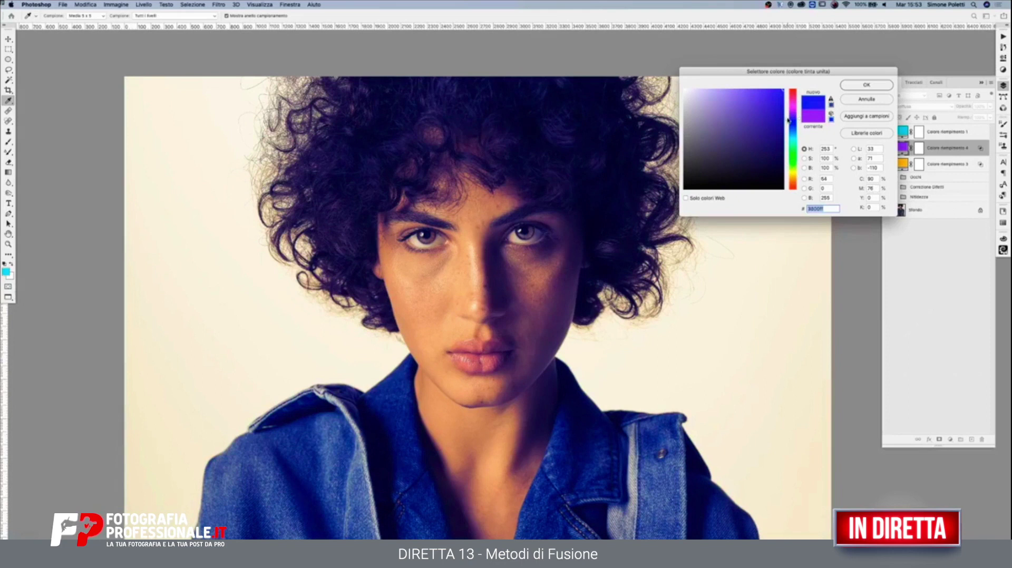
pyautogui.click(860, 86)
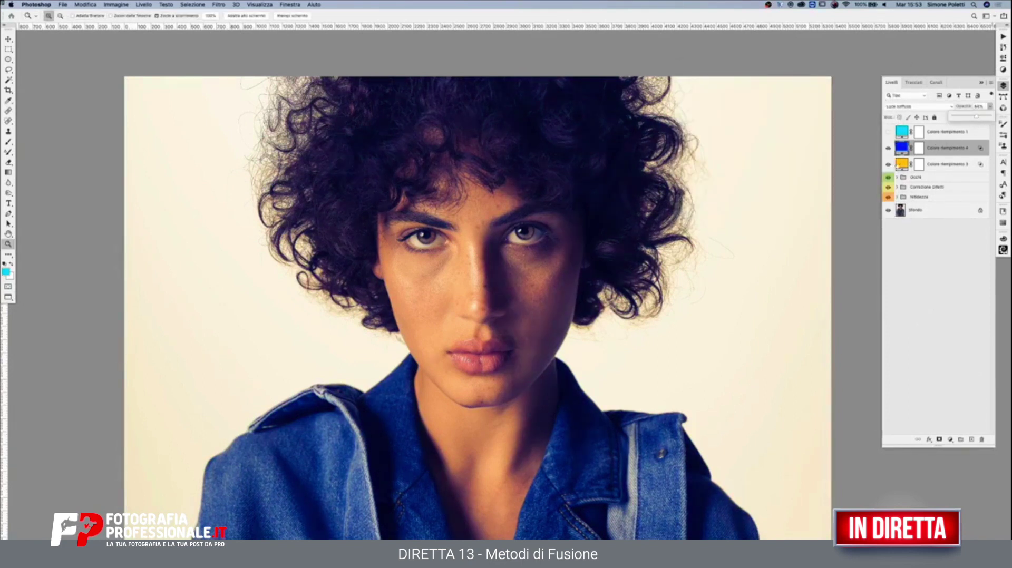
# Step: Change the orange fill to a brighter lemon yellow, hue 56
pyautogui.doubleClick(902, 164)
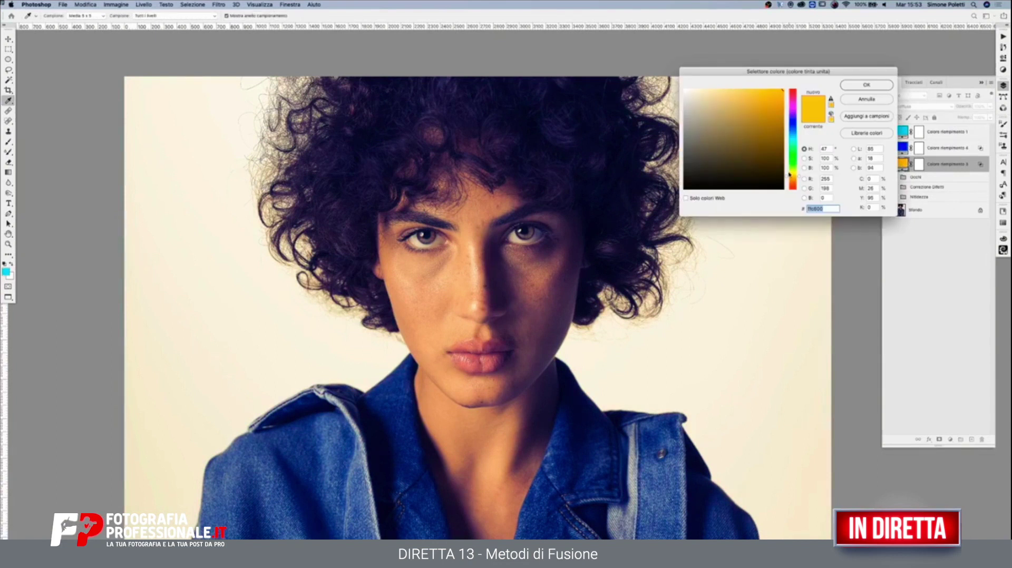
pyautogui.click(786, 174)
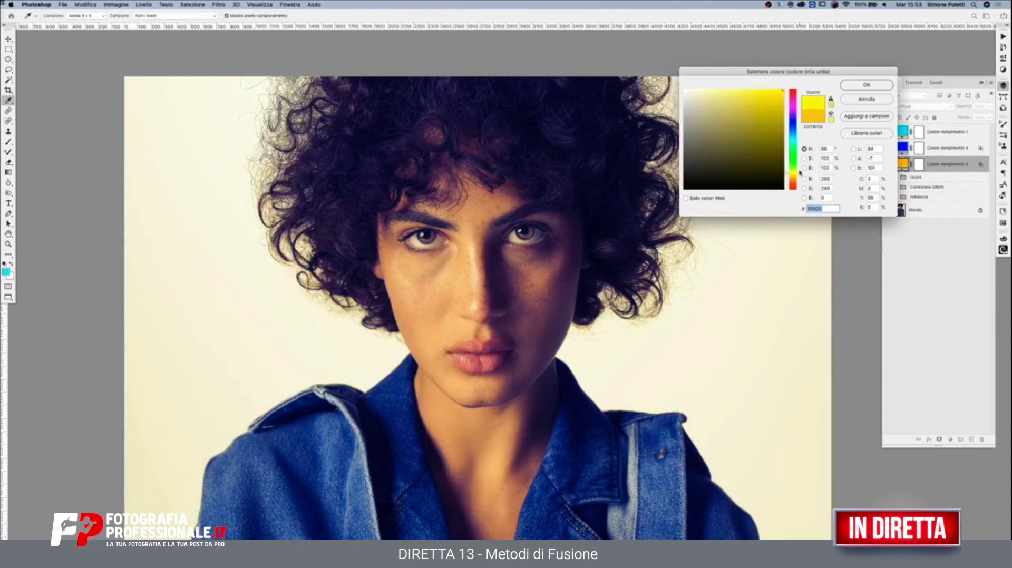
pyautogui.click(862, 86)
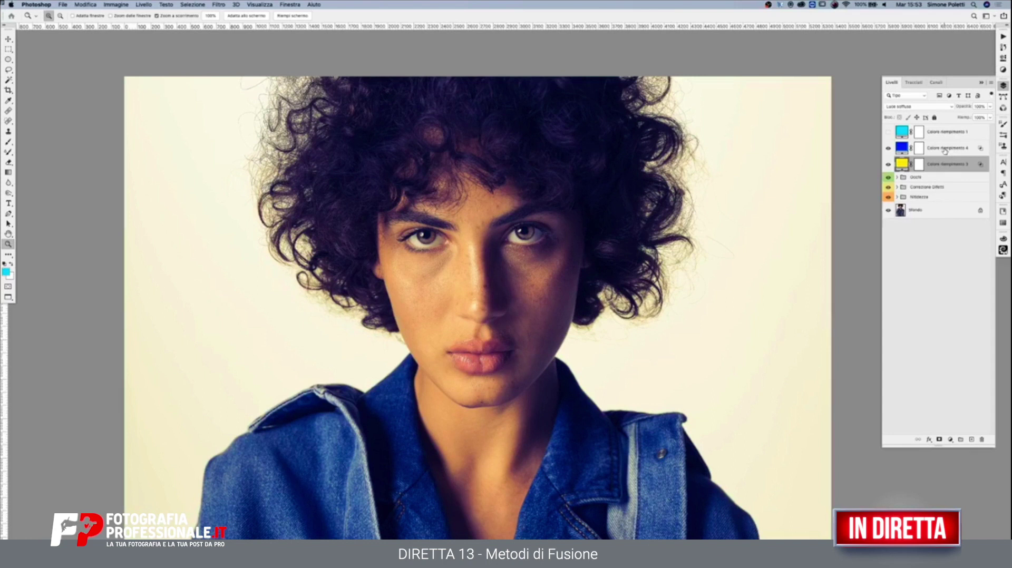
# Step: Group the blue and yellow fill layers into a group named 'Corr Cromatica'
pyautogui.keyDown('shift'); pyautogui.click(945, 148); pyautogui.keyUp('shift')
pyautogui.hotkey('ctrl', 'g')
pyautogui.doubleClick(919, 144)
pyautogui.write('Co')
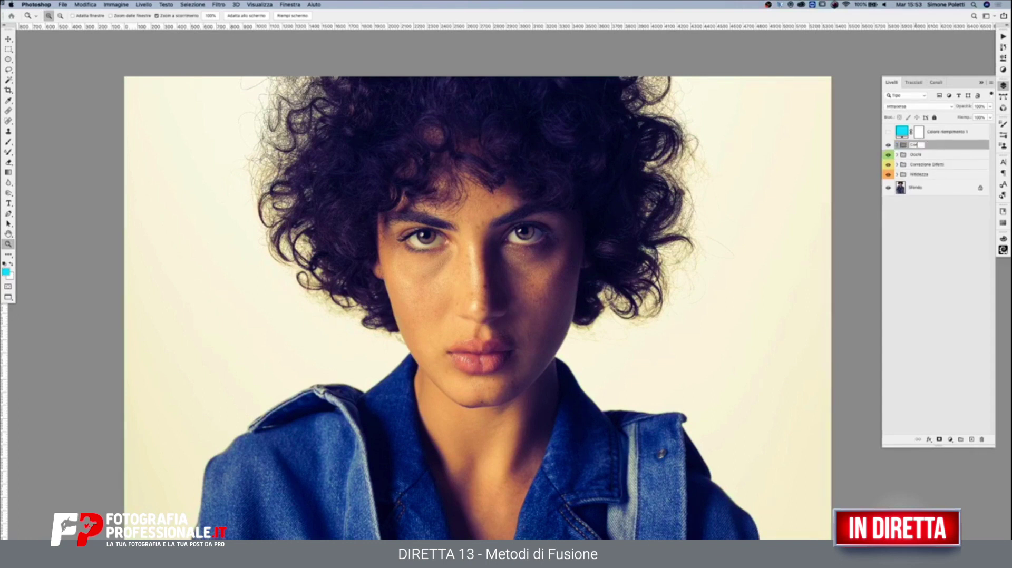
pyautogui.write('rr Cromatica')
pyautogui.press('Return')
# Step: Duplicate the Corr Cromatica group with its two fill layers
pyautogui.click(896, 145)
pyautogui.click(959, 164)
pyautogui.keyDown('shift'); pyautogui.click(955, 178); pyautogui.keyUp('shift')
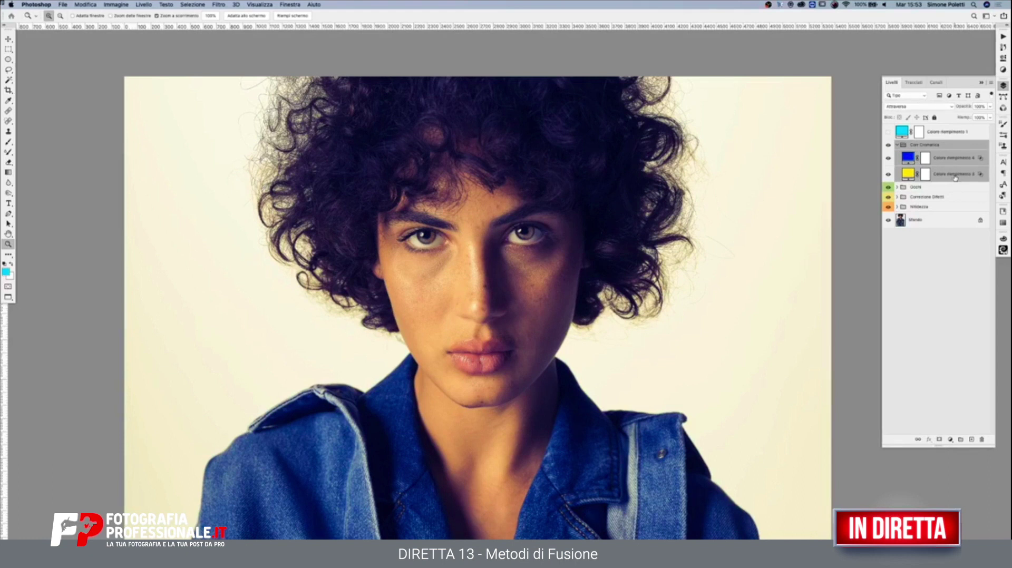
pyautogui.moveTo(956, 178); pyautogui.dragTo(896, 148)
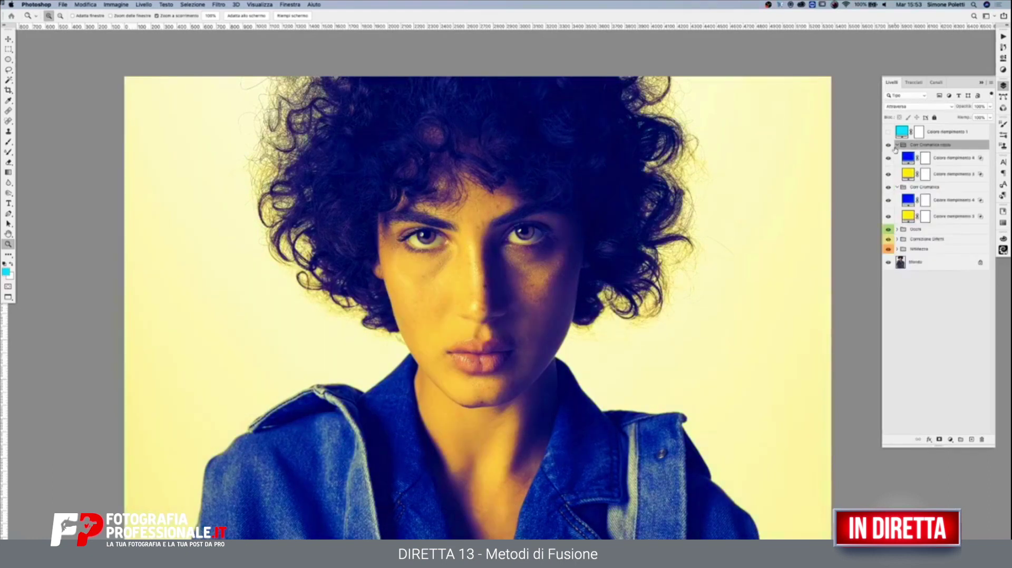
# Step: Recolour the yellow fill to near white and the blue fill to black
pyautogui.doubleClick(908, 184)
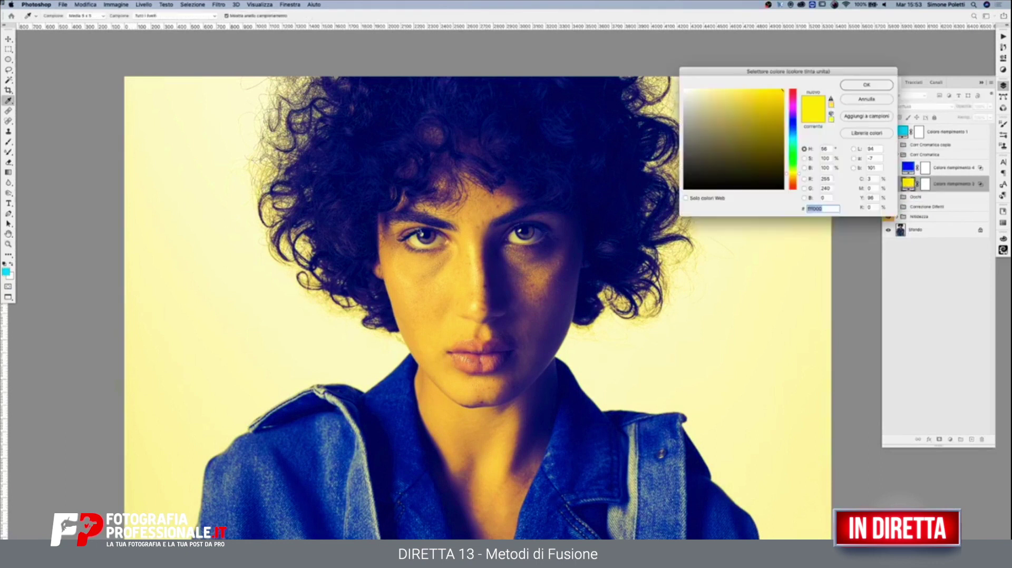
pyautogui.moveTo(649, 60); pyautogui.dragTo(693, 60)
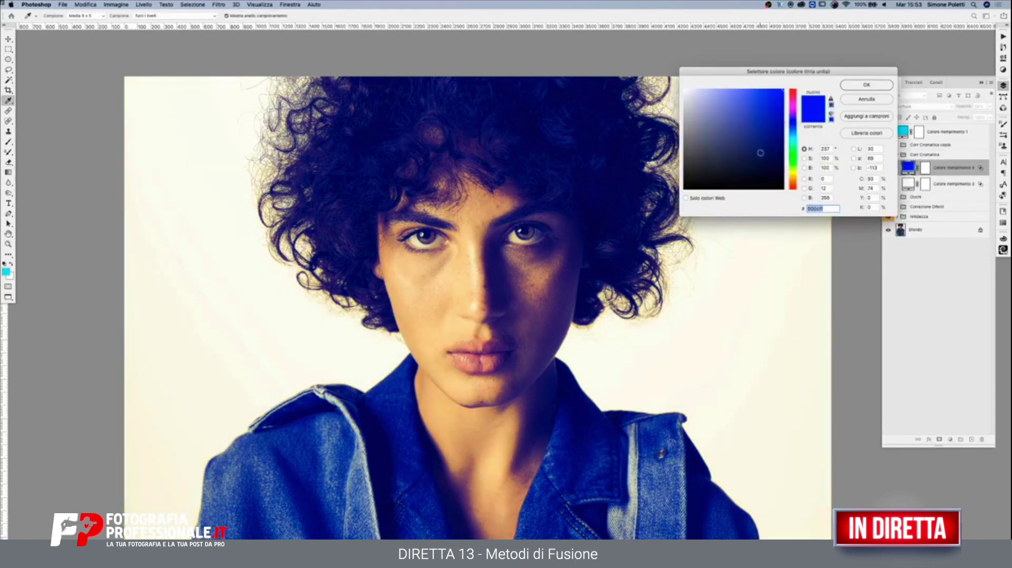
pyautogui.moveTo(761, 155); pyautogui.dragTo(810, 200)
pyautogui.click(873, 85)
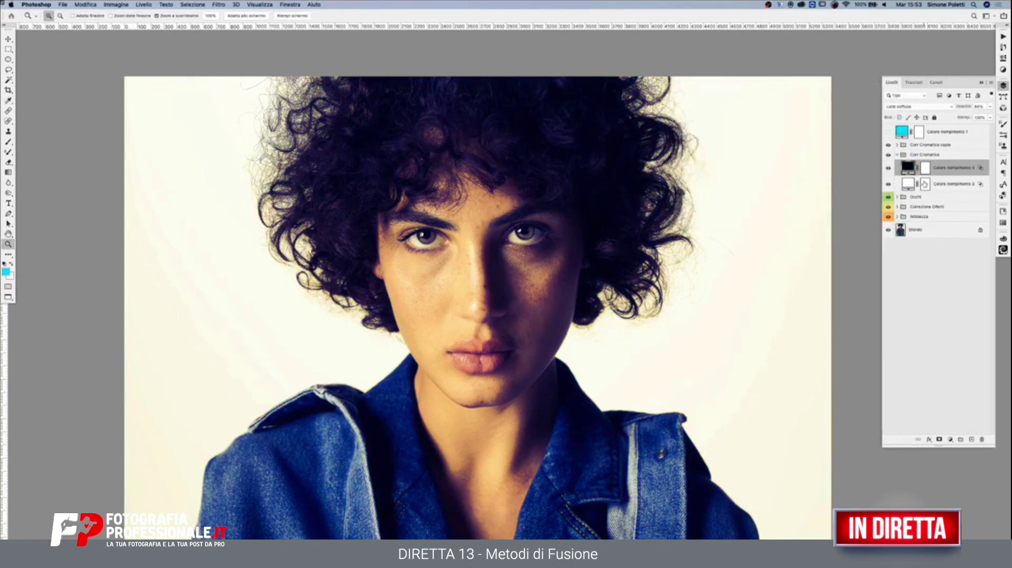
# Step: Hide the Corr Cromatica copia group and toggle the fill layers off and back on
pyautogui.click(888, 155)
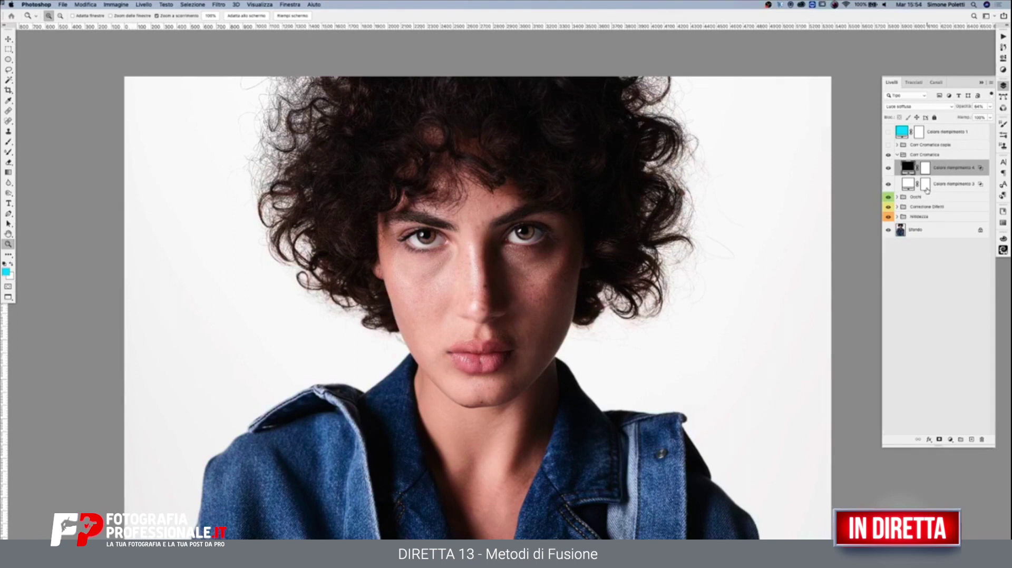
pyautogui.click(926, 185)
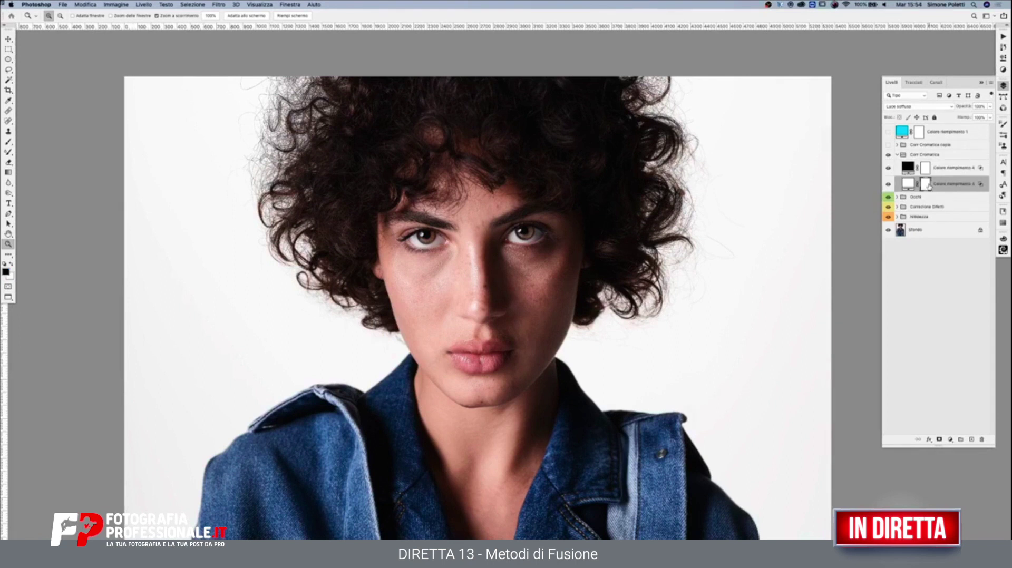
pyautogui.click(888, 184)
pyautogui.moveTo(889, 168); pyautogui.dragTo(888, 184)
# Step: Hide and collapse the Corr Cromatica group, then select the Occhi group
pyautogui.click(898, 156)
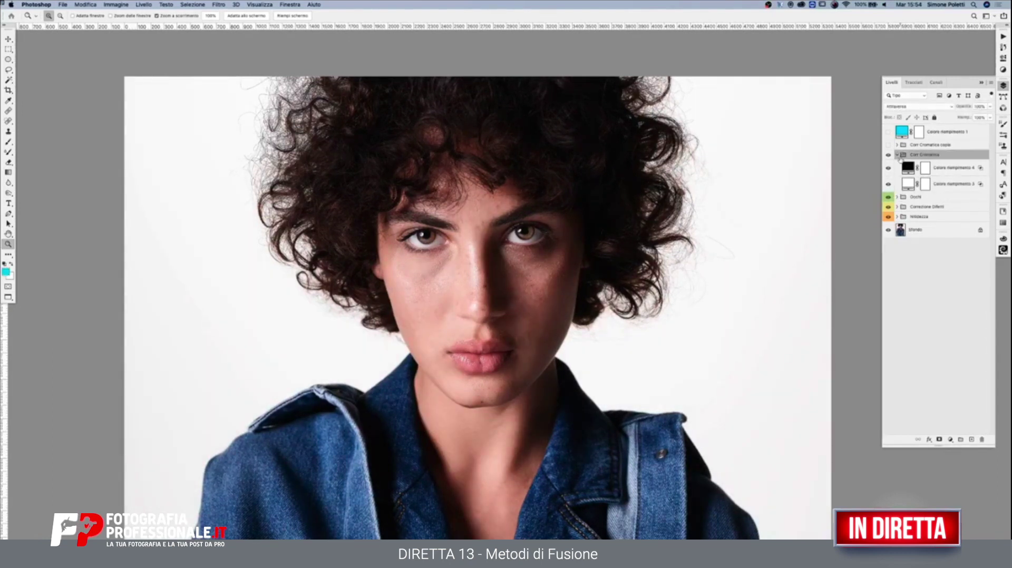
pyautogui.doubleClick(899, 156)
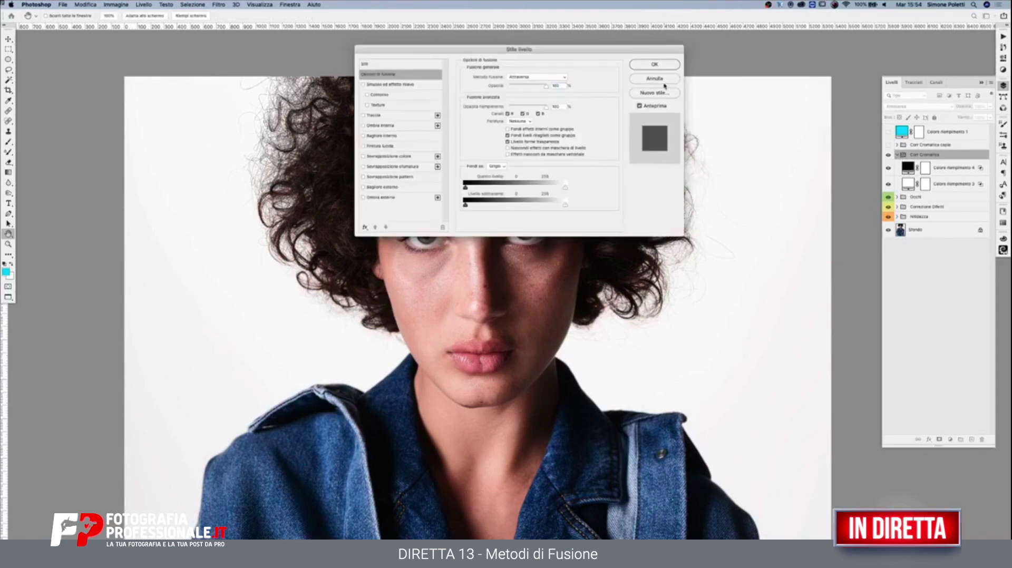
pyautogui.click(652, 84)
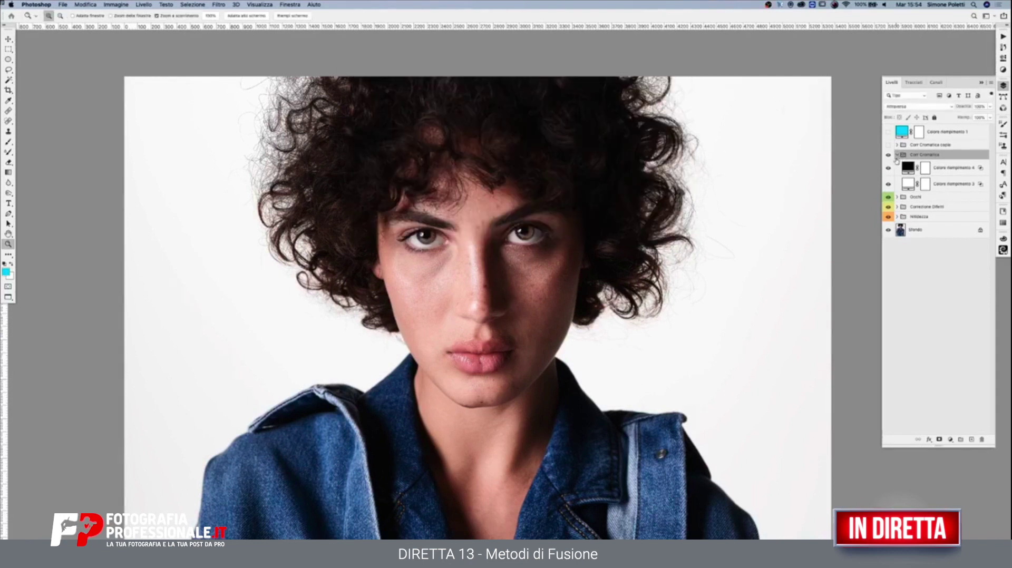
pyautogui.click(896, 154)
pyautogui.click(888, 155)
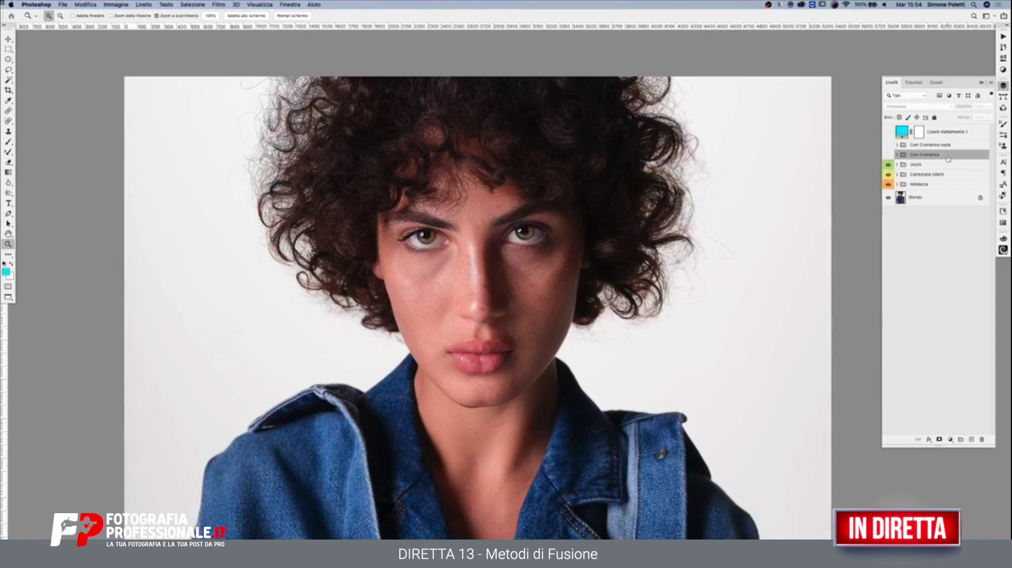
pyautogui.click(928, 165)
pyautogui.click(951, 440)
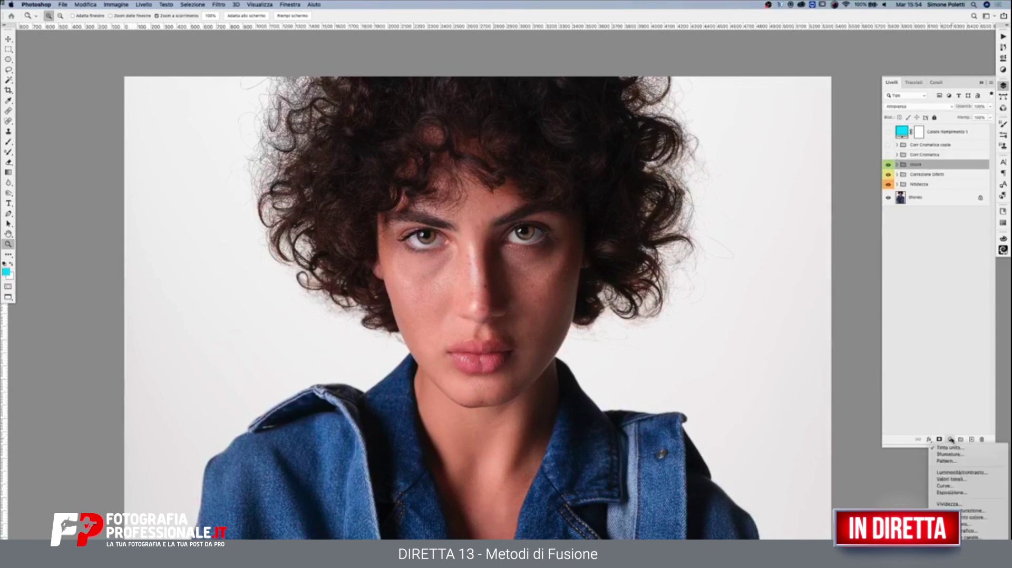
# Step: Add a Levels adjustment layer with clipped whites and midtones at 1.30
pyautogui.click(952, 479)
pyautogui.moveTo(980, 117); pyautogui.dragTo(981, 118)
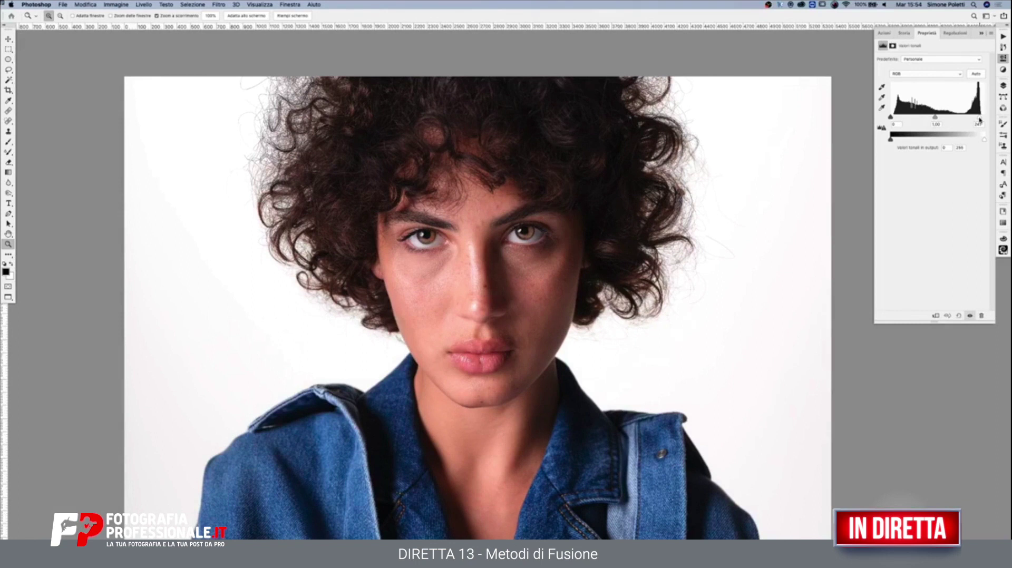
pyautogui.moveTo(935, 117); pyautogui.dragTo(925, 117)
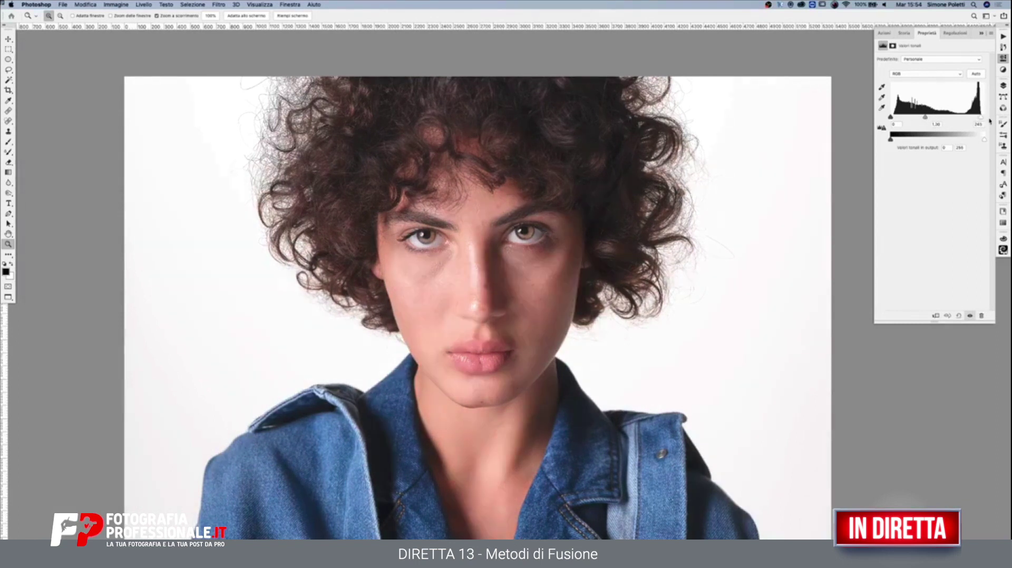
pyautogui.click(1003, 87)
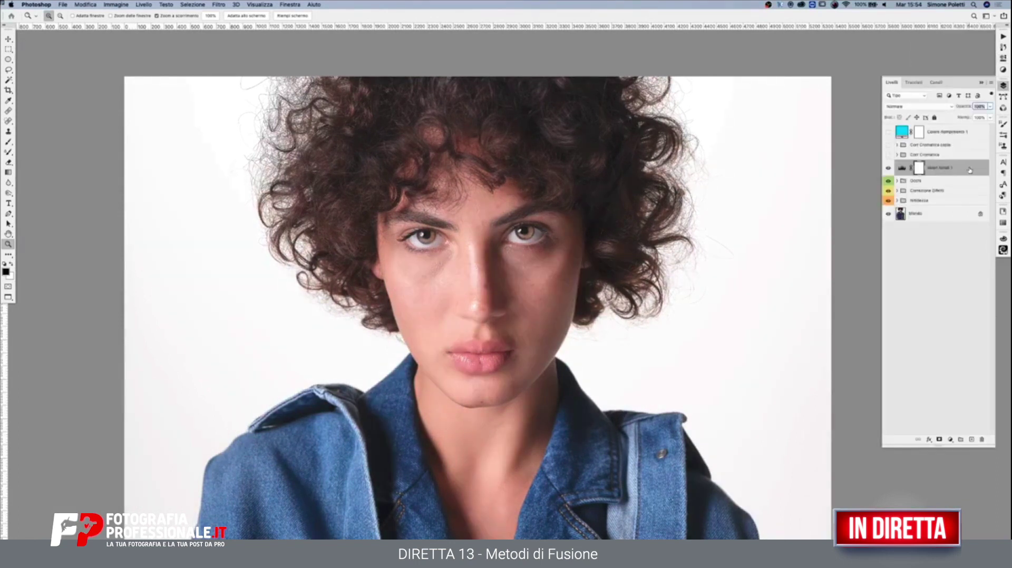
# Step: Split the Levels layer's Underlying Layer white Blend If slider to protect highlights, then compare on/off
pyautogui.doubleClick(969, 170)
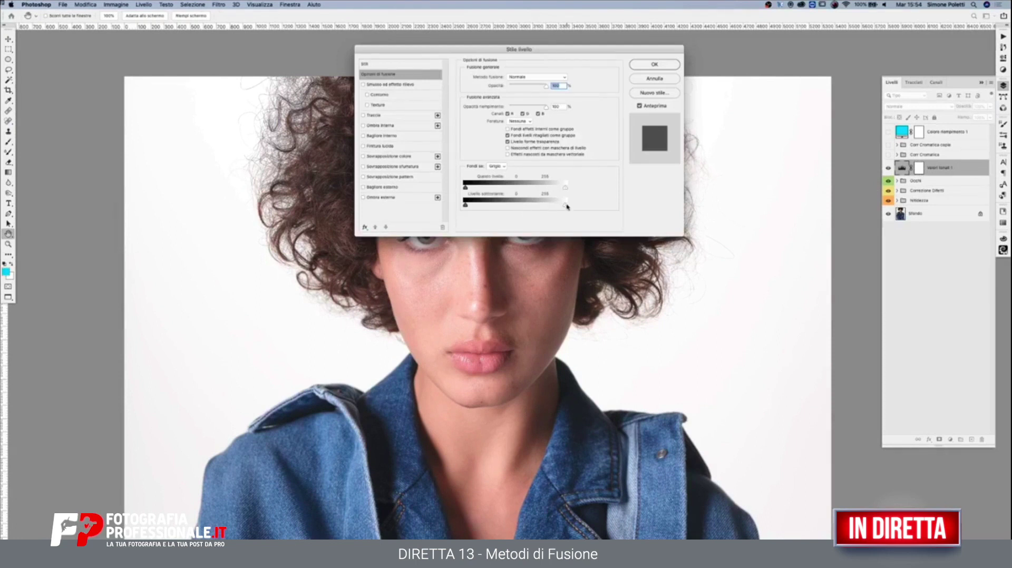
pyautogui.moveTo(567, 206); pyautogui.dragTo(505, 209)
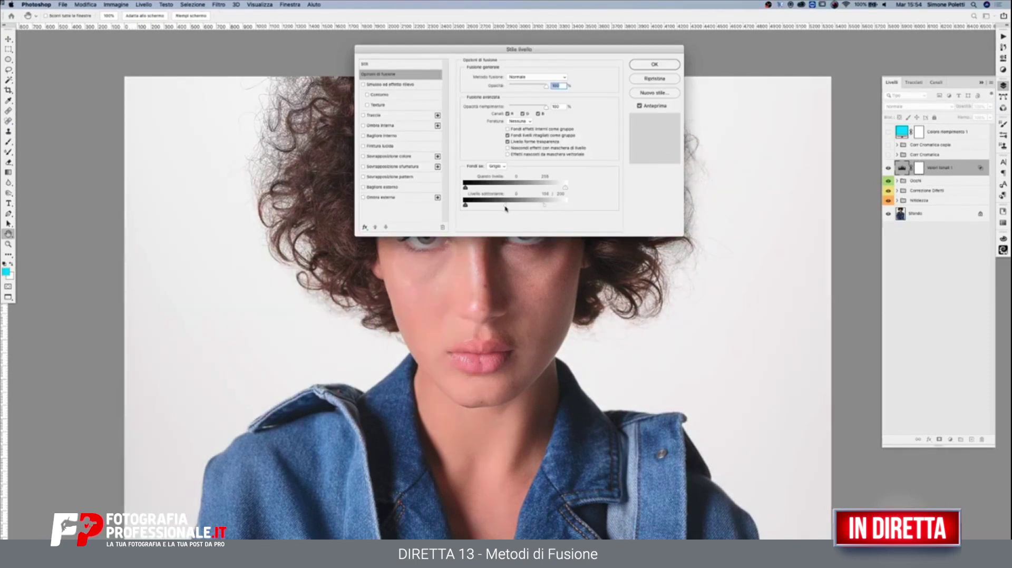
pyautogui.click(654, 65)
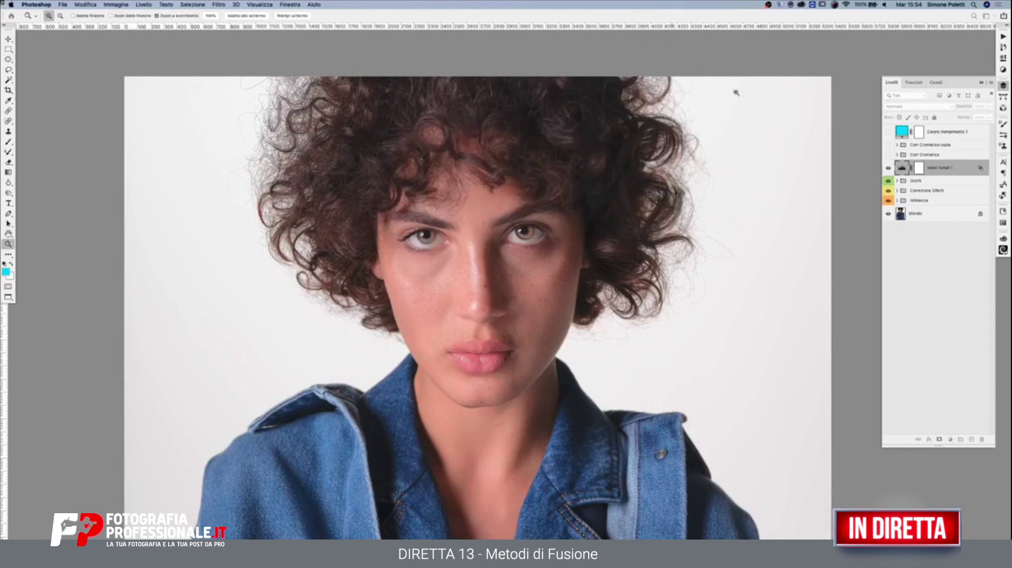
pyautogui.click(888, 168)
pyautogui.click(888, 168)
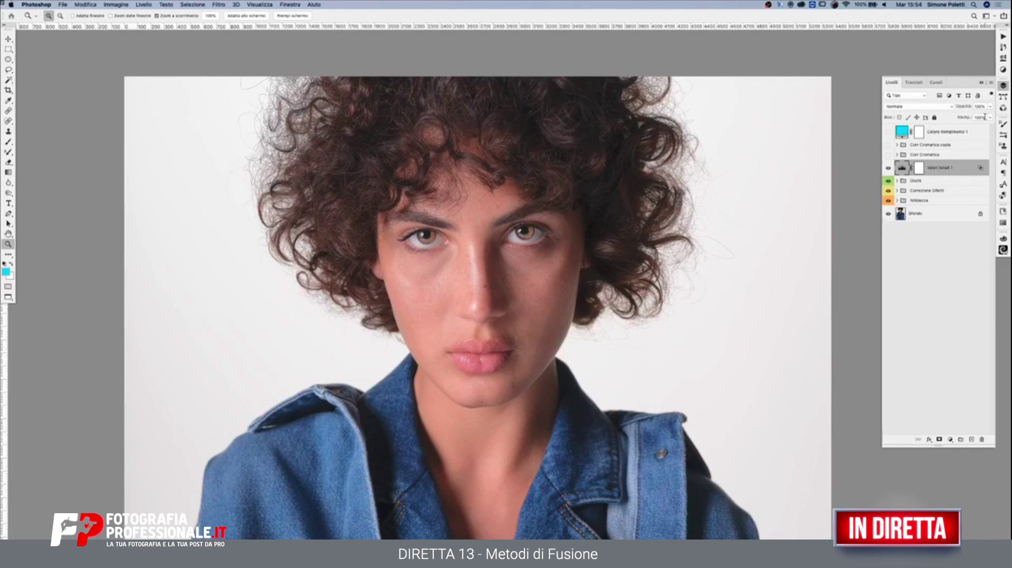
# Step: Delete the Levels layer, rename Corr Cromatica to 'Coloriti', and show and expand it
pyautogui.press('Delete')
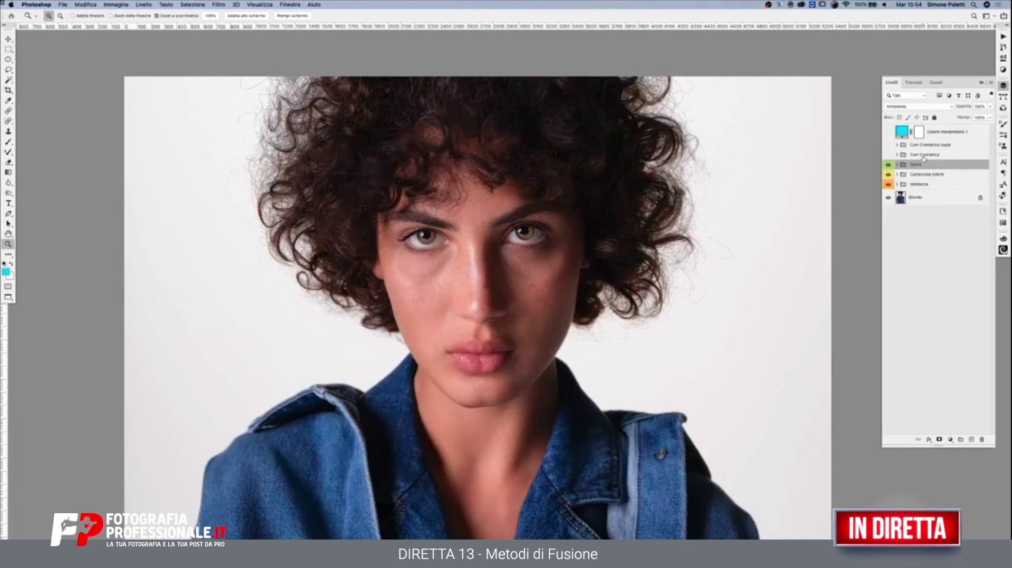
pyautogui.doubleClick(917, 155)
pyautogui.write('Colorim')
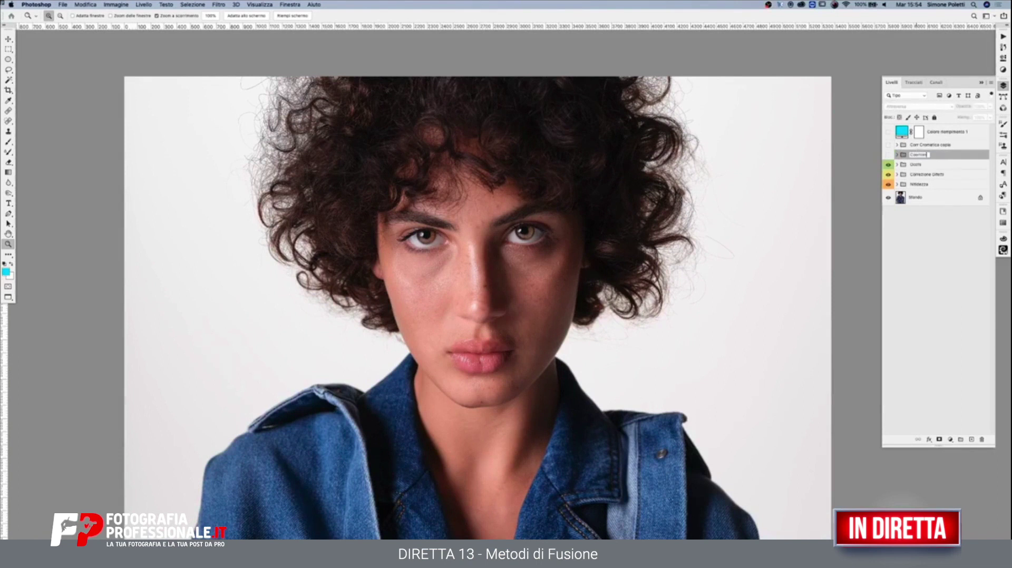
pyautogui.press('Return')
pyautogui.click(888, 154)
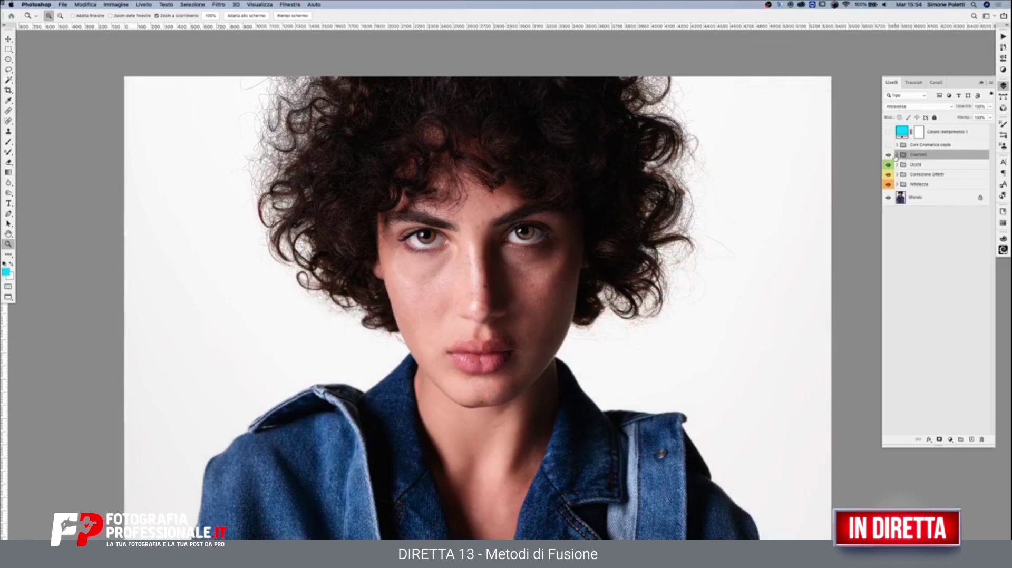
pyautogui.click(896, 154)
# Step: Hide the black fill and lower its Underlying Layer Blend If highlight limit to 93
pyautogui.click(888, 168)
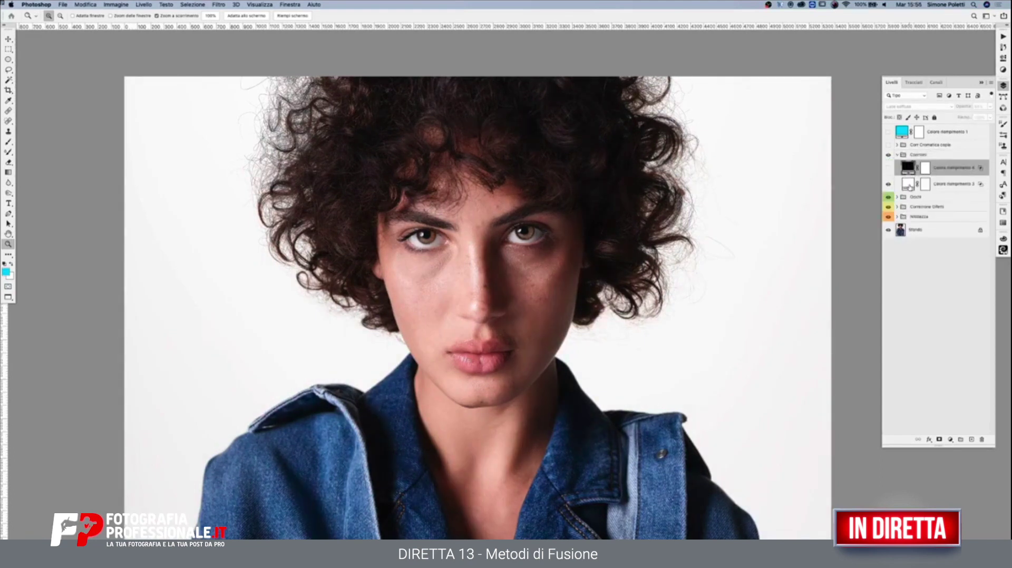
pyautogui.doubleClick(982, 169)
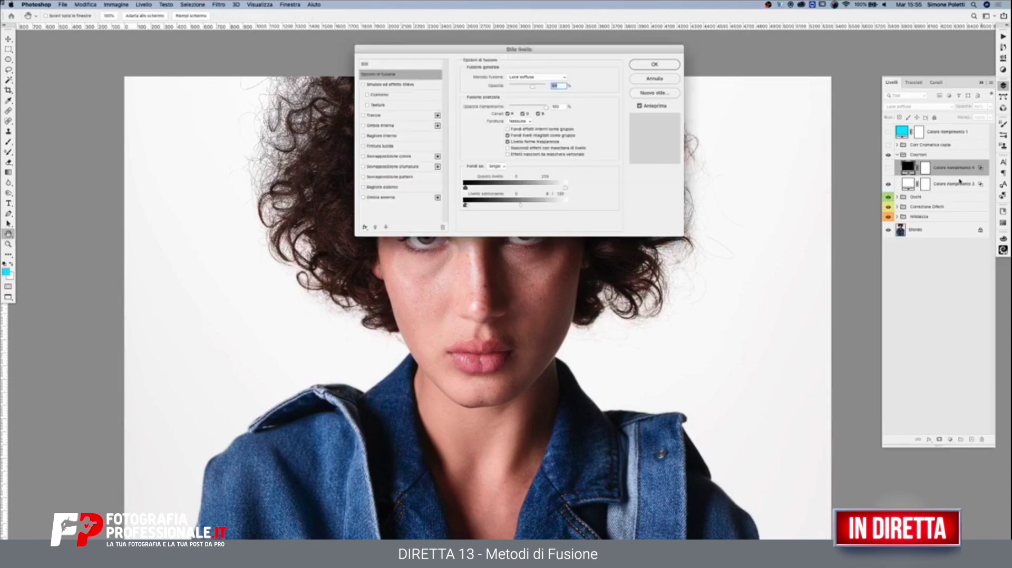
pyautogui.moveTo(520, 205)
pyautogui.mouseDown()
pyautogui.moveTo(489, 206)
pyautogui.moveTo(497, 209)
pyautogui.mouseUp()
pyautogui.moveTo(498, 49); pyautogui.dragTo(700, 52)
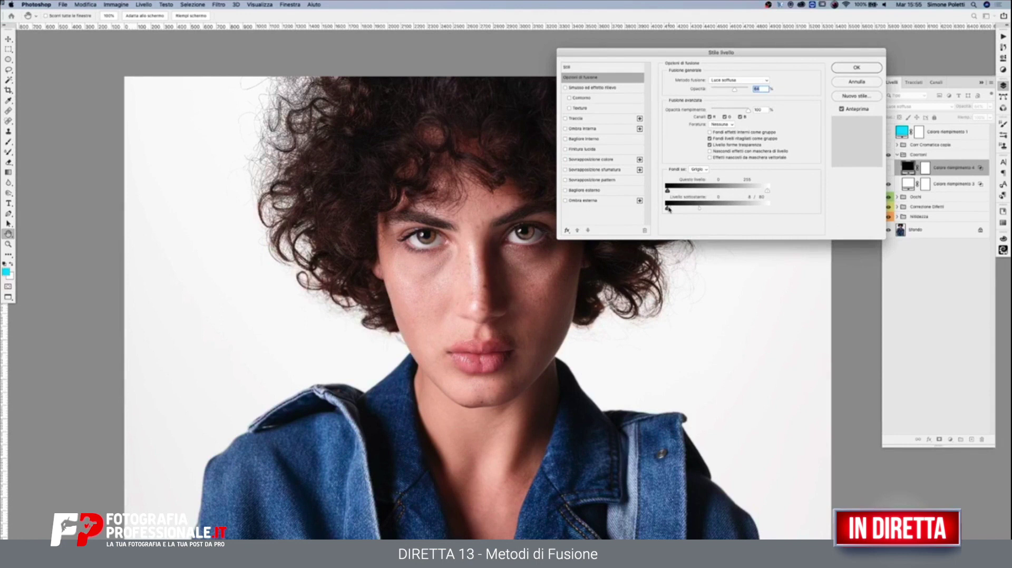
pyautogui.press('Return')
# Step: Narrow Colore riempimento 3's Underlying Layer Blend If range to about 161/231, then preview blend modes
pyautogui.doubleClick(989, 186)
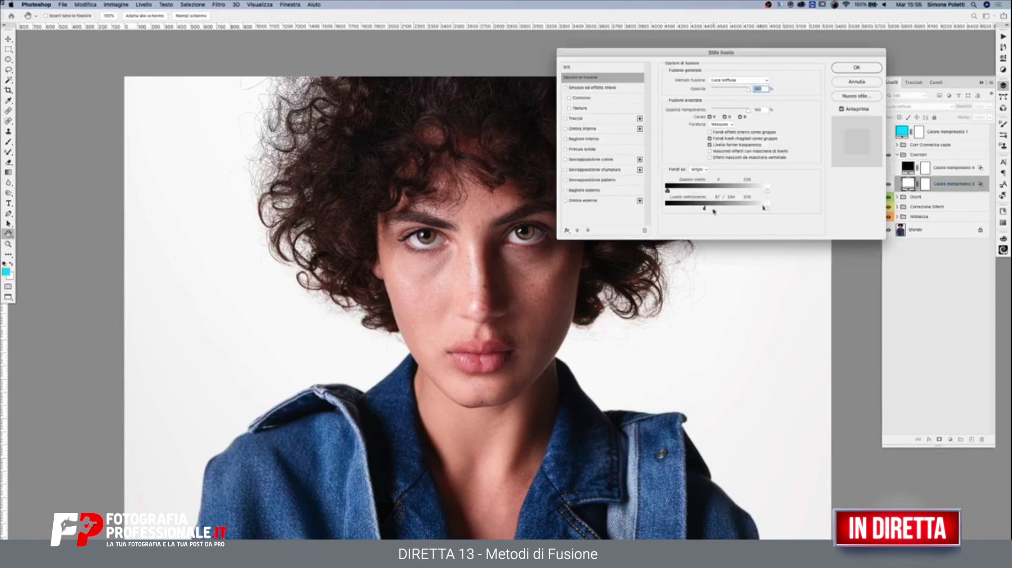
pyautogui.moveTo(705, 209); pyautogui.dragTo(733, 210)
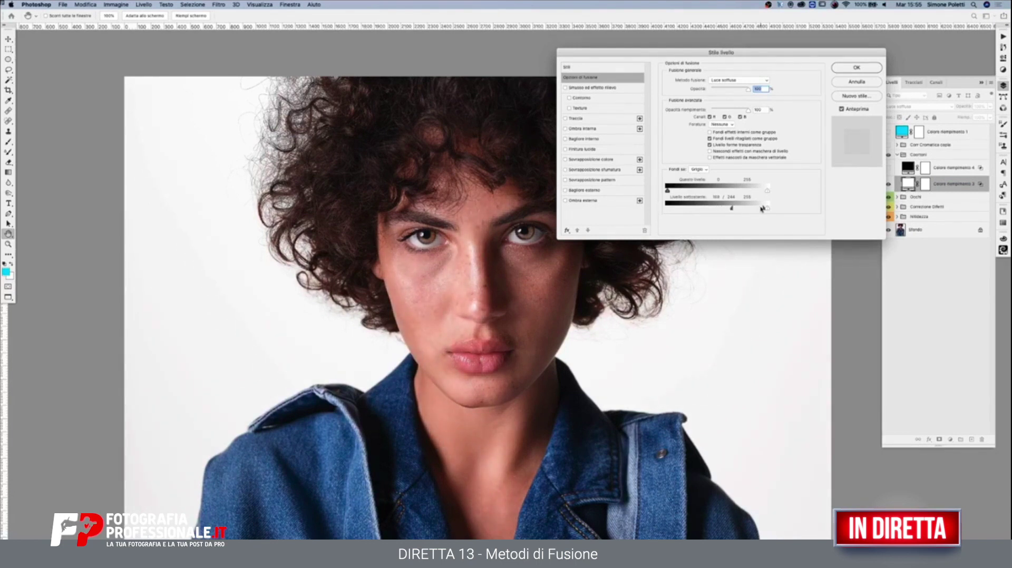
pyautogui.moveTo(762, 208); pyautogui.dragTo(758, 208)
pyautogui.moveTo(732, 209); pyautogui.dragTo(730, 210)
pyautogui.click(858, 69)
pyautogui.press('z')
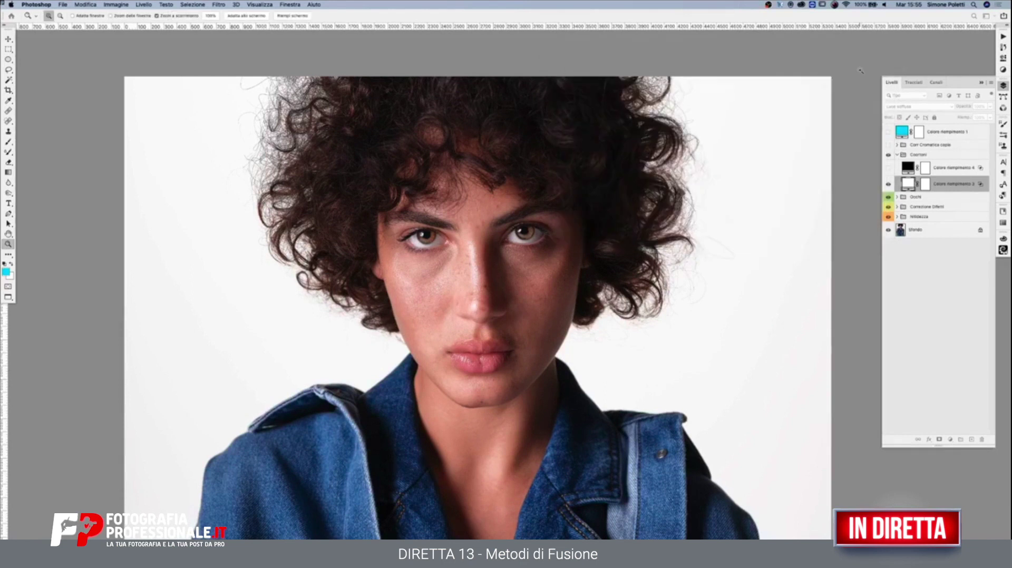
pyautogui.click(920, 106)
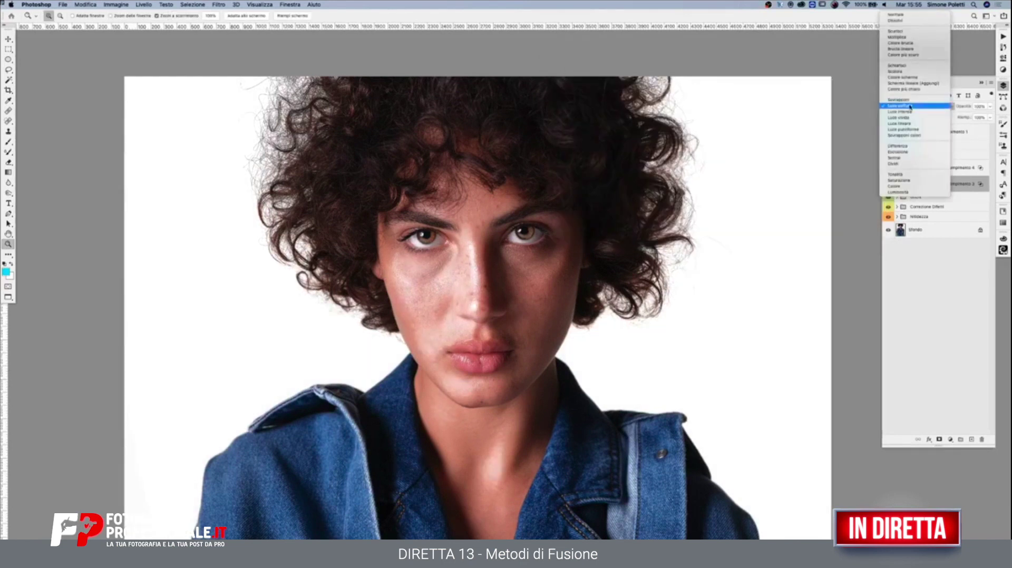
# Step: Split Colore riempimento 3's Underlying Layer highlight slider to 160/231, keeping Luce soffusa, then view the whole portrait
pyautogui.press('Escape')
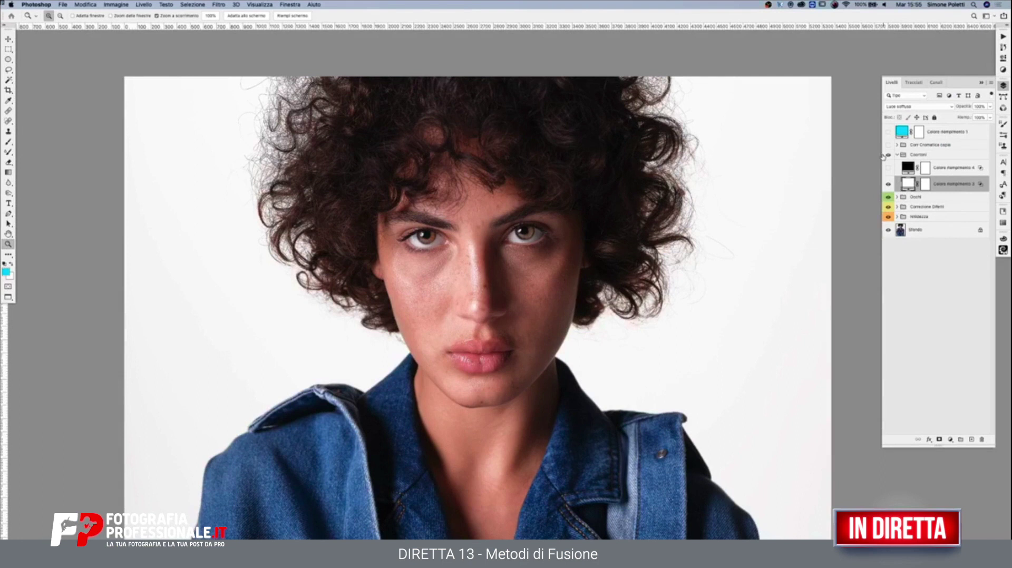
pyautogui.press('super+plus')
pyautogui.press('super+plus')
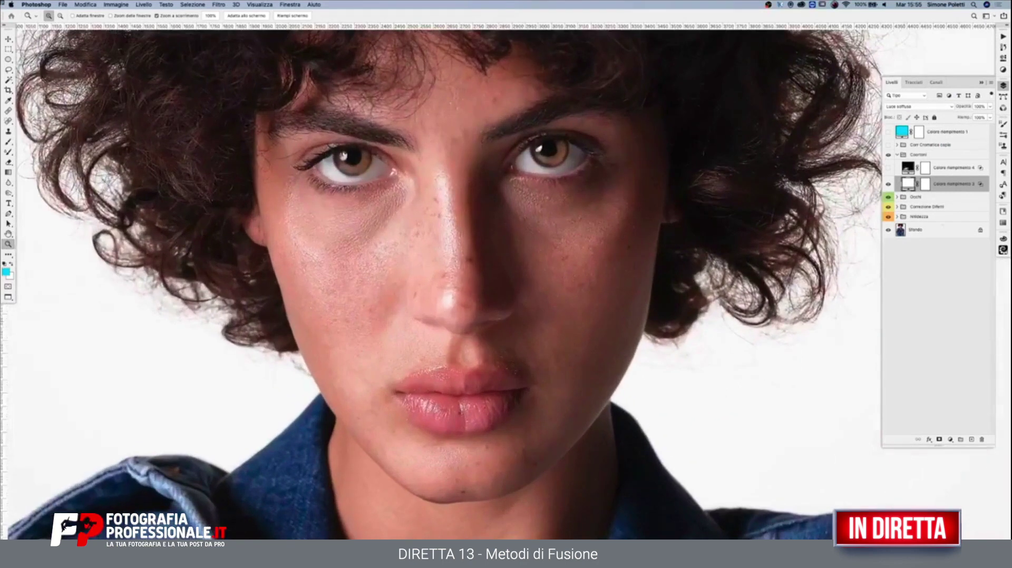
pyautogui.doubleClick(986, 189)
pyautogui.moveTo(732, 209); pyautogui.dragTo(741, 209)
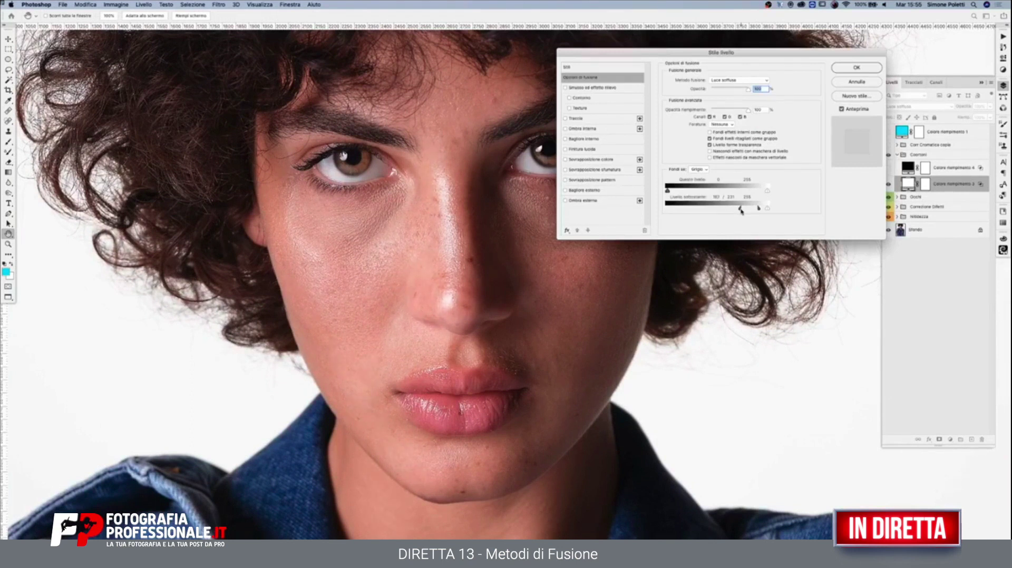
pyautogui.press('Return')
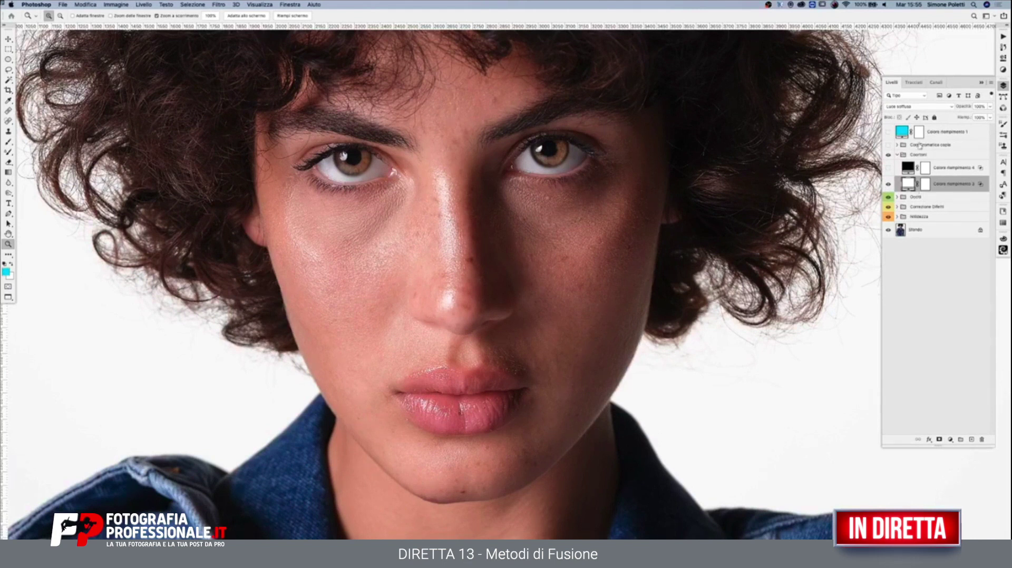
pyautogui.keyDown('alt'); pyautogui.click(490, 226); pyautogui.keyUp('alt')
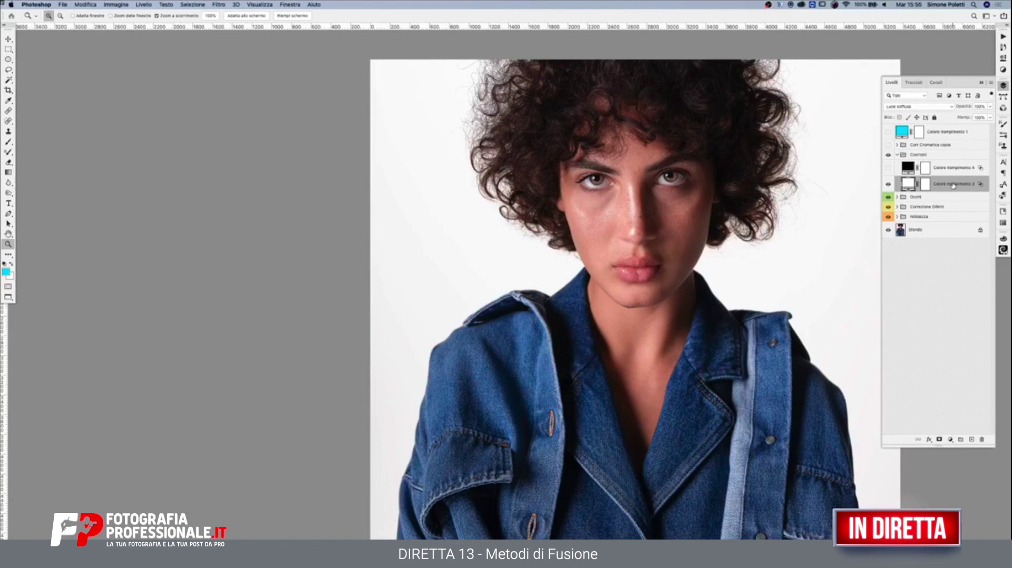
pyautogui.moveTo(689, 171); pyautogui.dragTo(605, 147)
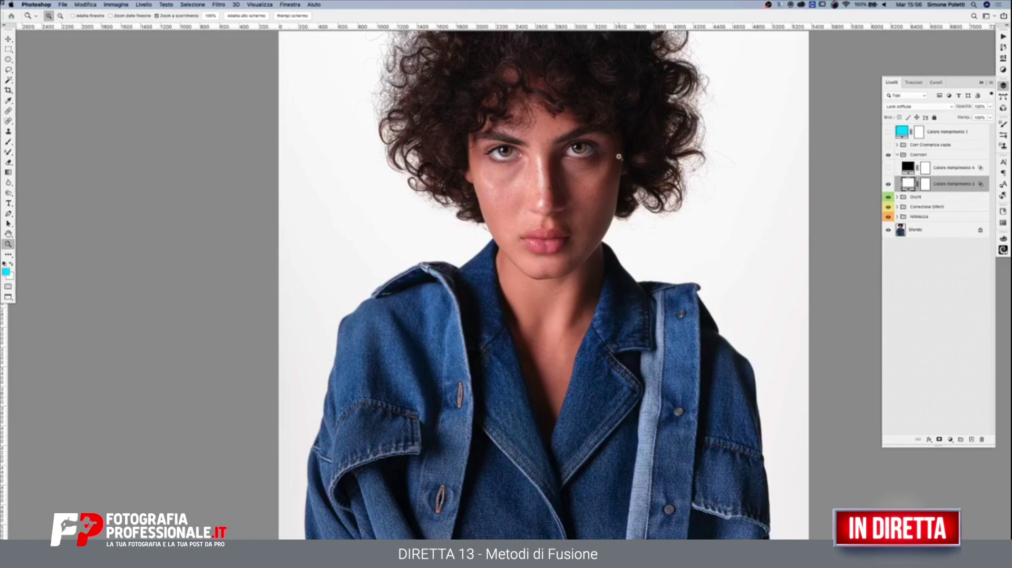
# Step: Compare Colore riempimento 3 on and off, then turn on and expand the Corr Cromatica copia group
pyautogui.click(888, 184)
pyautogui.click(888, 184)
pyautogui.click(888, 145)
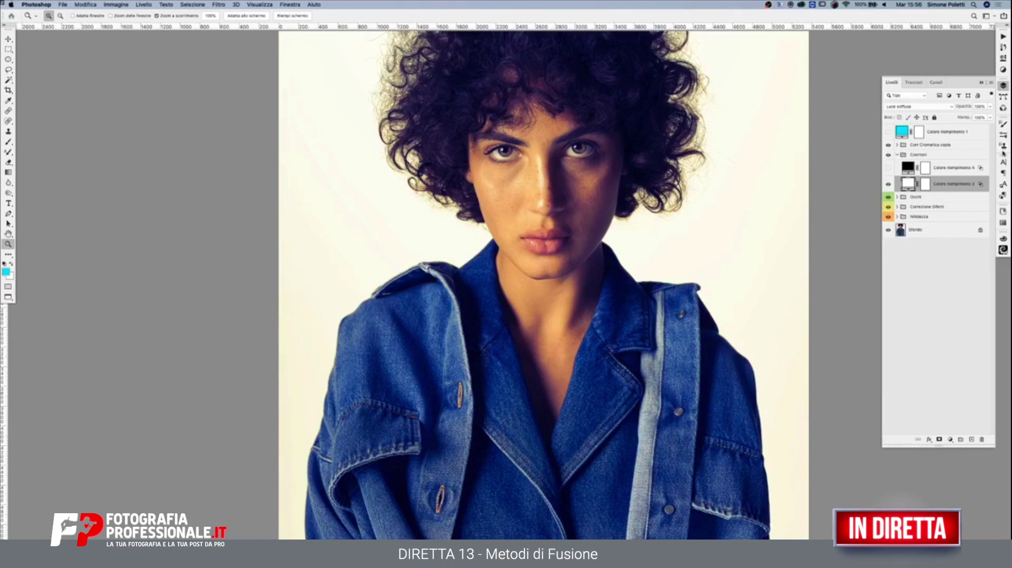
pyautogui.click(896, 145)
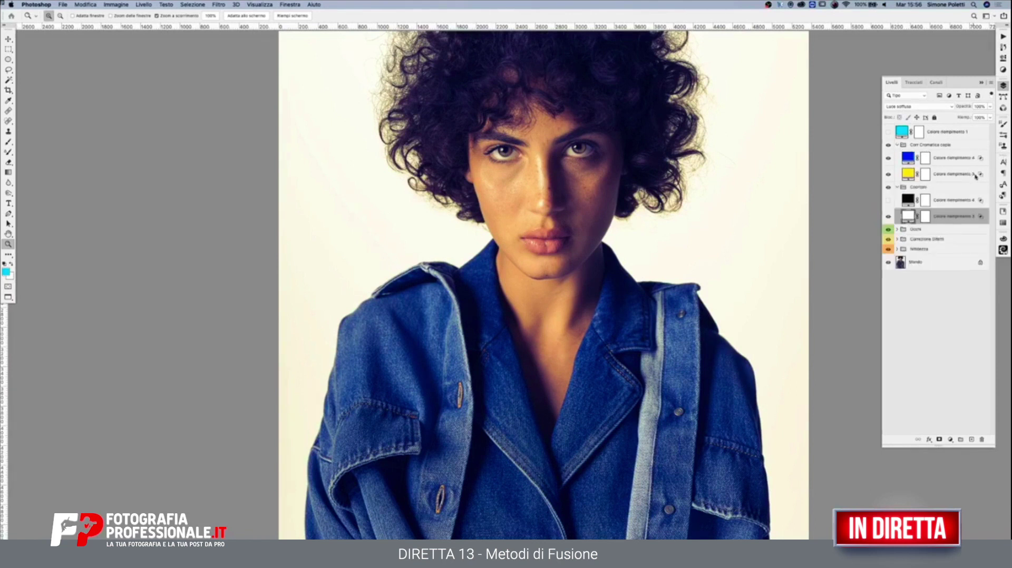
# Step: Split the yellow fill layer's Underlying Layer highlight limit in Blend If and apply it
pyautogui.doubleClick(976, 176)
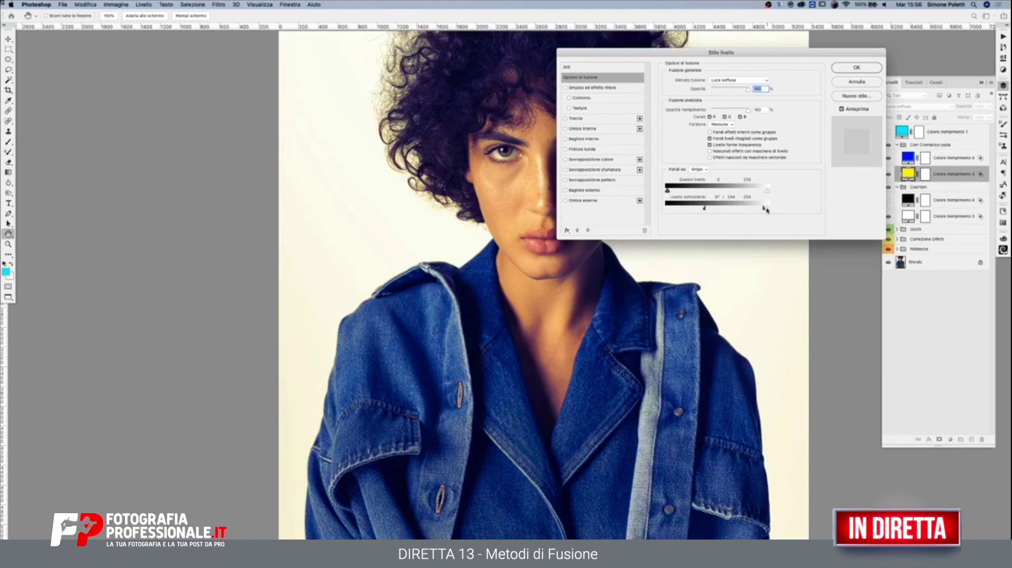
pyautogui.moveTo(764, 209); pyautogui.dragTo(753, 214)
pyautogui.moveTo(753, 213); pyautogui.dragTo(754, 211)
pyautogui.moveTo(753, 211)
pyautogui.mouseDown()
pyautogui.moveTo(768, 209)
pyautogui.moveTo(715, 211)
pyautogui.moveTo(753, 210)
pyautogui.mouseUp()
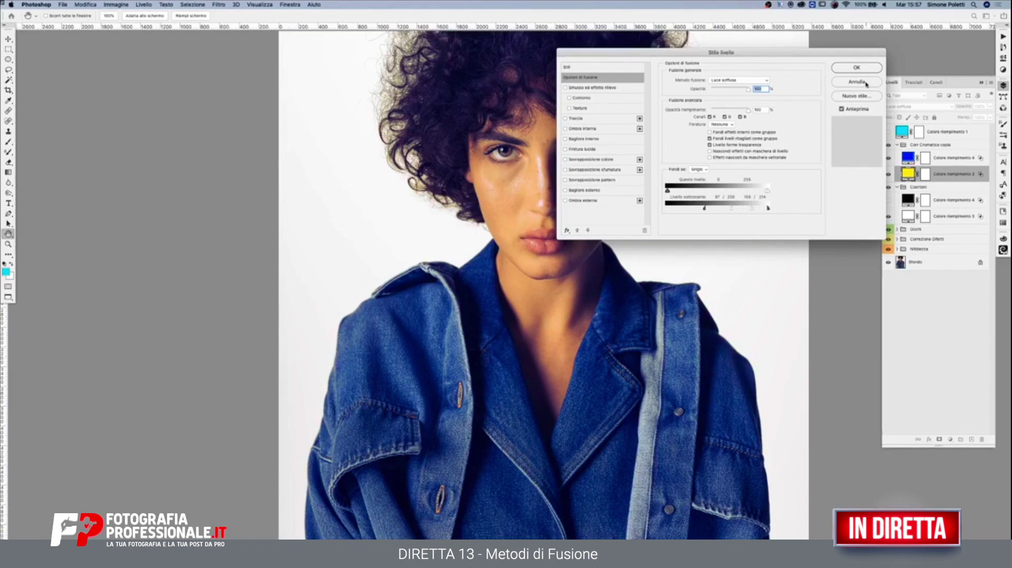
pyautogui.click(866, 83)
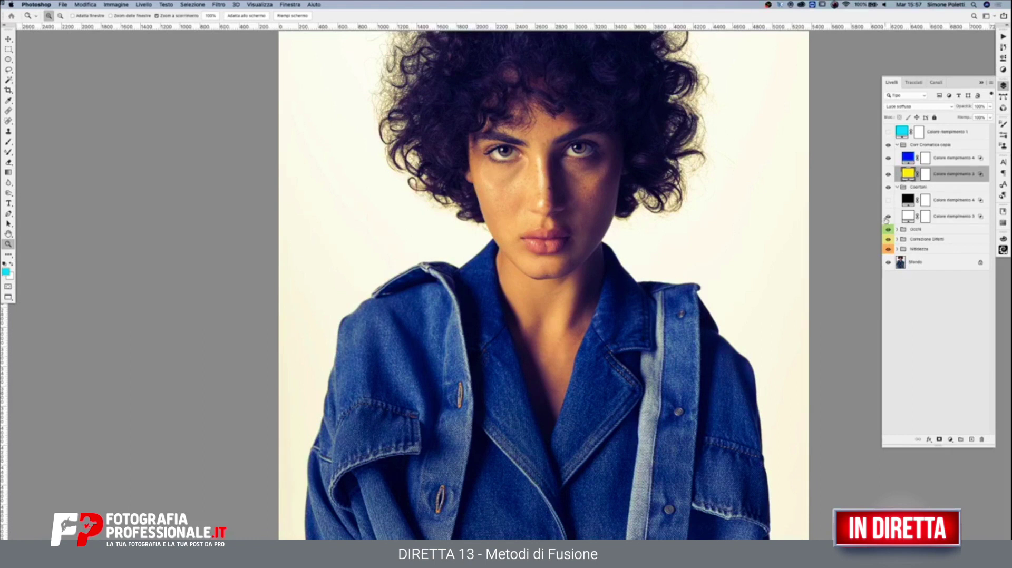
# Step: Collapse the Corr Cromatica copia and Coloriti groups and compare the warm group on and off
pyautogui.click(897, 144)
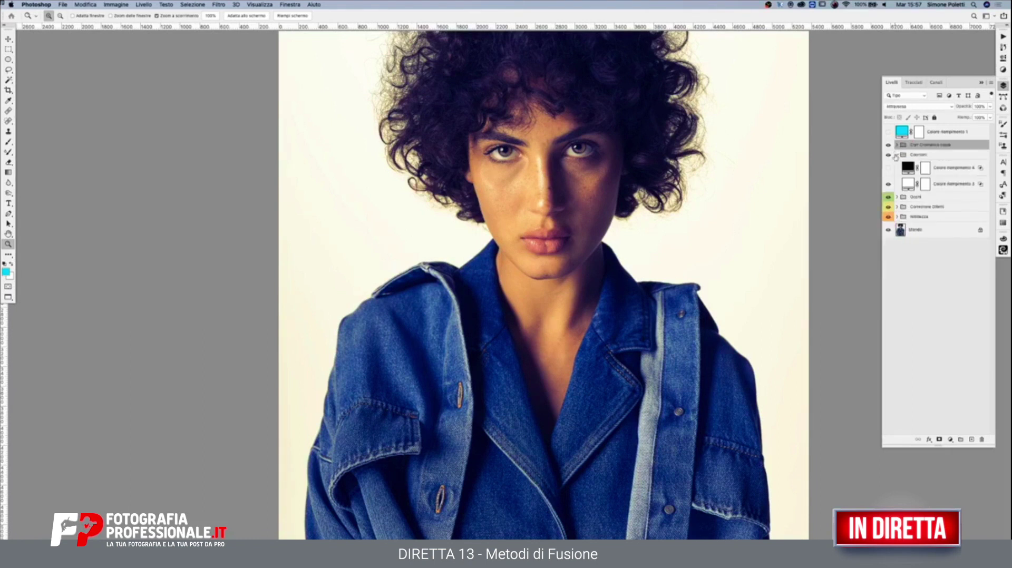
pyautogui.click(896, 155)
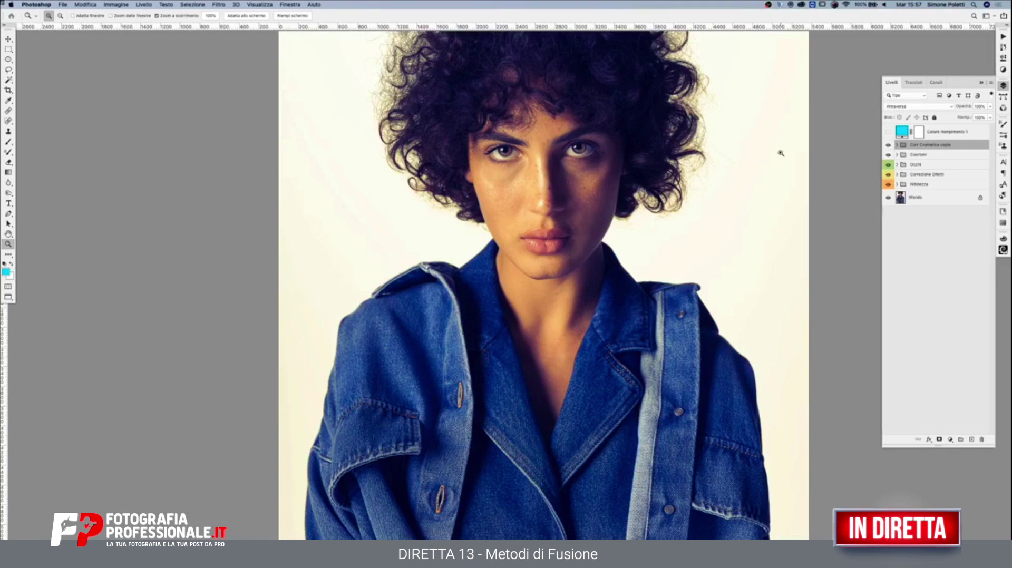
pyautogui.click(888, 145)
pyautogui.click(888, 145)
pyautogui.press('super+Tab')
# Step: Search Finder for 'ford gt' and open Ford GT40.tif in Photoshop
pyautogui.click(846, 88)
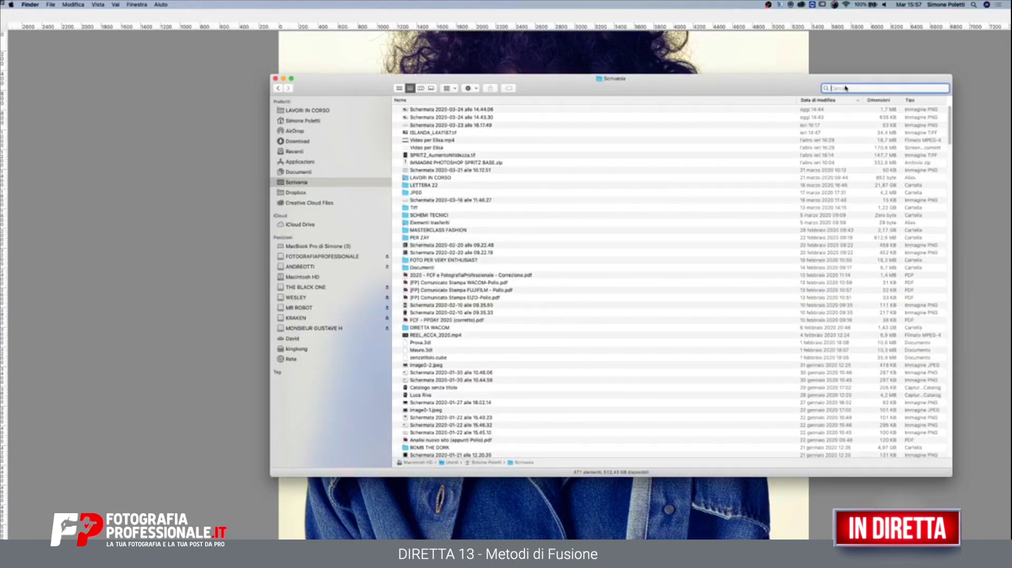
pyautogui.write('golf gt')
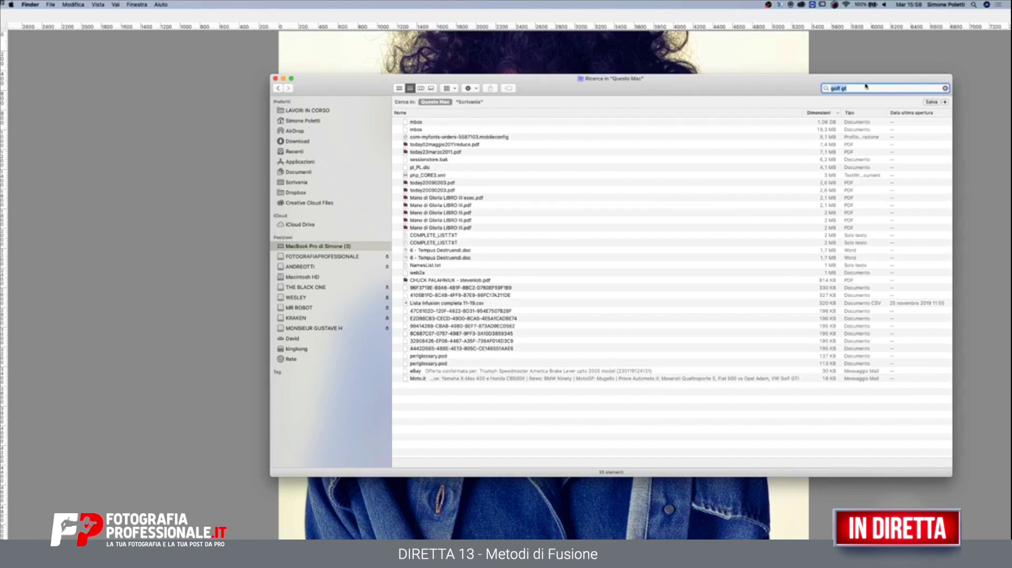
pyautogui.write('ford')
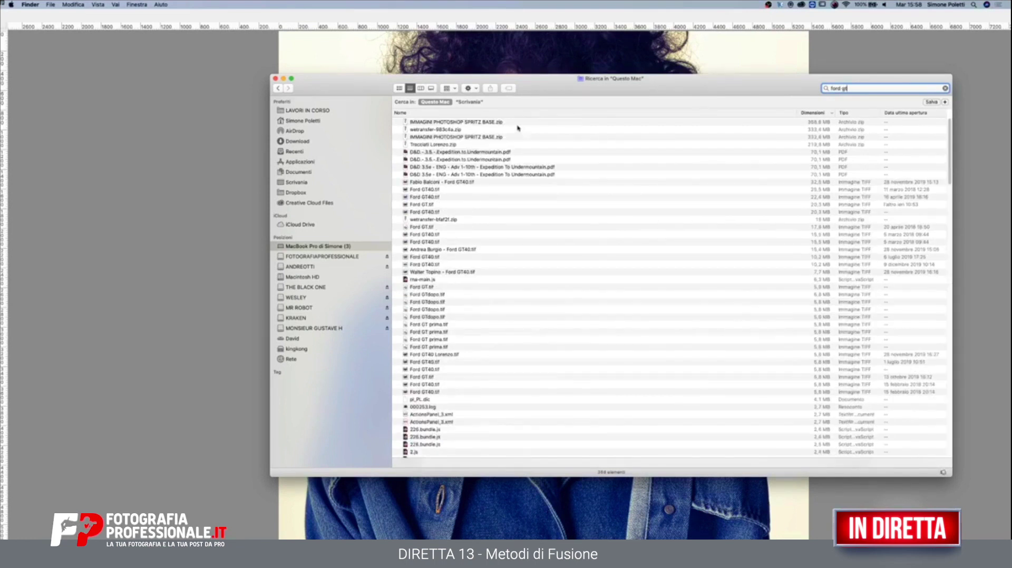
pyautogui.write('gt')
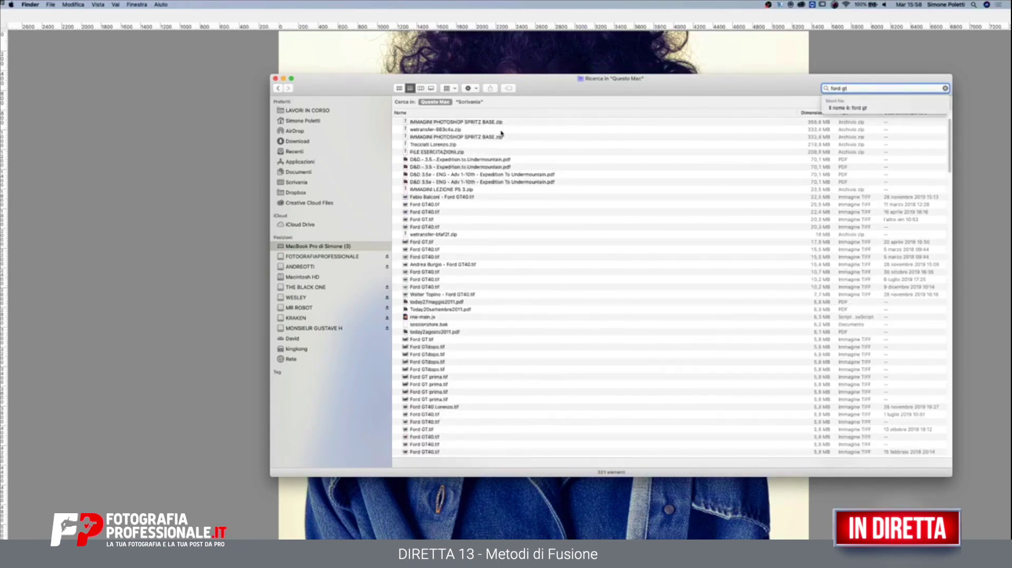
pyautogui.click(424, 250)
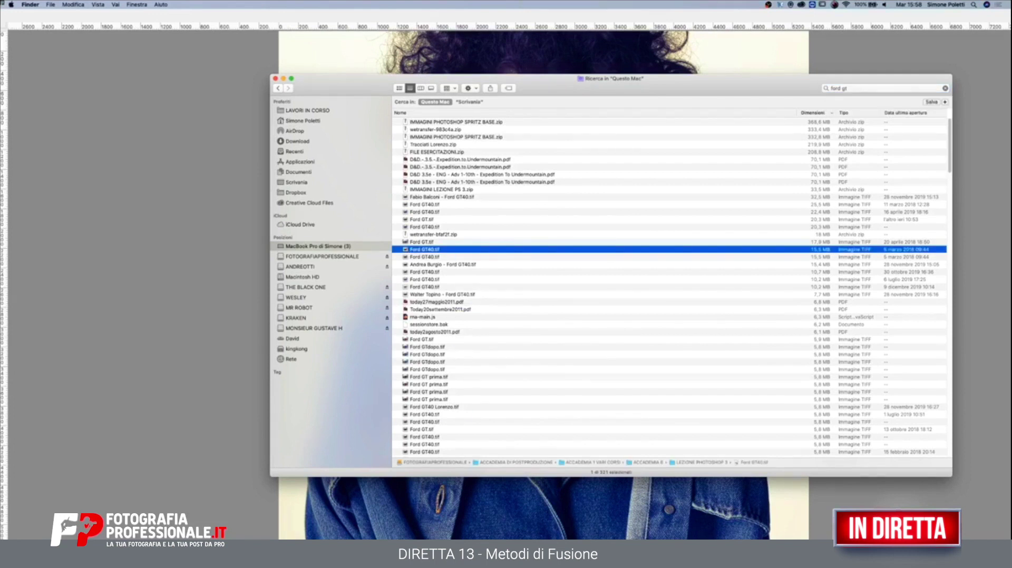
pyautogui.press('super+o')
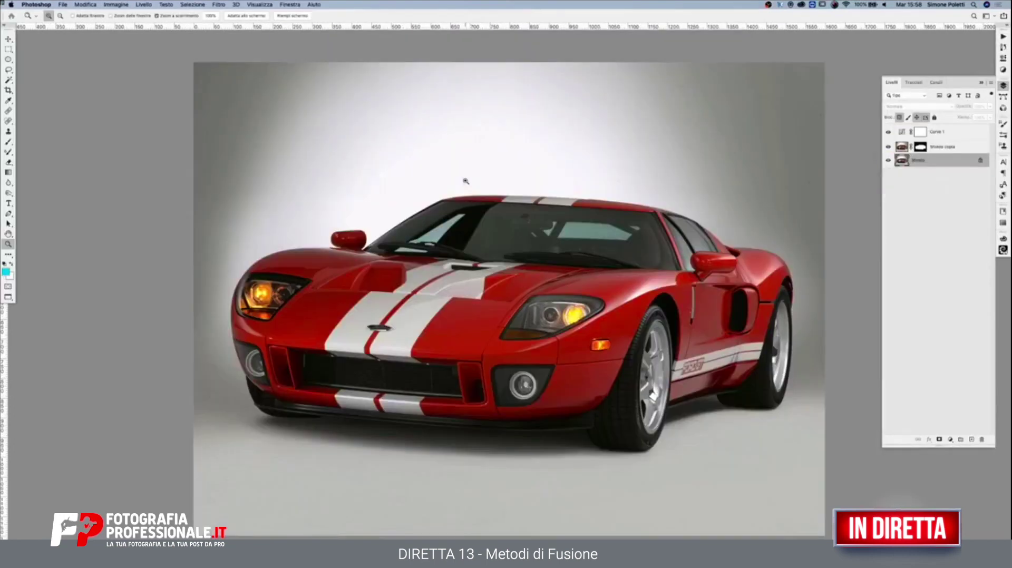
# Step: Delete the Sfondo copia and Curve 1 layers so only Sfondo remains
pyautogui.click(958, 151)
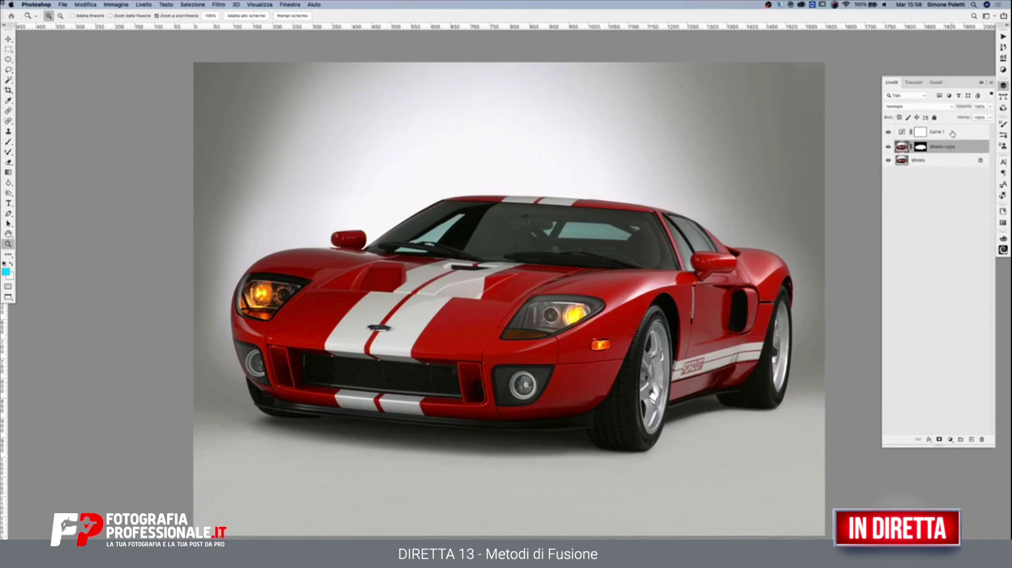
pyautogui.keyDown('shift'); pyautogui.click(952, 132); pyautogui.keyUp('shift')
pyautogui.press('Delete')
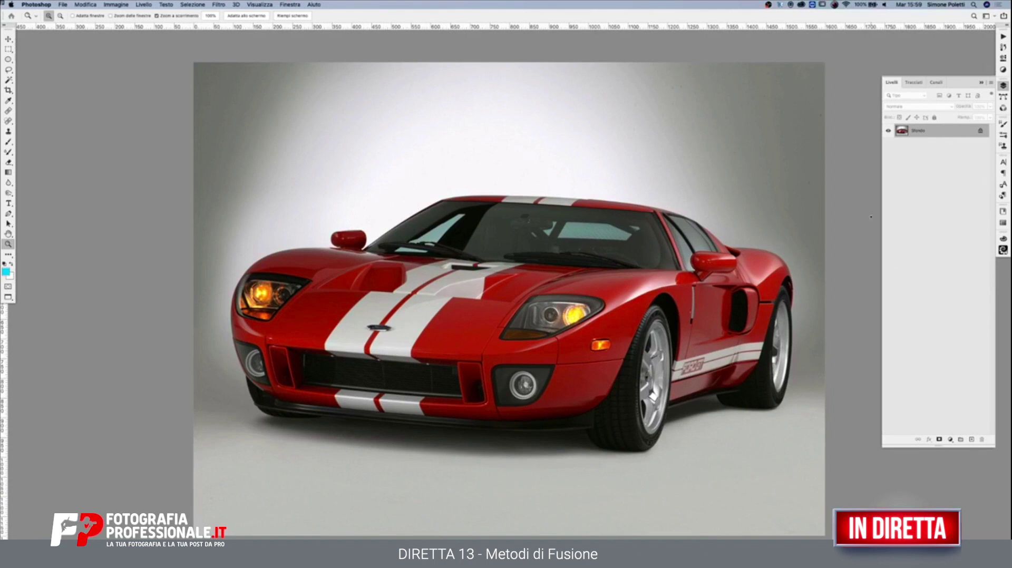
pyautogui.click(10, 39)
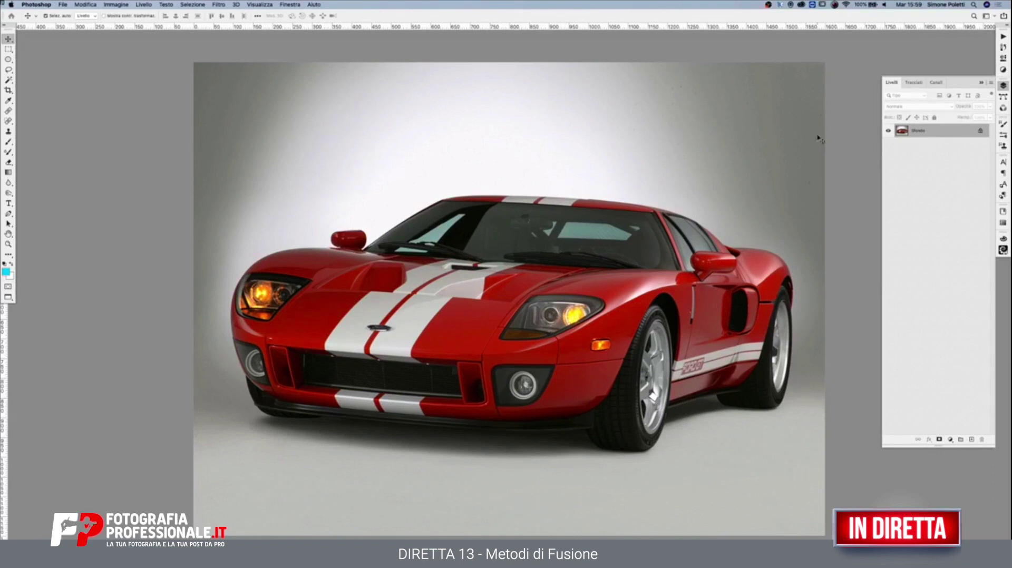
# Step: Convert the car photo's profile to Lab Color
pyautogui.click(86, 4)
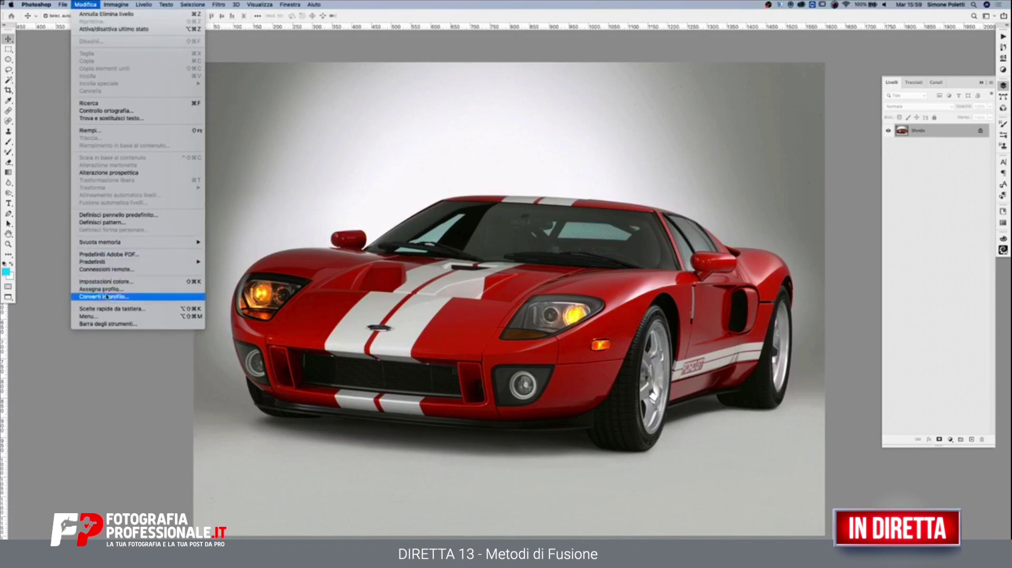
pyautogui.click(106, 296)
pyautogui.click(351, 172)
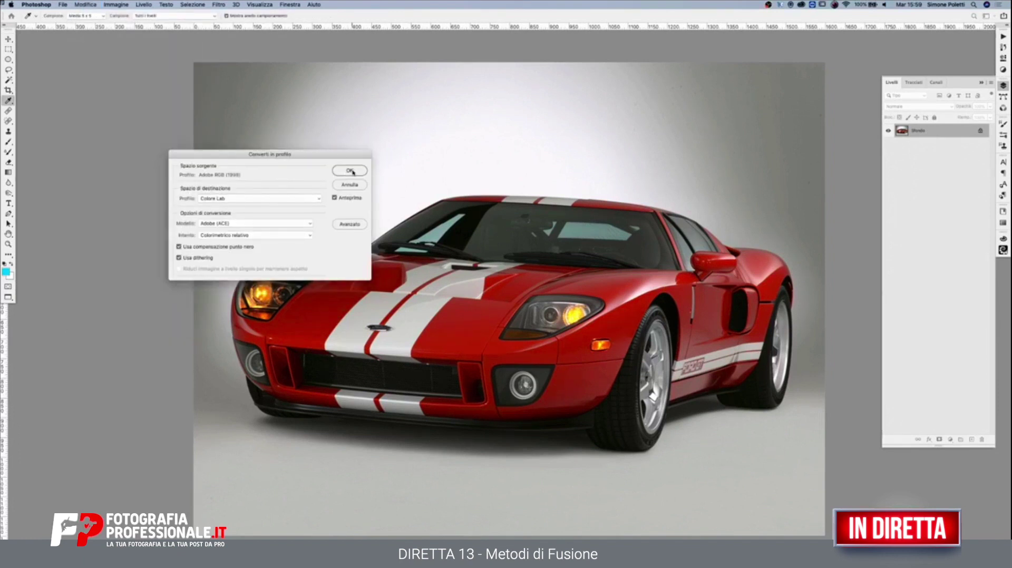
pyautogui.press('v')
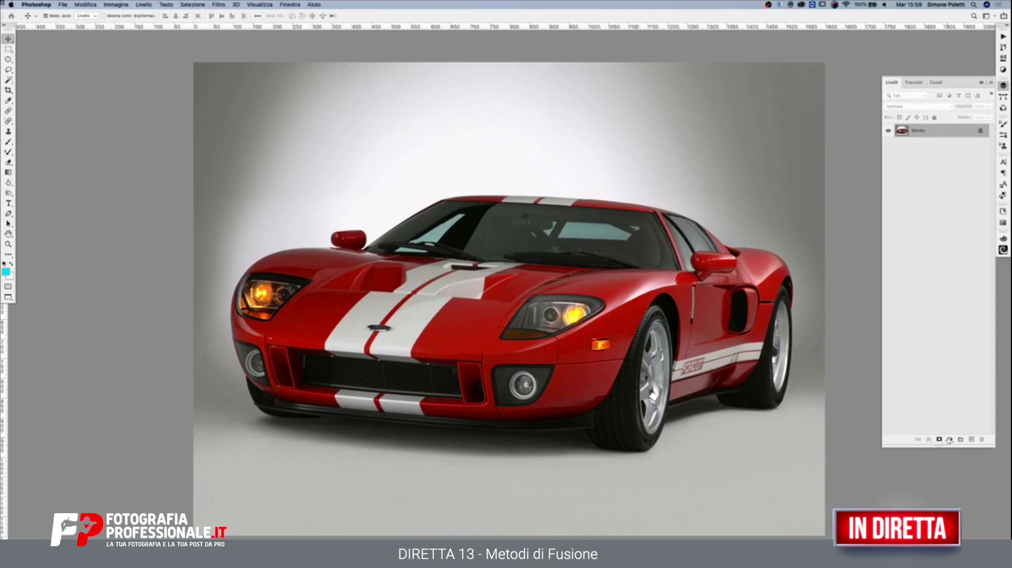
# Step: Add a Curves adjustment layer on the a channel and place a colour sample point on the red bonnet
pyautogui.click(949, 440)
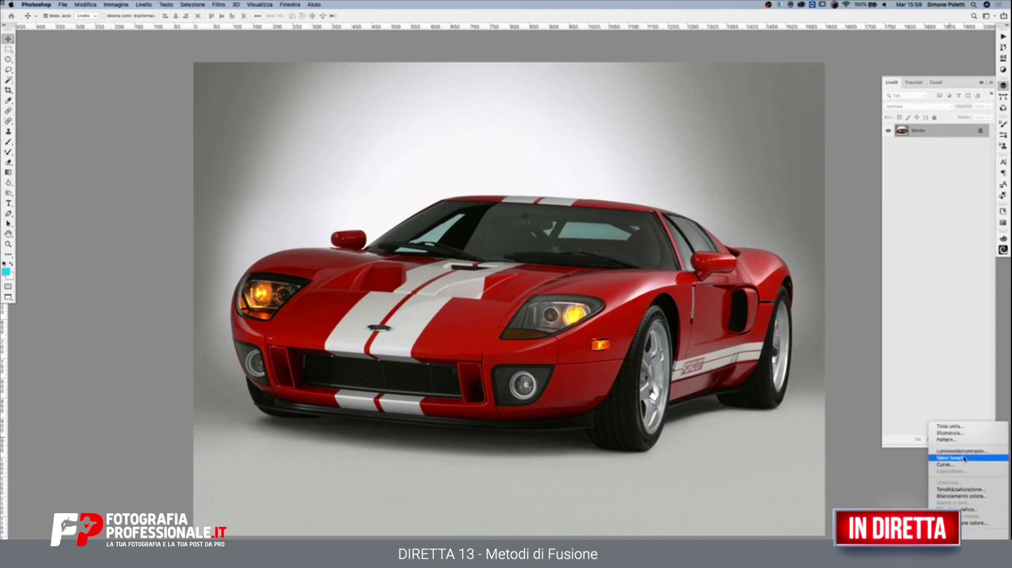
pyautogui.click(960, 464)
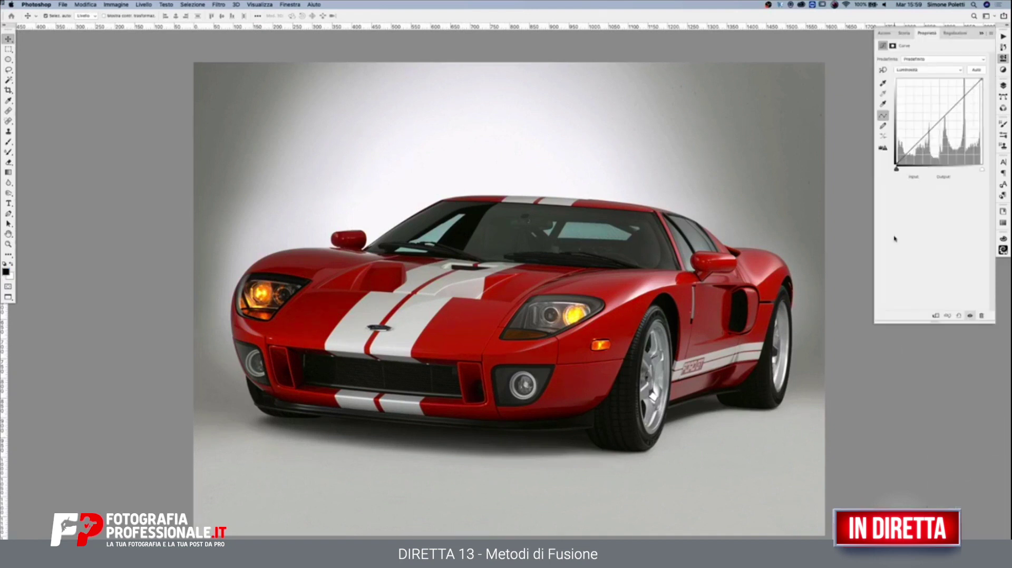
pyautogui.click(933, 70)
pyautogui.click(933, 80)
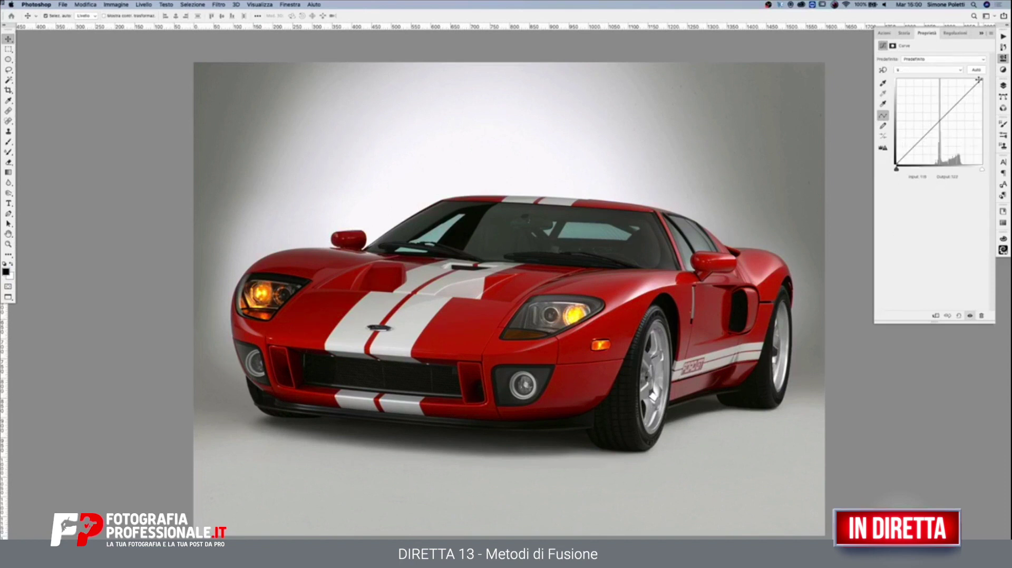
pyautogui.click(8, 101)
pyautogui.click(58, 107)
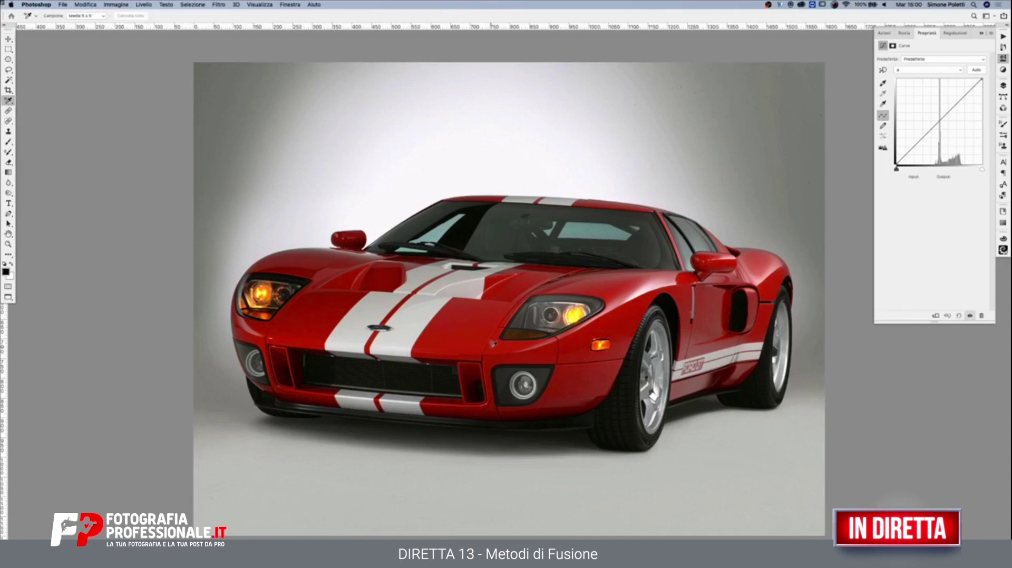
pyautogui.click(464, 322)
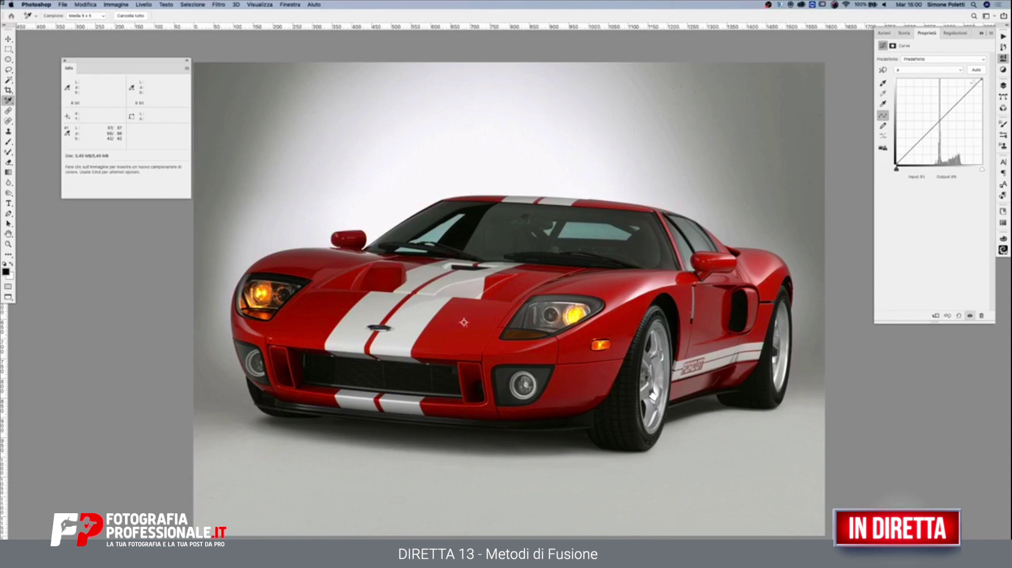
# Step: Shift the a curve's black point toward green and move the b curve's endpoints to push blue
pyautogui.click(980, 79)
pyautogui.moveTo(980, 79)
pyautogui.mouseDown()
pyautogui.moveTo(968, 78)
pyautogui.moveTo(982, 79)
pyautogui.mouseUp()
pyautogui.moveTo(897, 168); pyautogui.dragTo(923, 168)
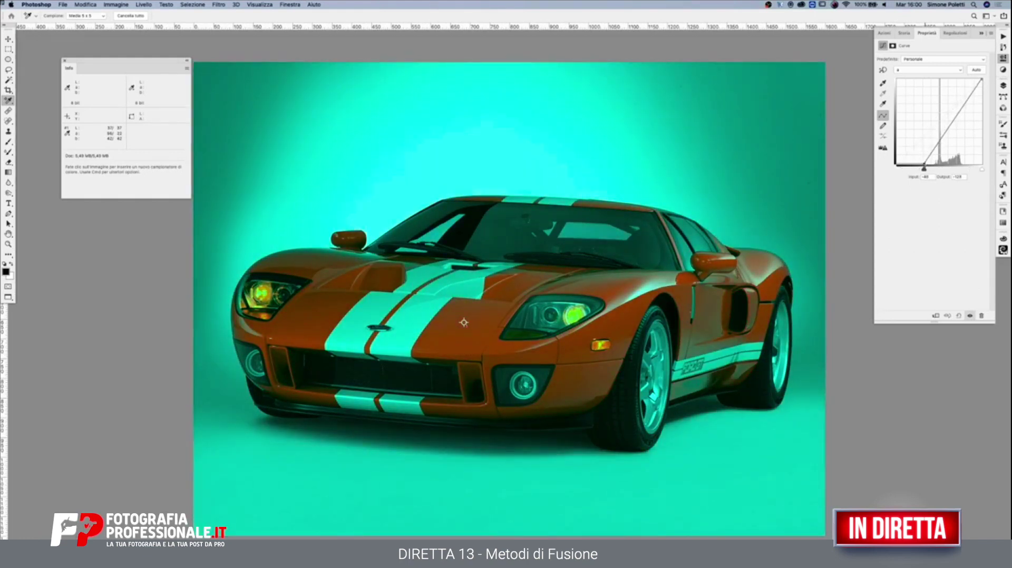
pyautogui.click(936, 70)
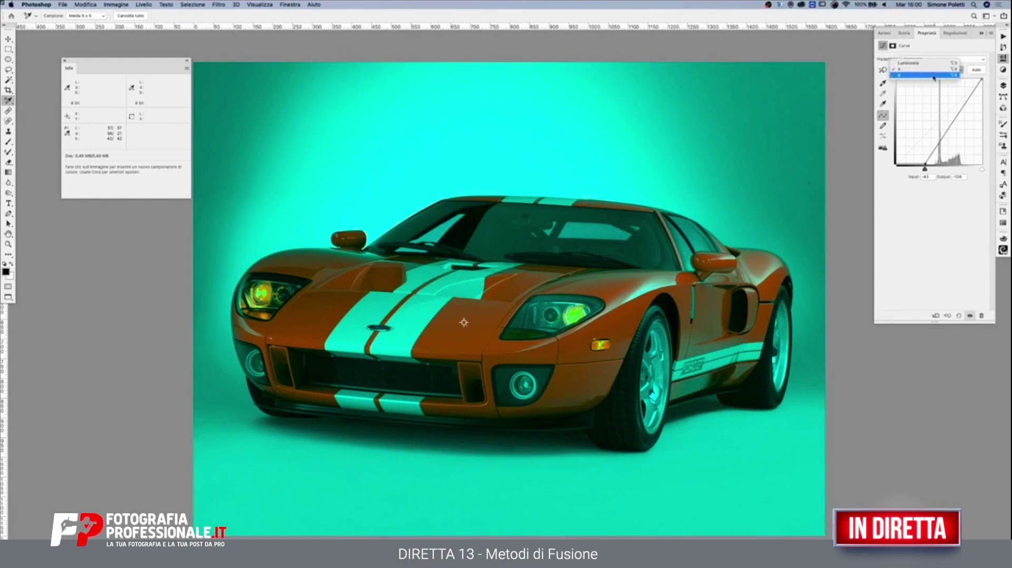
pyautogui.click(934, 75)
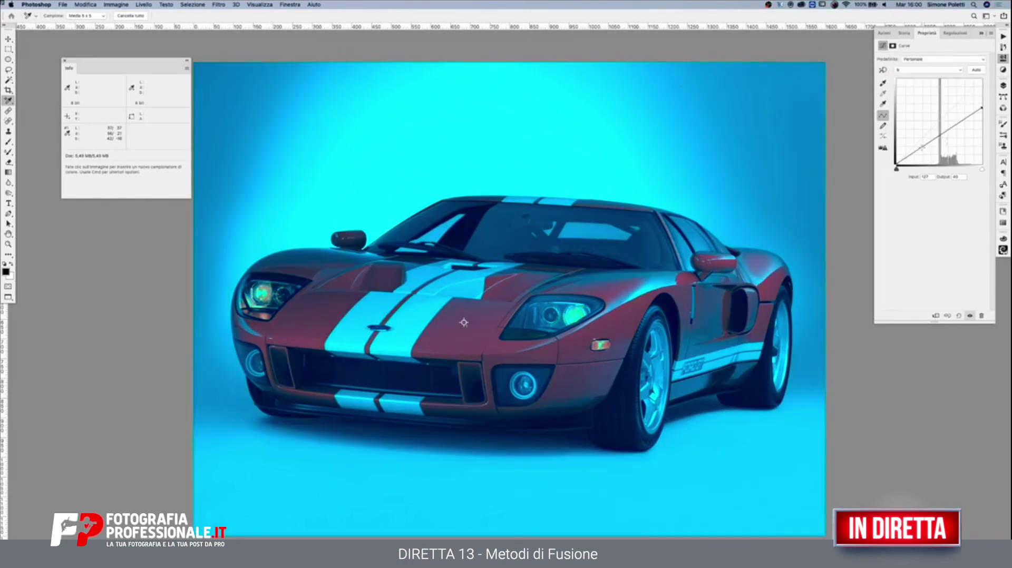
pyautogui.moveTo(898, 162); pyautogui.dragTo(930, 167)
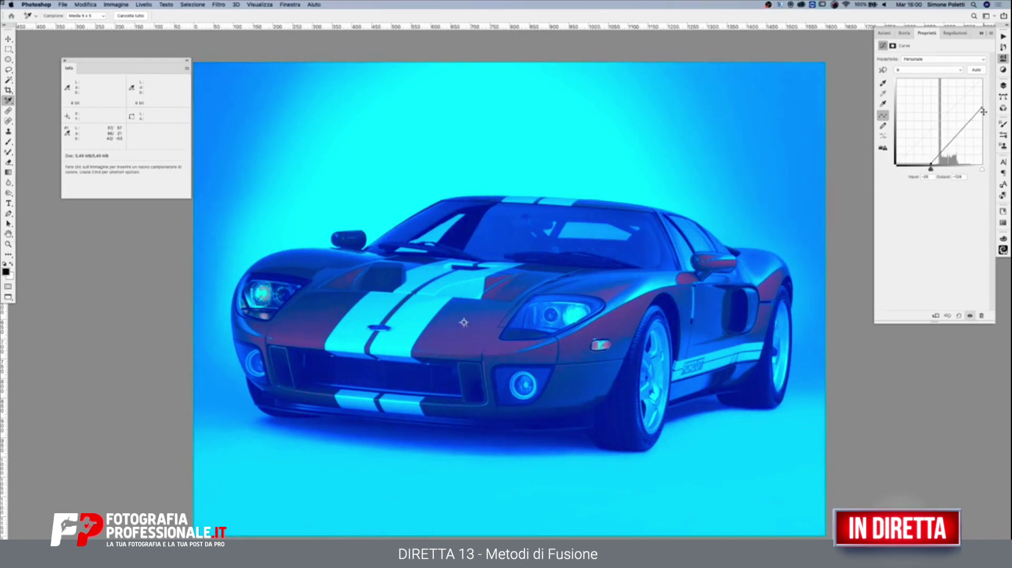
pyautogui.moveTo(983, 111); pyautogui.dragTo(984, 132)
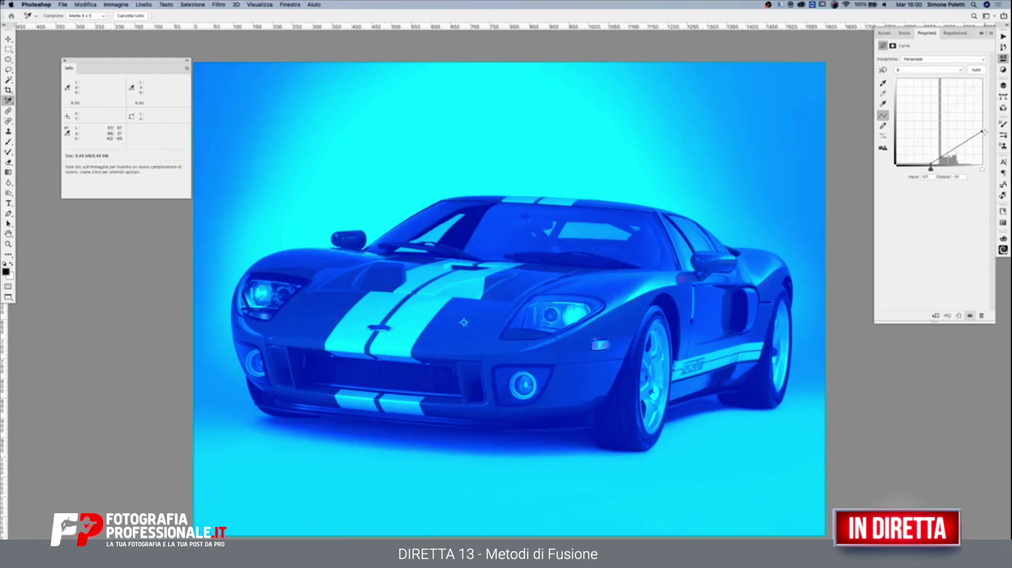
pyautogui.moveTo(931, 163); pyautogui.dragTo(933, 165)
# Step: Lower the a curve's top endpoint to reduce red, turning the car blue
pyautogui.click(928, 70)
pyautogui.click(917, 62)
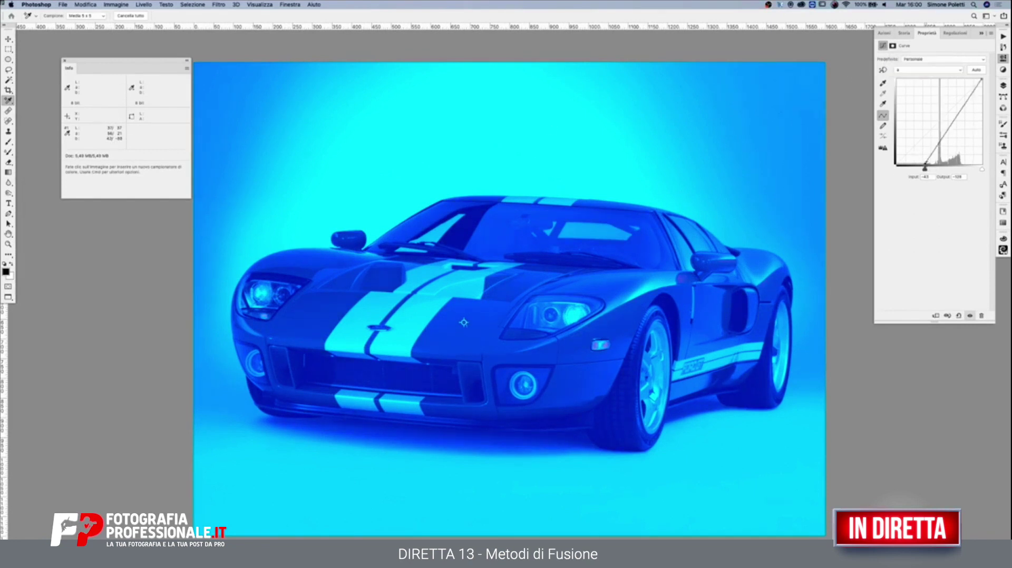
pyautogui.moveTo(981, 79); pyautogui.dragTo(988, 105)
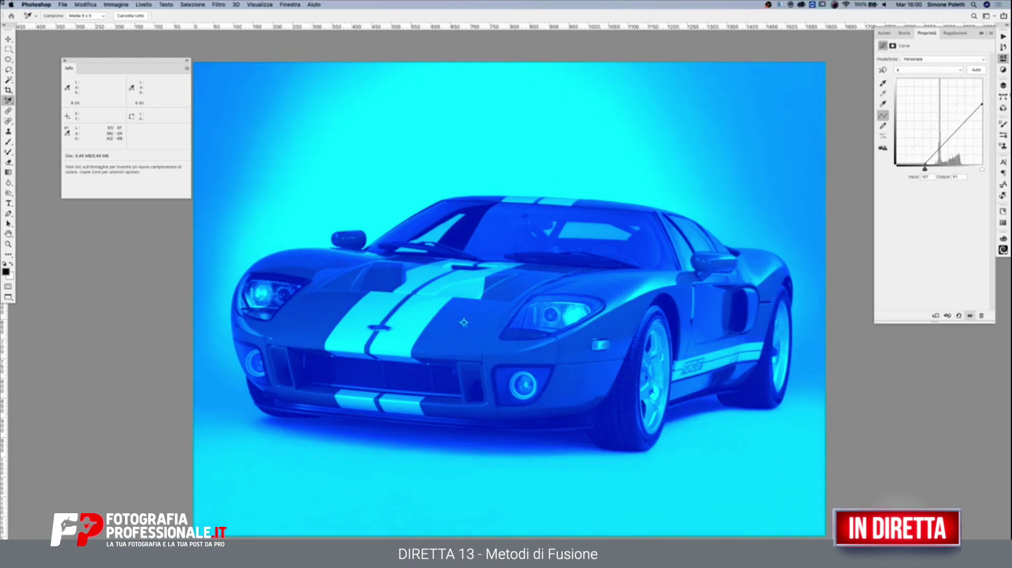
pyautogui.click(1004, 86)
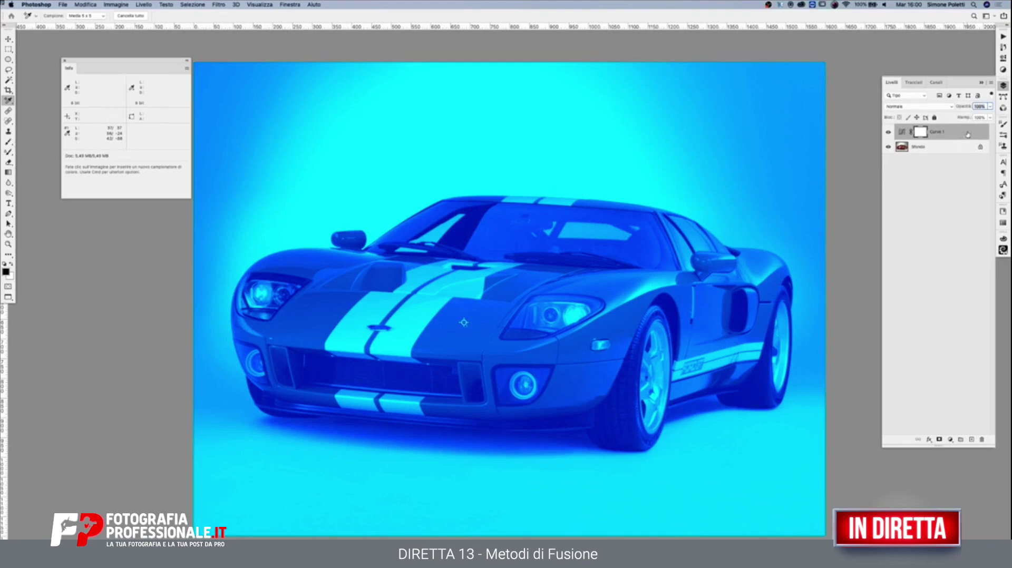
# Step: Set Curve 1's Blend If to the a channel, splitting the Underlying Layer slider so only red paint turns blue
pyautogui.doubleClick(966, 135)
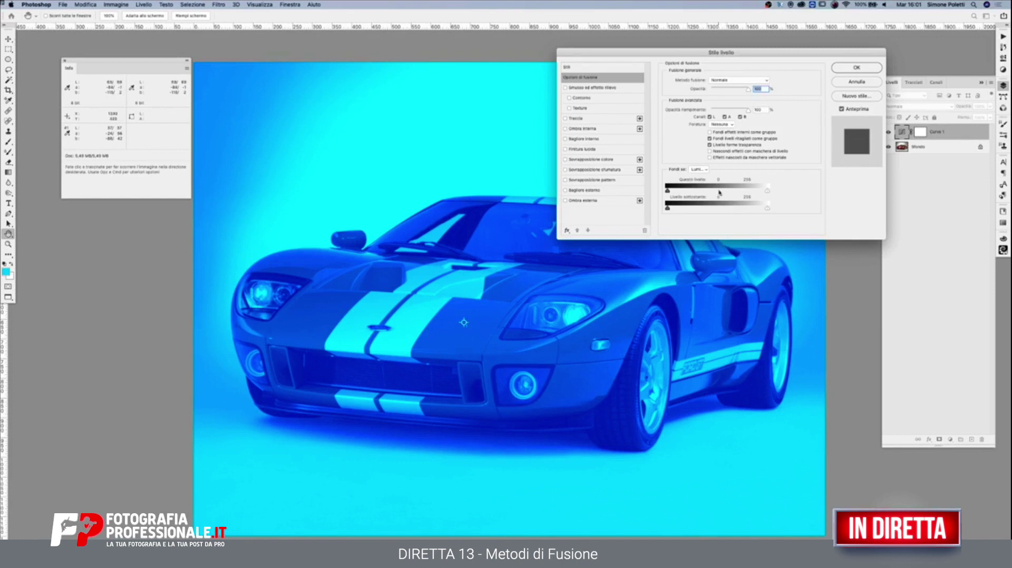
pyautogui.click(700, 169)
pyautogui.click(705, 176)
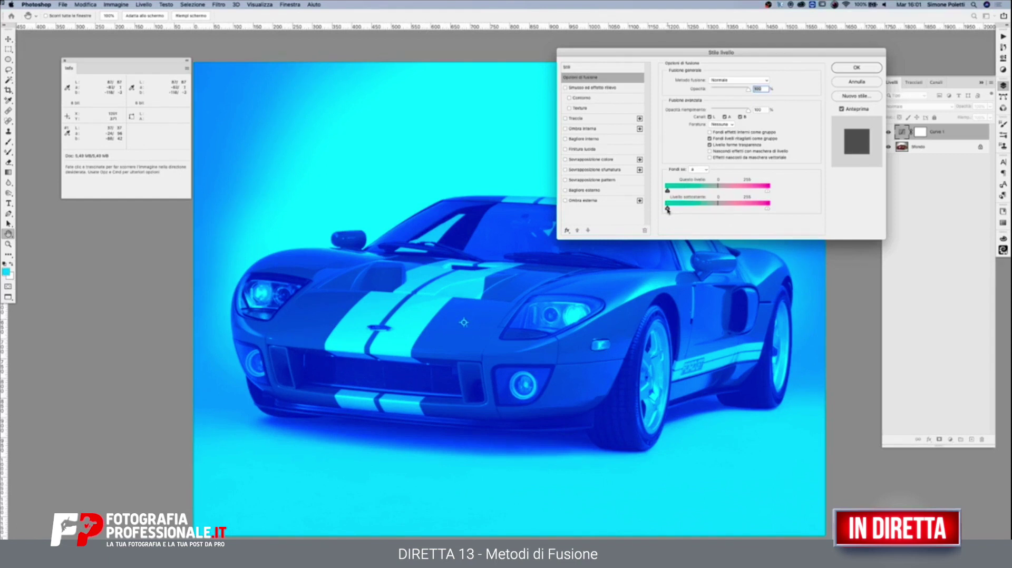
pyautogui.moveTo(668, 209); pyautogui.dragTo(714, 210)
pyautogui.press('alt')
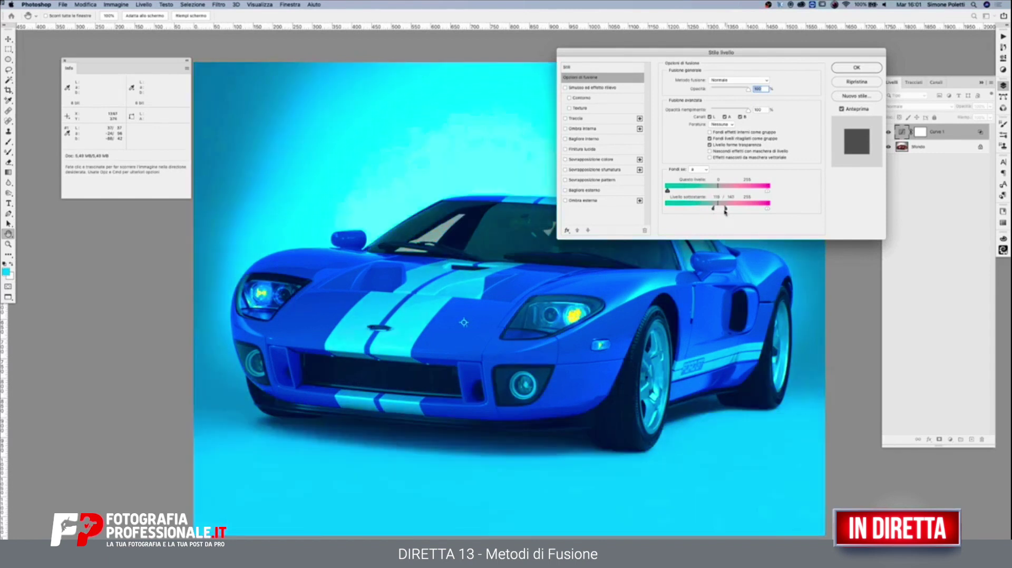
pyautogui.moveTo(714, 209); pyautogui.dragTo(717, 211)
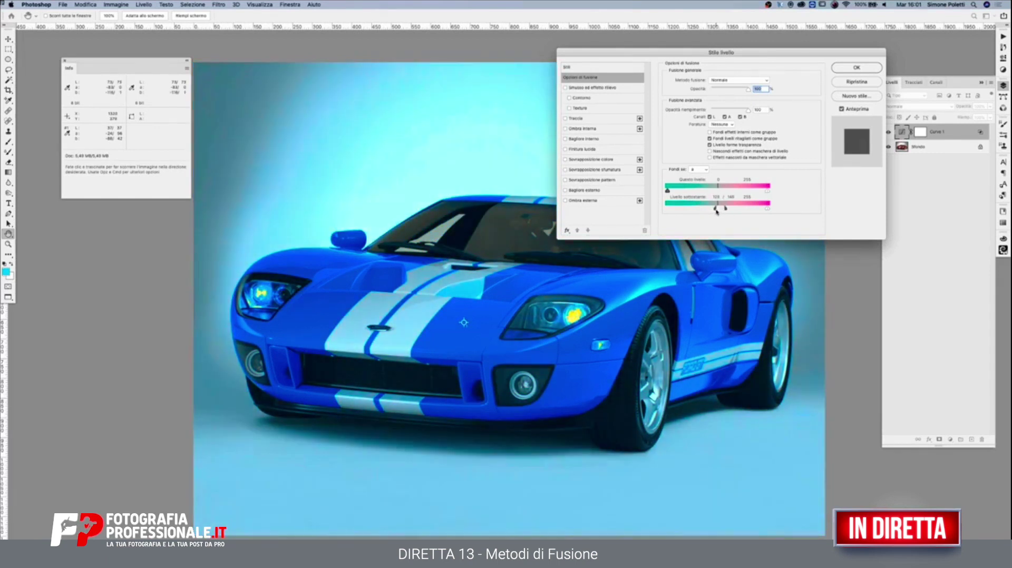
# Step: Adjust the b channel Underlying Layer slider to clear the blue from the grey background and apply
pyautogui.click(699, 169)
pyautogui.click(701, 176)
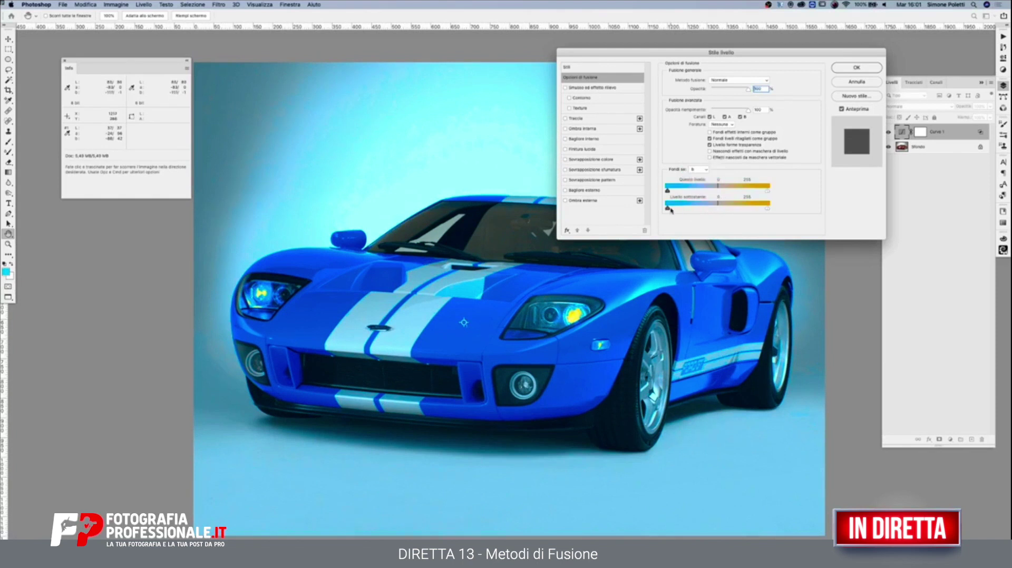
pyautogui.moveTo(668, 209); pyautogui.dragTo(717, 211)
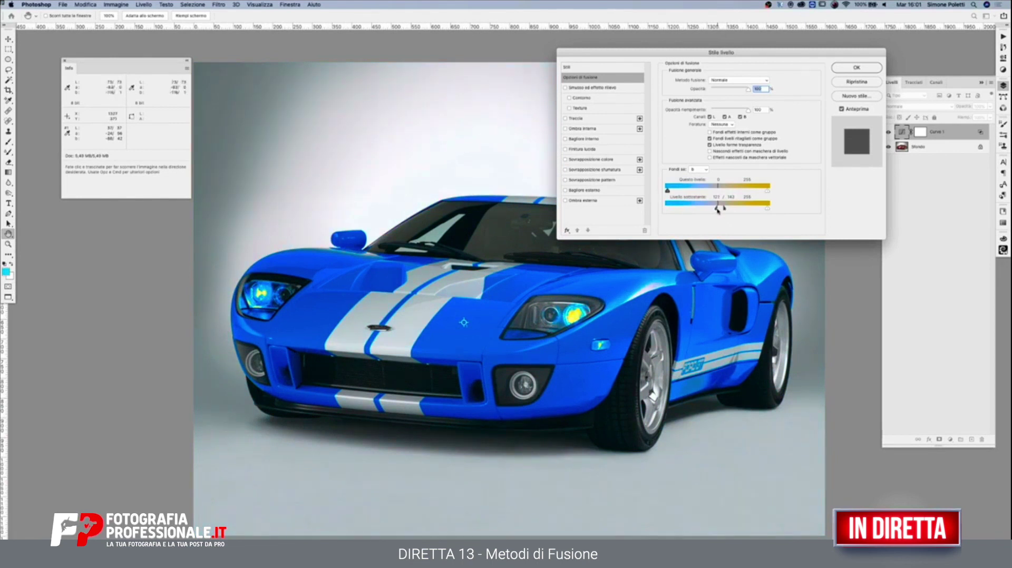
pyautogui.press('Return')
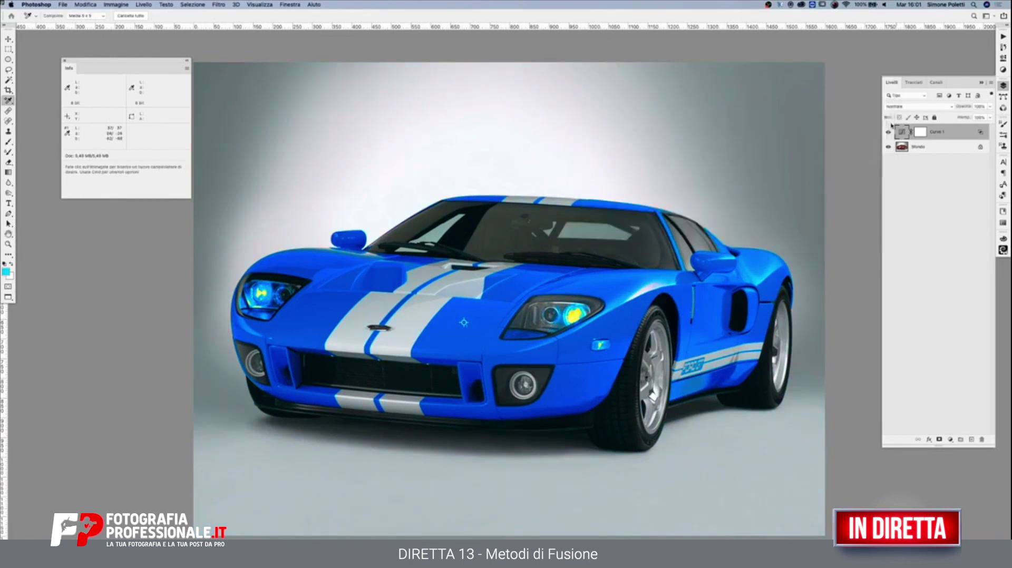
# Step: Compare the red original with the blue version via Curve 1, then switch to the C1 - MC Fashion document
pyautogui.click(888, 132)
pyautogui.click(888, 131)
pyautogui.click(299, 4)
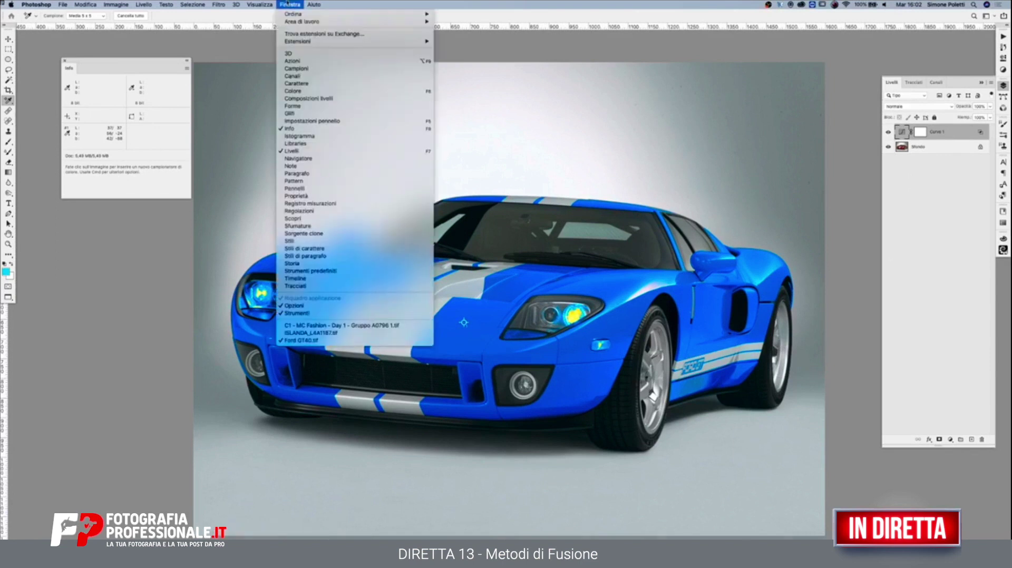
pyautogui.click(324, 327)
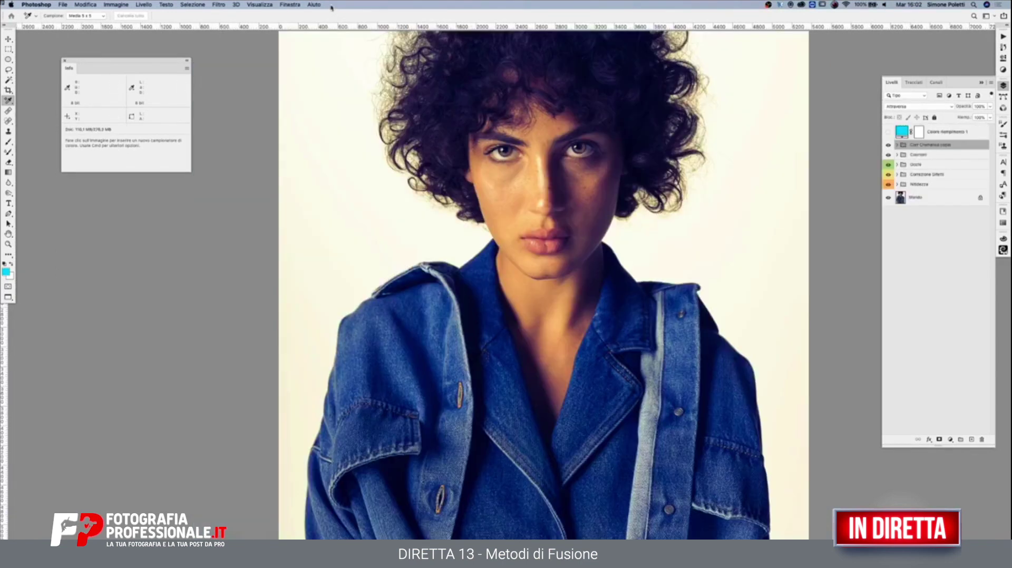
# Step: Switch to the ISLANDA landscape document and zoom to see the whole image
pyautogui.click(290, 5)
pyautogui.click(327, 333)
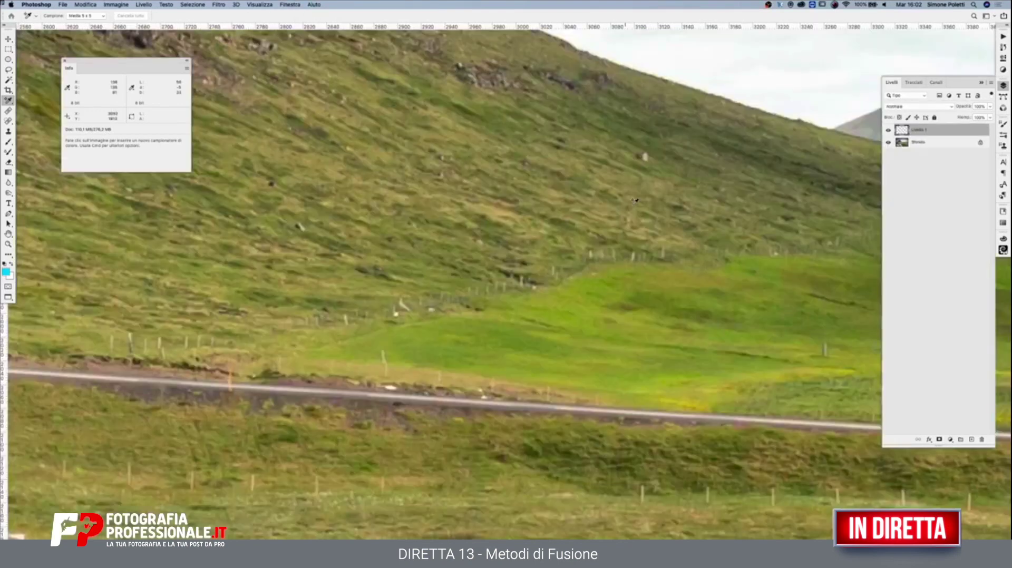
pyautogui.press('z')
pyautogui.moveTo(635, 200)
pyautogui.mouseDown()
pyautogui.moveTo(496, 267)
pyautogui.moveTo(501, 244)
pyautogui.mouseUp()
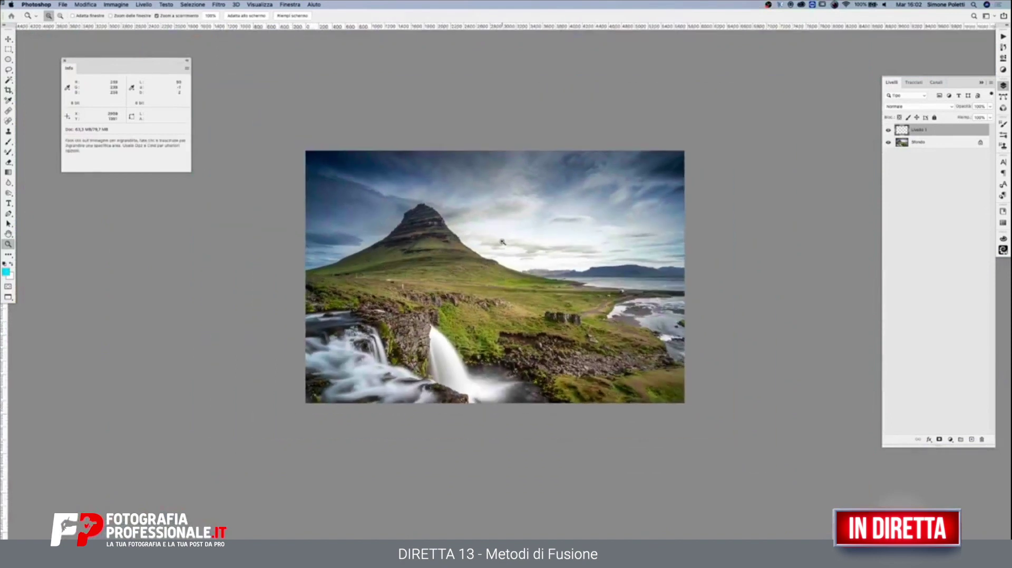
pyautogui.click(501, 244)
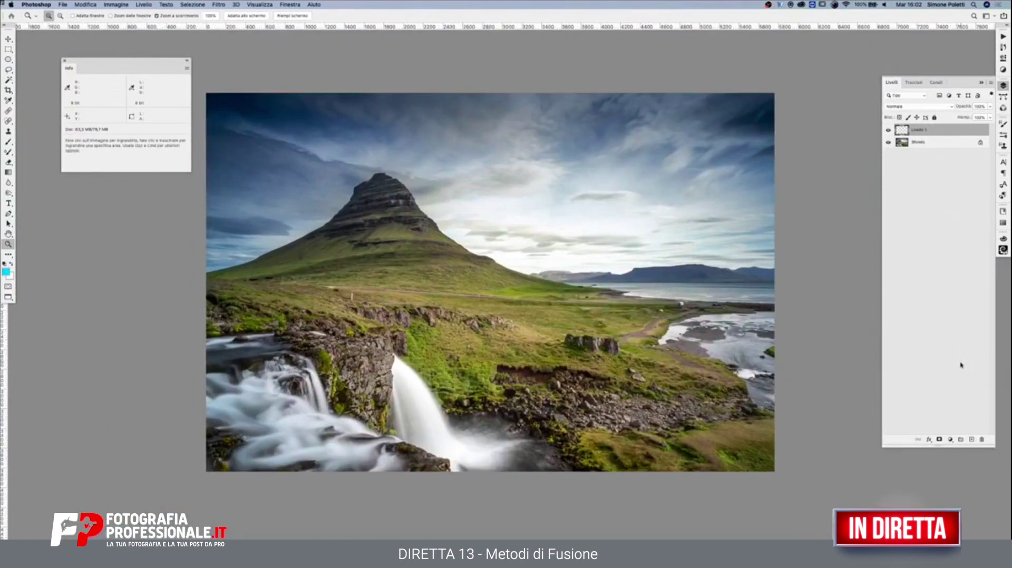
# Step: Add an orange Solid Color fill layer in Luce soffusa mode with its mask inverted to black
pyautogui.click(951, 441)
pyautogui.moveTo(791, 171); pyautogui.dragTo(787, 179)
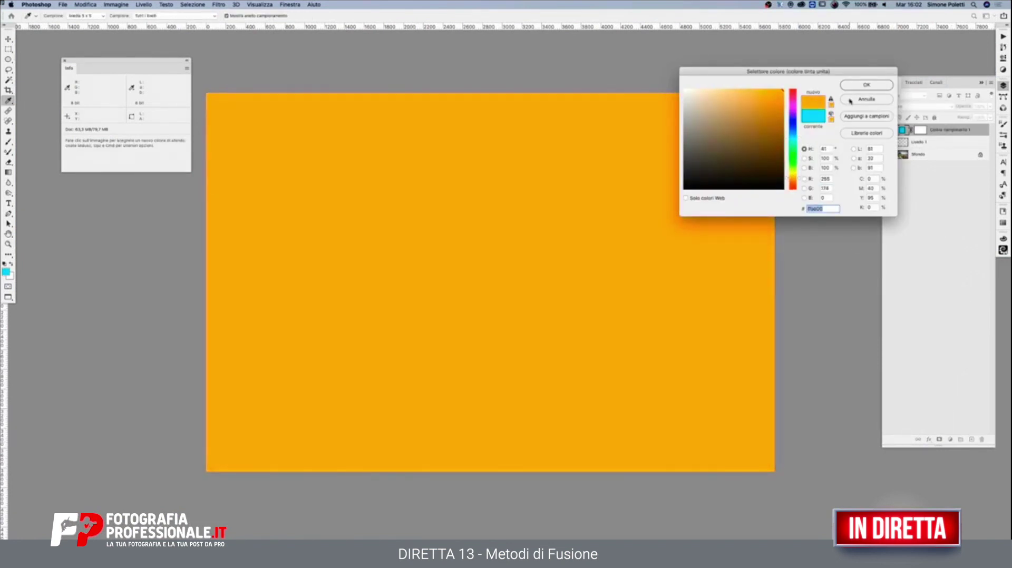
pyautogui.click(862, 84)
pyautogui.click(914, 106)
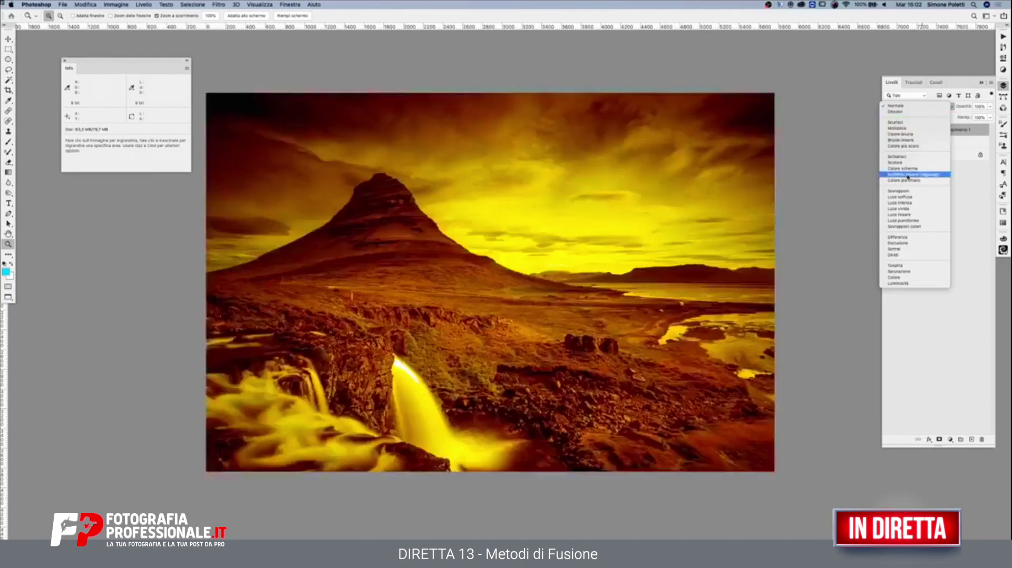
pyautogui.click(905, 198)
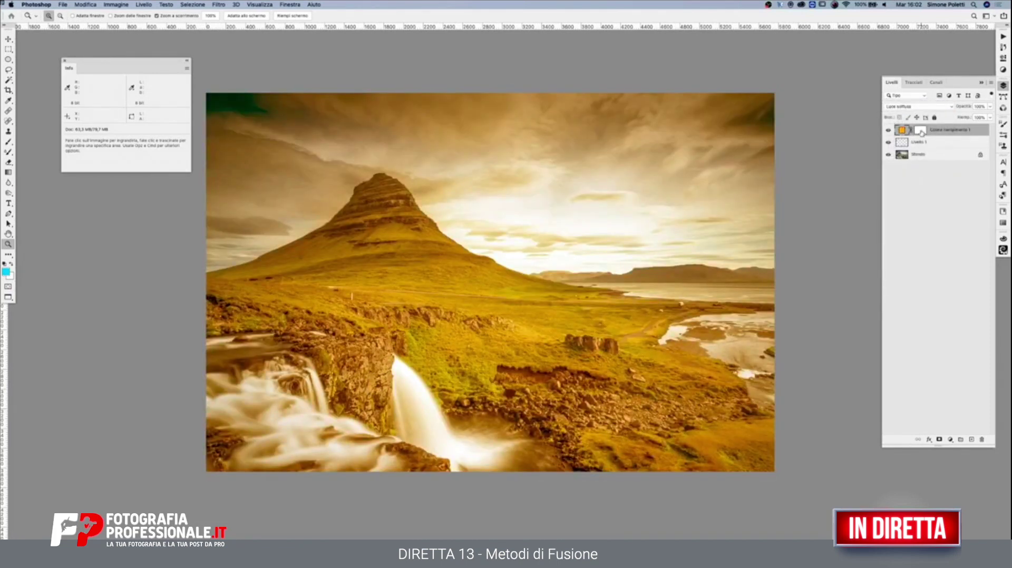
pyautogui.hotkey('ctrl', 'i')
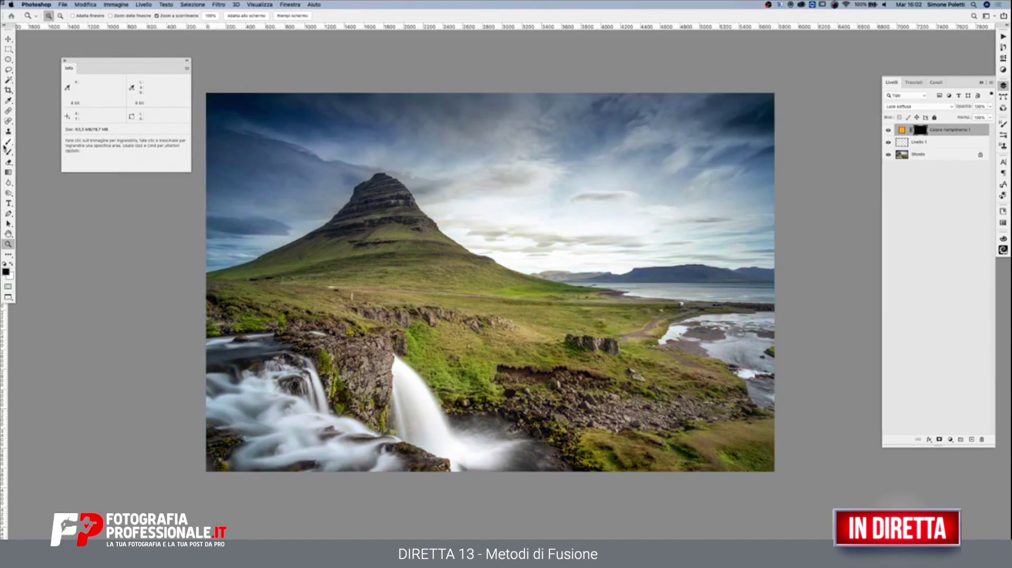
# Step: Paint a white-to-black radial gradient on the mask for a sky glow, then limit it to brighter tones via Blend If
pyautogui.click(8, 172)
pyautogui.press('x')
pyautogui.moveTo(491, 252); pyautogui.dragTo(583, 161)
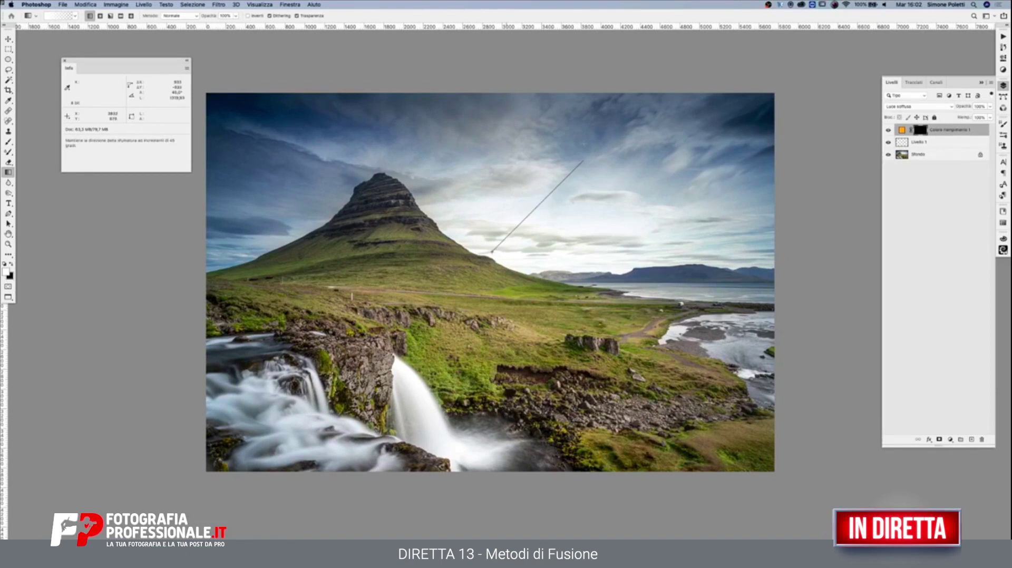
pyautogui.hotkey('ctrl', 'z')
pyautogui.click(99, 15)
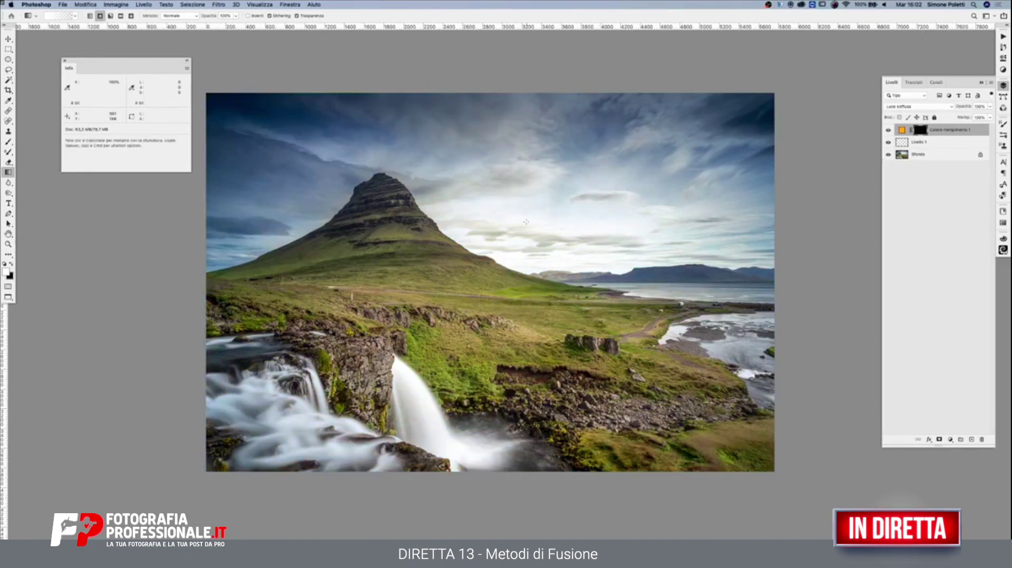
pyautogui.moveTo(506, 254); pyautogui.dragTo(594, 156)
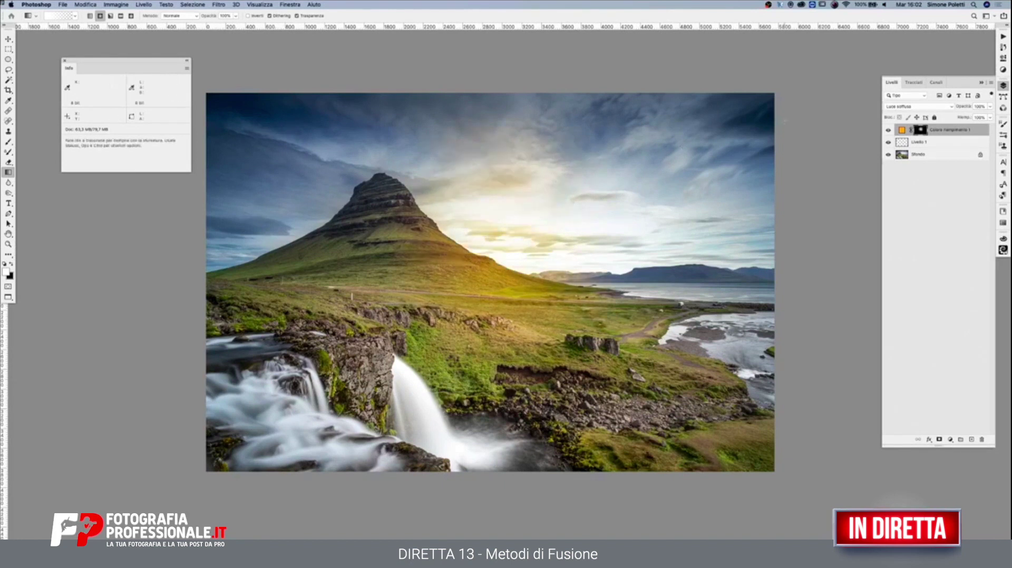
pyautogui.moveTo(533, 251); pyautogui.dragTo(591, 237)
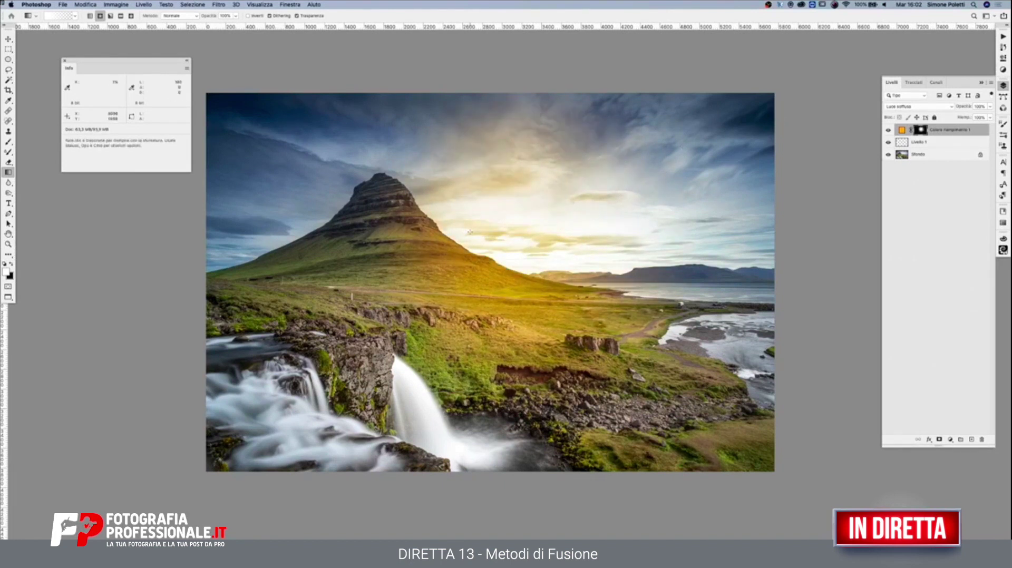
pyautogui.doubleClick(980, 130)
pyautogui.moveTo(667, 209)
pyautogui.mouseDown()
pyautogui.moveTo(741, 210)
pyautogui.moveTo(720, 210)
pyautogui.mouseUp()
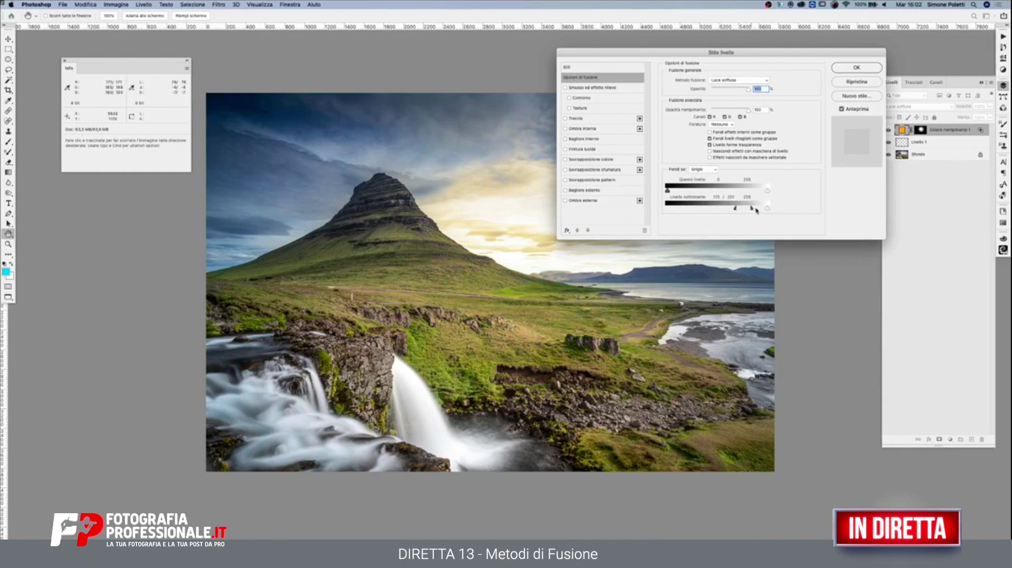
# Step: Split the Underlying Layer black point to soften the glow, and lower the orange fill to about 67% opacity
pyautogui.moveTo(756, 211); pyautogui.dragTo(759, 210)
pyautogui.click(856, 68)
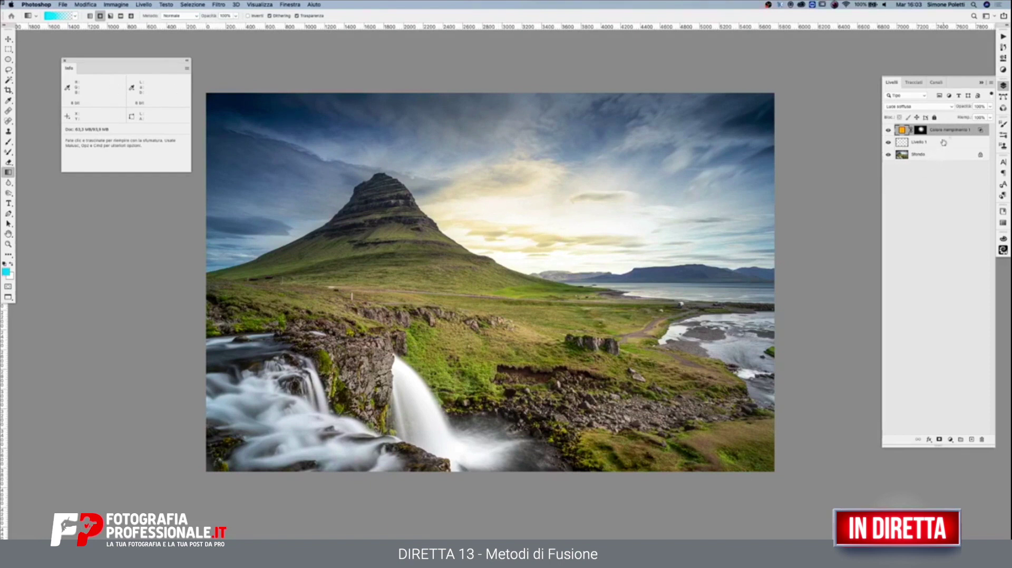
pyautogui.click(990, 107)
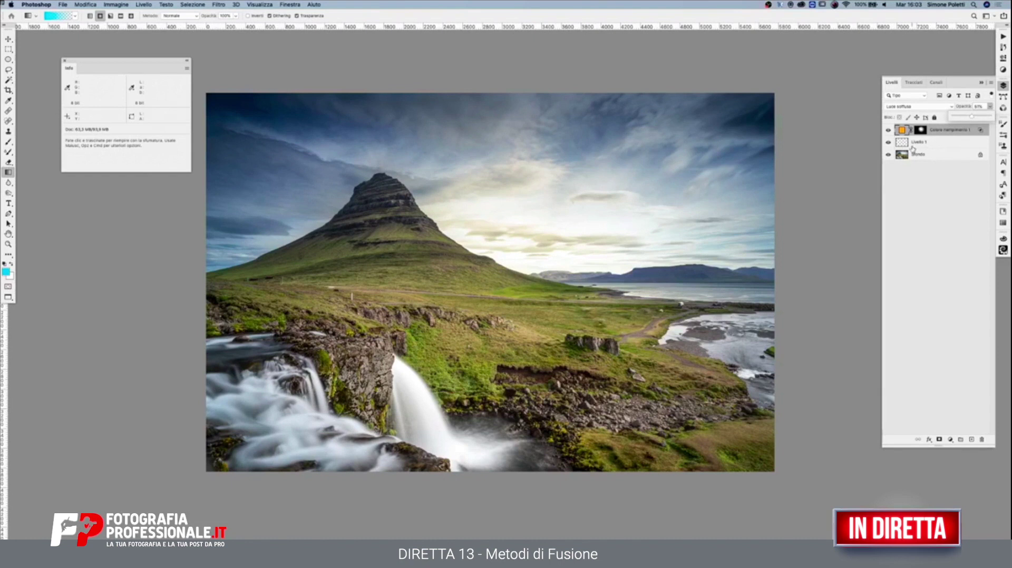
pyautogui.click(887, 130)
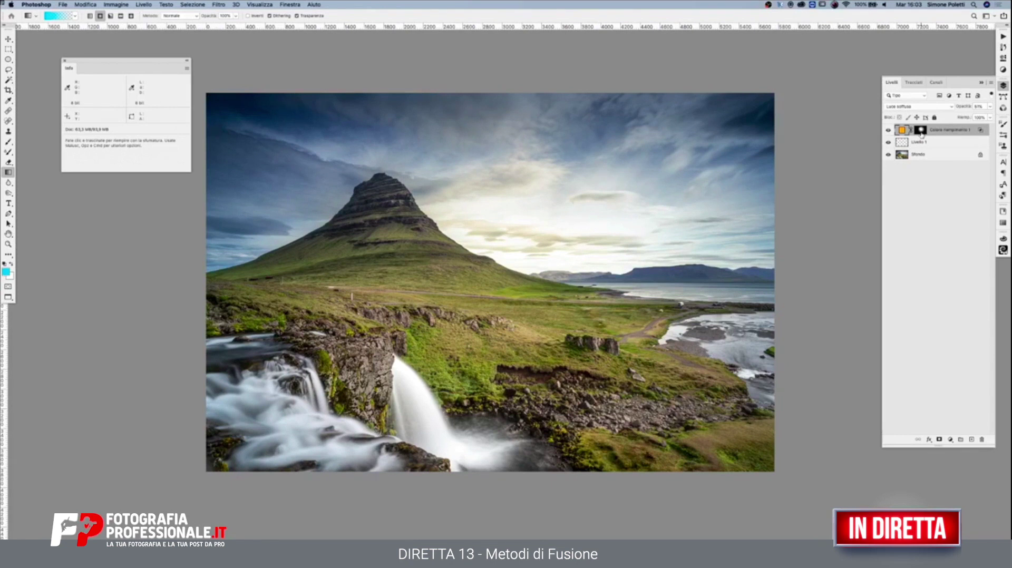
pyautogui.click(288, 5)
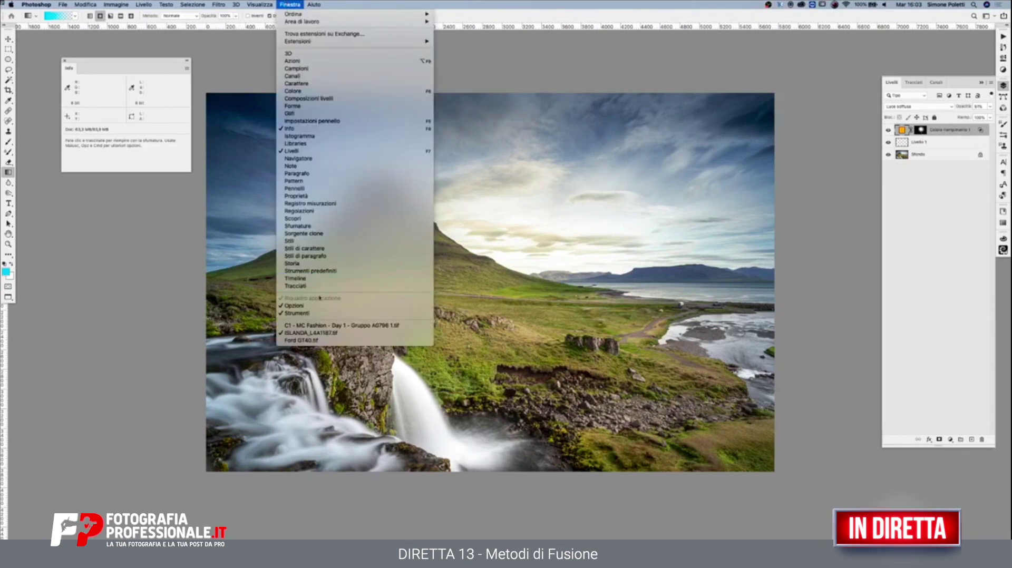
# Step: Switch to the C1 - MC Fashion document, then show OBS Studio on its webcam scene
pyautogui.click(322, 326)
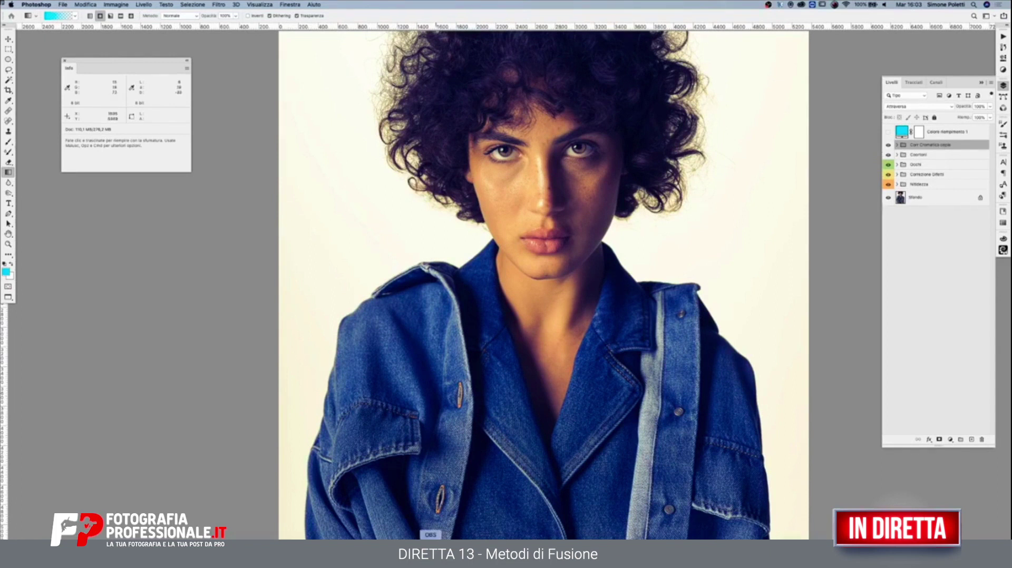
pyautogui.press('super+Tab')
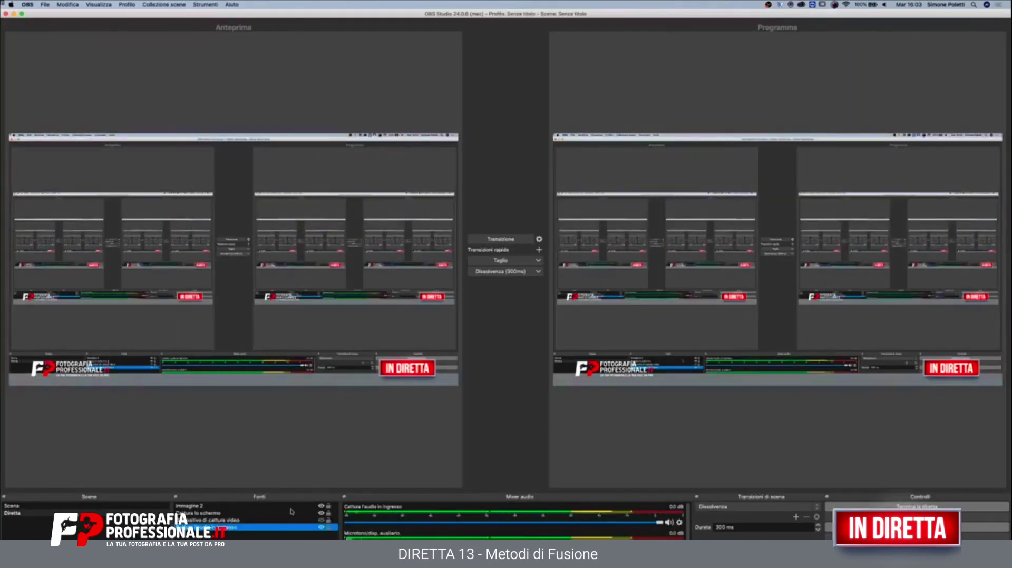
pyautogui.click(321, 513)
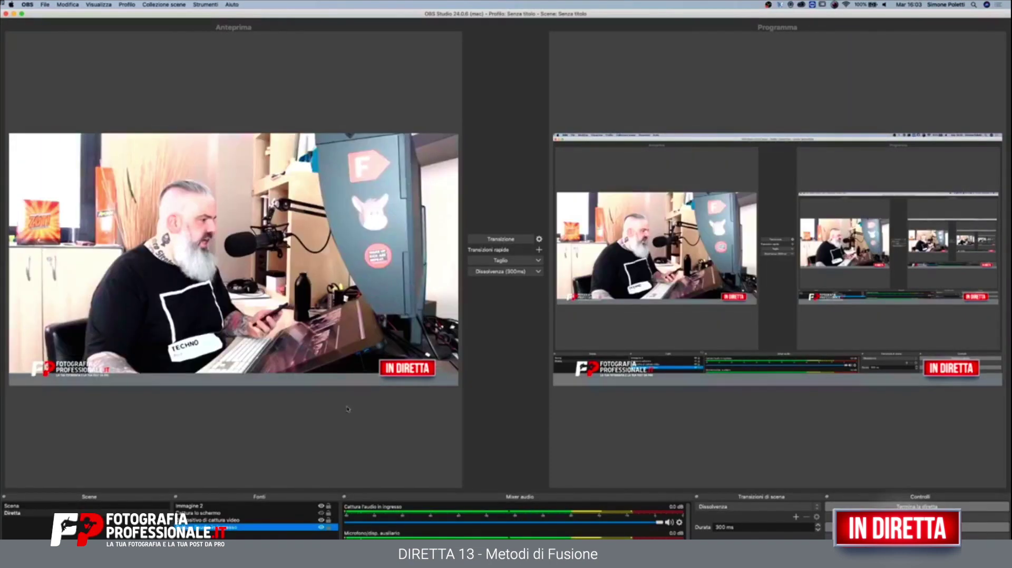